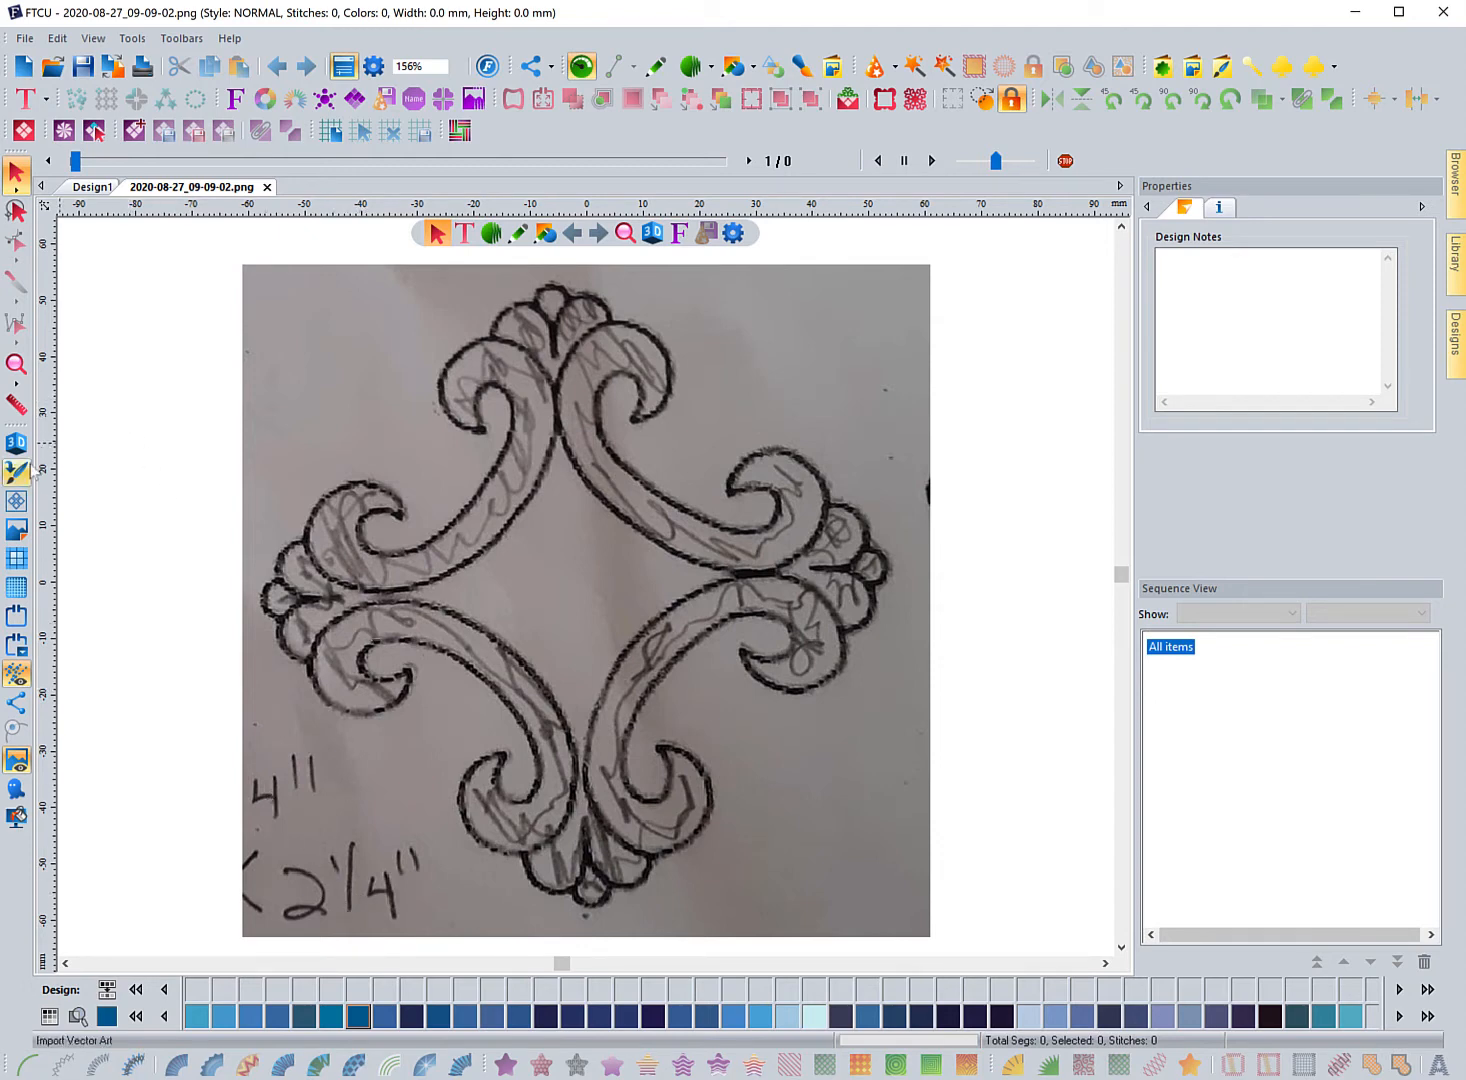
# Select the backdrop sketch for editing and switch the ruler units to inches.
pyautogui.click(19, 533)
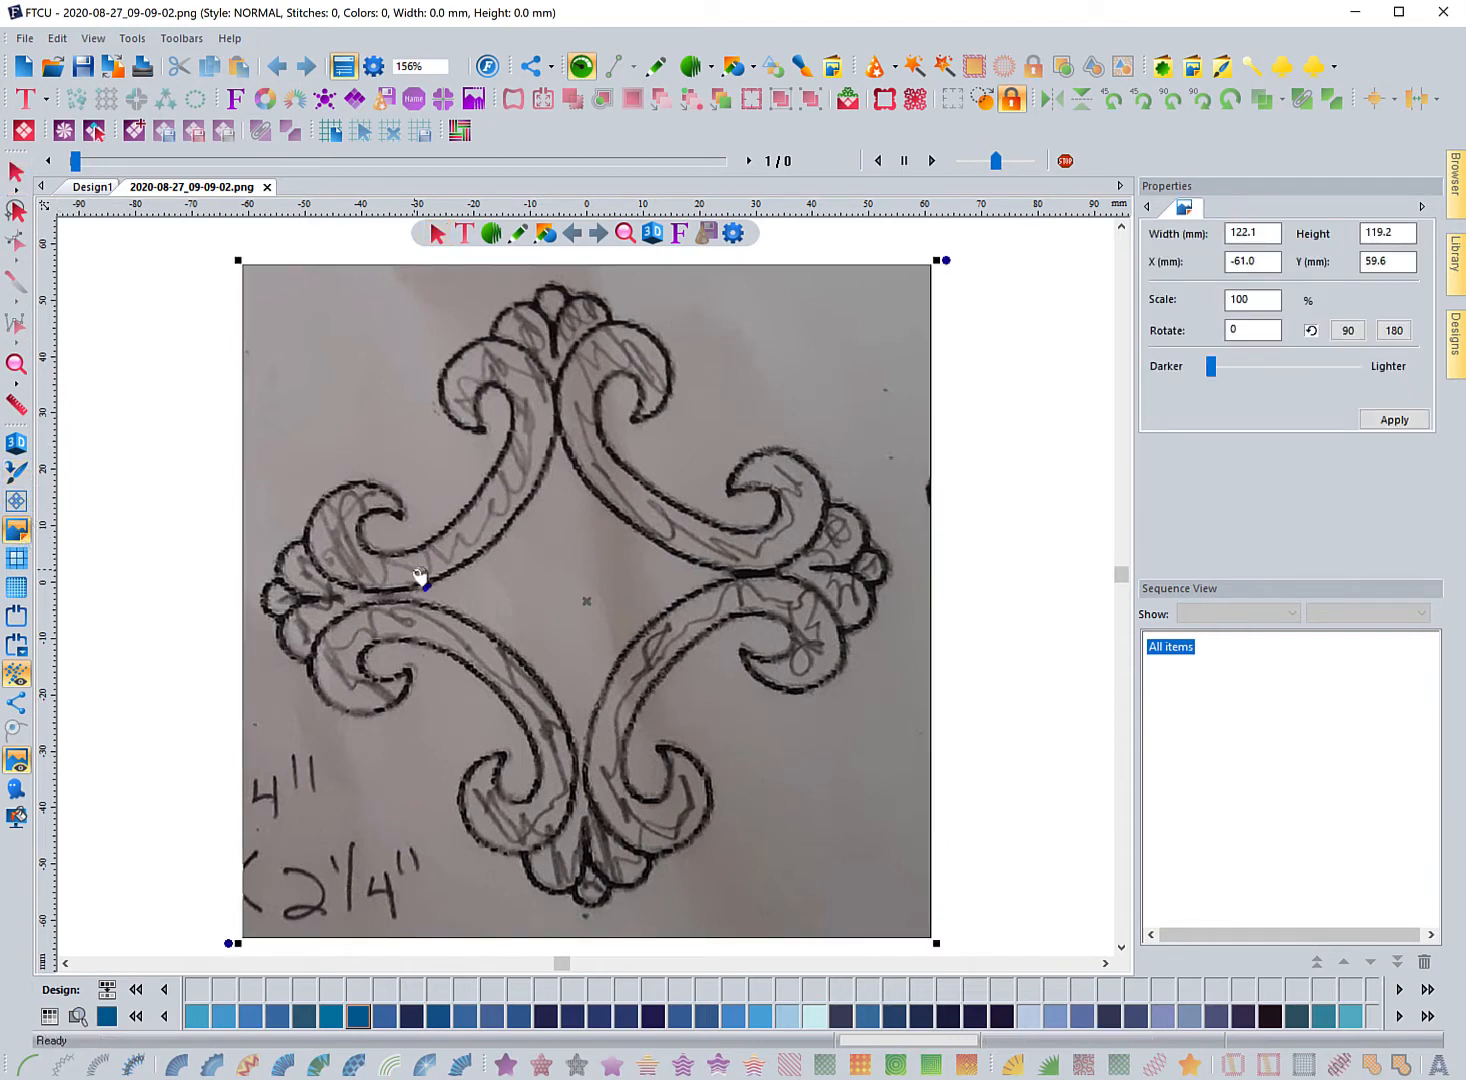
pyautogui.rightClick(293, 210)
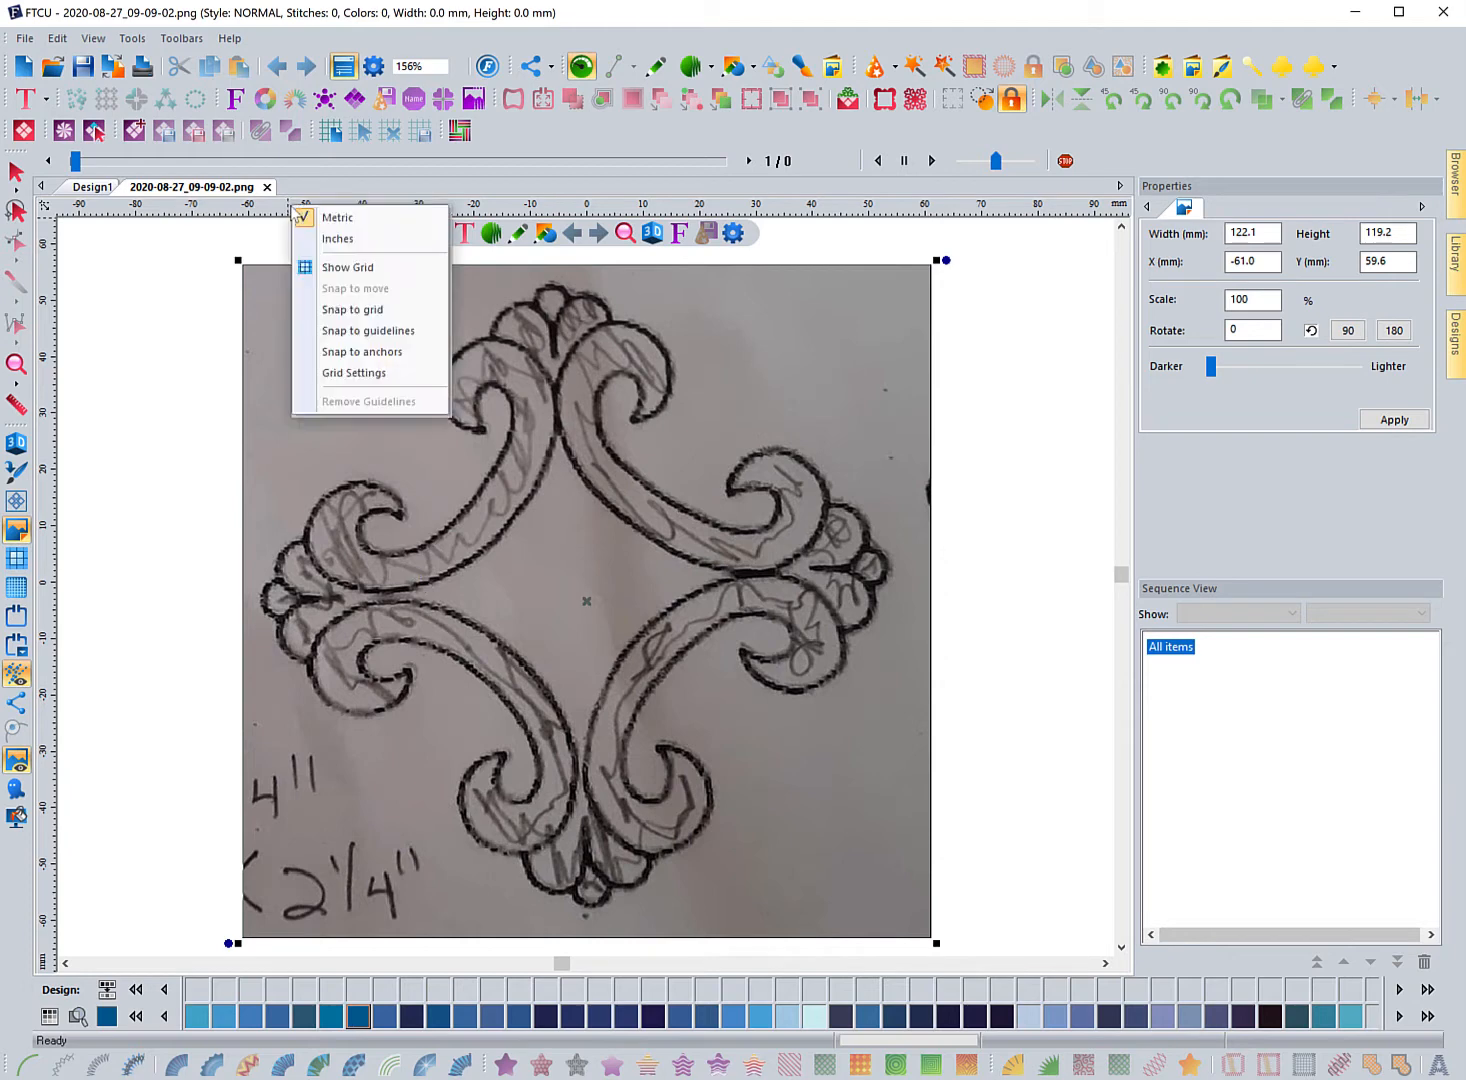
pyautogui.click(340, 238)
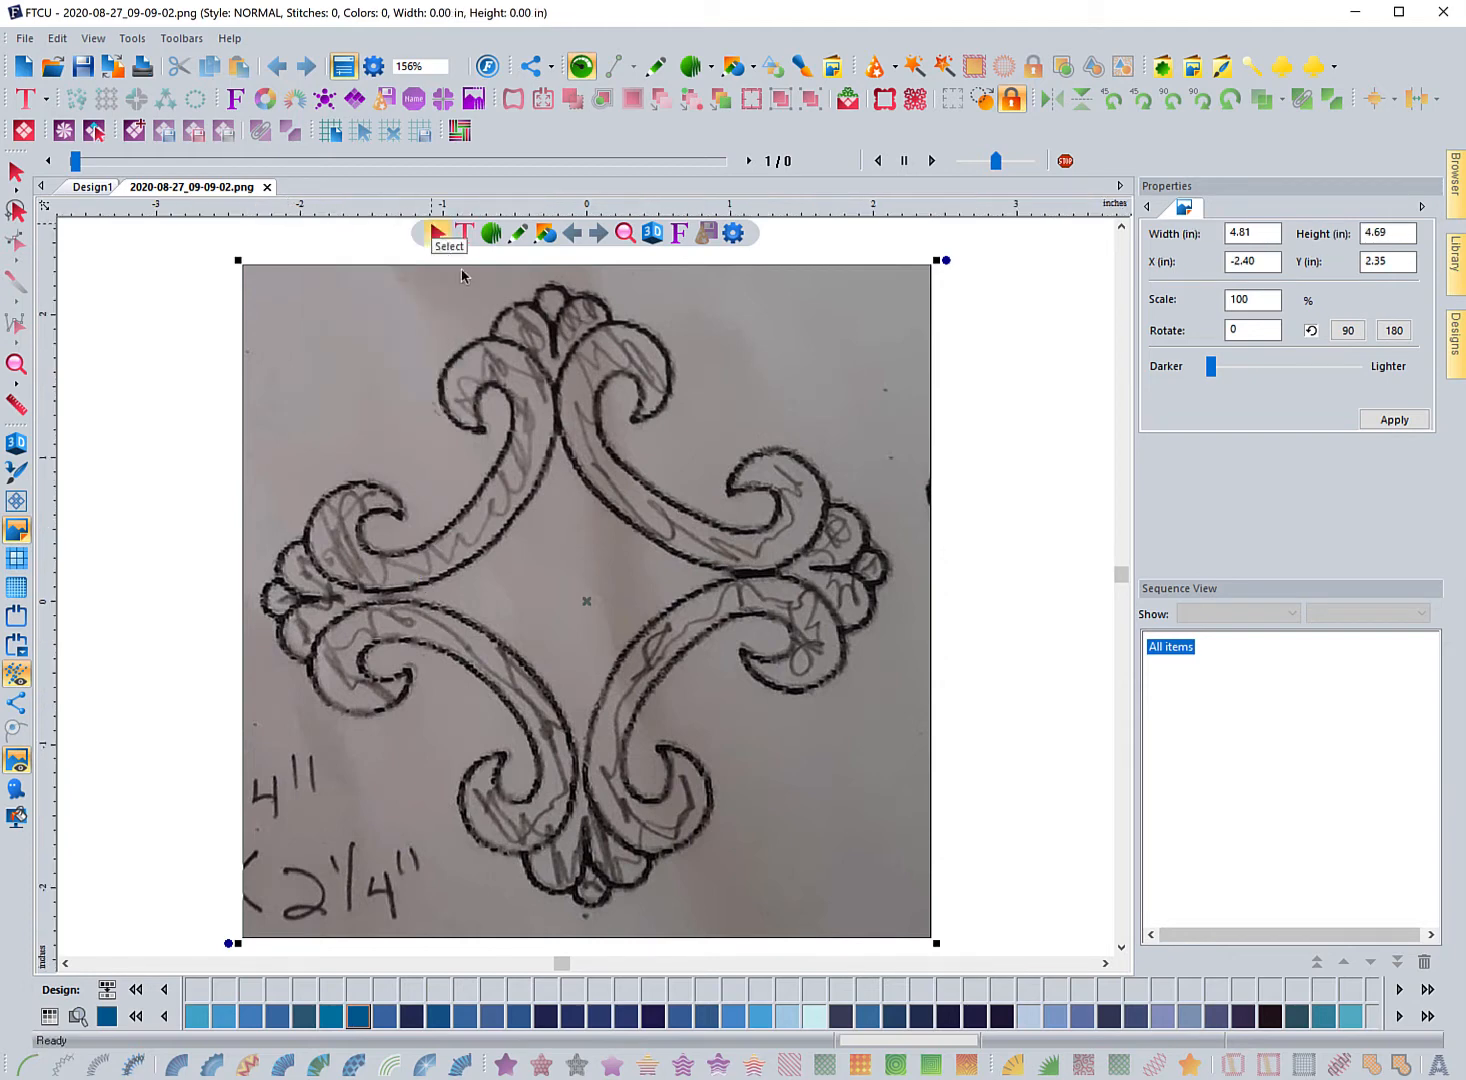
pyautogui.click(1260, 260)
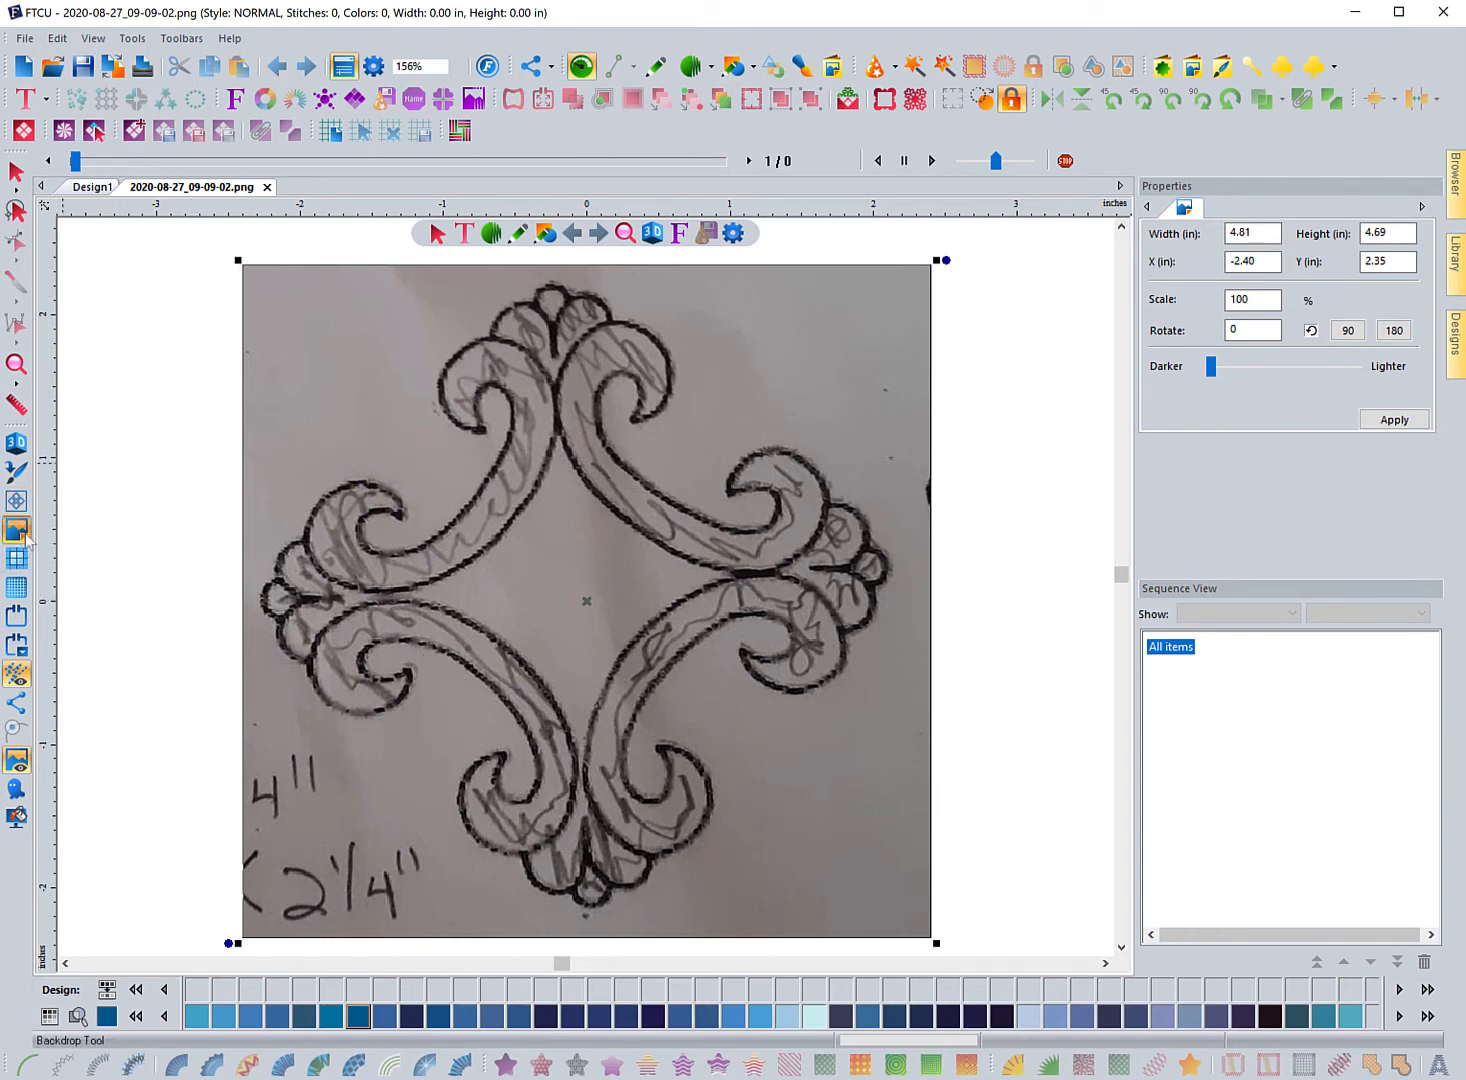
# Define the backdrop's horizon between the motif's left and right petal junctions, and place a horizontal guideline through them.
pyautogui.rightClick(297, 443)
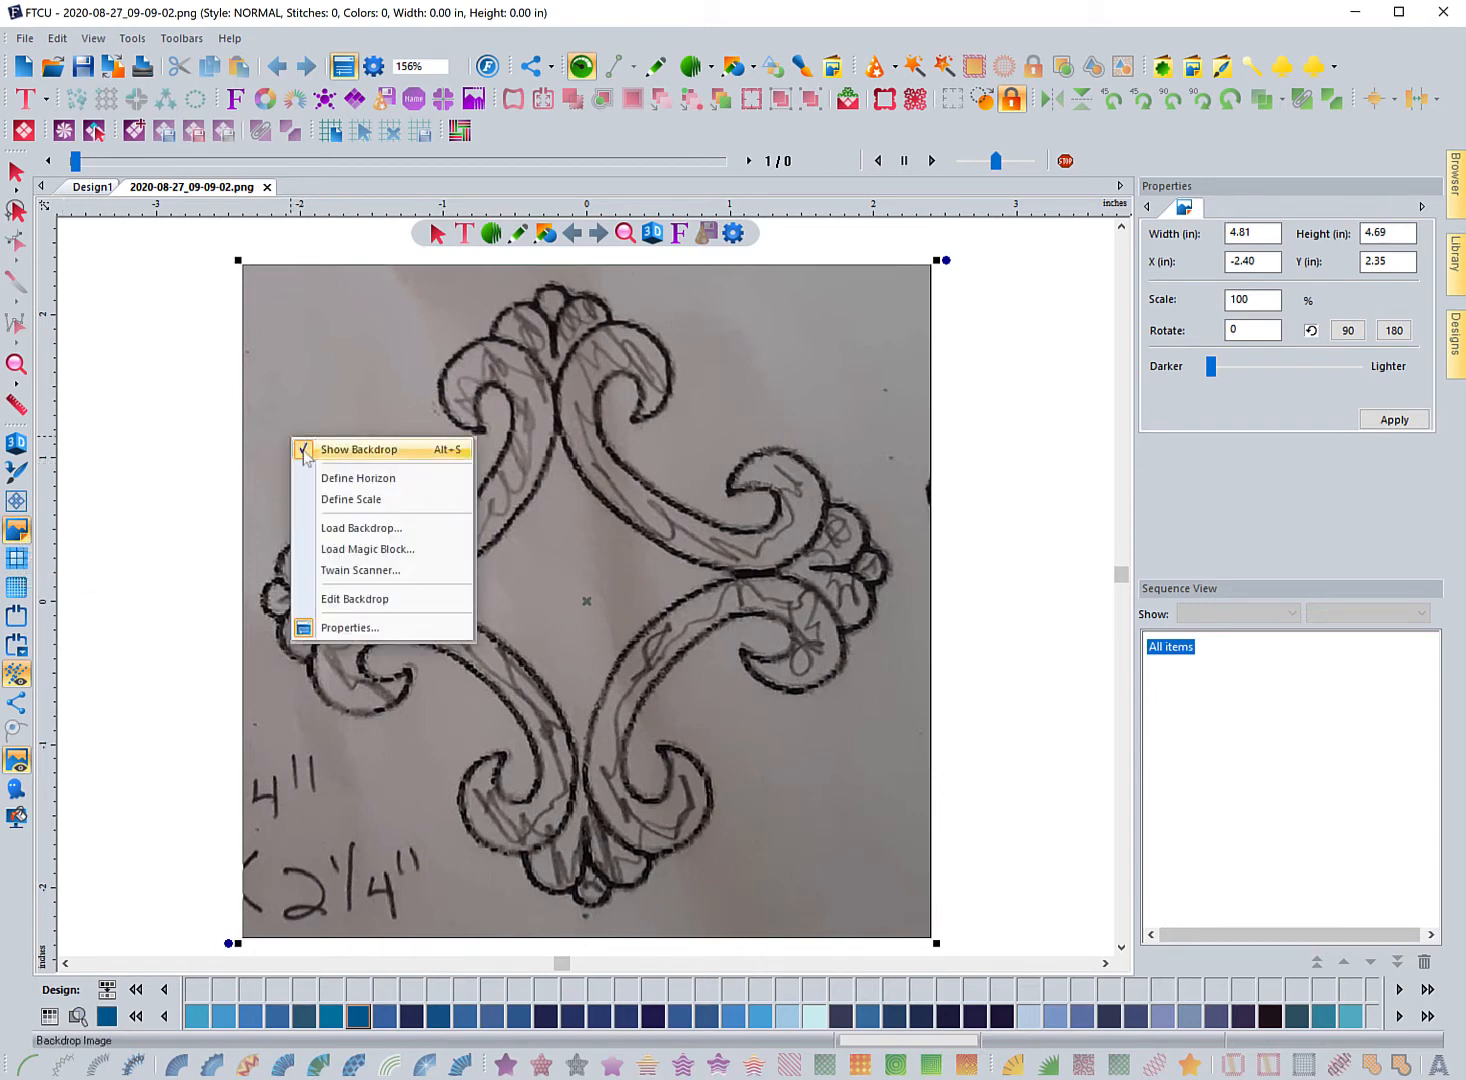
pyautogui.click(357, 481)
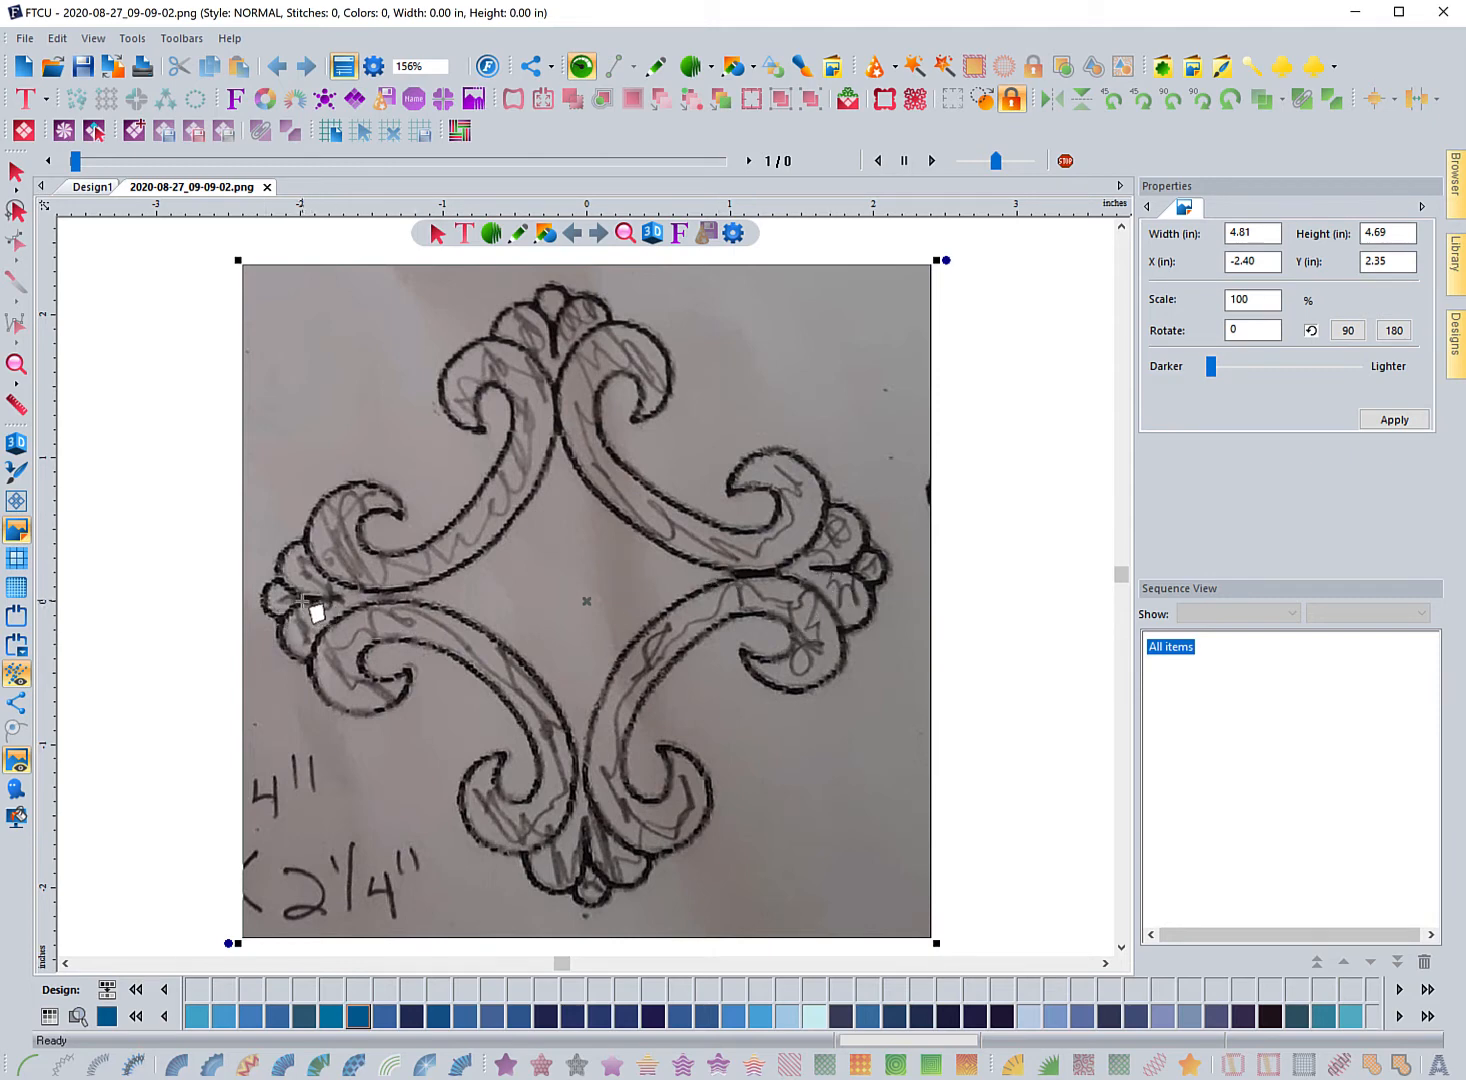
pyautogui.moveTo(303, 600); pyautogui.dragTo(843, 569)
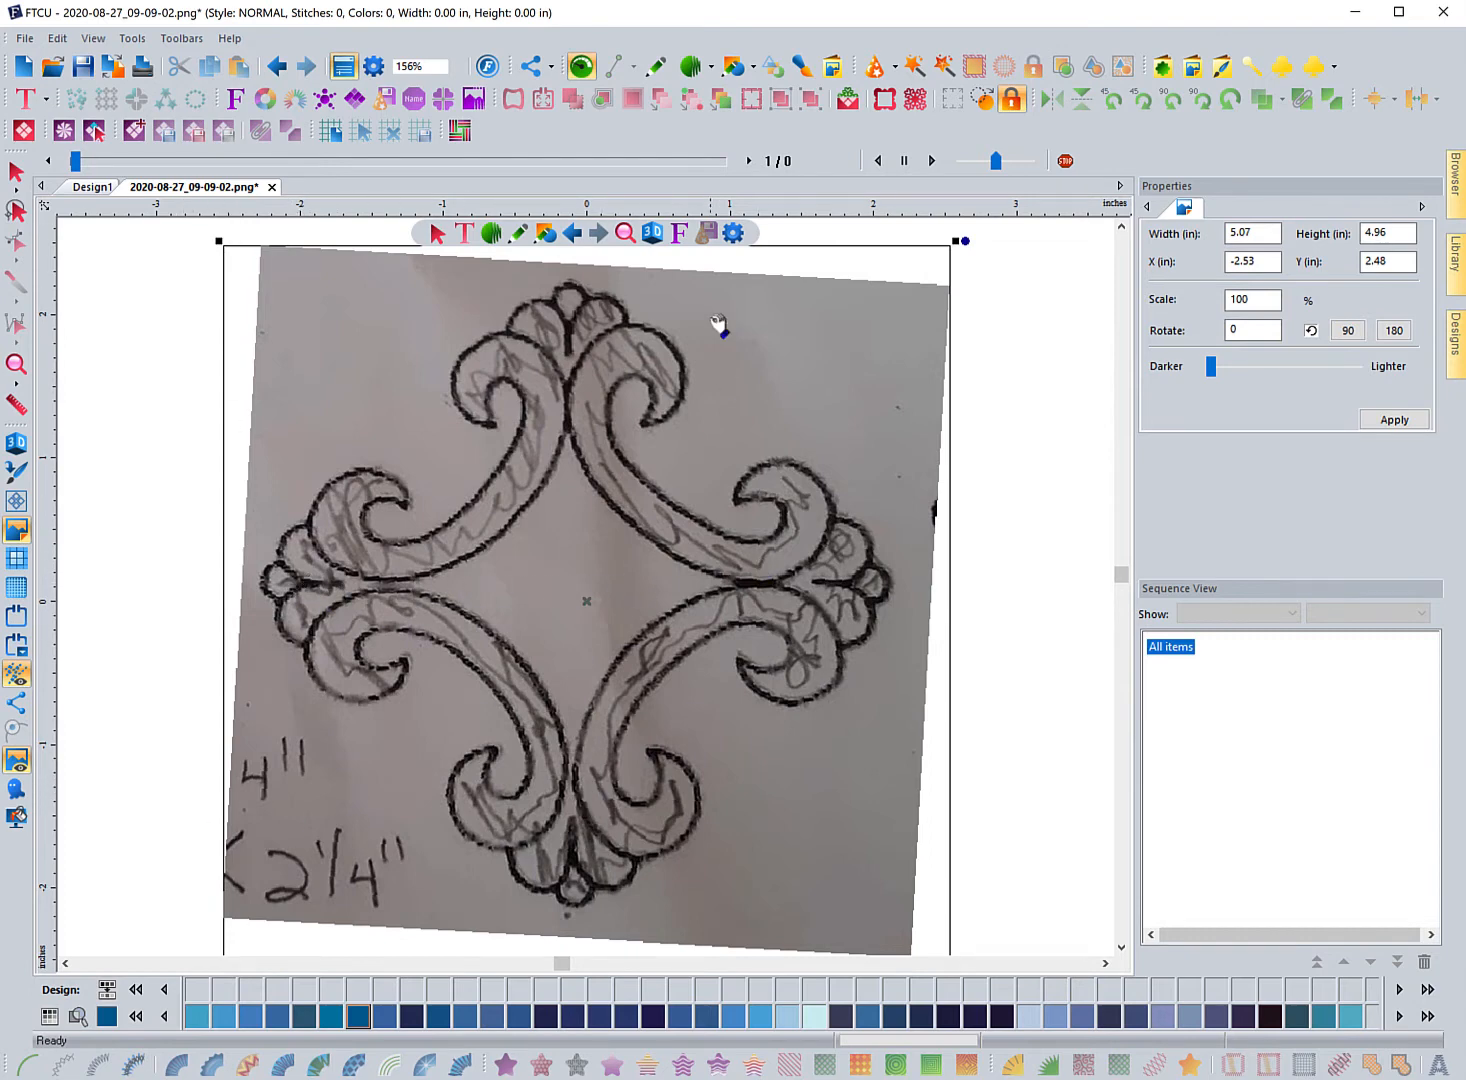
pyautogui.moveTo(797, 207); pyautogui.dragTo(771, 591)
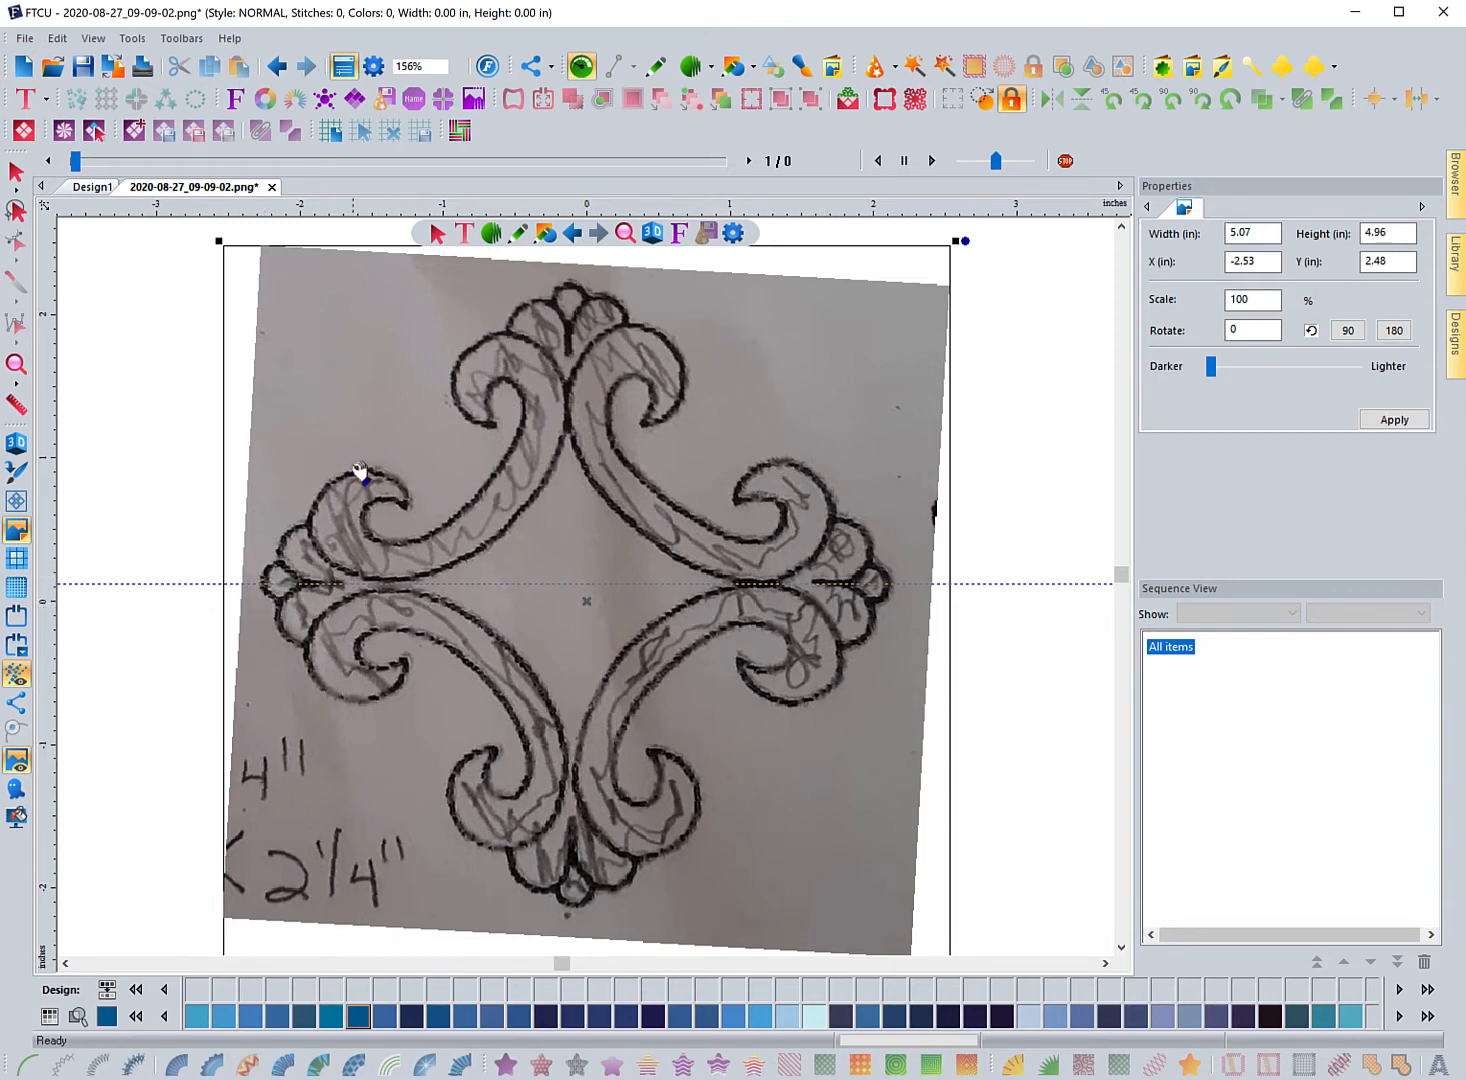
# Define the backdrop's scale from the motif's left tip to its right tip, with a requested length of 2.25 in.
pyautogui.rightClick(358, 425)
pyautogui.click(421, 470)
pyautogui.click(263, 583)
pyautogui.click(886, 585)
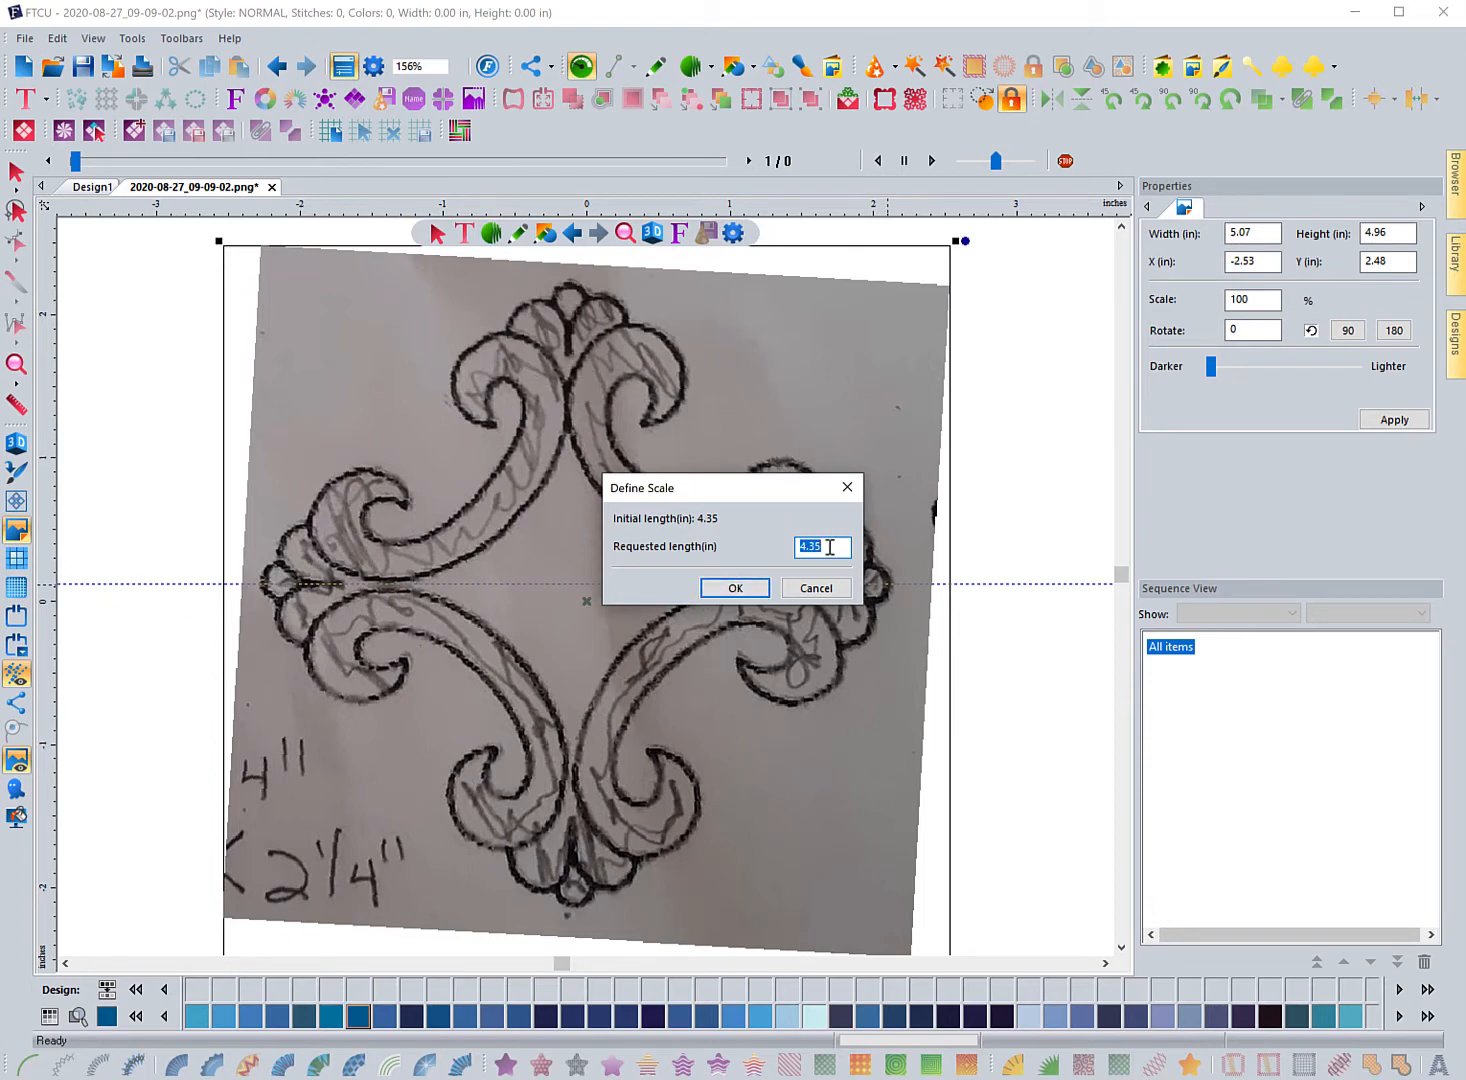
pyautogui.write('2.25')
pyautogui.click(738, 589)
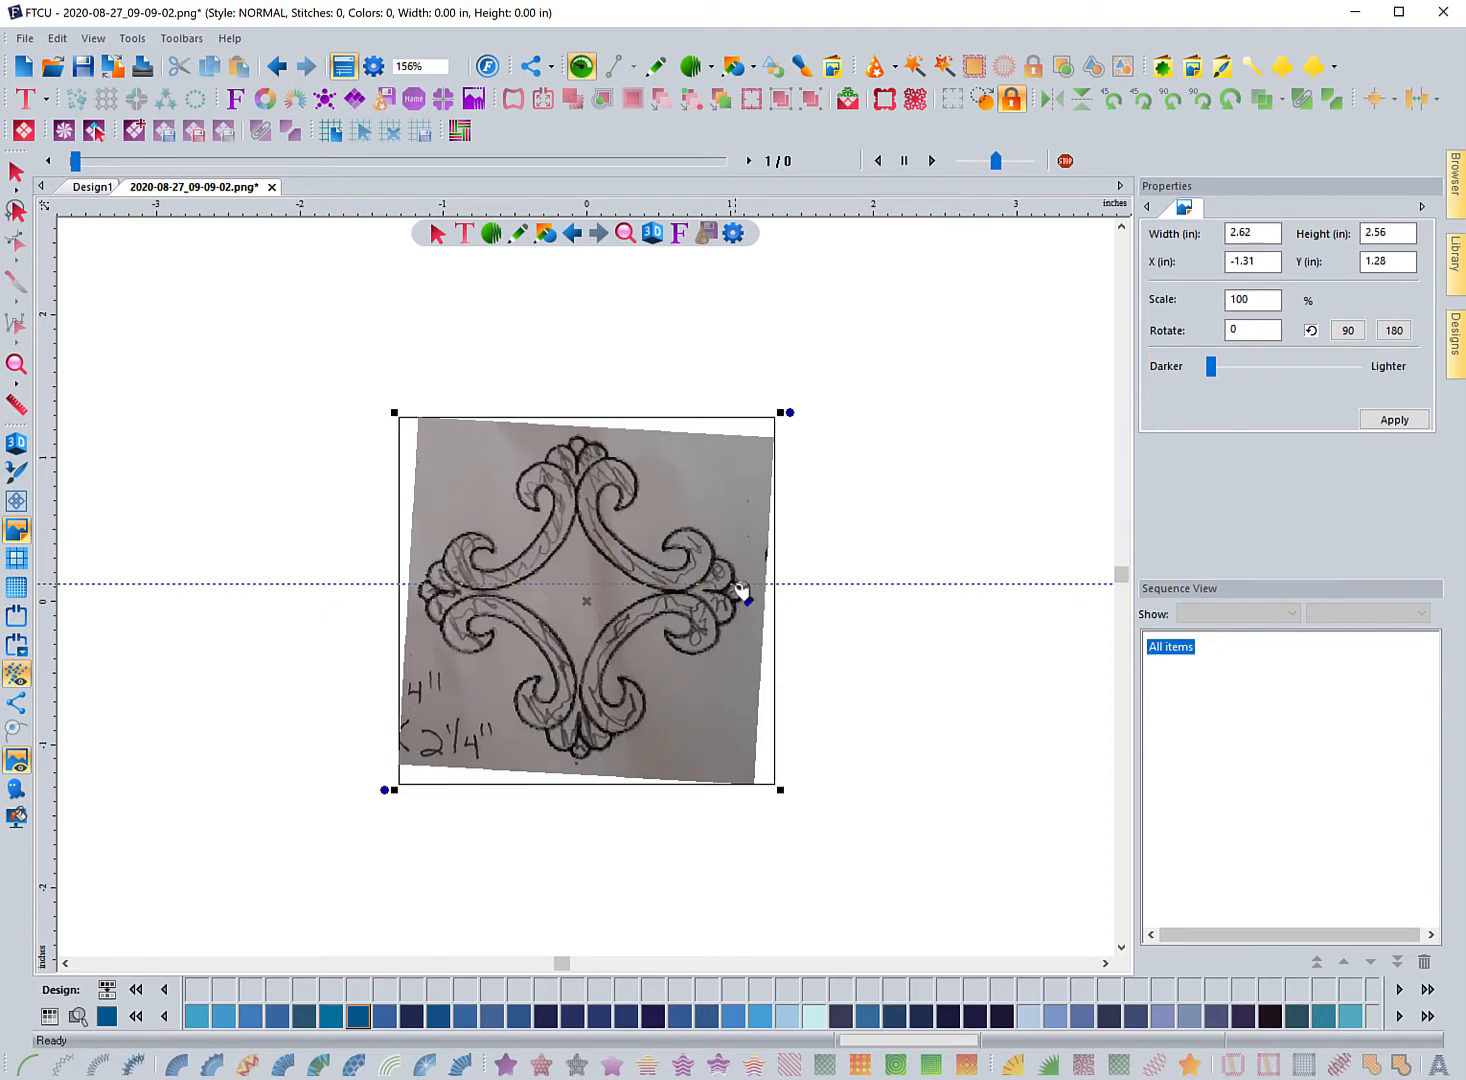
# Examine the scaled sketch up close and measure the width of the upper-left scroll's stem in inches.
pyautogui.click(16, 364)
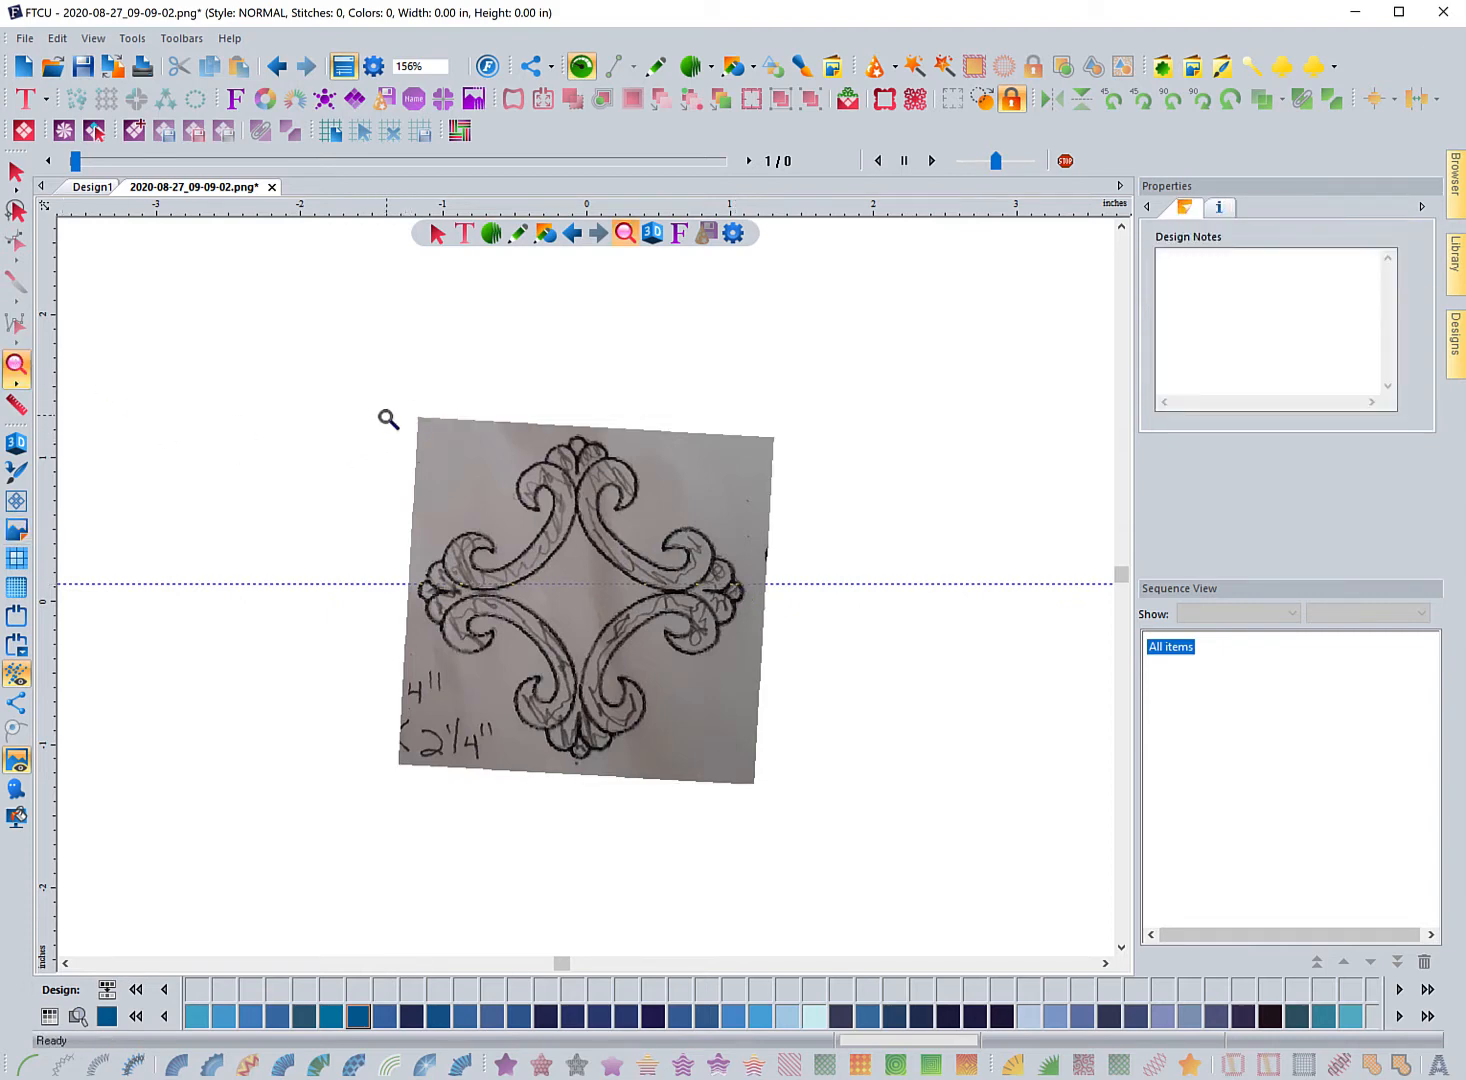
pyautogui.moveTo(388, 416); pyautogui.dragTo(622, 636)
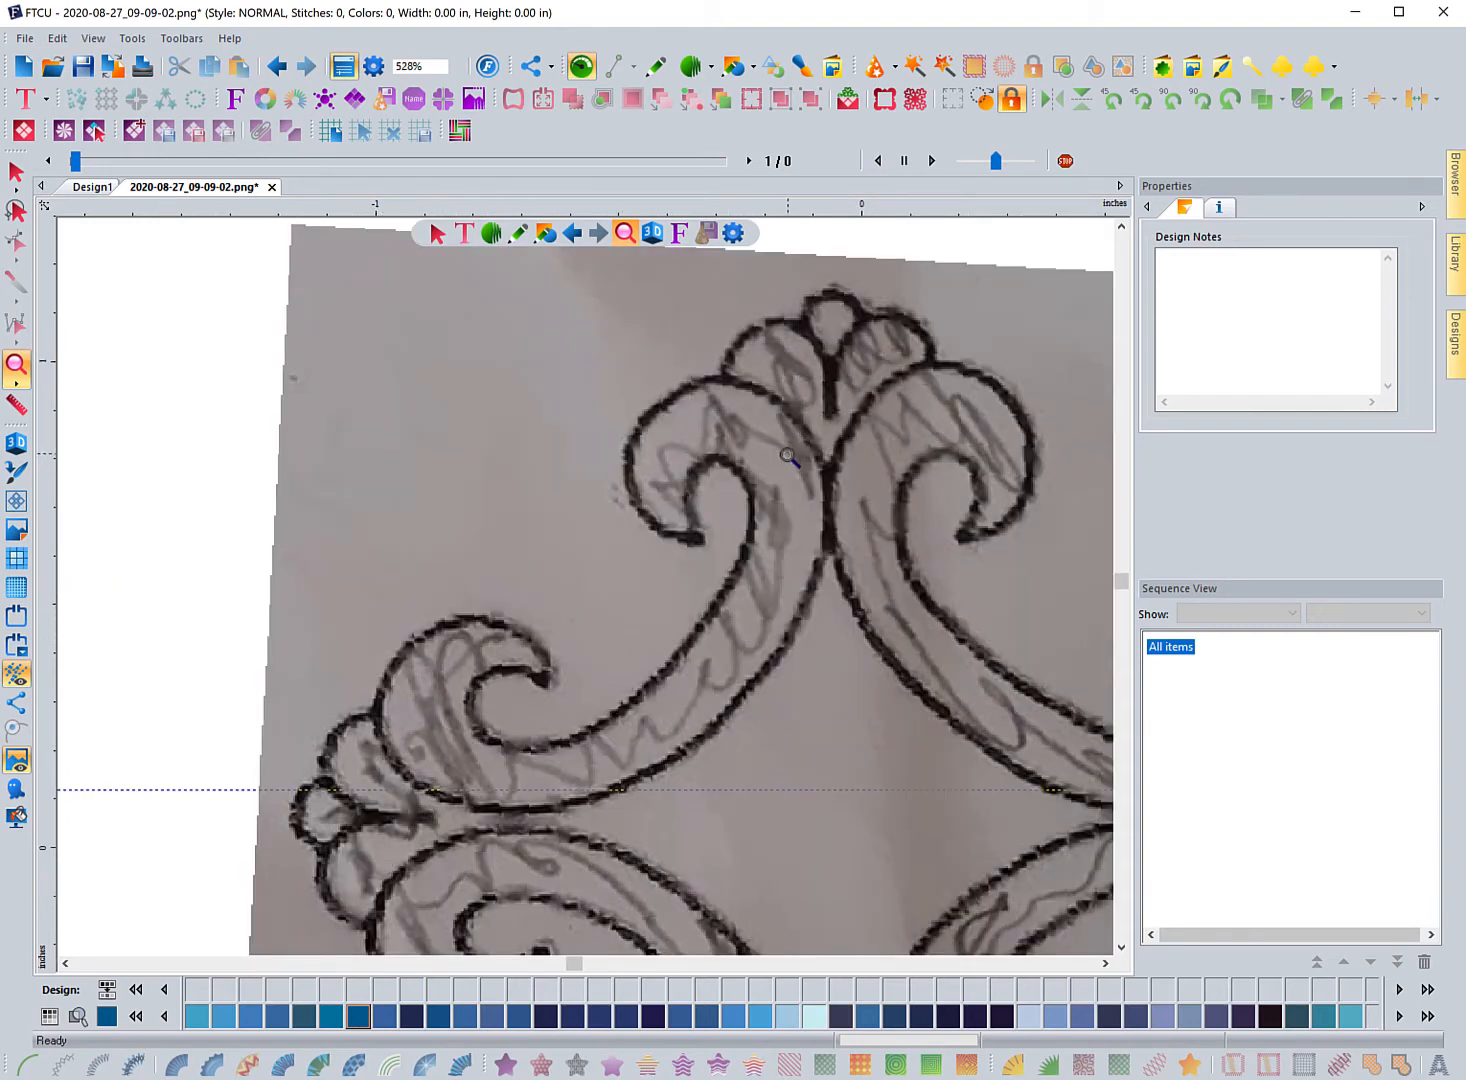
pyautogui.doubleClick(16, 366)
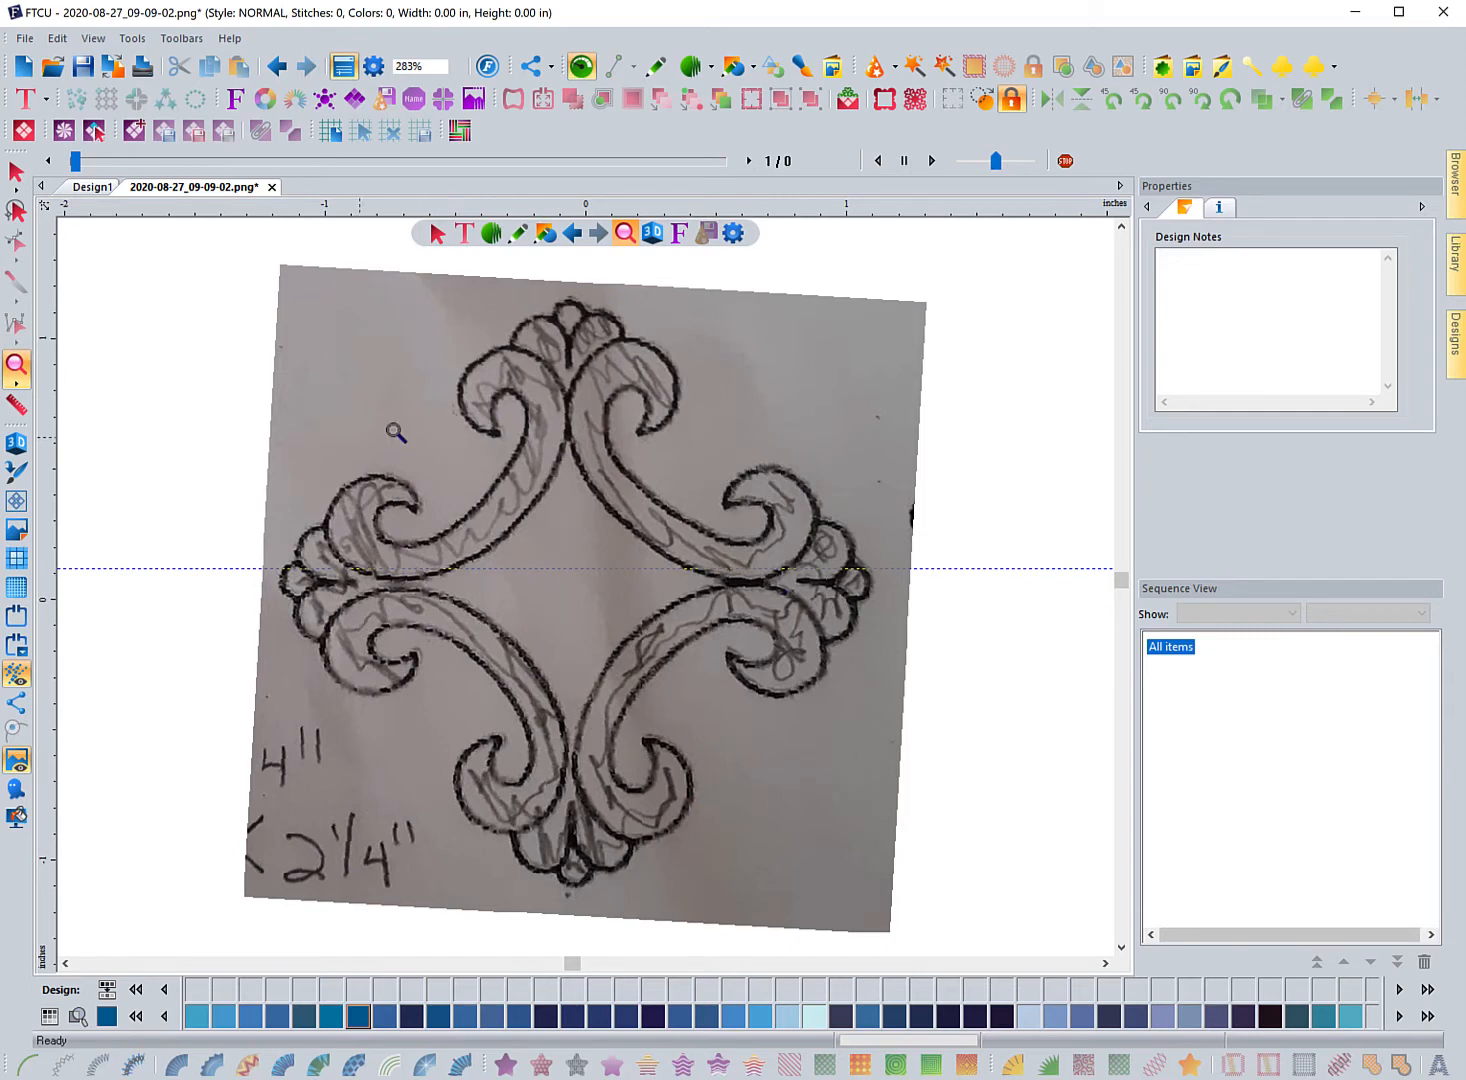
pyautogui.click(20, 407)
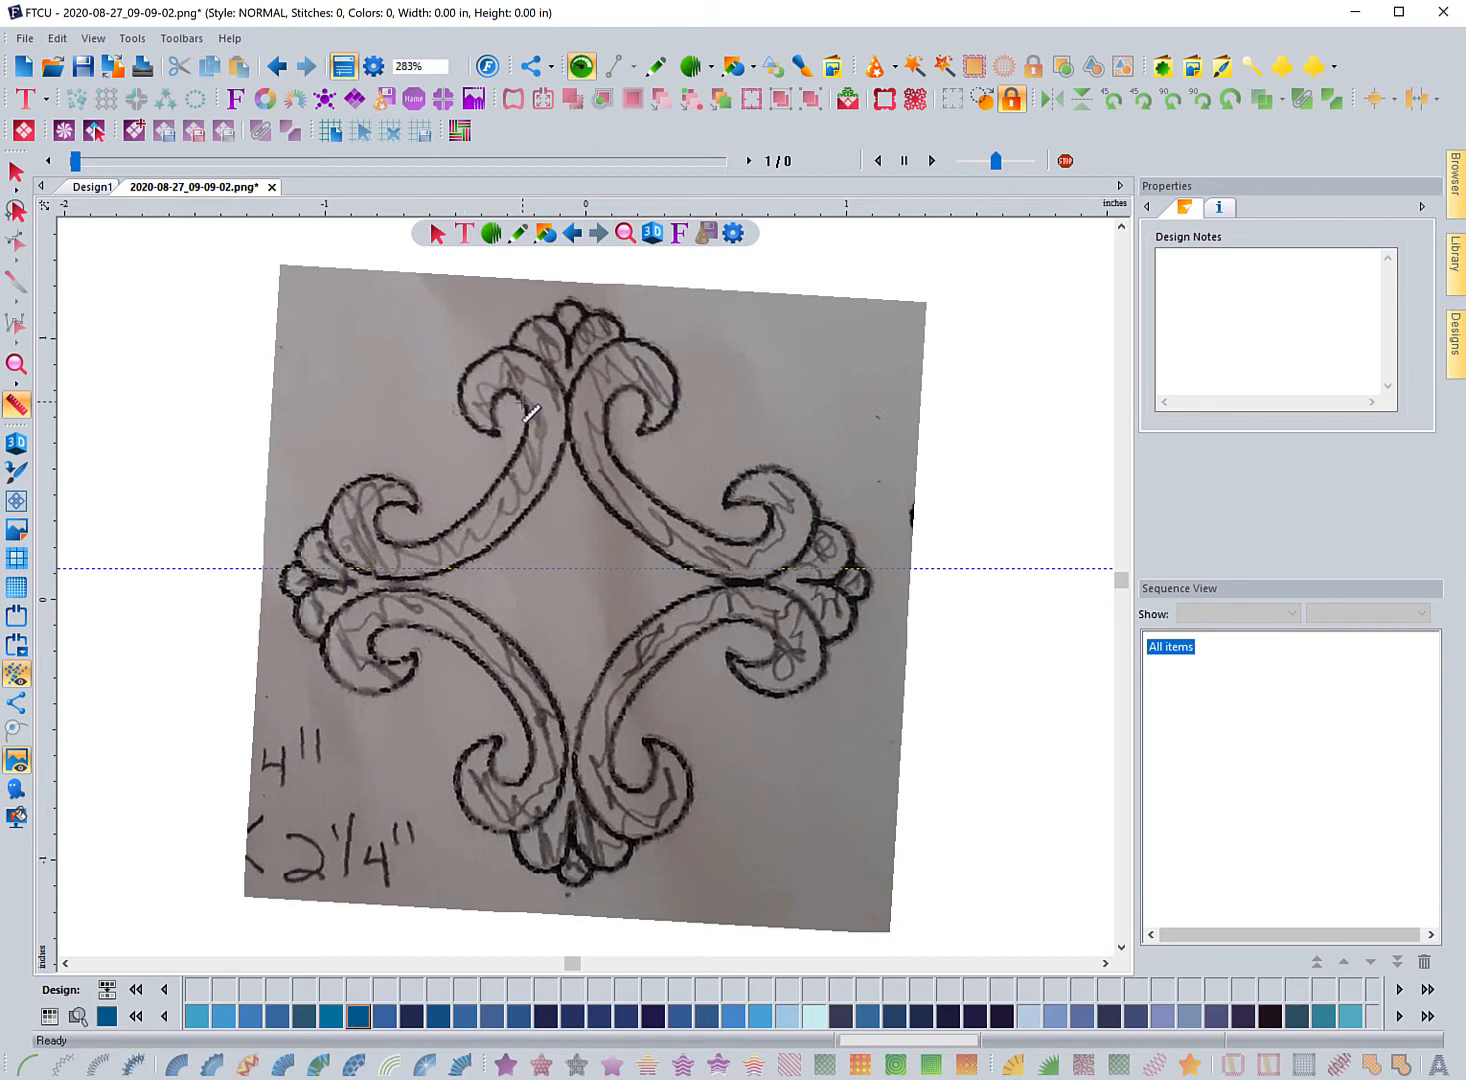
pyautogui.moveTo(527, 430); pyautogui.dragTo(564, 432)
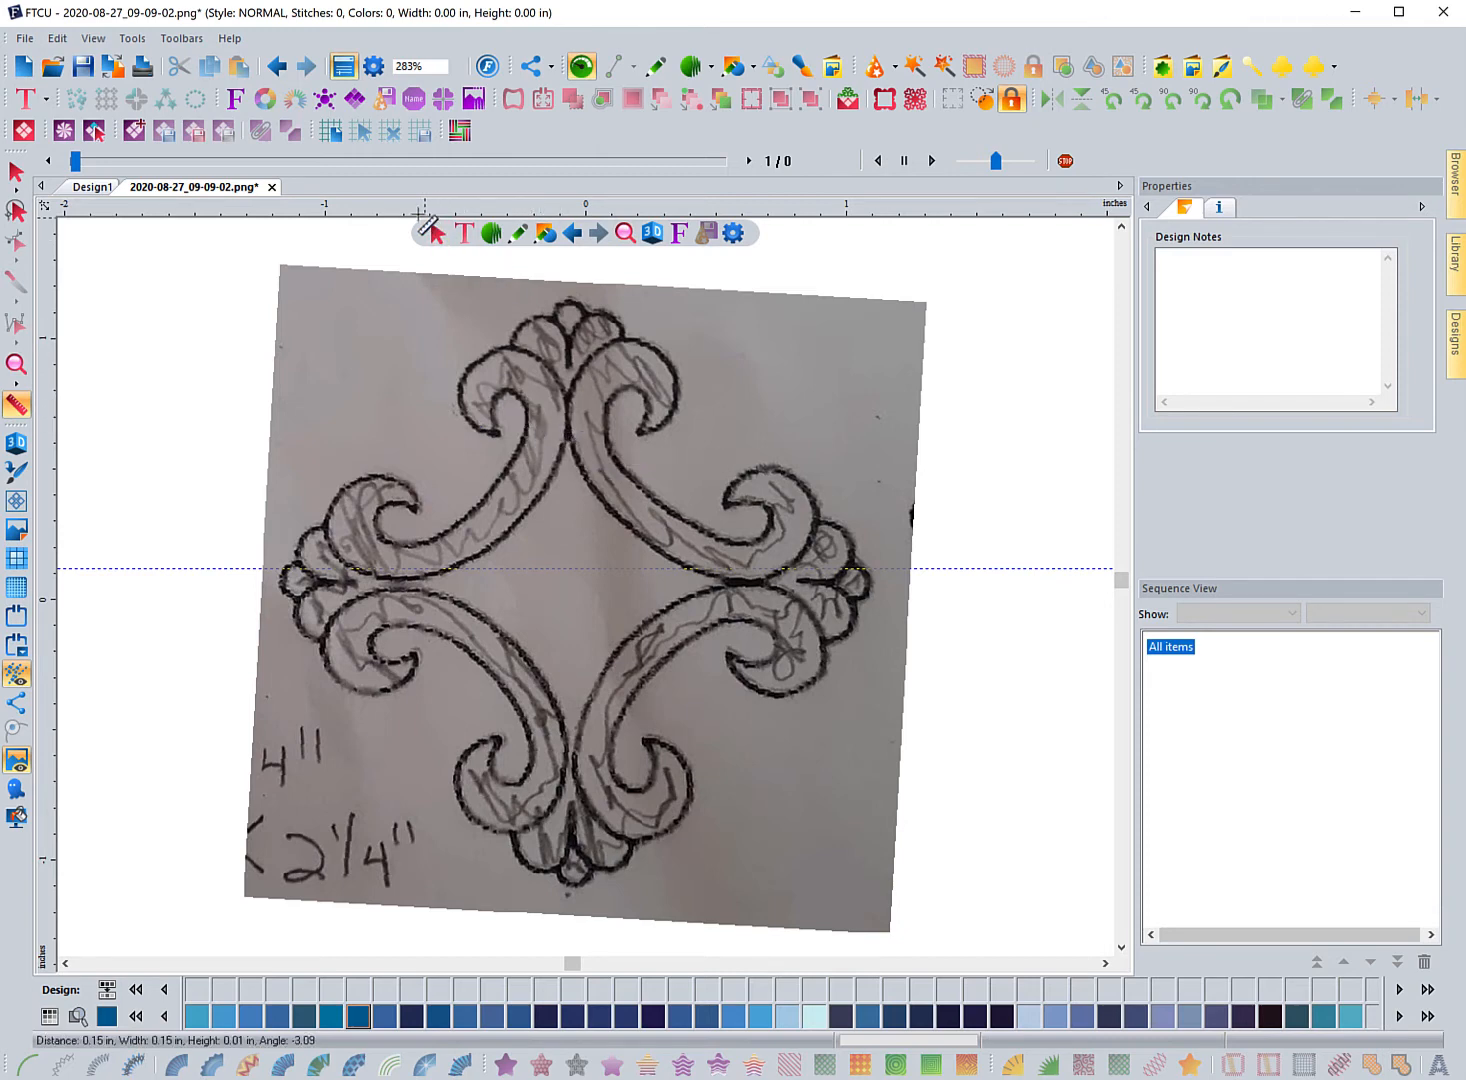
# Switch the ruler units to metric and measure the widths of the upper-left scroll's stem and the petals at the motif's top.
pyautogui.rightClick(410, 205)
pyautogui.click(442, 218)
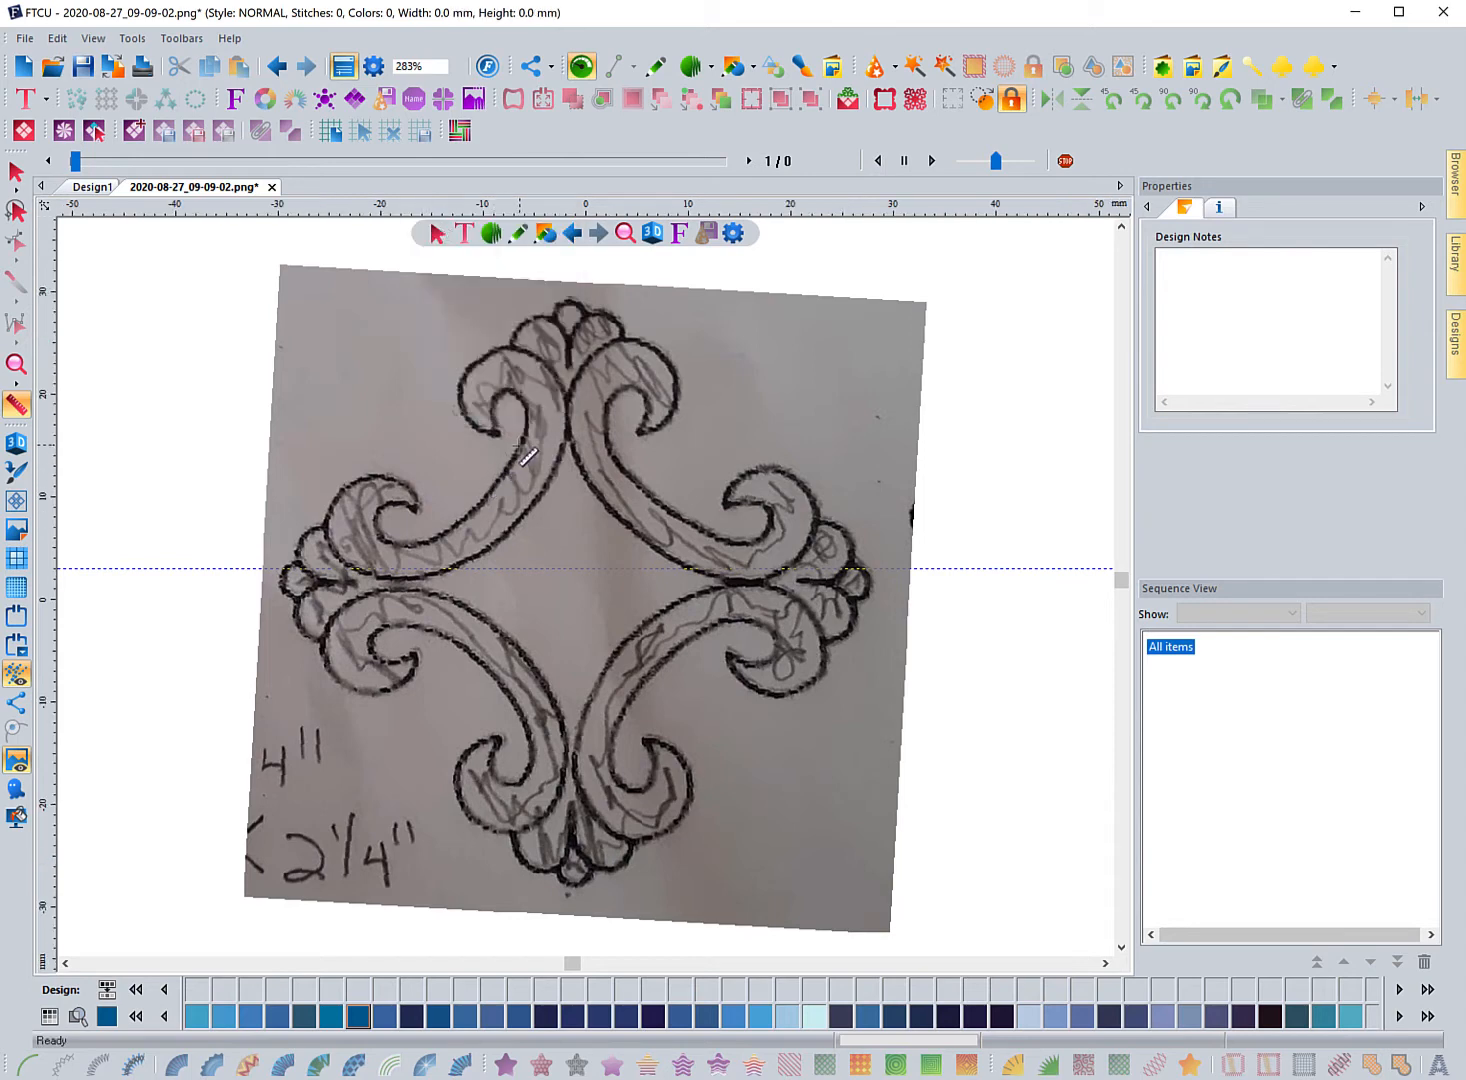
pyautogui.moveTo(522, 443); pyautogui.dragTo(568, 465)
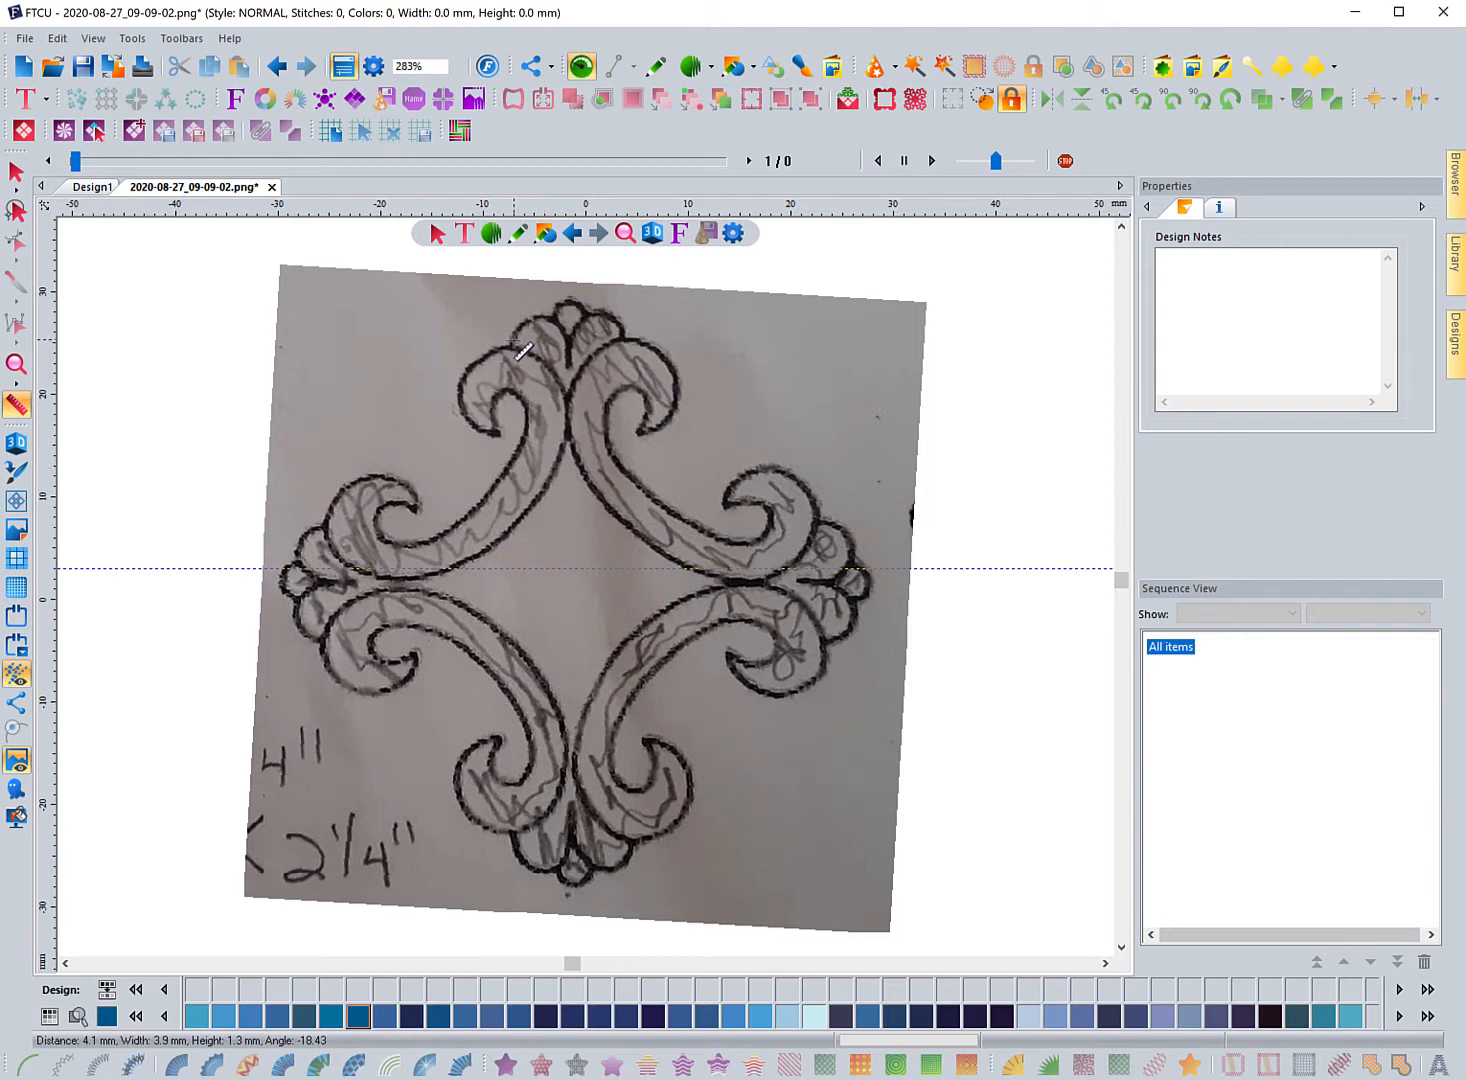
pyautogui.moveTo(520, 356); pyautogui.dragTo(577, 350)
pyautogui.moveTo(563, 328); pyautogui.dragTo(588, 333)
pyautogui.moveTo(563, 330); pyautogui.dragTo(598, 326)
pyautogui.moveTo(597, 327); pyautogui.dragTo(572, 347)
pyautogui.moveTo(527, 426); pyautogui.dragTo(574, 436)
# Digitize the centre petal at the motif's top as a tapering satin path, about 3.3 mm wide and 5.1 mm tall.
pyautogui.click(490, 238)
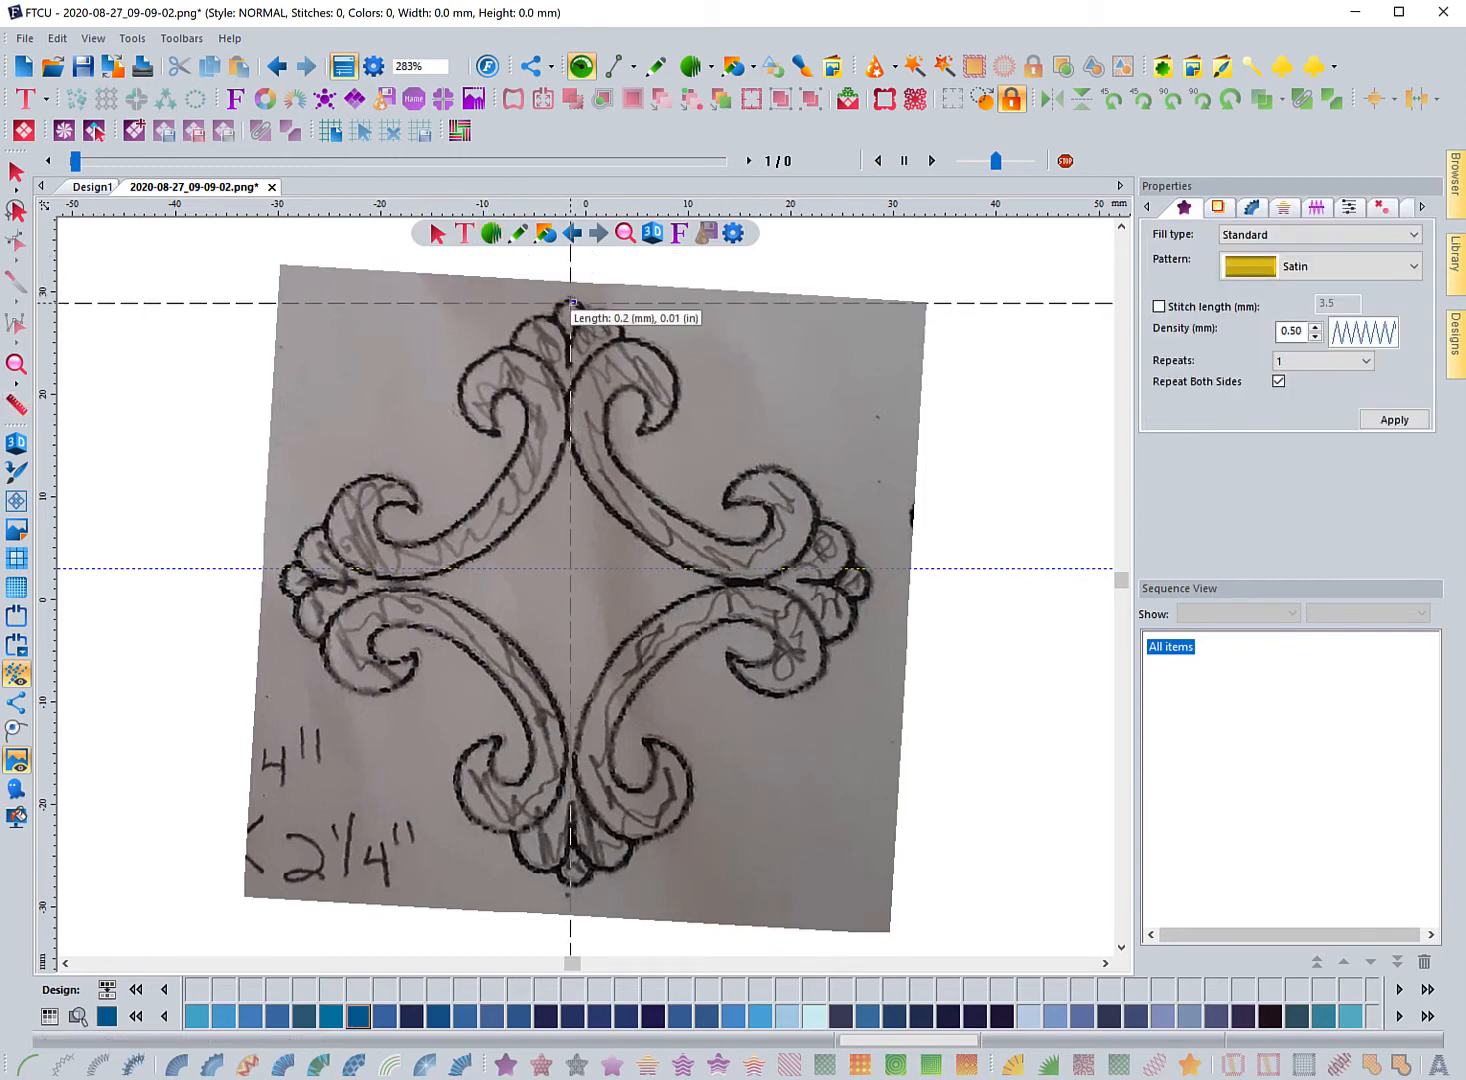
pyautogui.click(570, 302)
pyautogui.click(583, 307)
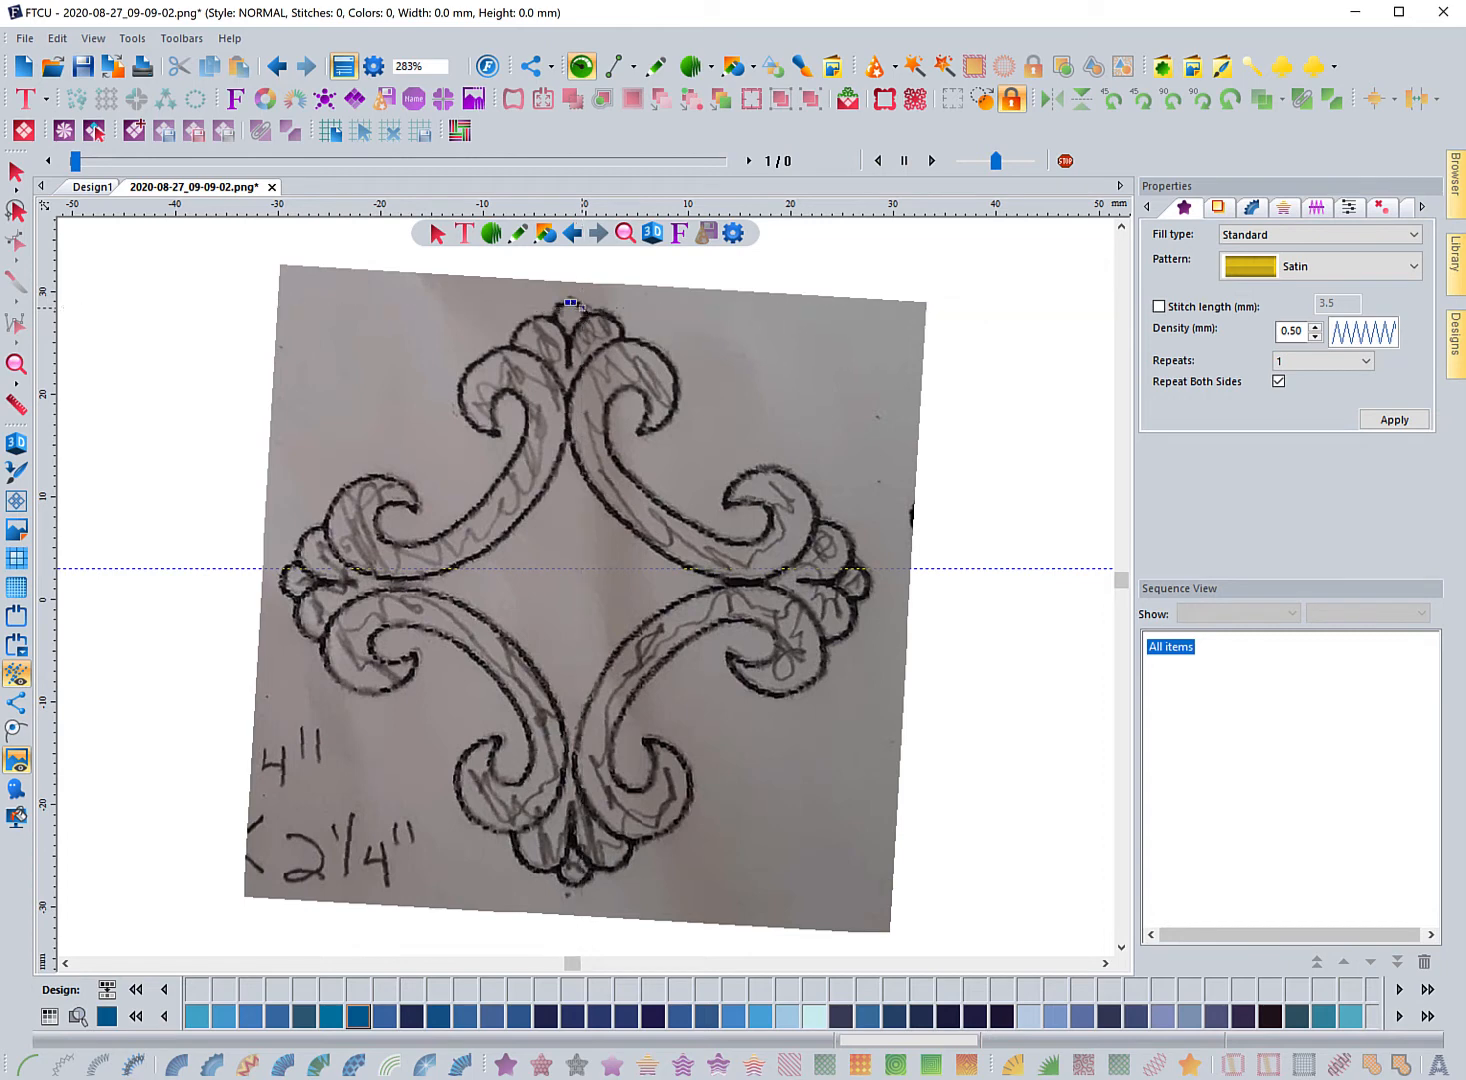
pyautogui.click(557, 305)
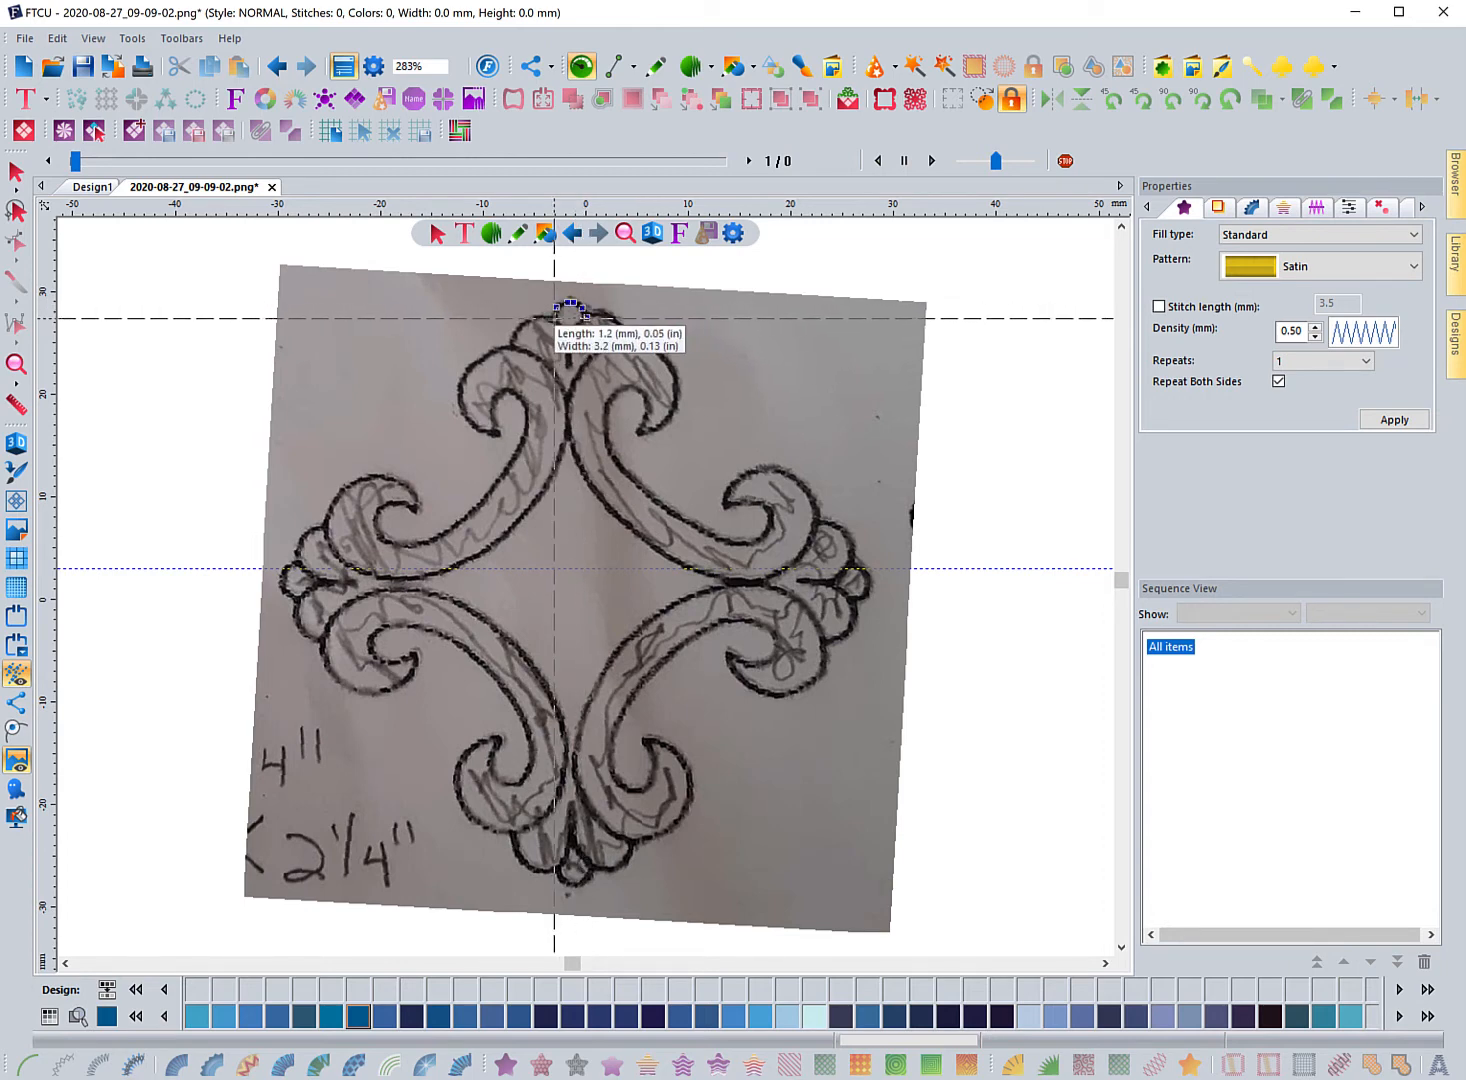
pyautogui.click(552, 321)
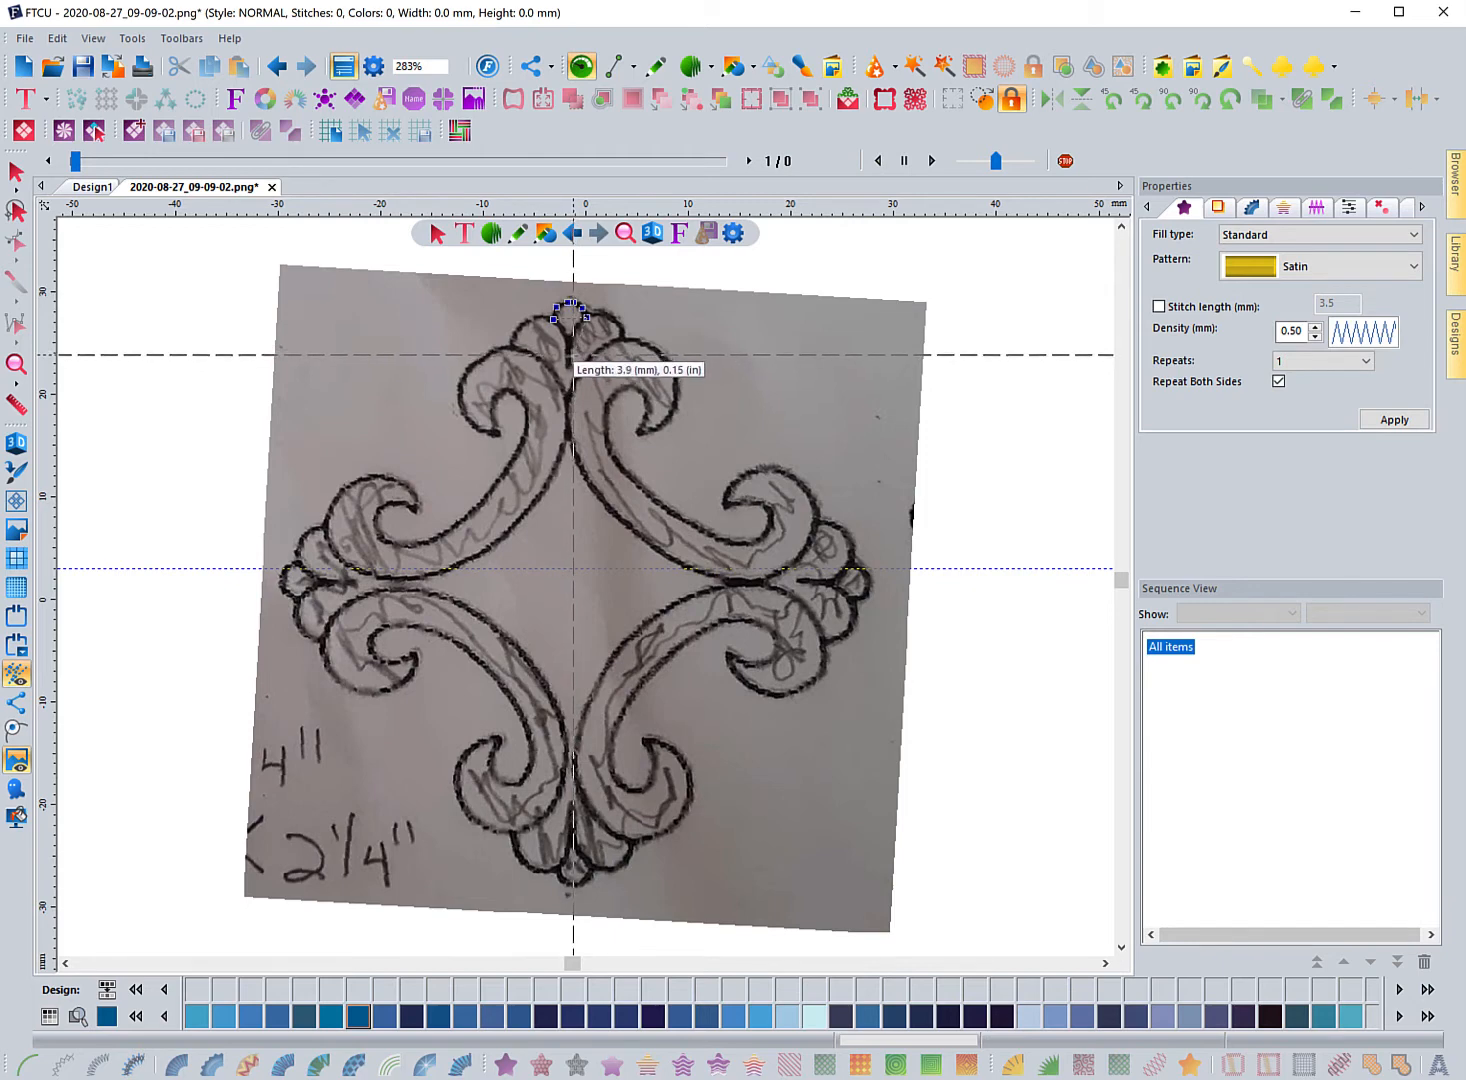
pyautogui.click(571, 356)
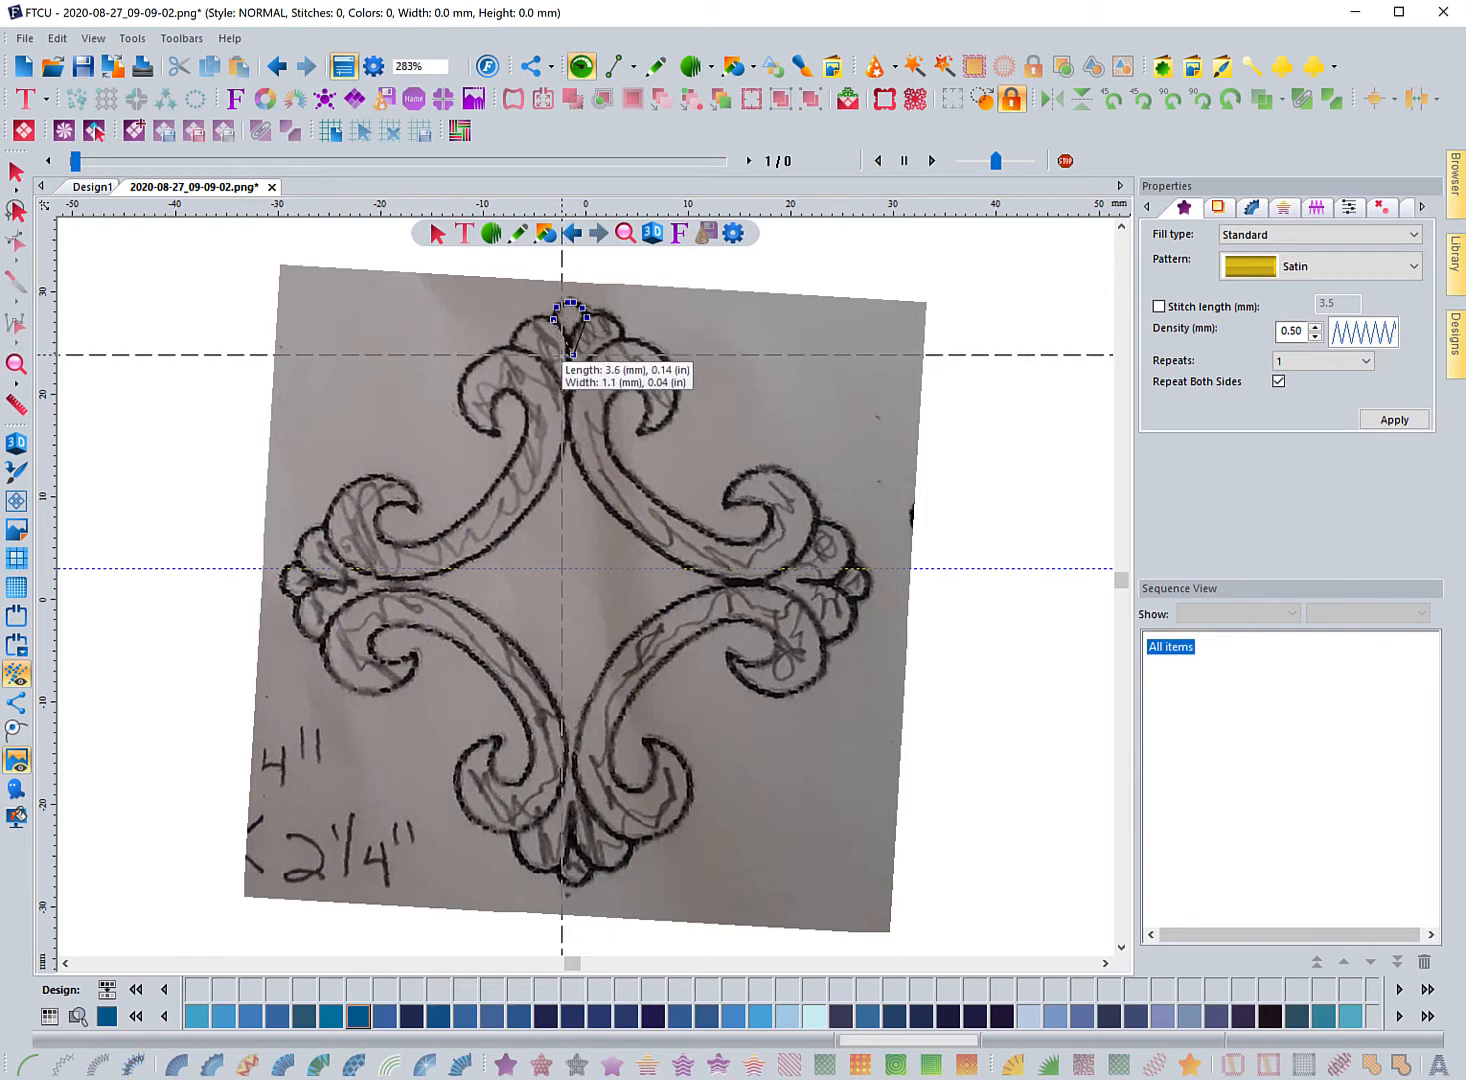
pyautogui.press('Return')
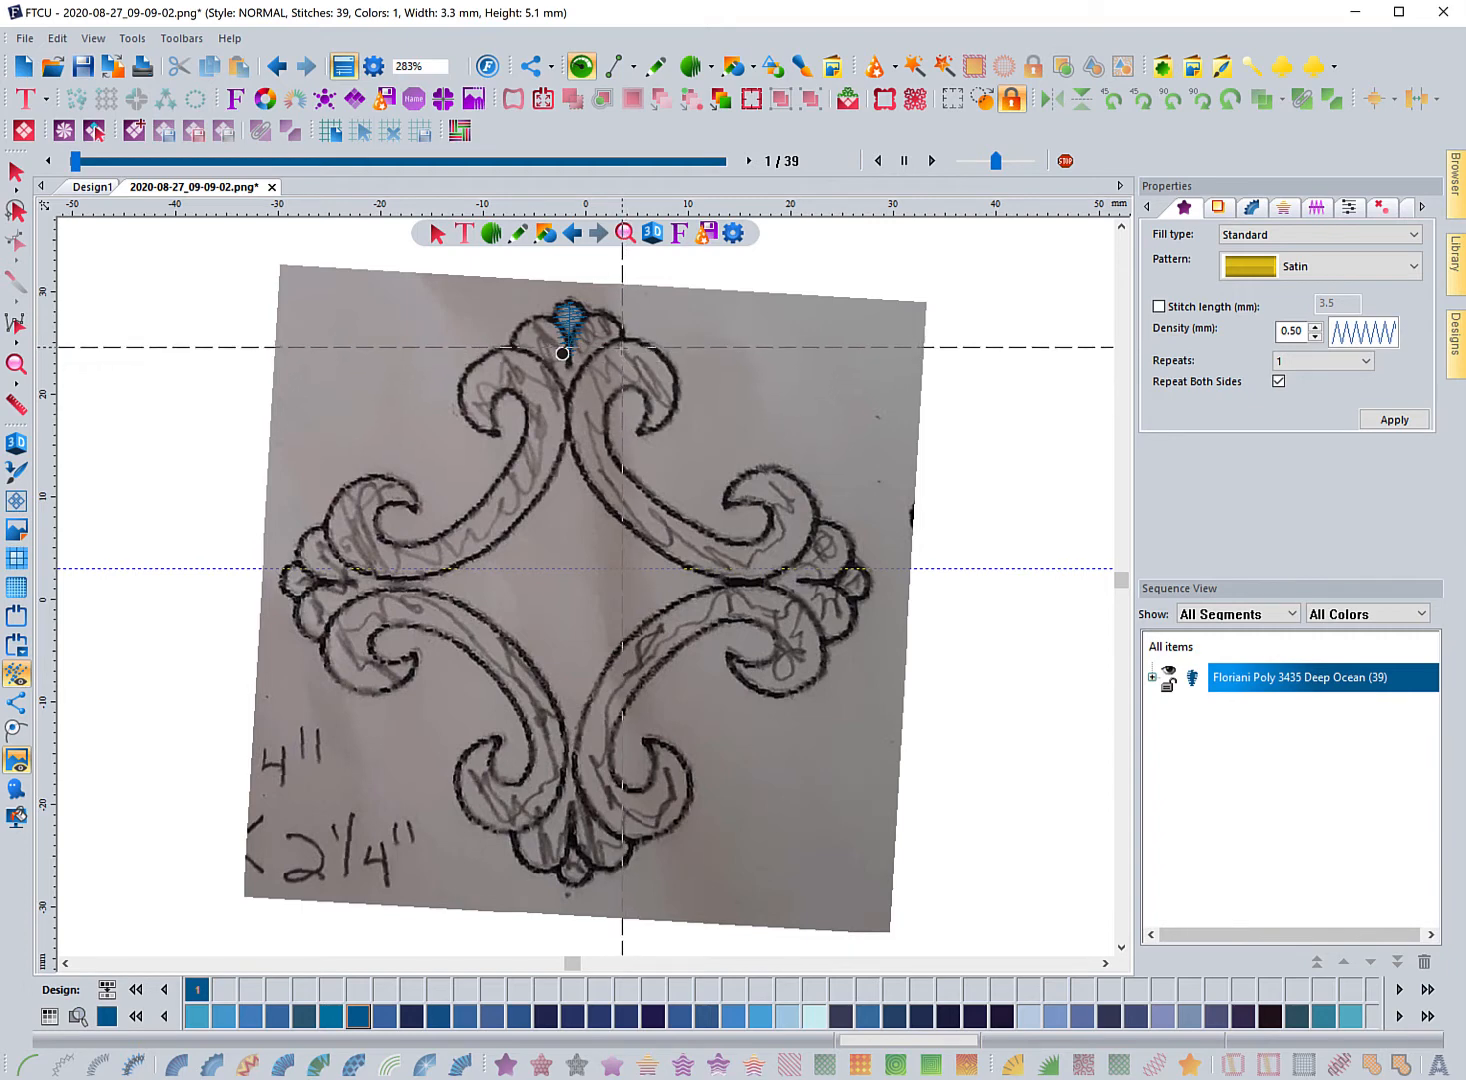
# Digitize the right petal of the top cluster as a satin path curving down to the junction of the two scrolls.
pyautogui.moveTo(622, 347); pyautogui.dragTo(621, 331)
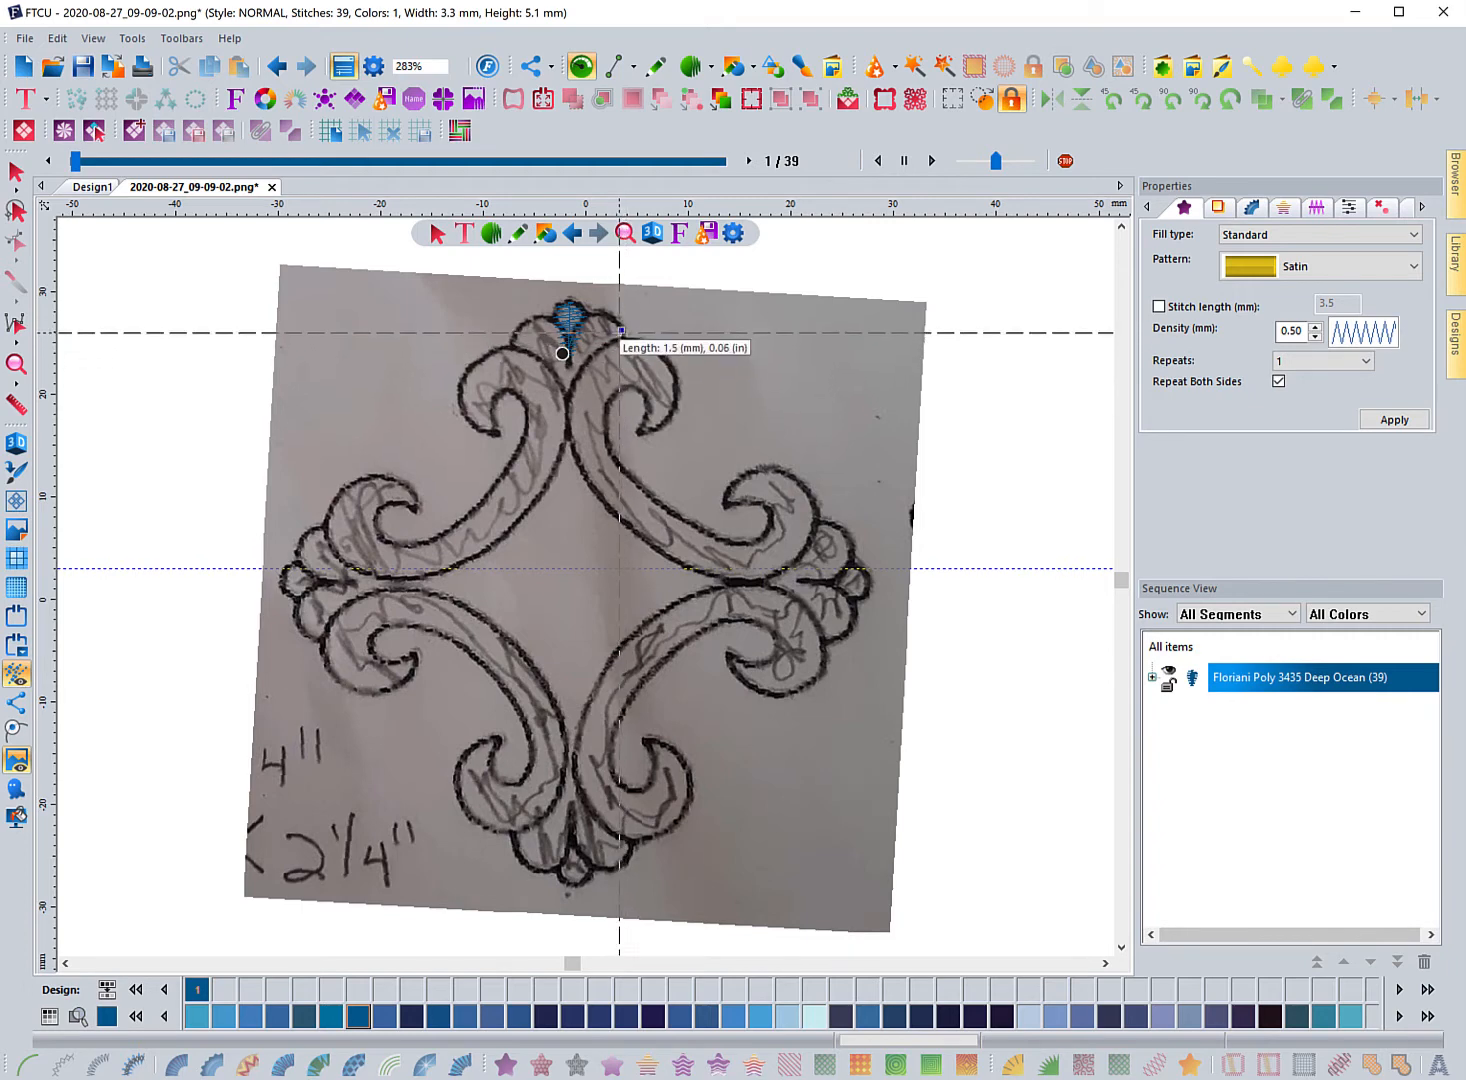
pyautogui.click(612, 320)
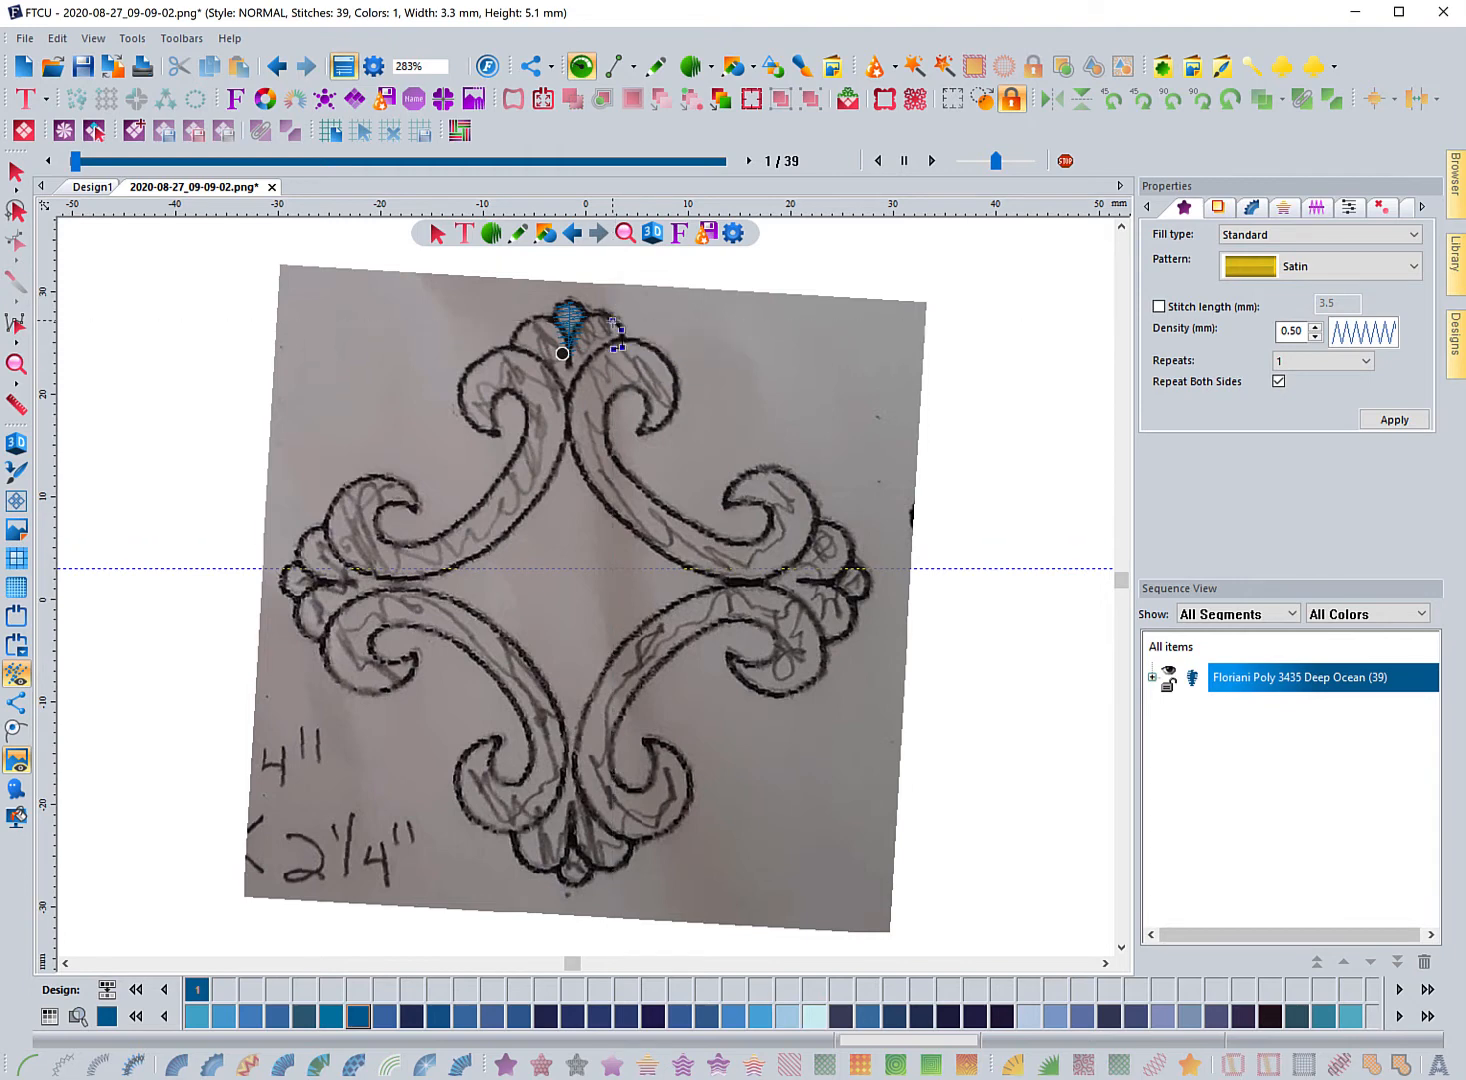
pyautogui.moveTo(603, 334)
pyautogui.mouseDown()
pyautogui.moveTo(595, 314)
pyautogui.moveTo(595, 360)
pyautogui.moveTo(582, 360)
pyautogui.moveTo(574, 331)
pyautogui.moveTo(574, 414)
pyautogui.moveTo(560, 416)
pyautogui.mouseUp()
pyautogui.press('Return')
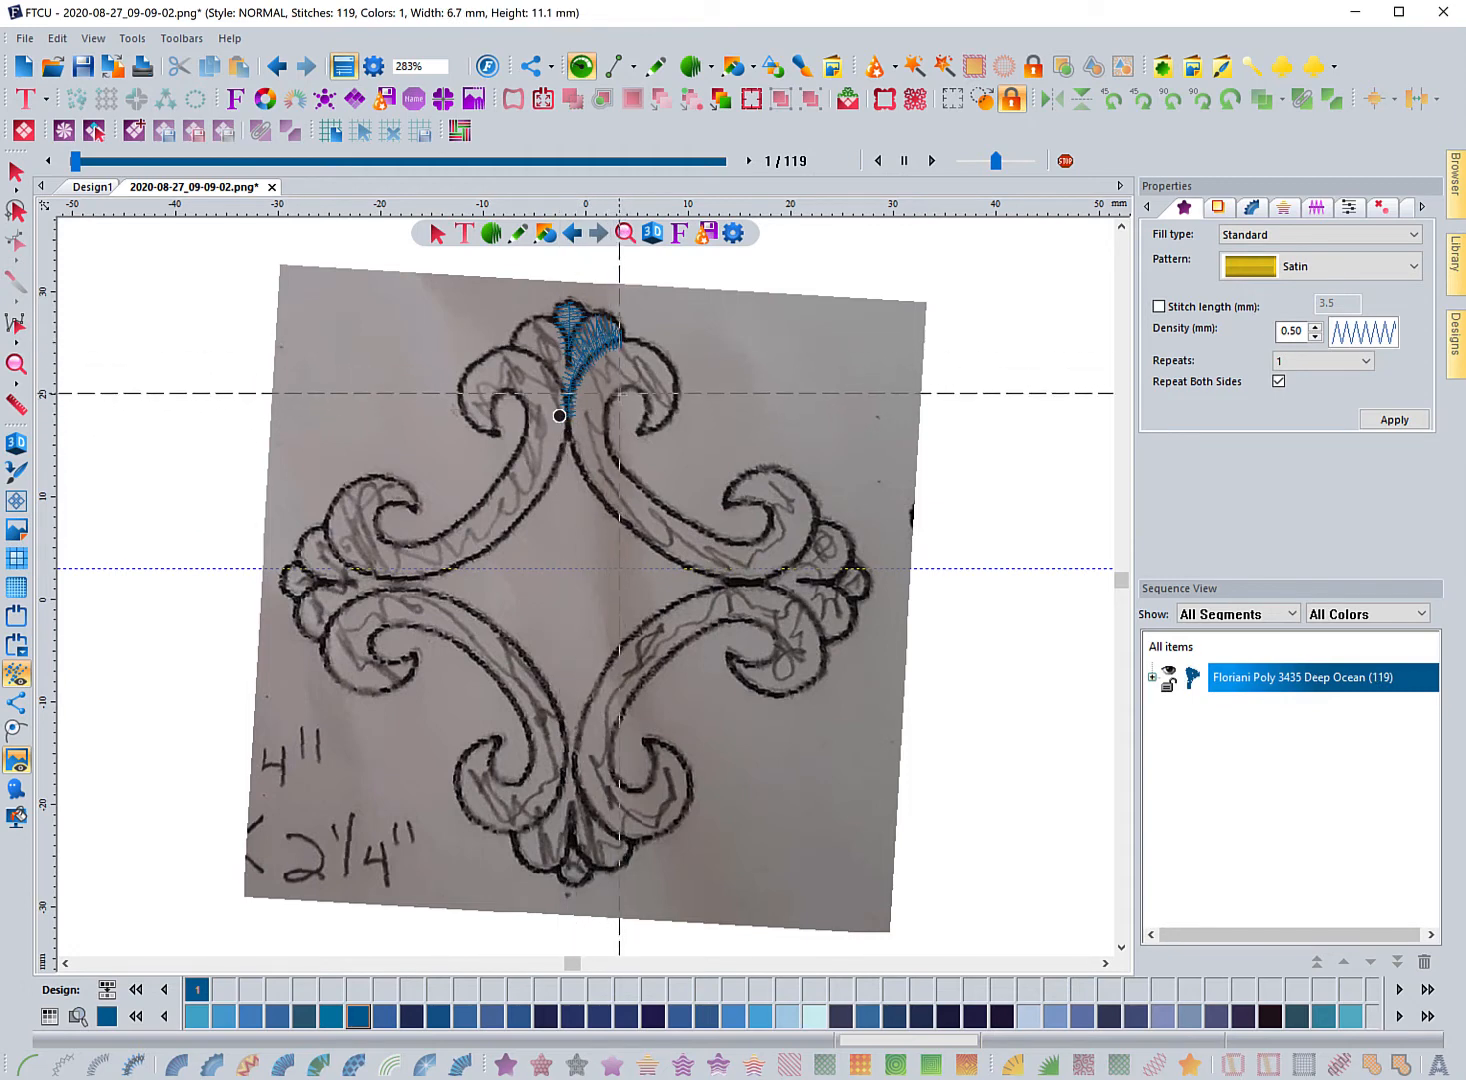
# Digitize the left petal of the top cluster as a satin path tapering to the right petal's lower end.
pyautogui.click(513, 343)
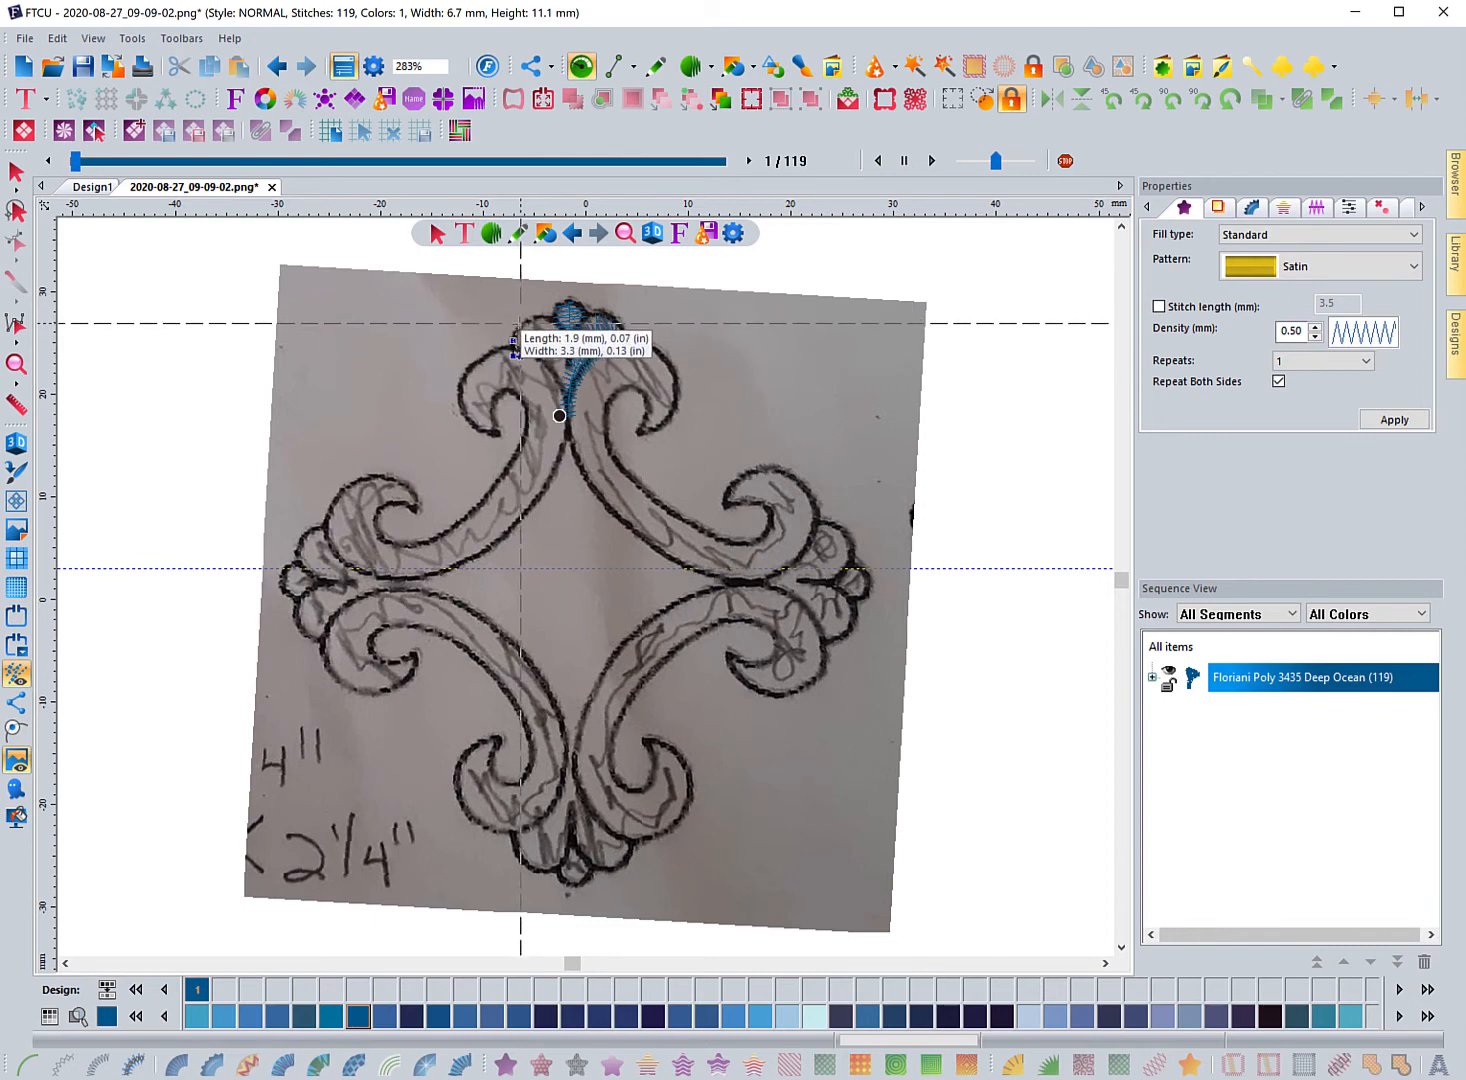
pyautogui.click(524, 323)
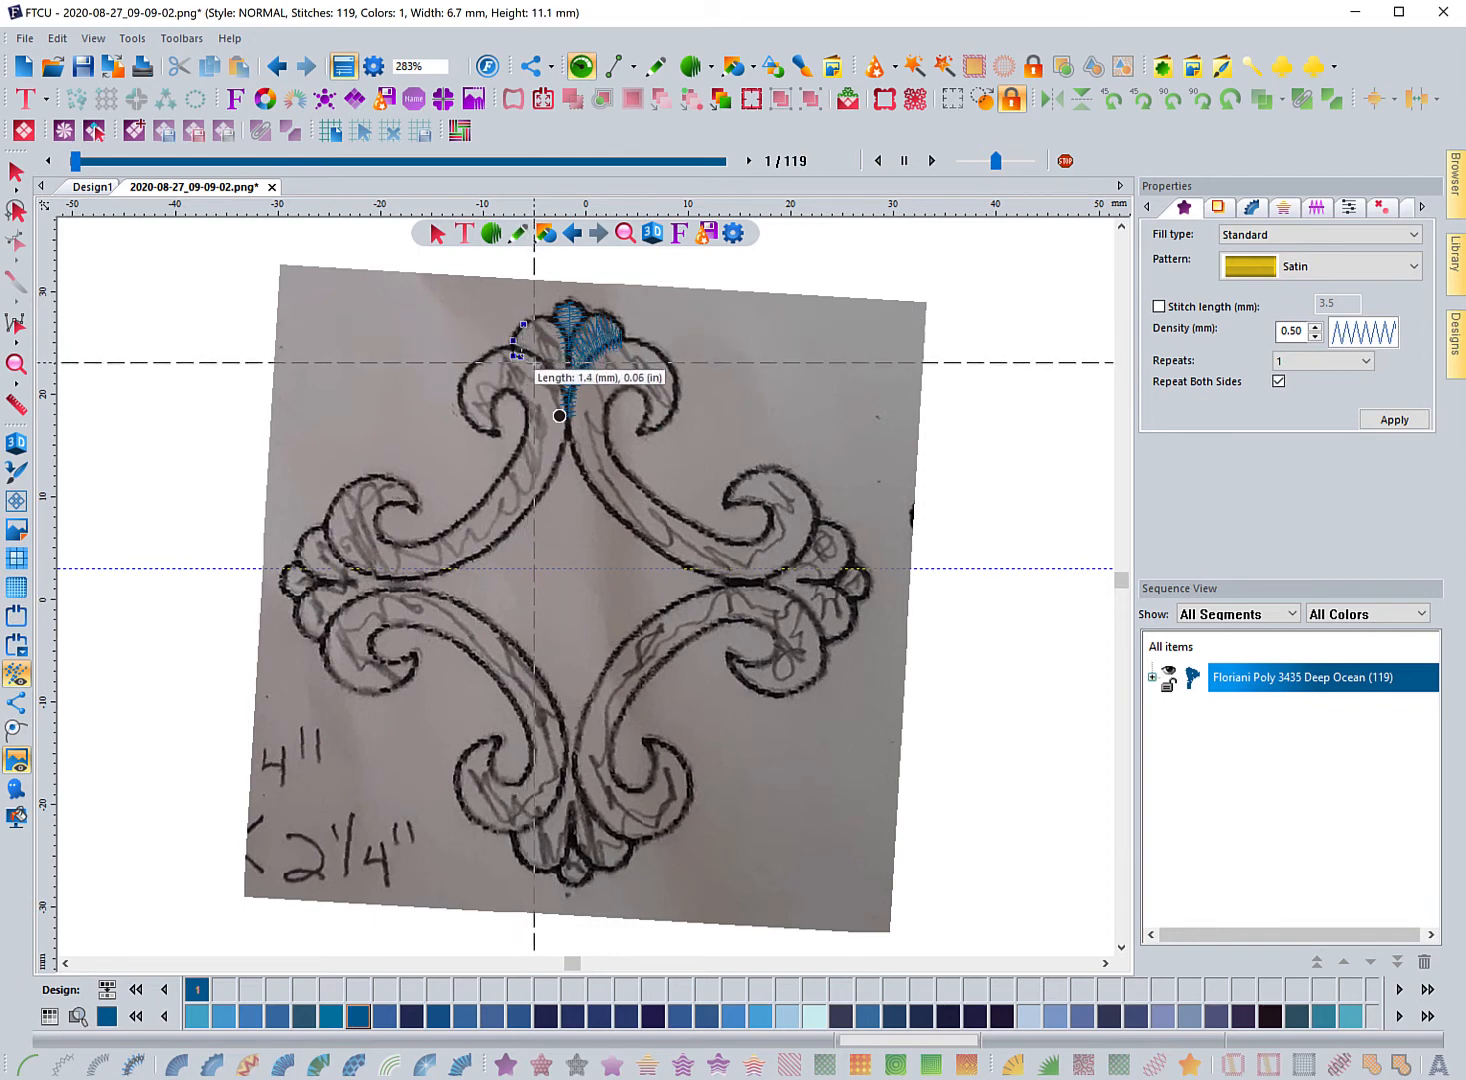
pyautogui.click(542, 316)
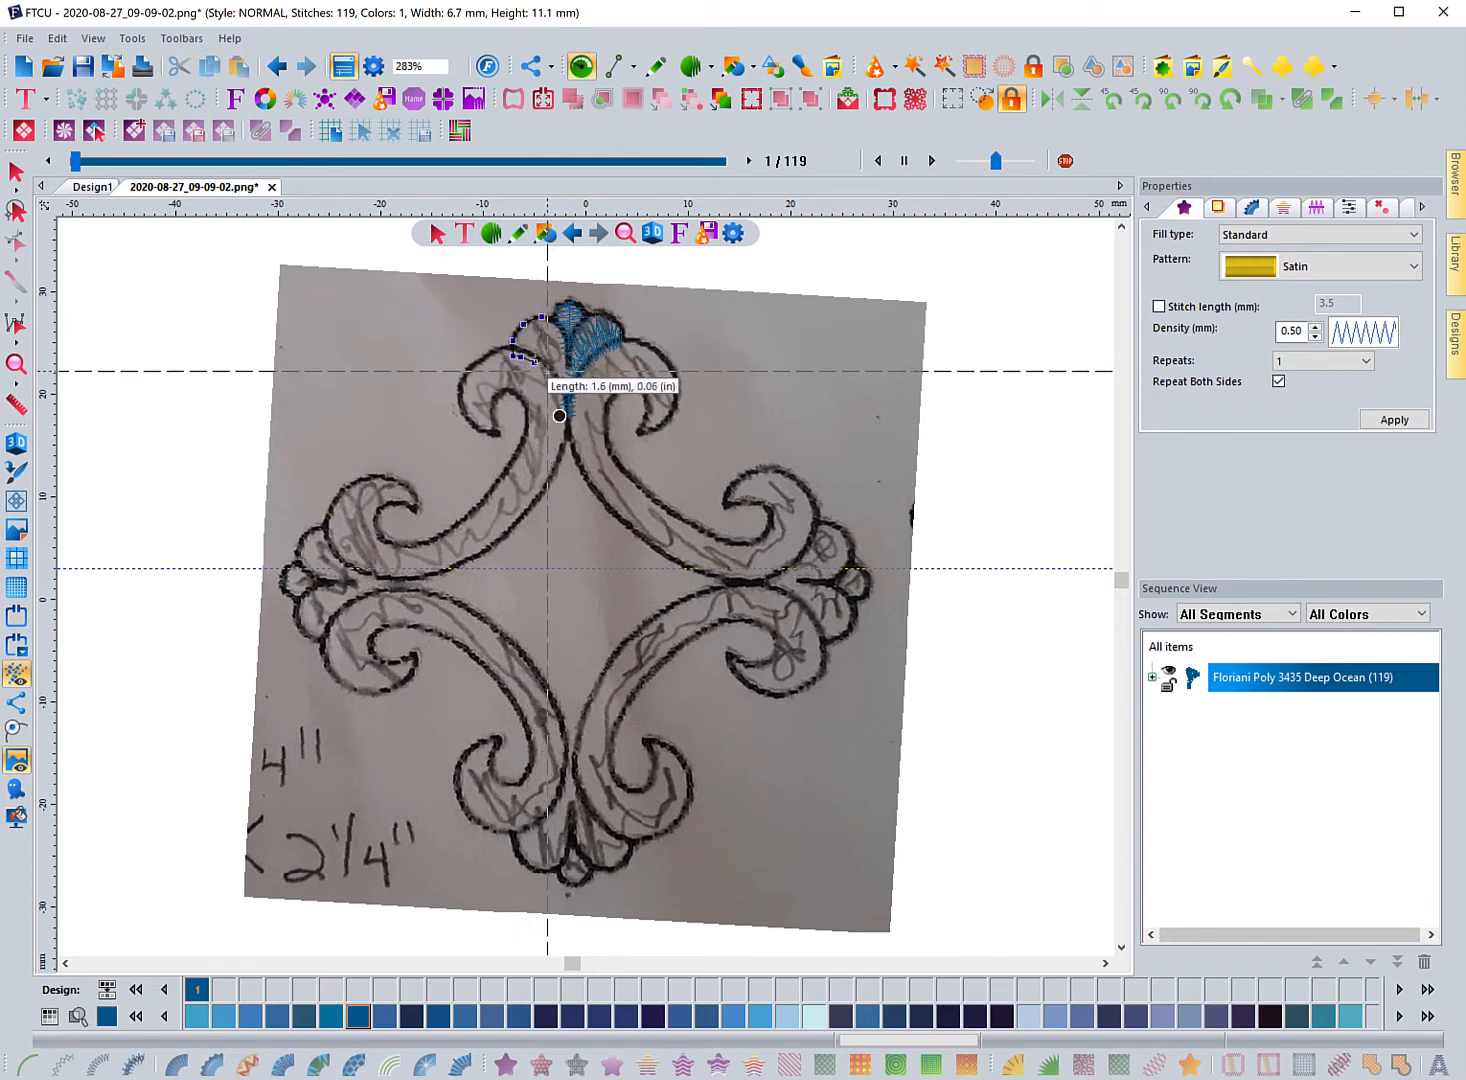
pyautogui.click(546, 374)
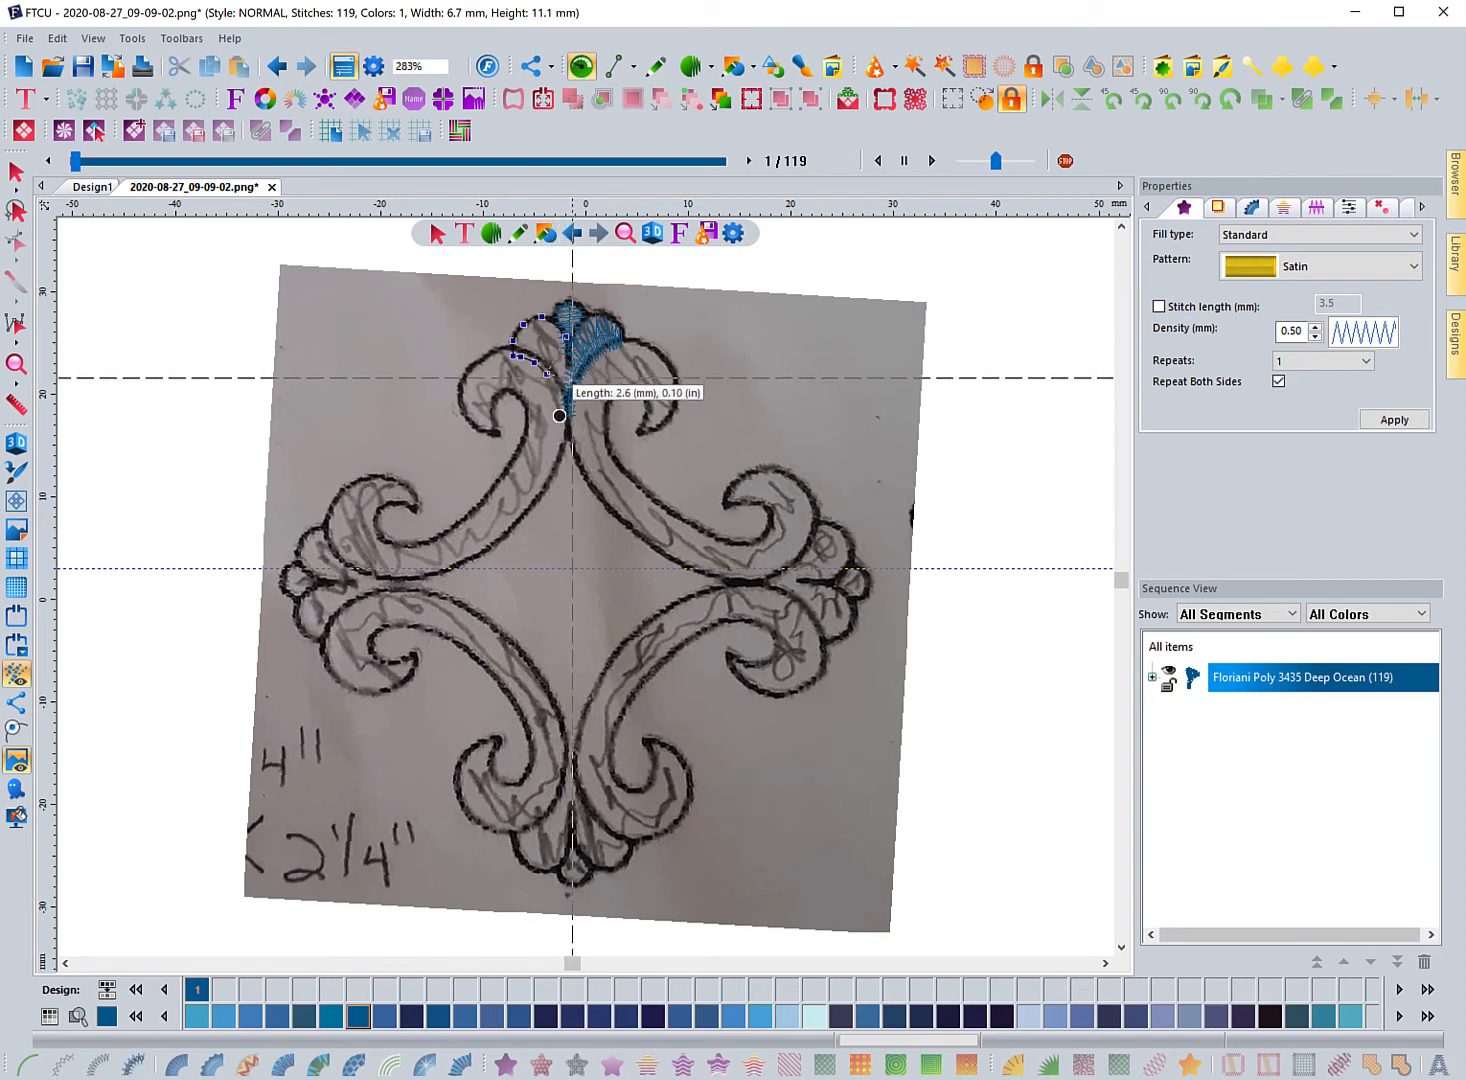
pyautogui.click(557, 394)
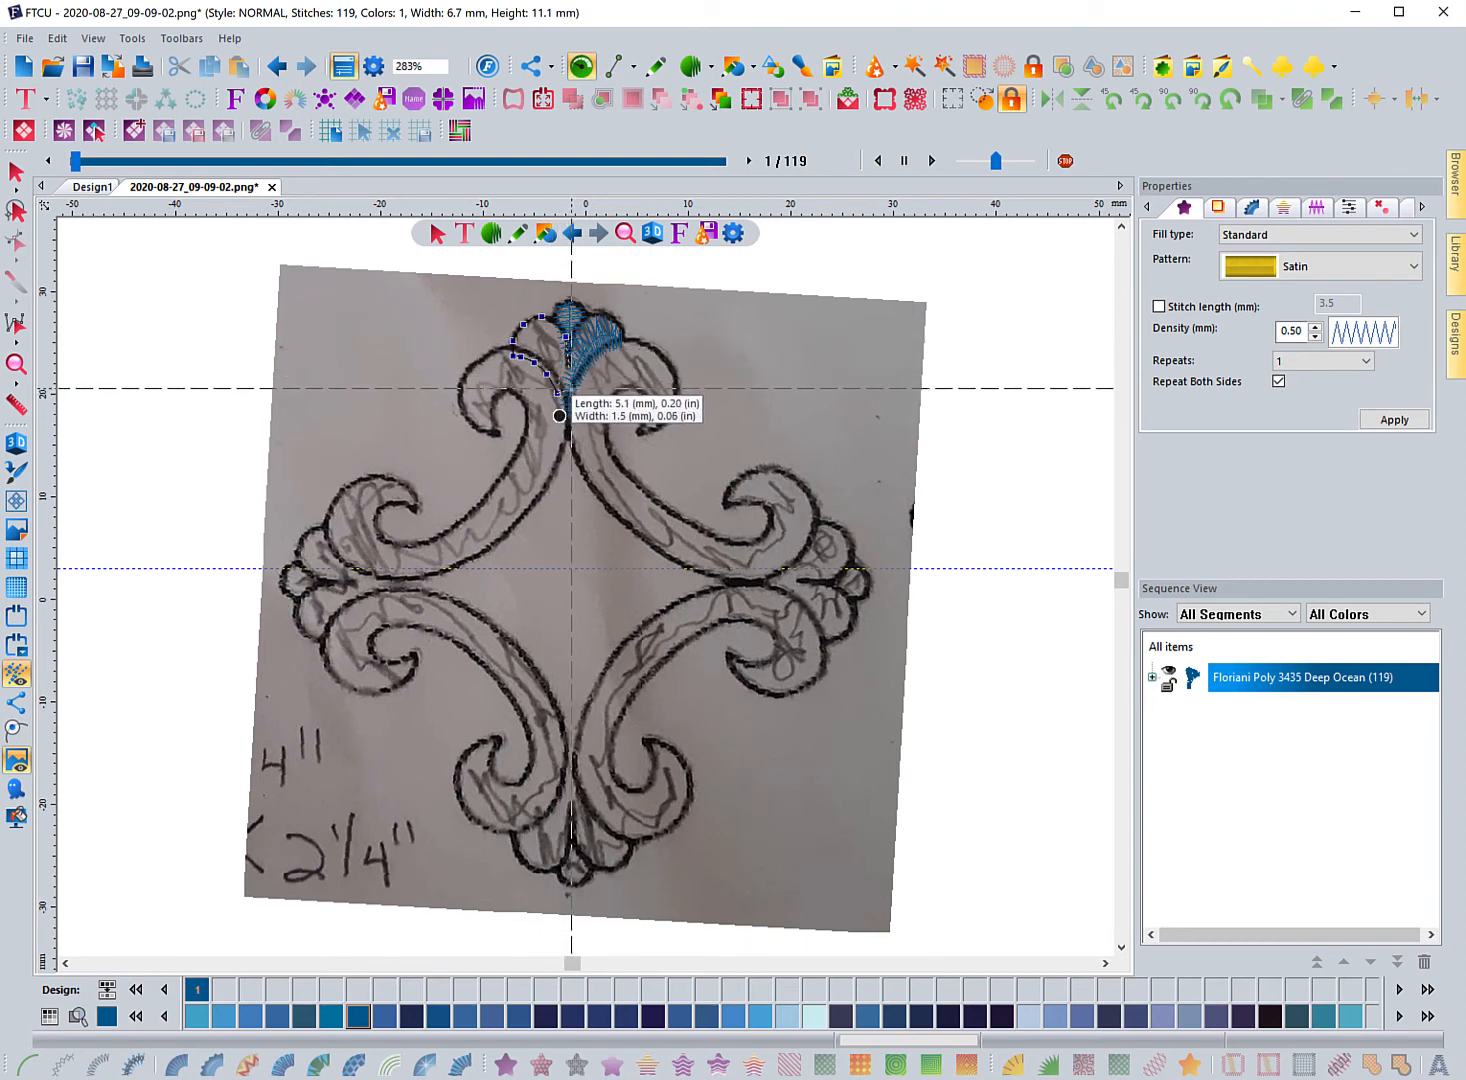
pyautogui.click(559, 415)
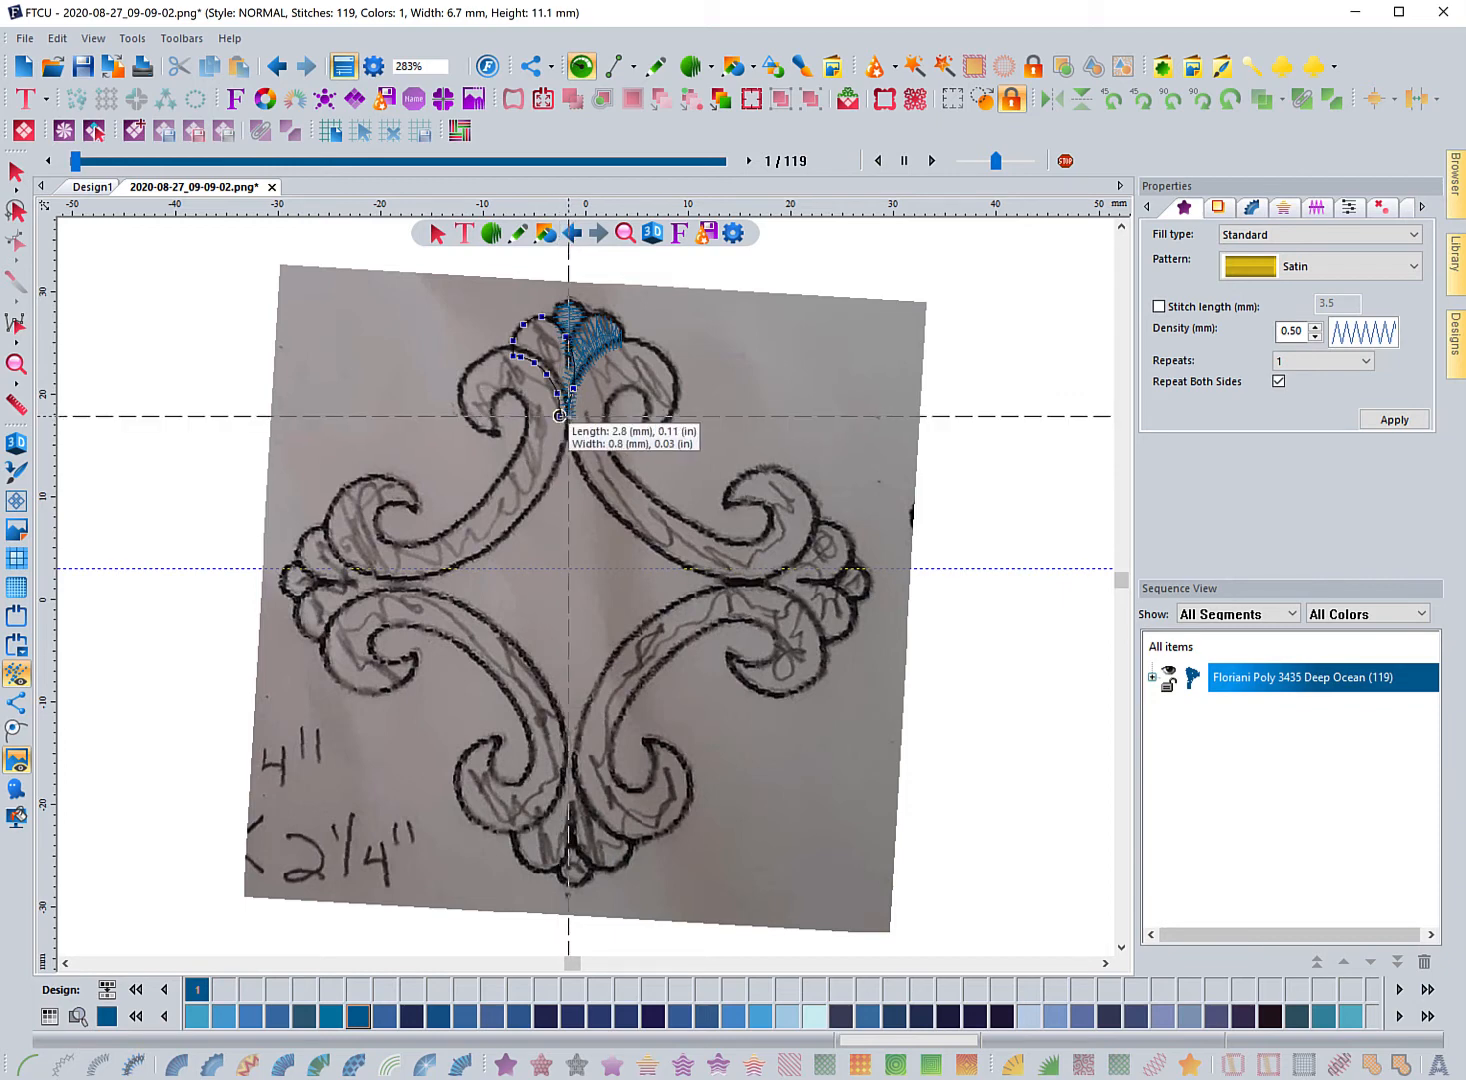
pyautogui.click(571, 416)
pyautogui.press('Return')
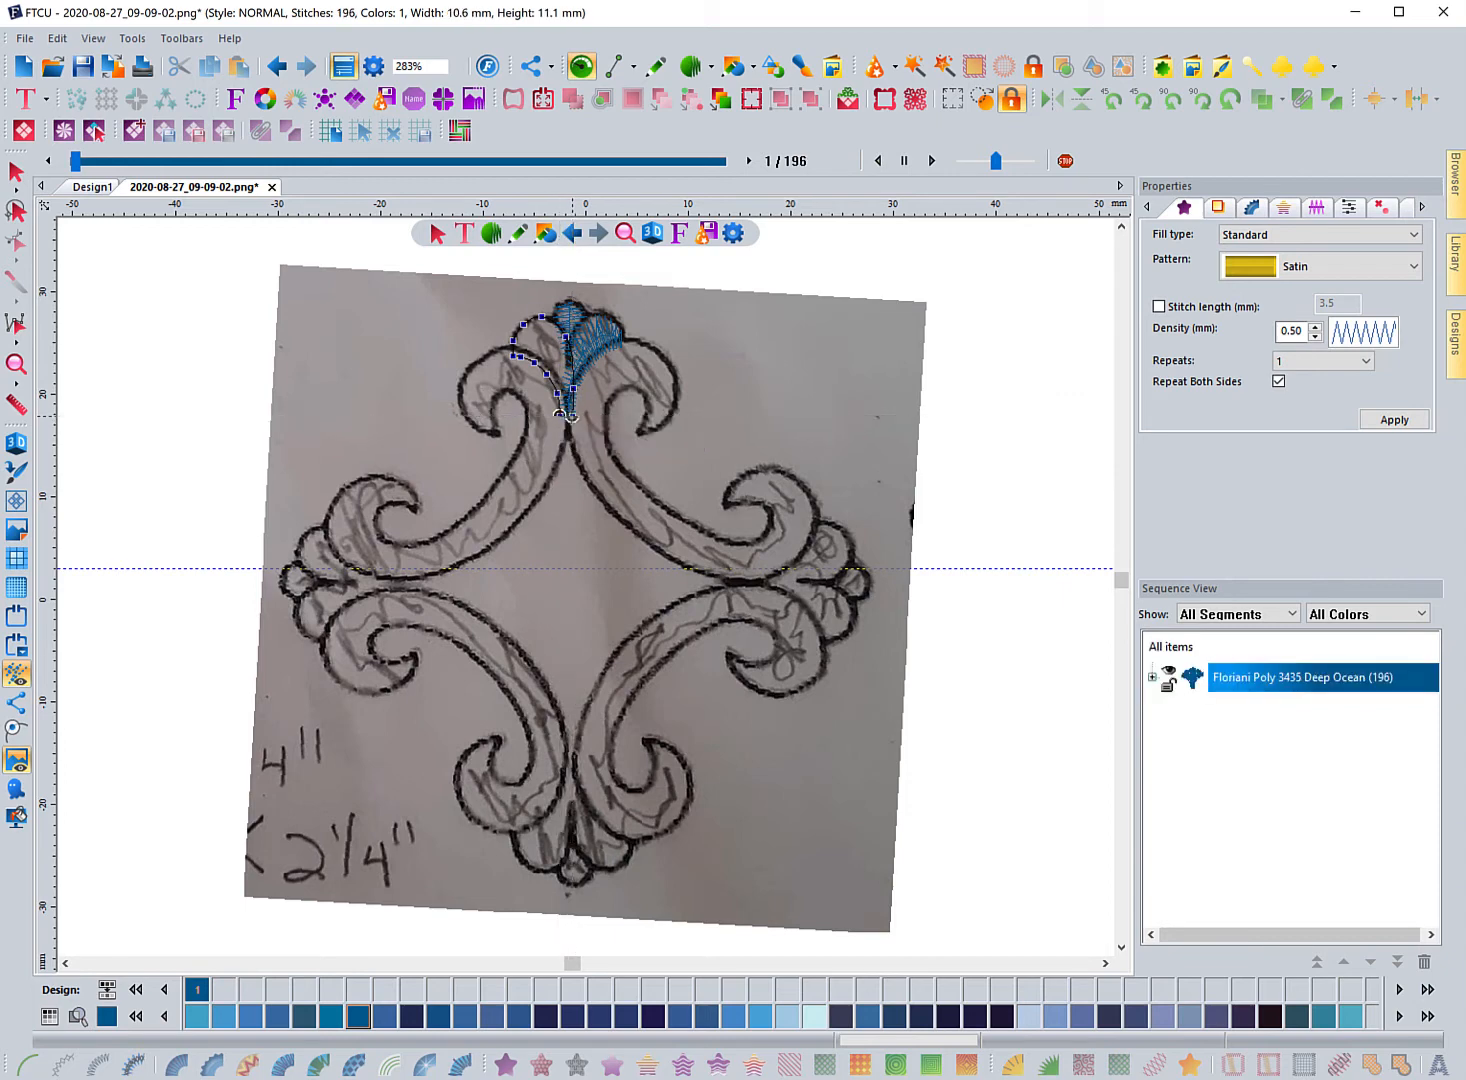
# Turn on the 3D stitch view and move the centre petal's exit point to the petal's right edge.
pyautogui.click(16, 442)
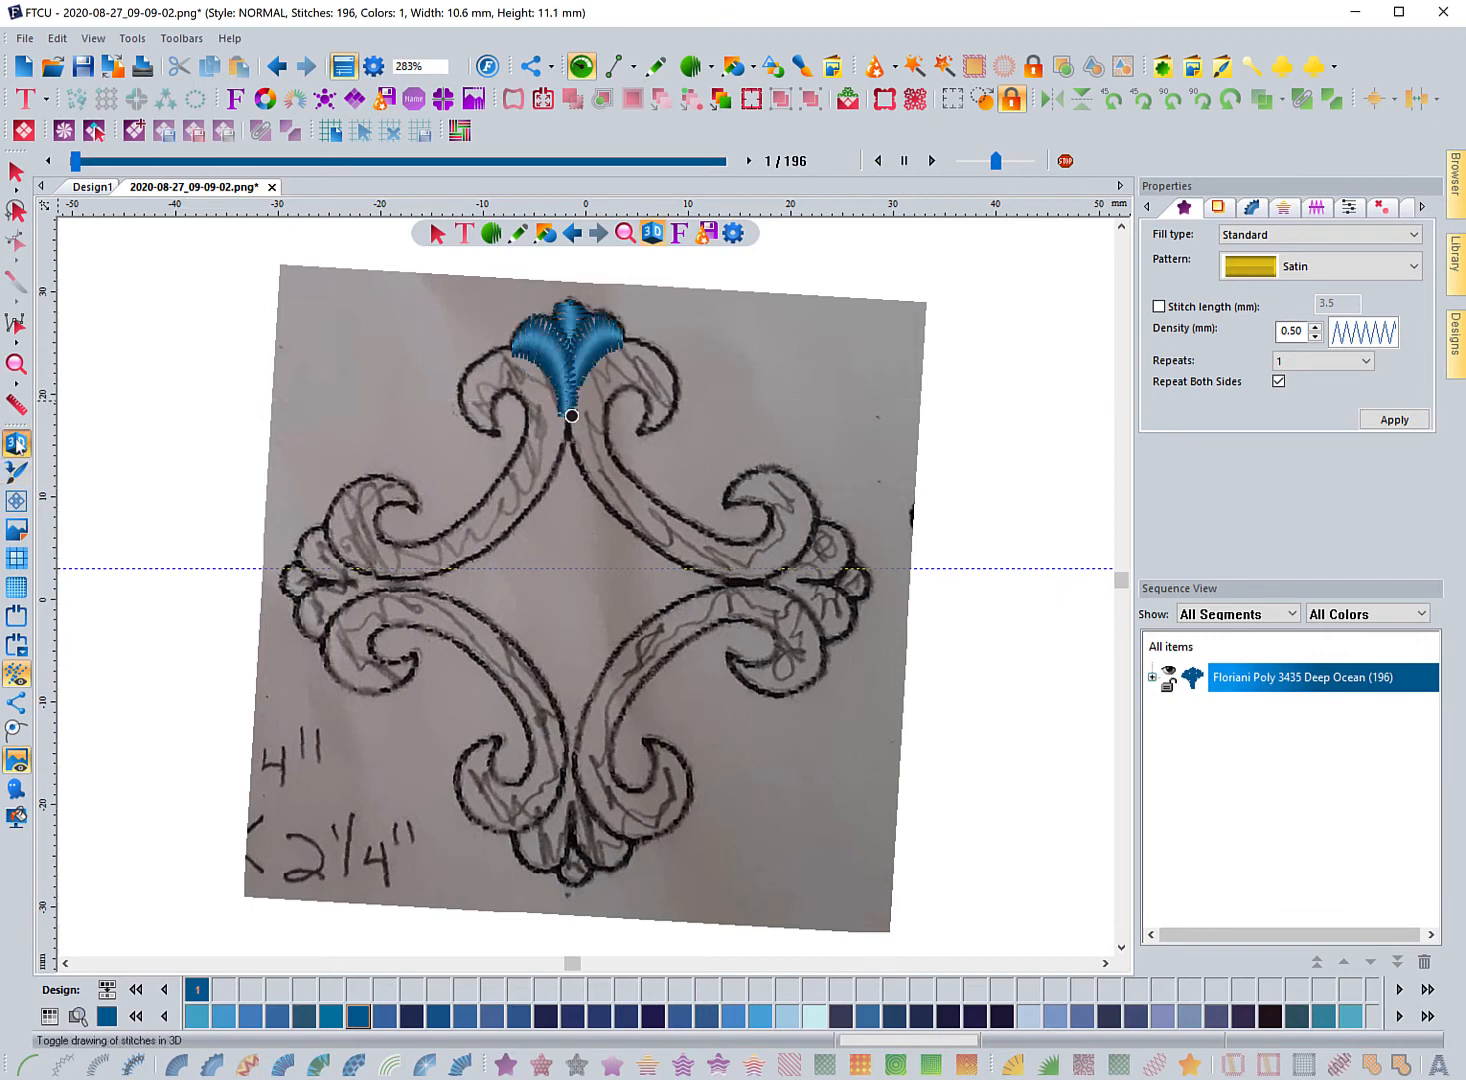
pyautogui.click(1152, 677)
pyautogui.click(1237, 710)
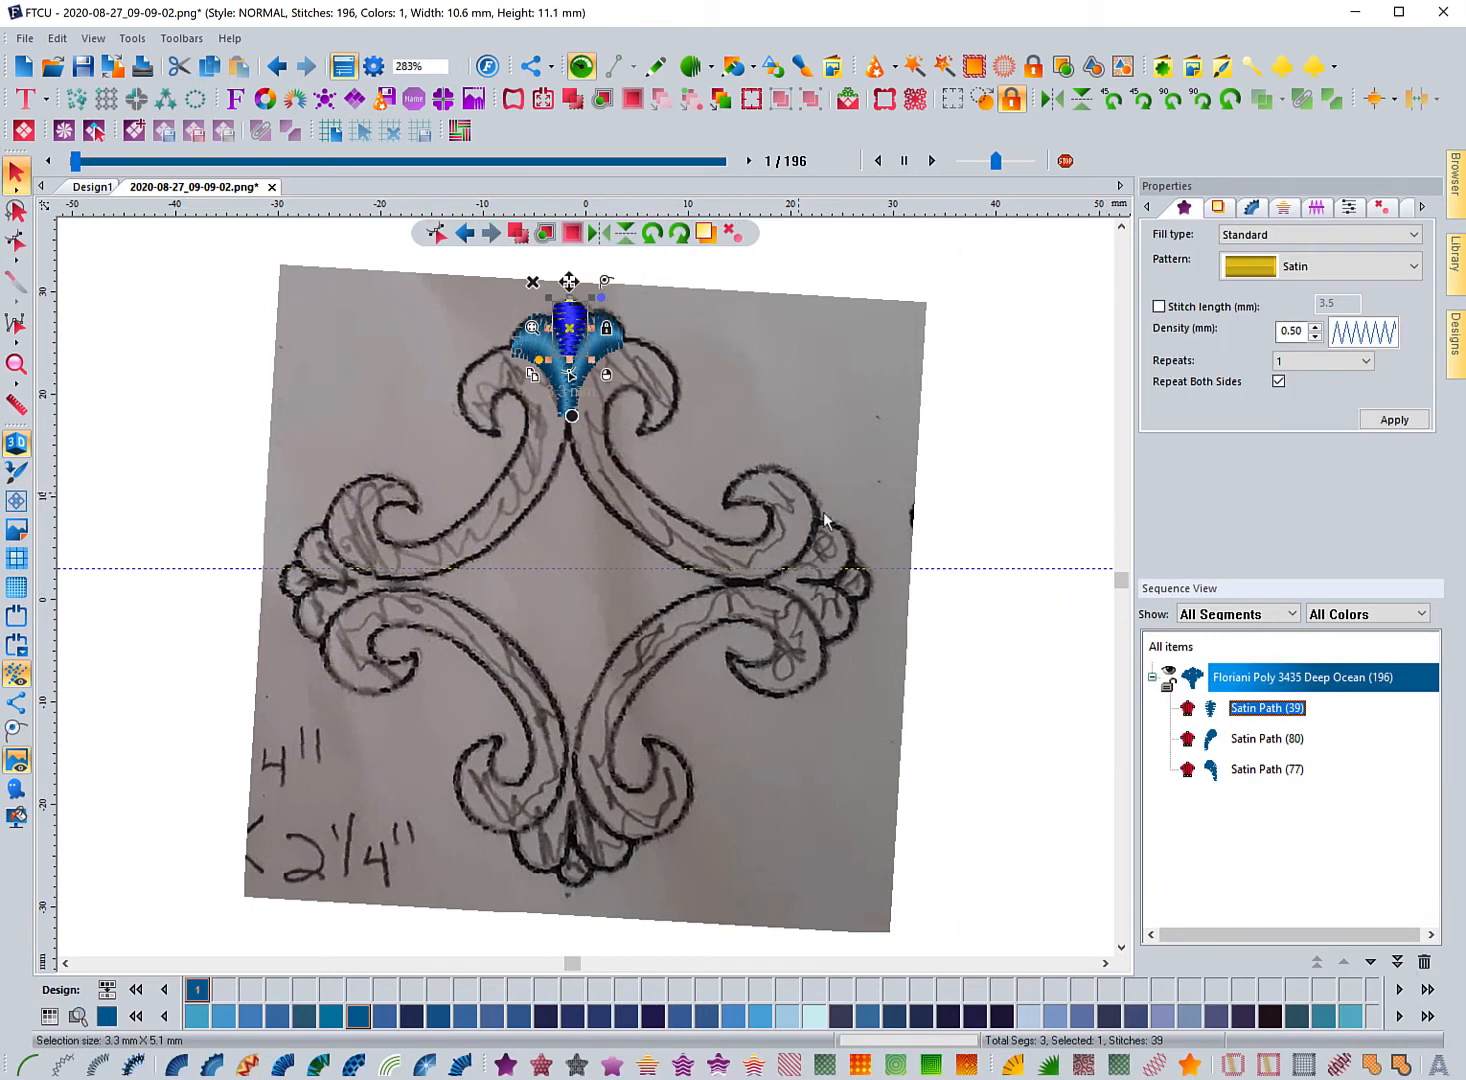
pyautogui.doubleClick(576, 292)
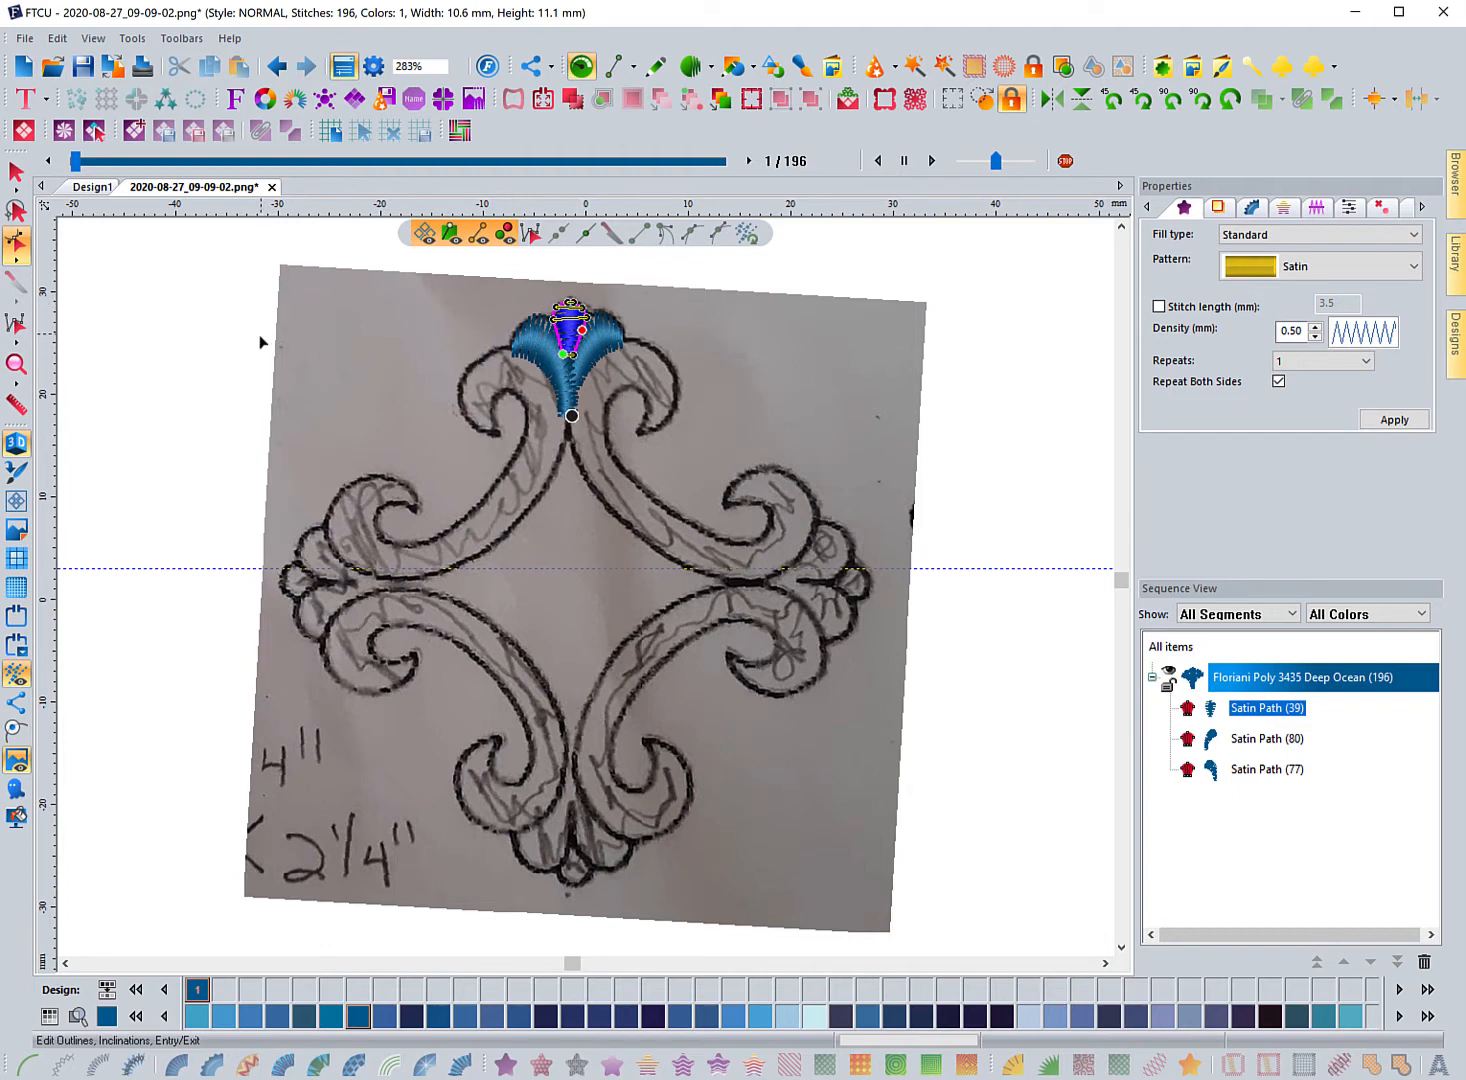
# Reposition the start and stop points of the right and left petals so that the three petals stitch in continuous order.
pyautogui.click(612, 357)
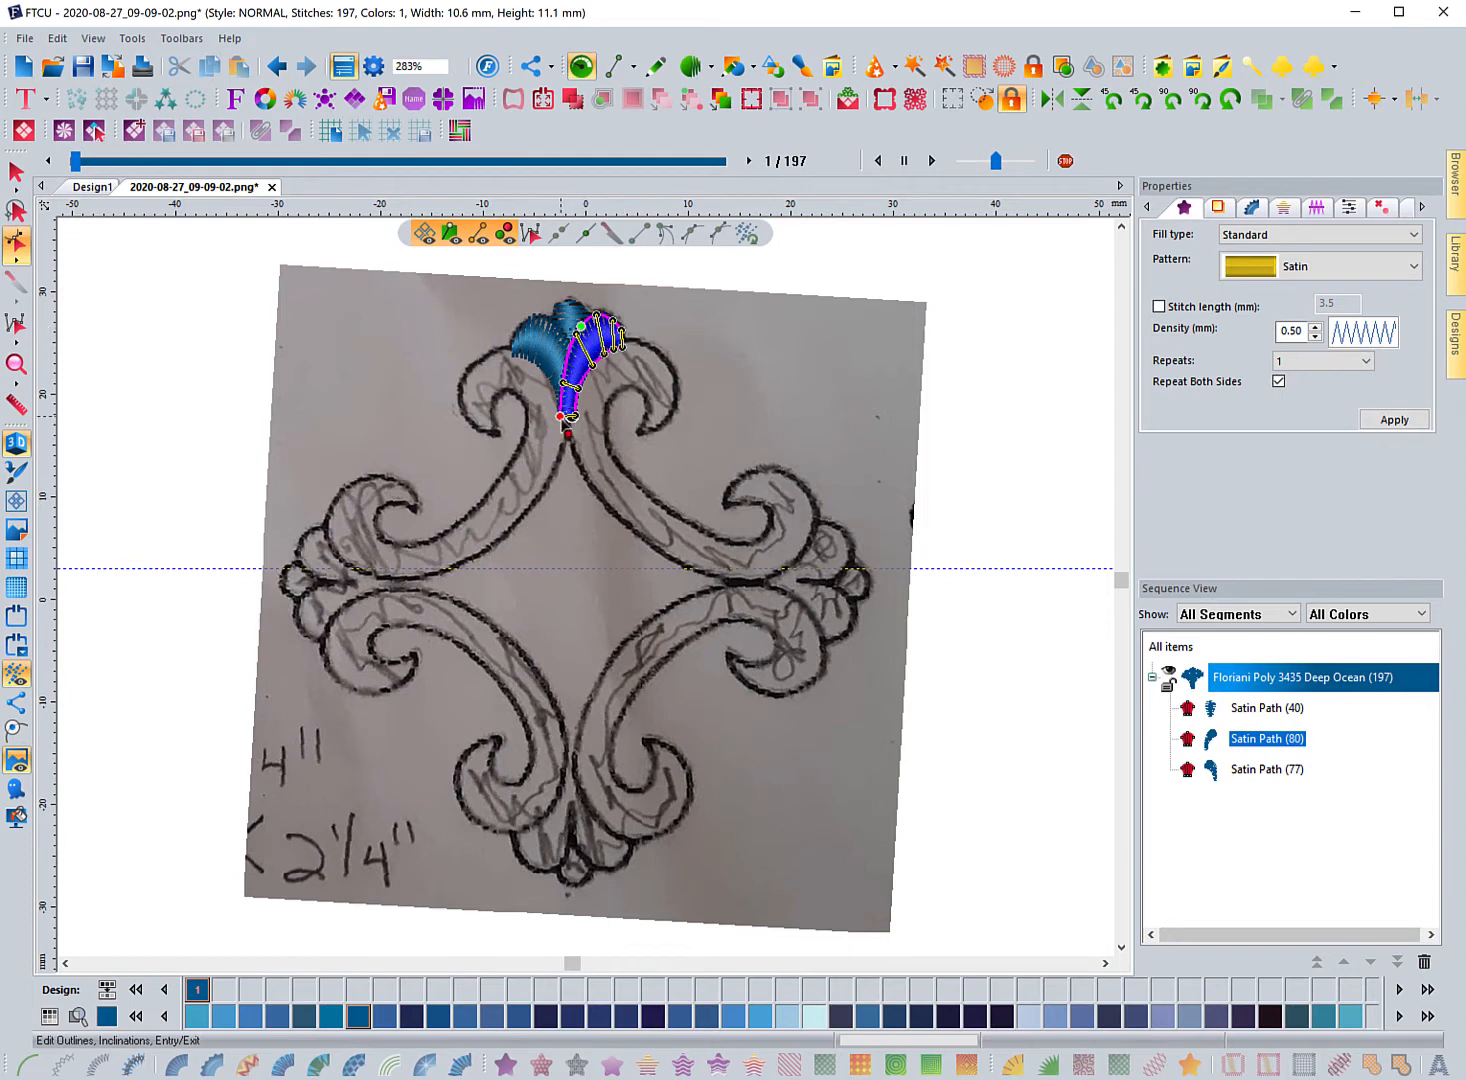
pyautogui.click(566, 354)
pyautogui.click(534, 368)
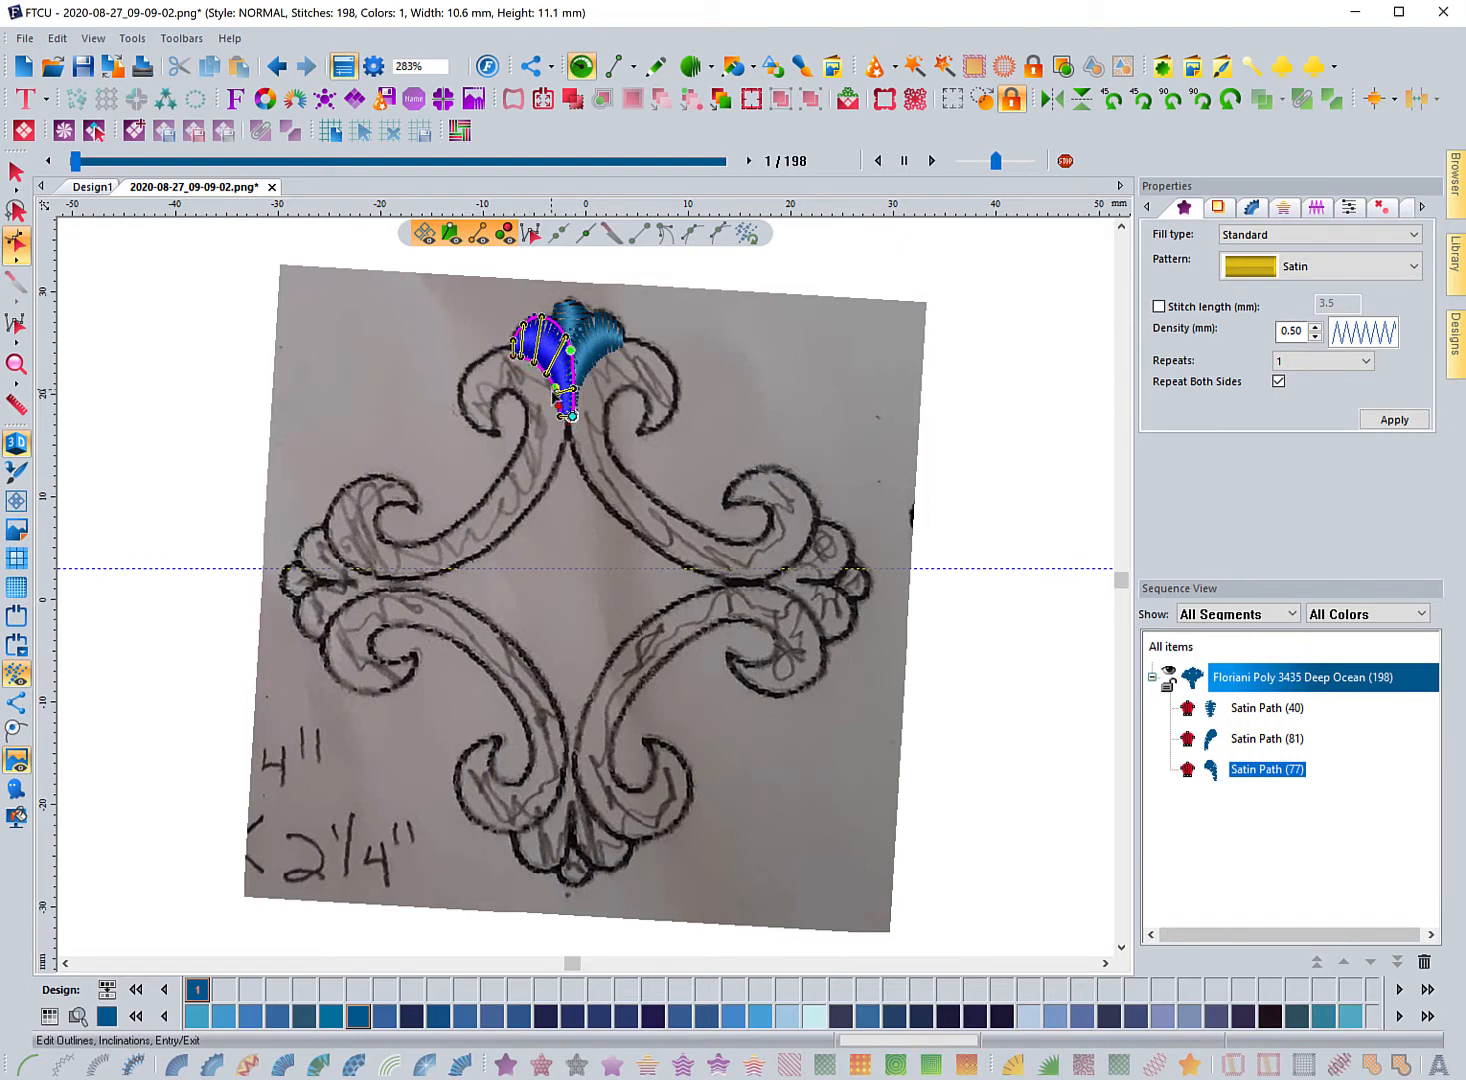
pyautogui.click(378, 350)
# Set both tie in and tie off to none for all three petals of the Deep Ocean colour group.
pyautogui.click(1256, 685)
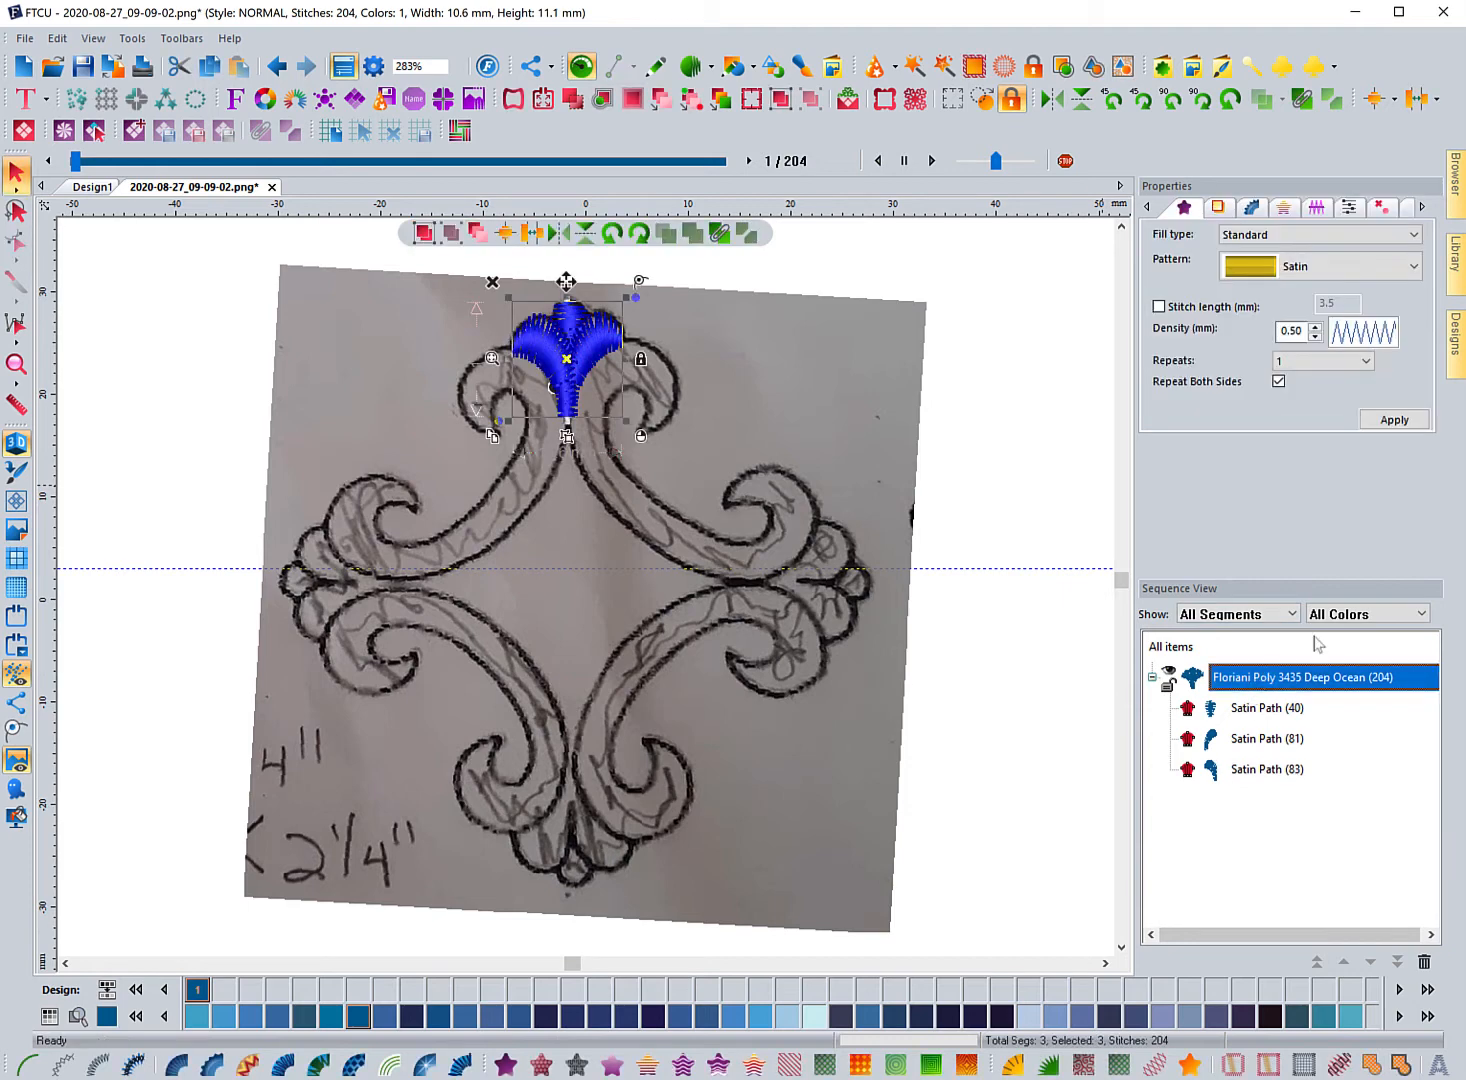
pyautogui.click(1383, 207)
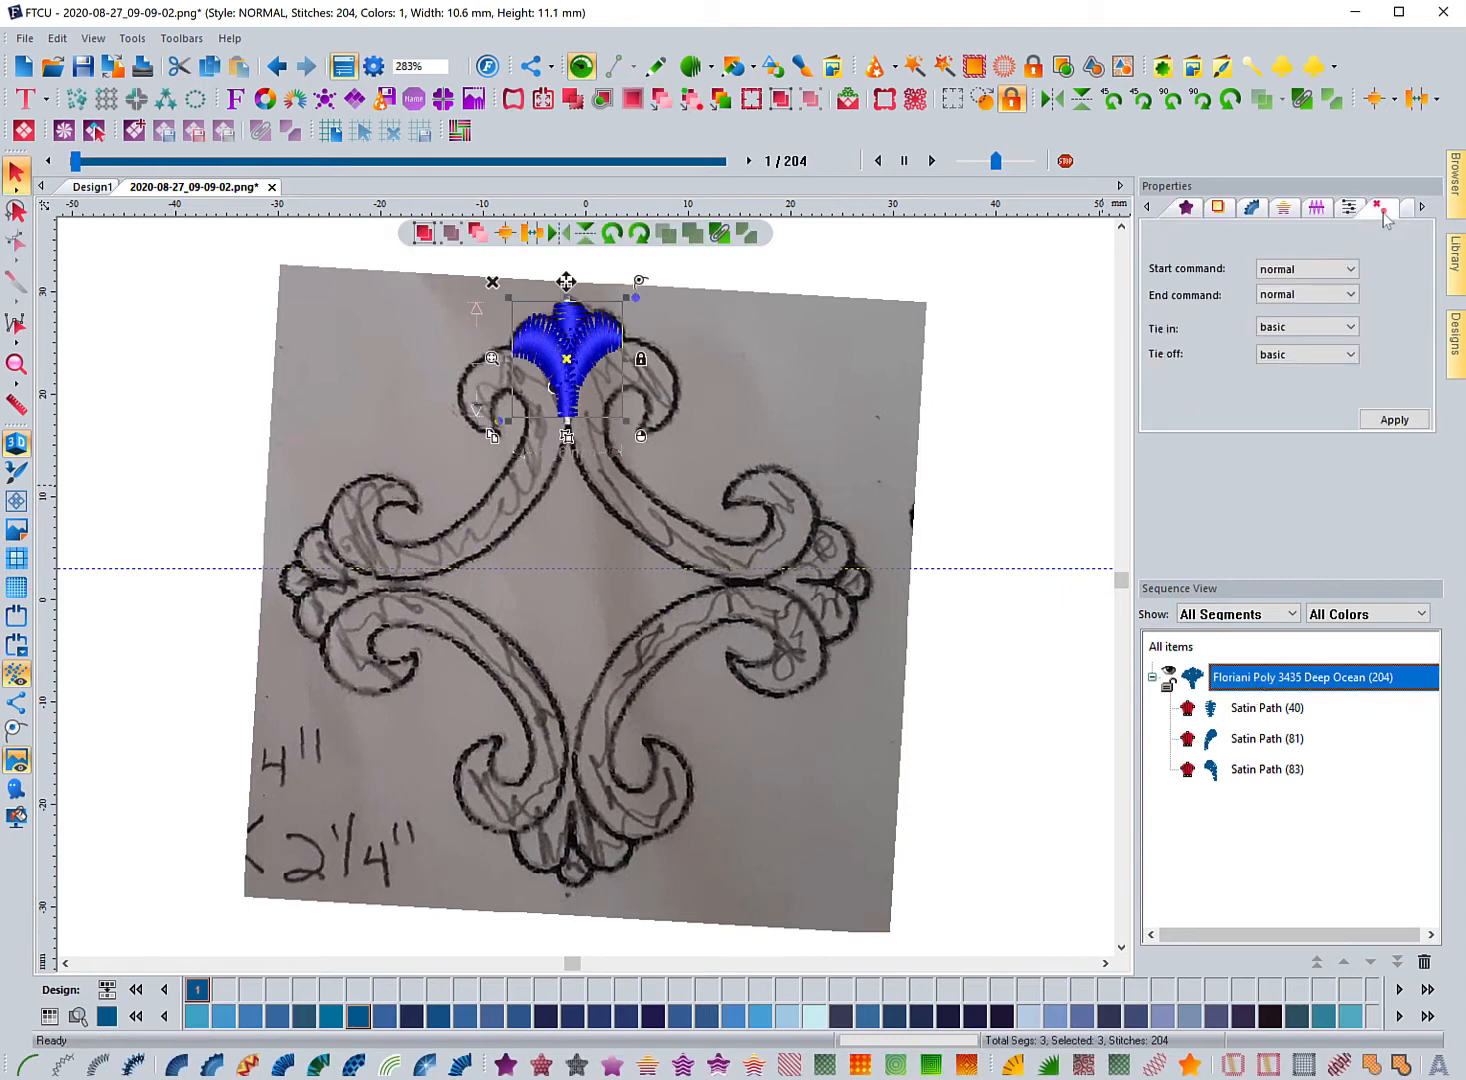
pyautogui.click(1295, 330)
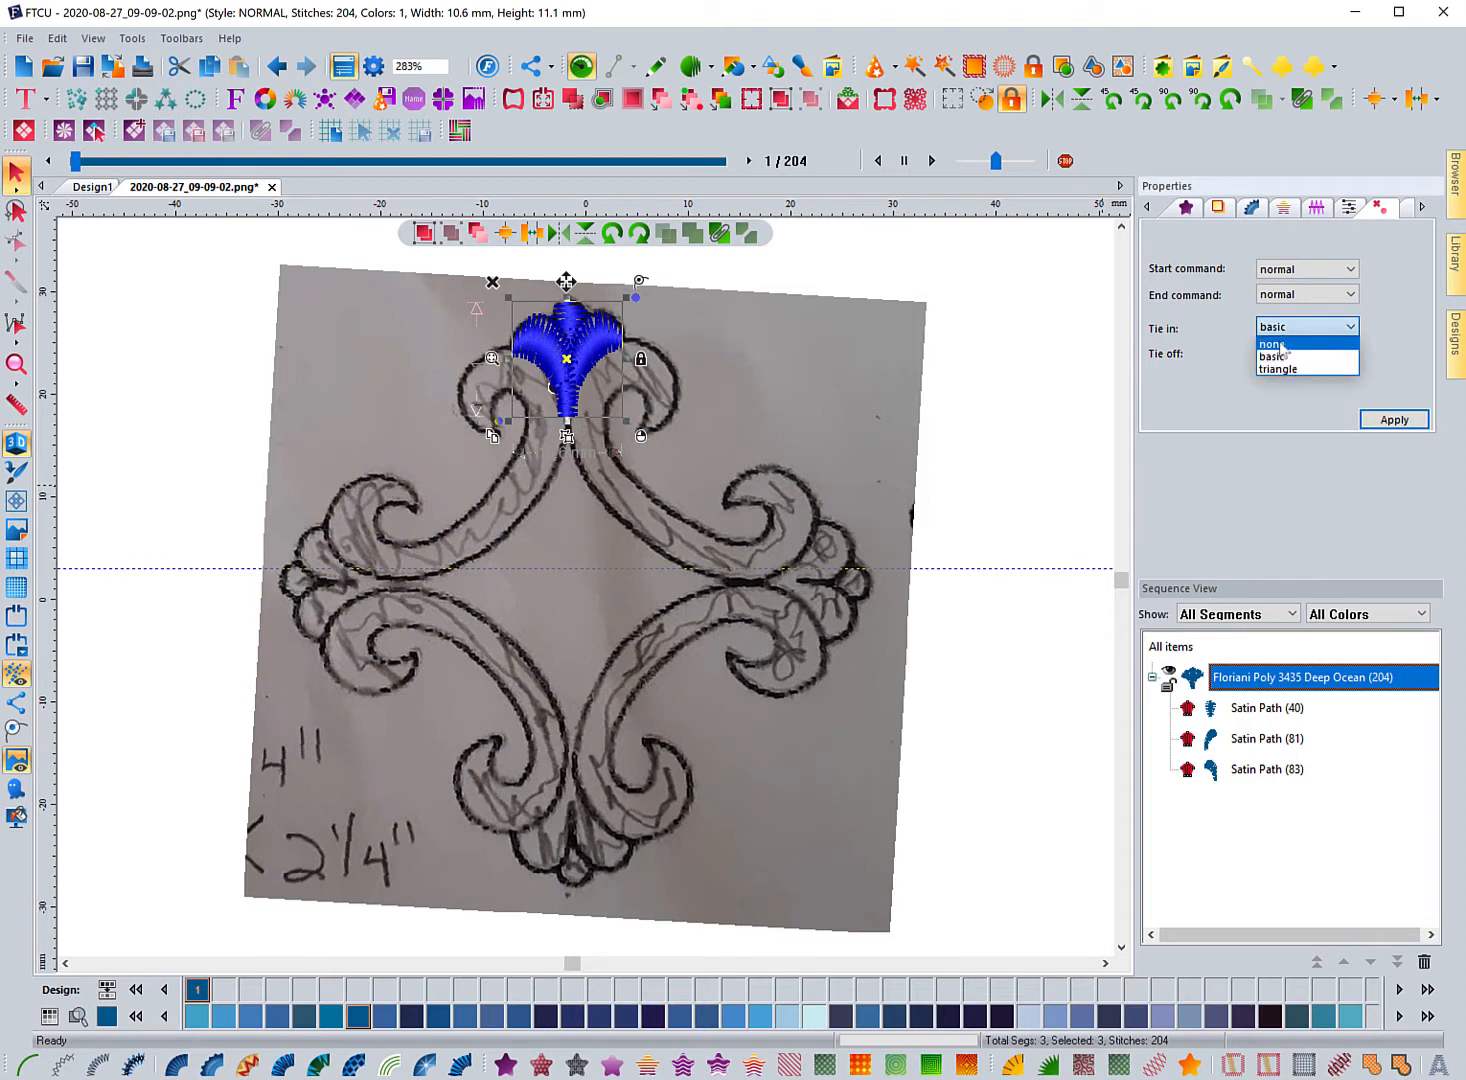
pyautogui.click(1280, 345)
pyautogui.click(1280, 356)
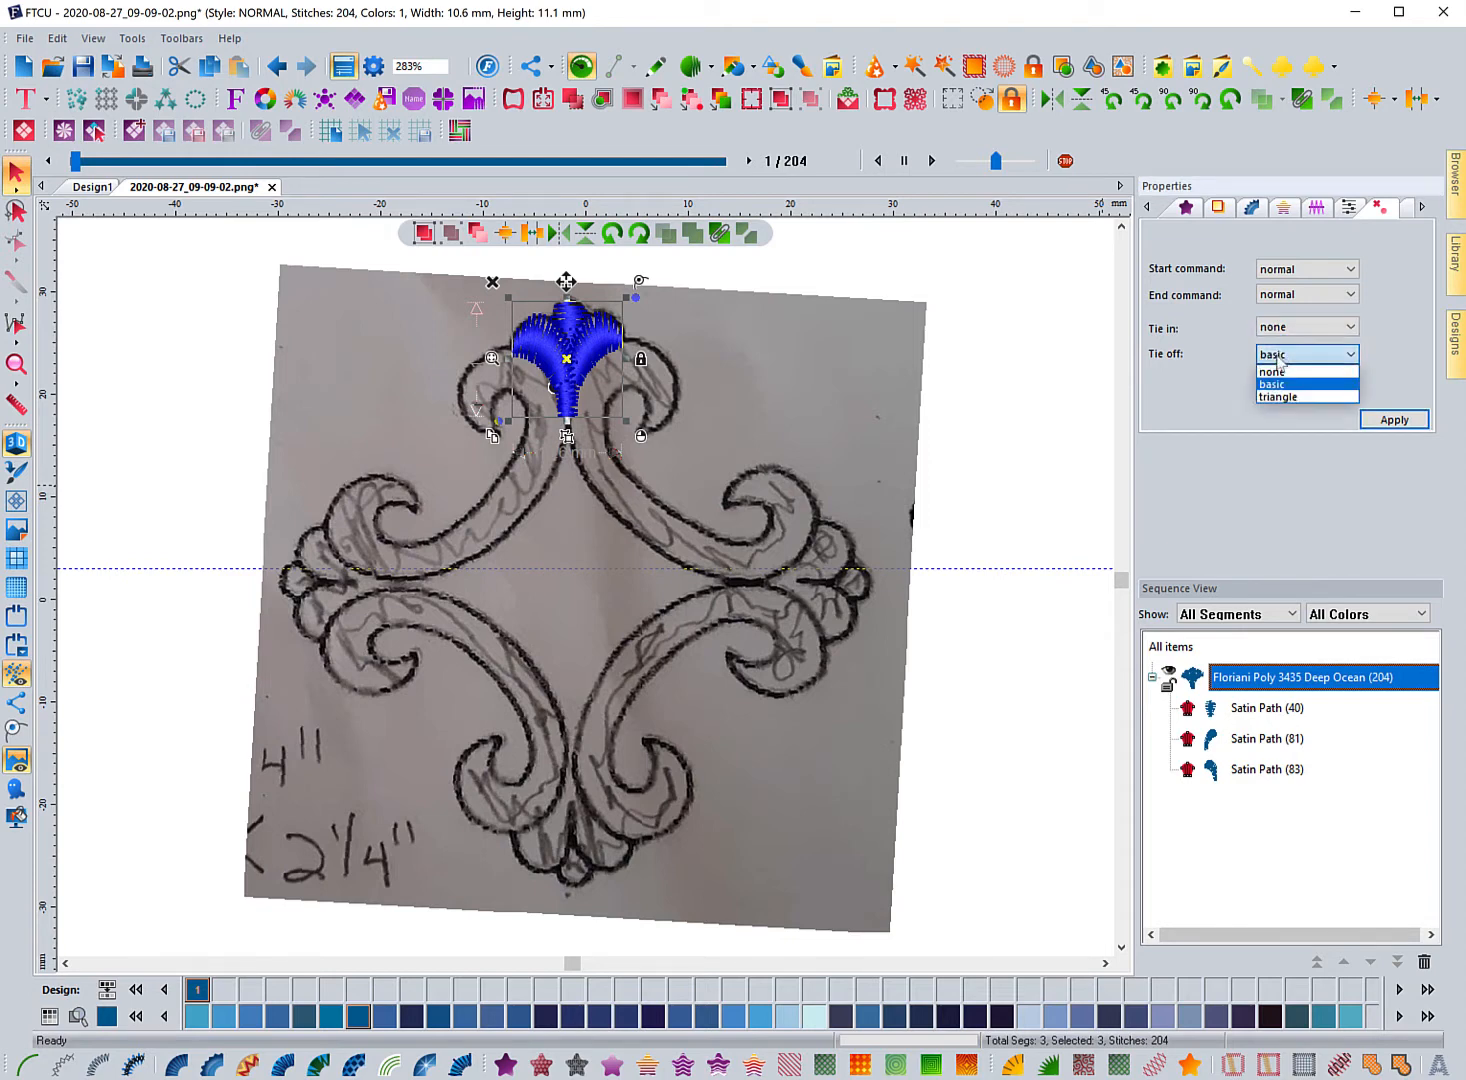
pyautogui.click(1280, 371)
pyautogui.click(1372, 416)
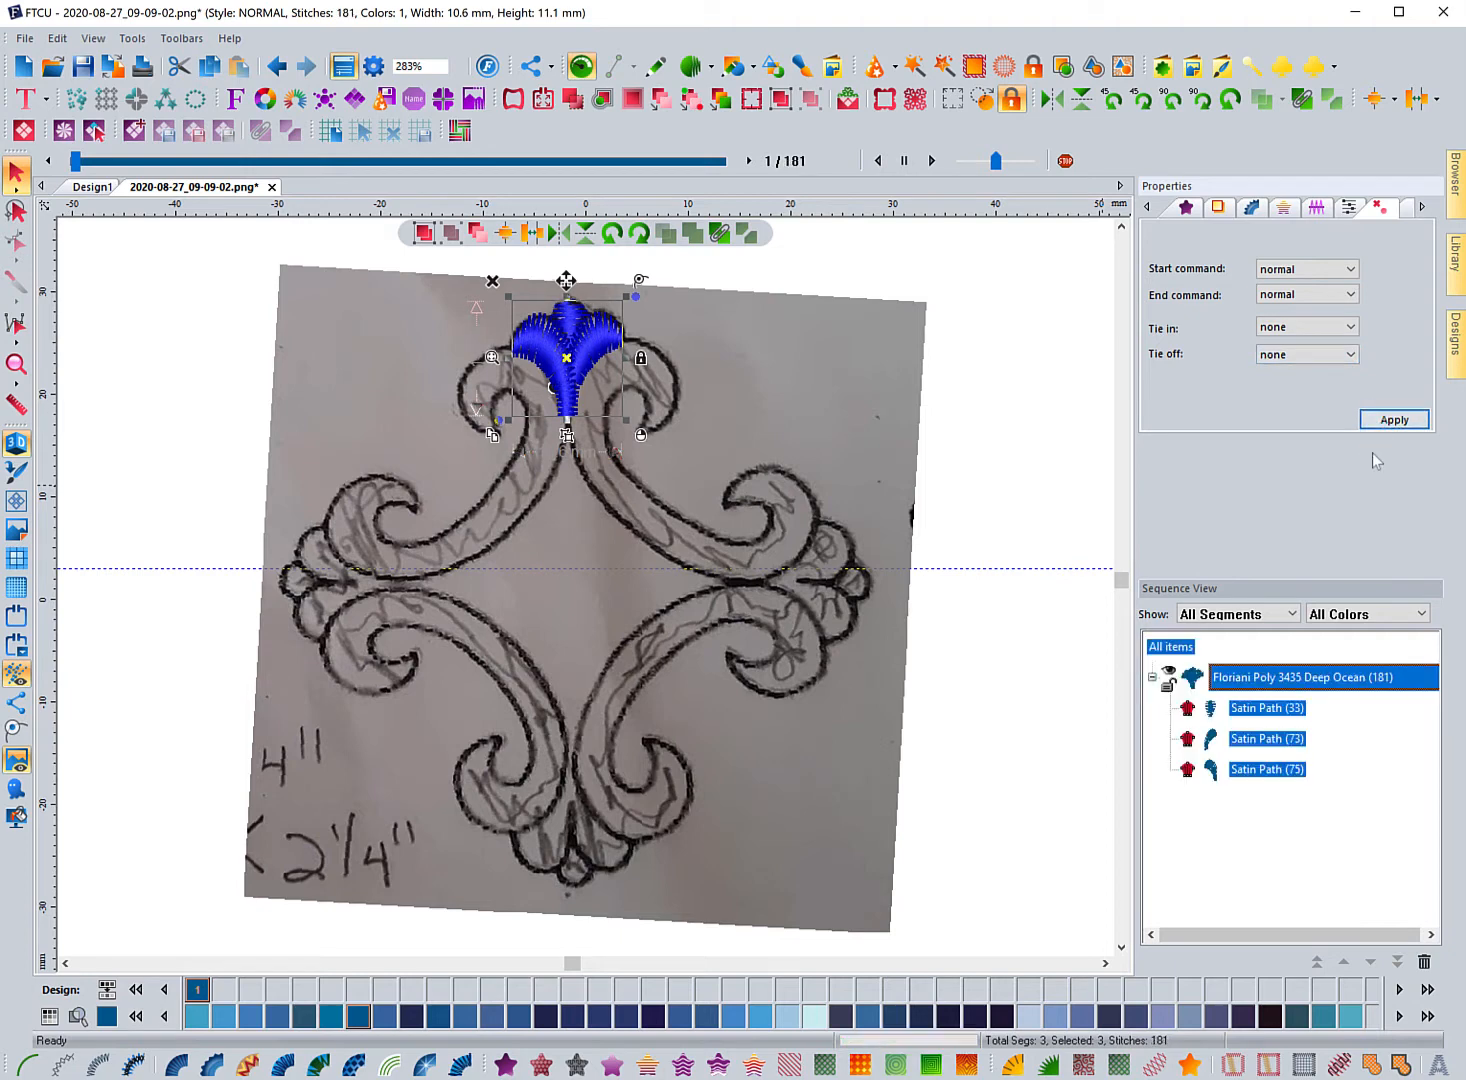
# Set the centre petal's tie in to basic so that only the first petal starts with a lock stitch.
pyautogui.click(1268, 708)
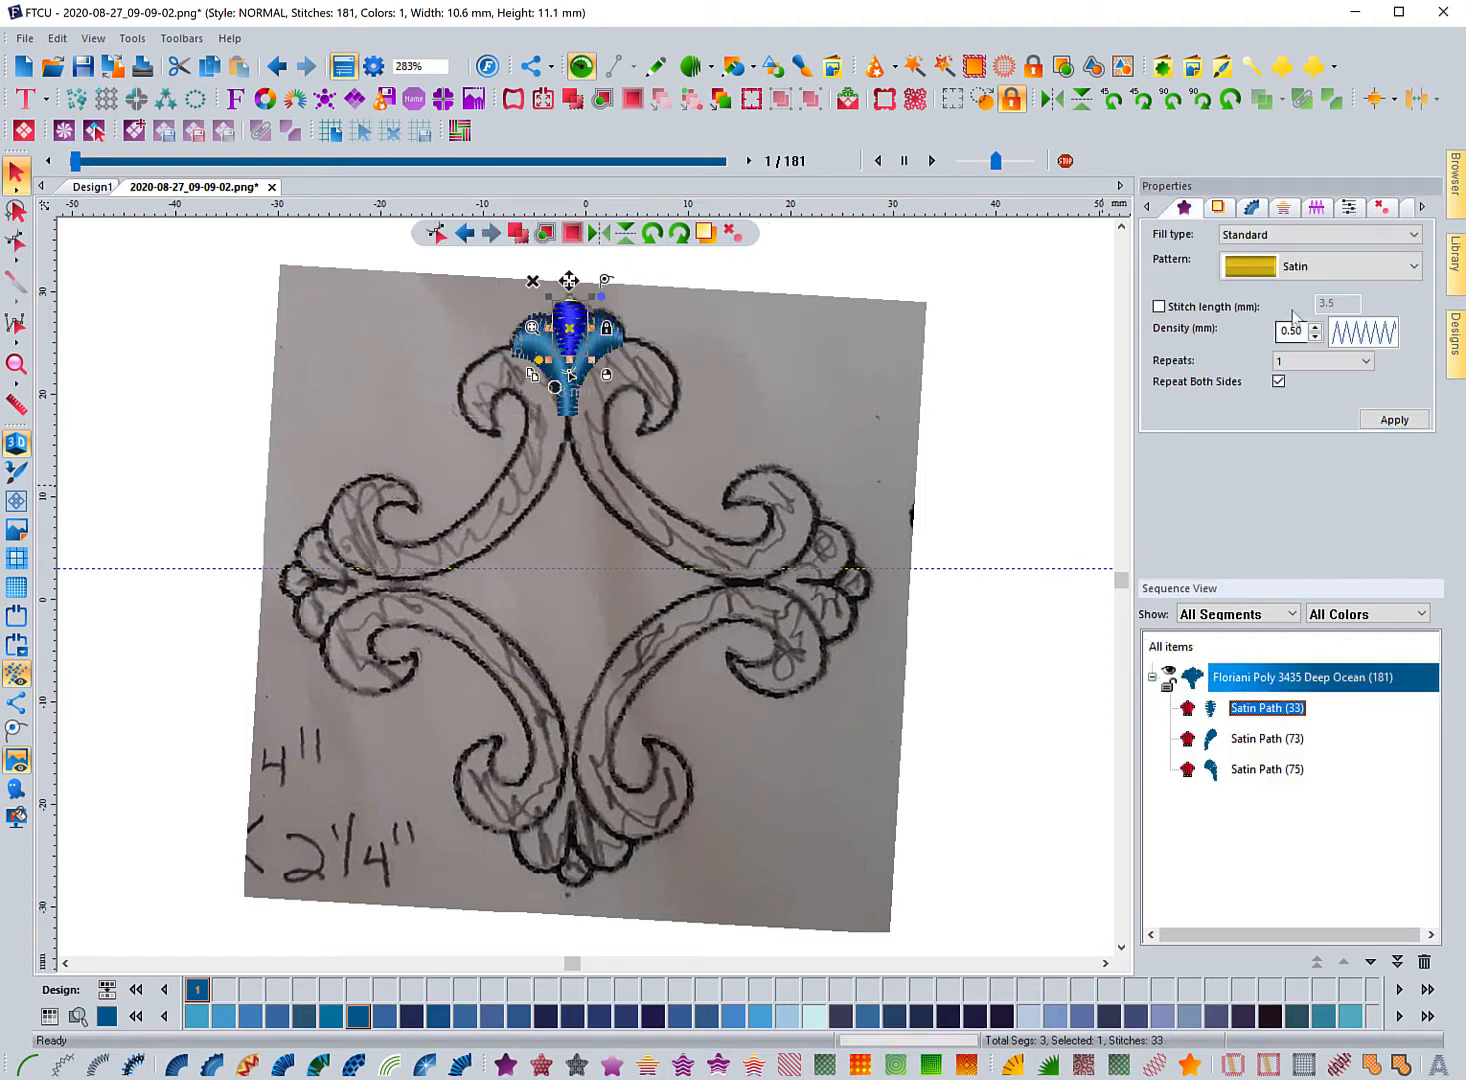
pyautogui.click(1380, 207)
pyautogui.click(1300, 330)
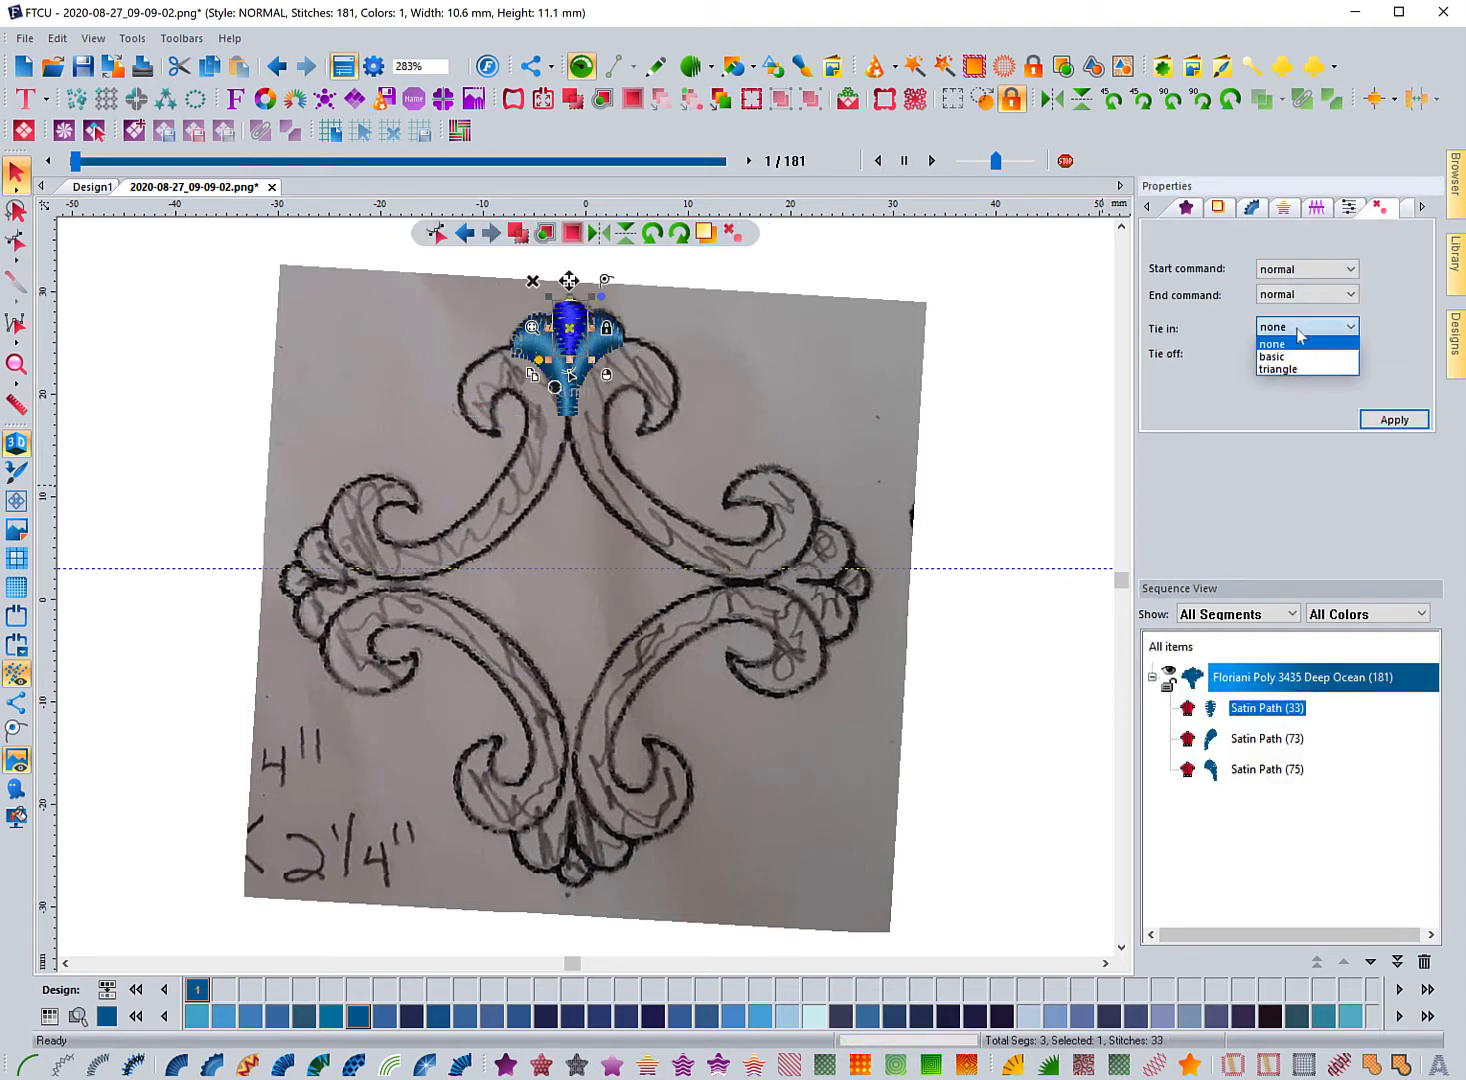
pyautogui.click(1272, 356)
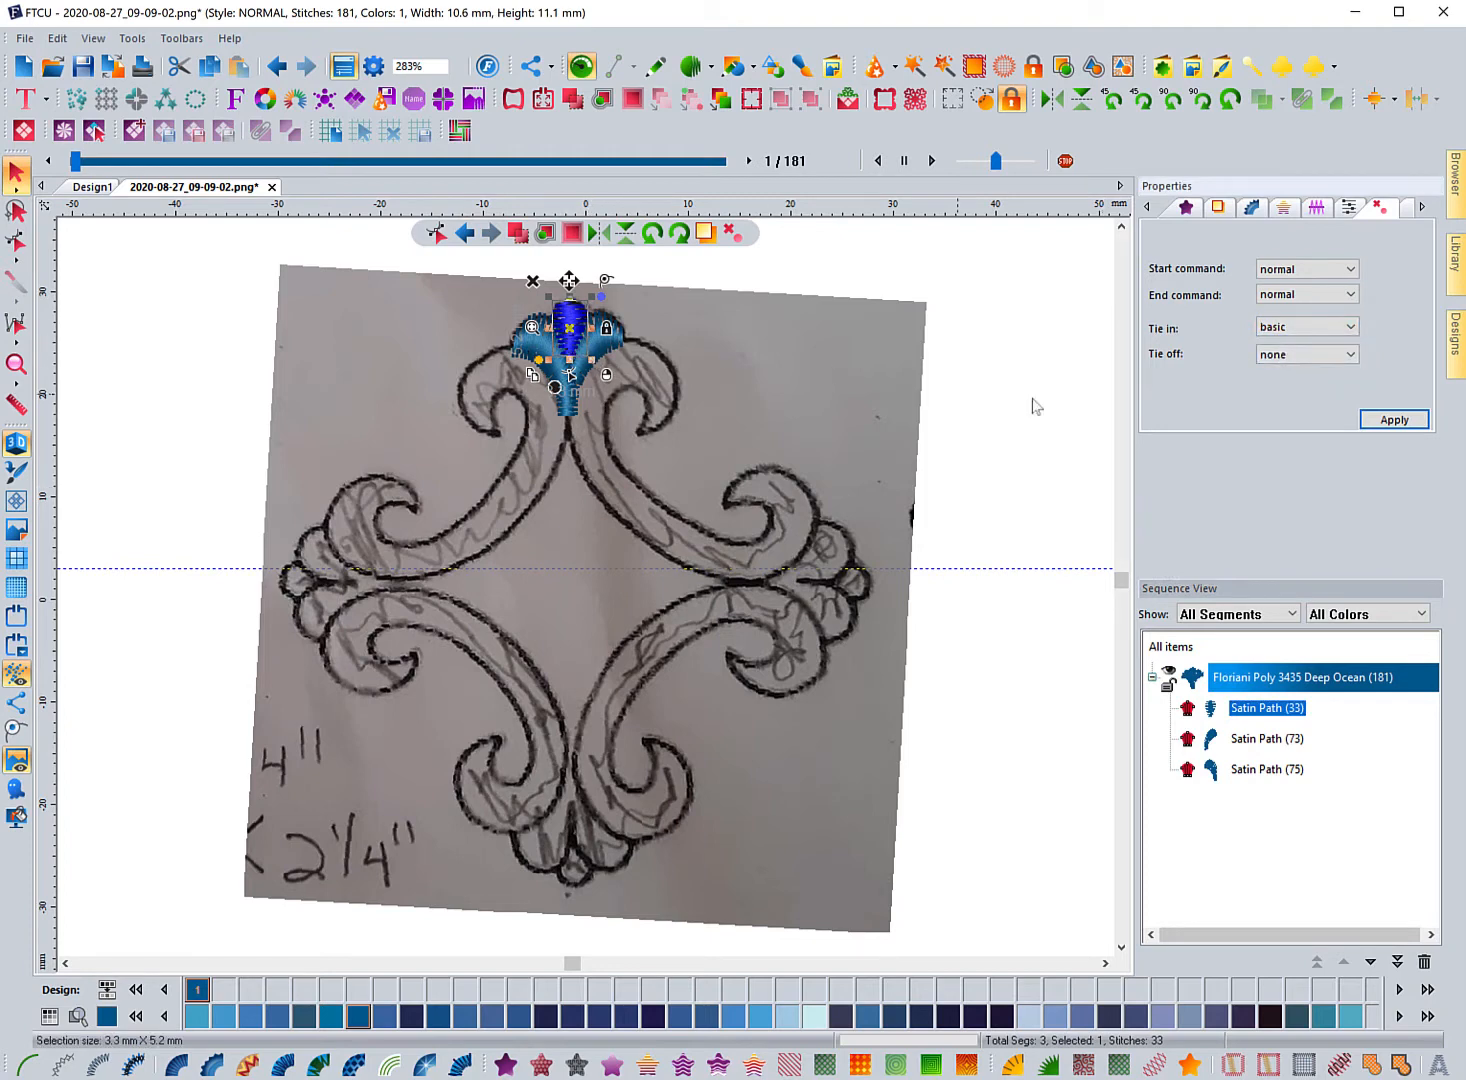
pyautogui.click(1395, 419)
# Check the right petal's tie-in and tie-off settings and inspect where the left petal's stitching ends.
pyautogui.click(1270, 741)
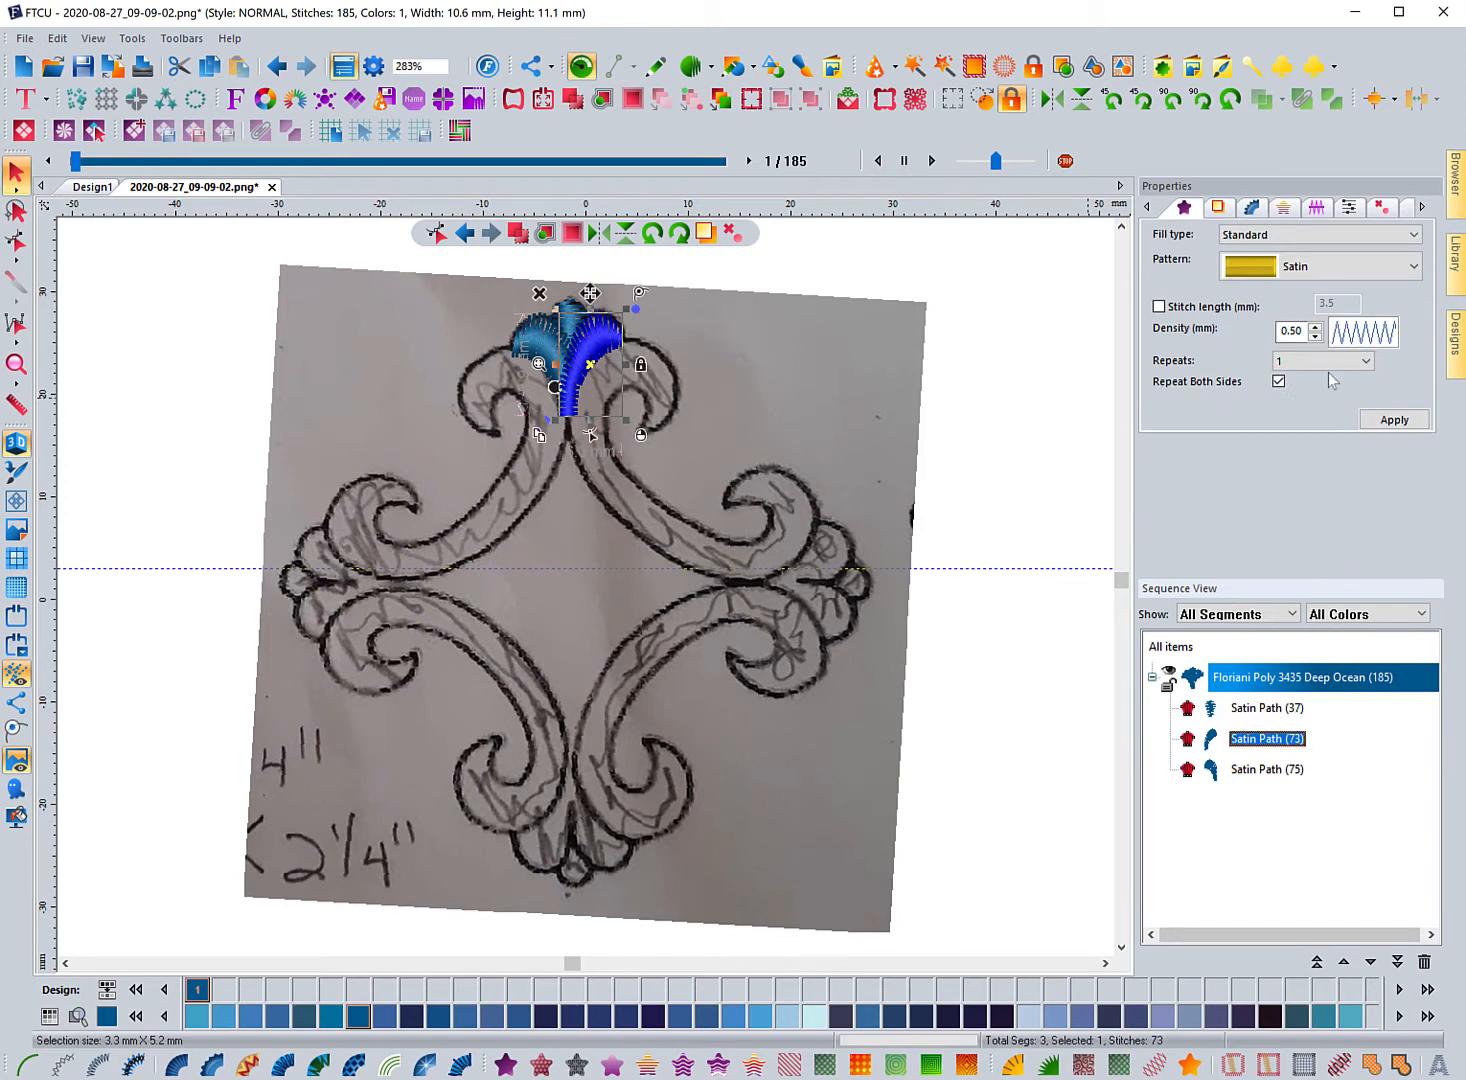
pyautogui.click(1382, 209)
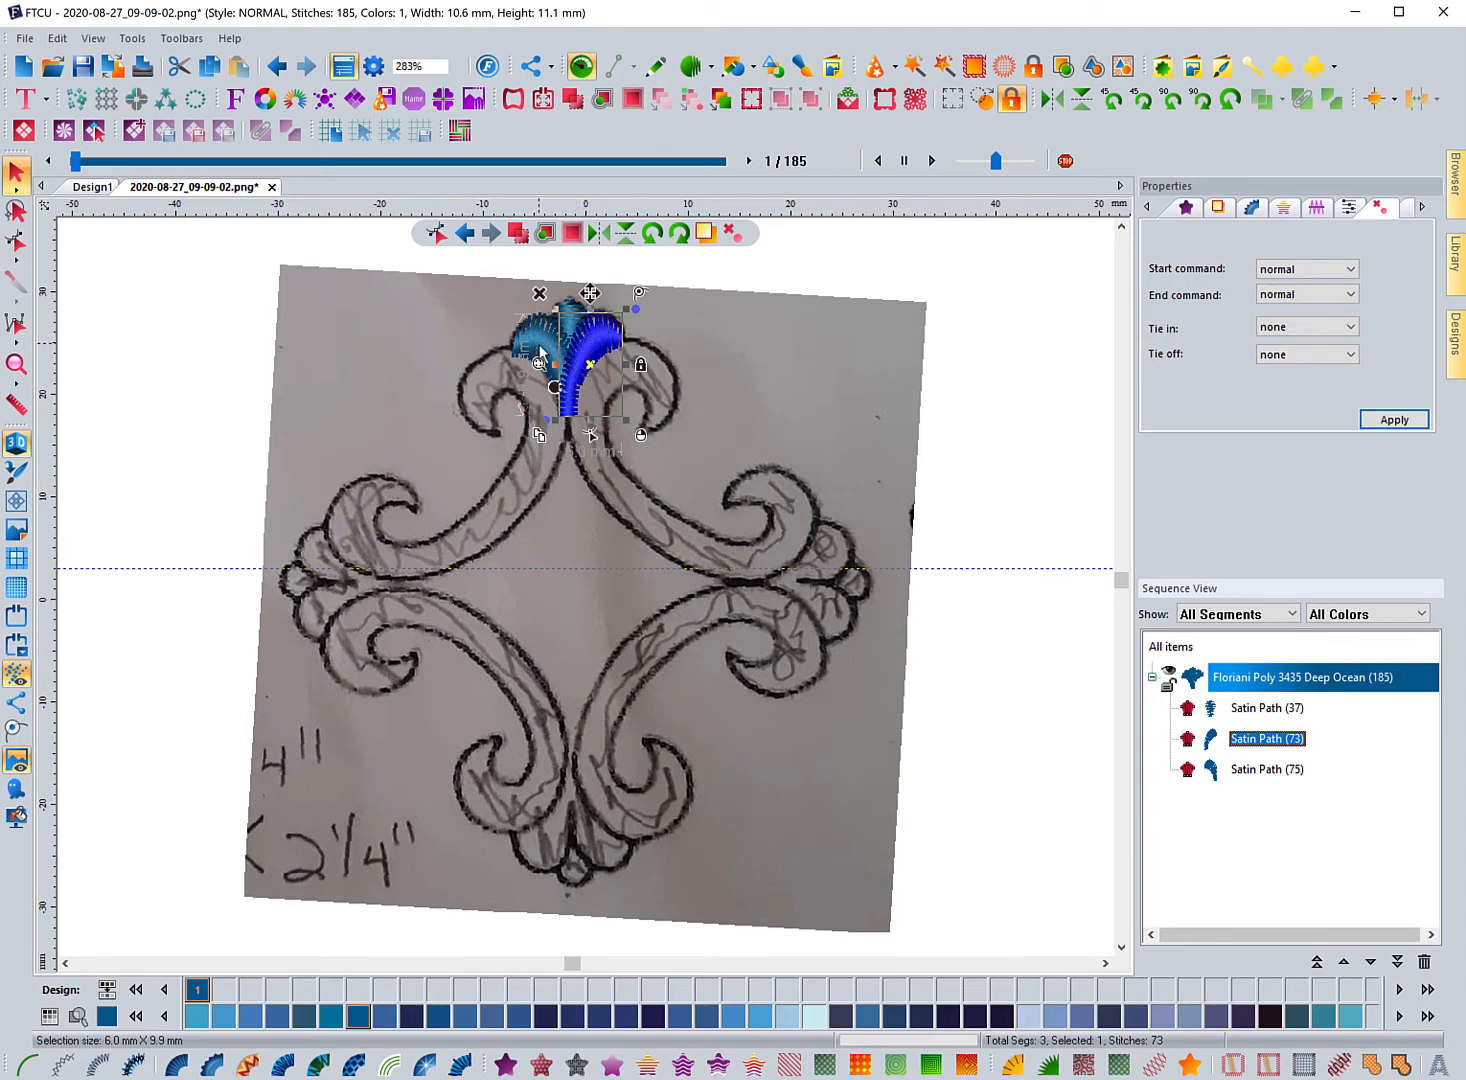
pyautogui.click(1250, 772)
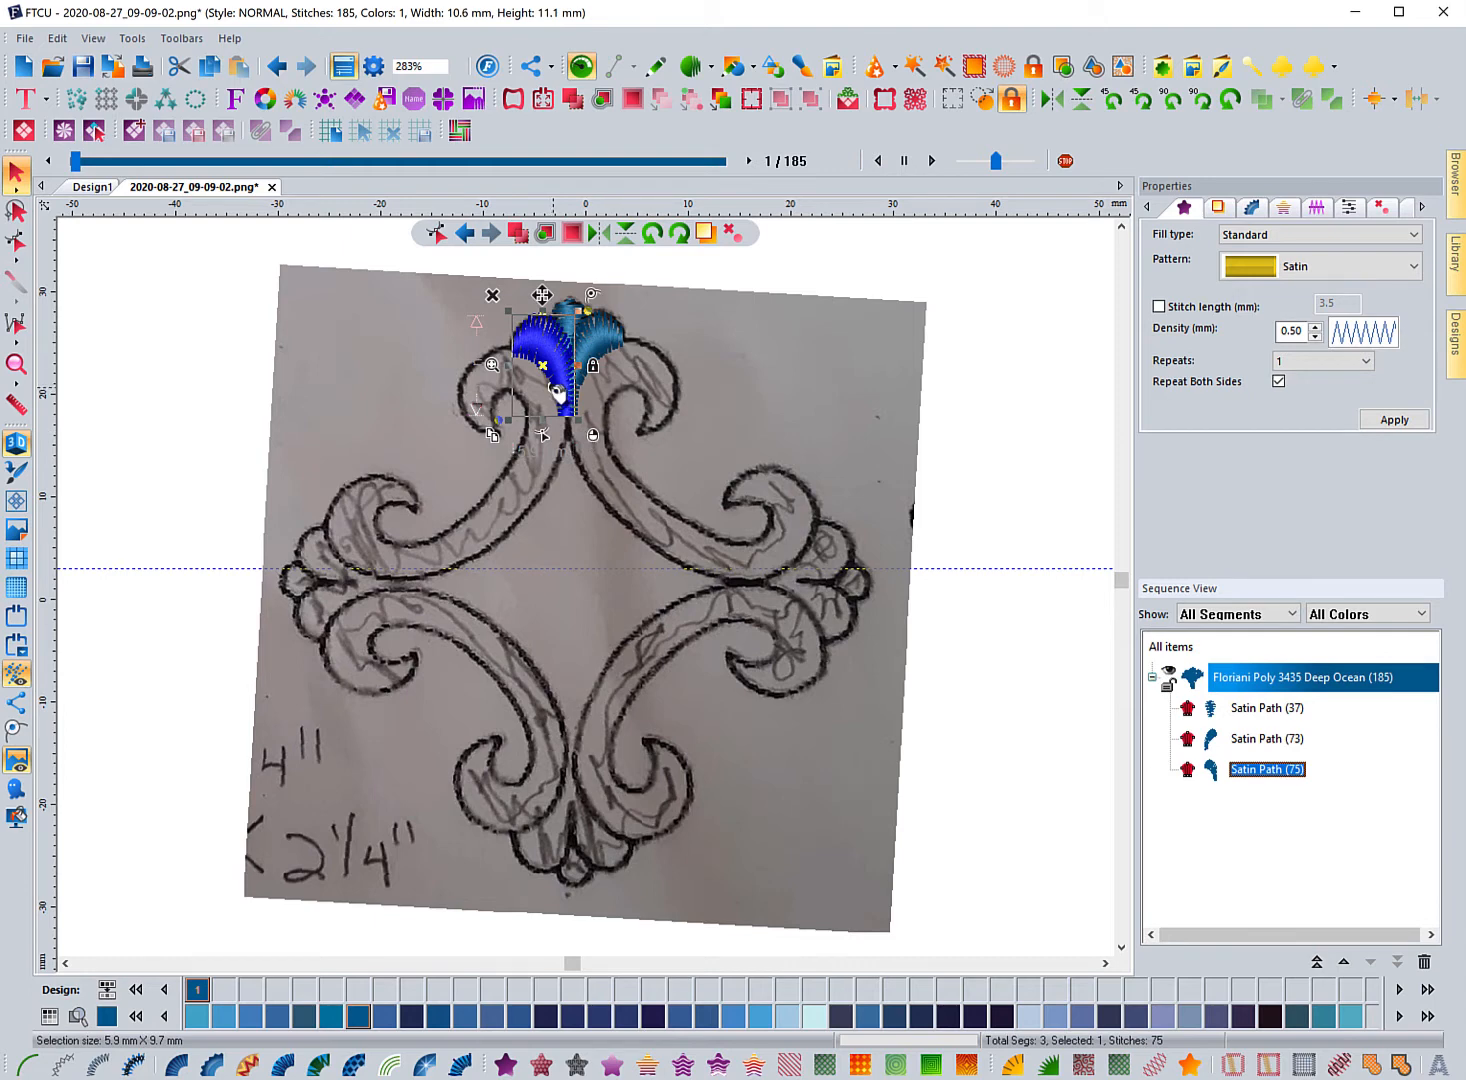
pyautogui.moveTo(559, 399); pyautogui.dragTo(574, 422)
pyautogui.click(417, 397)
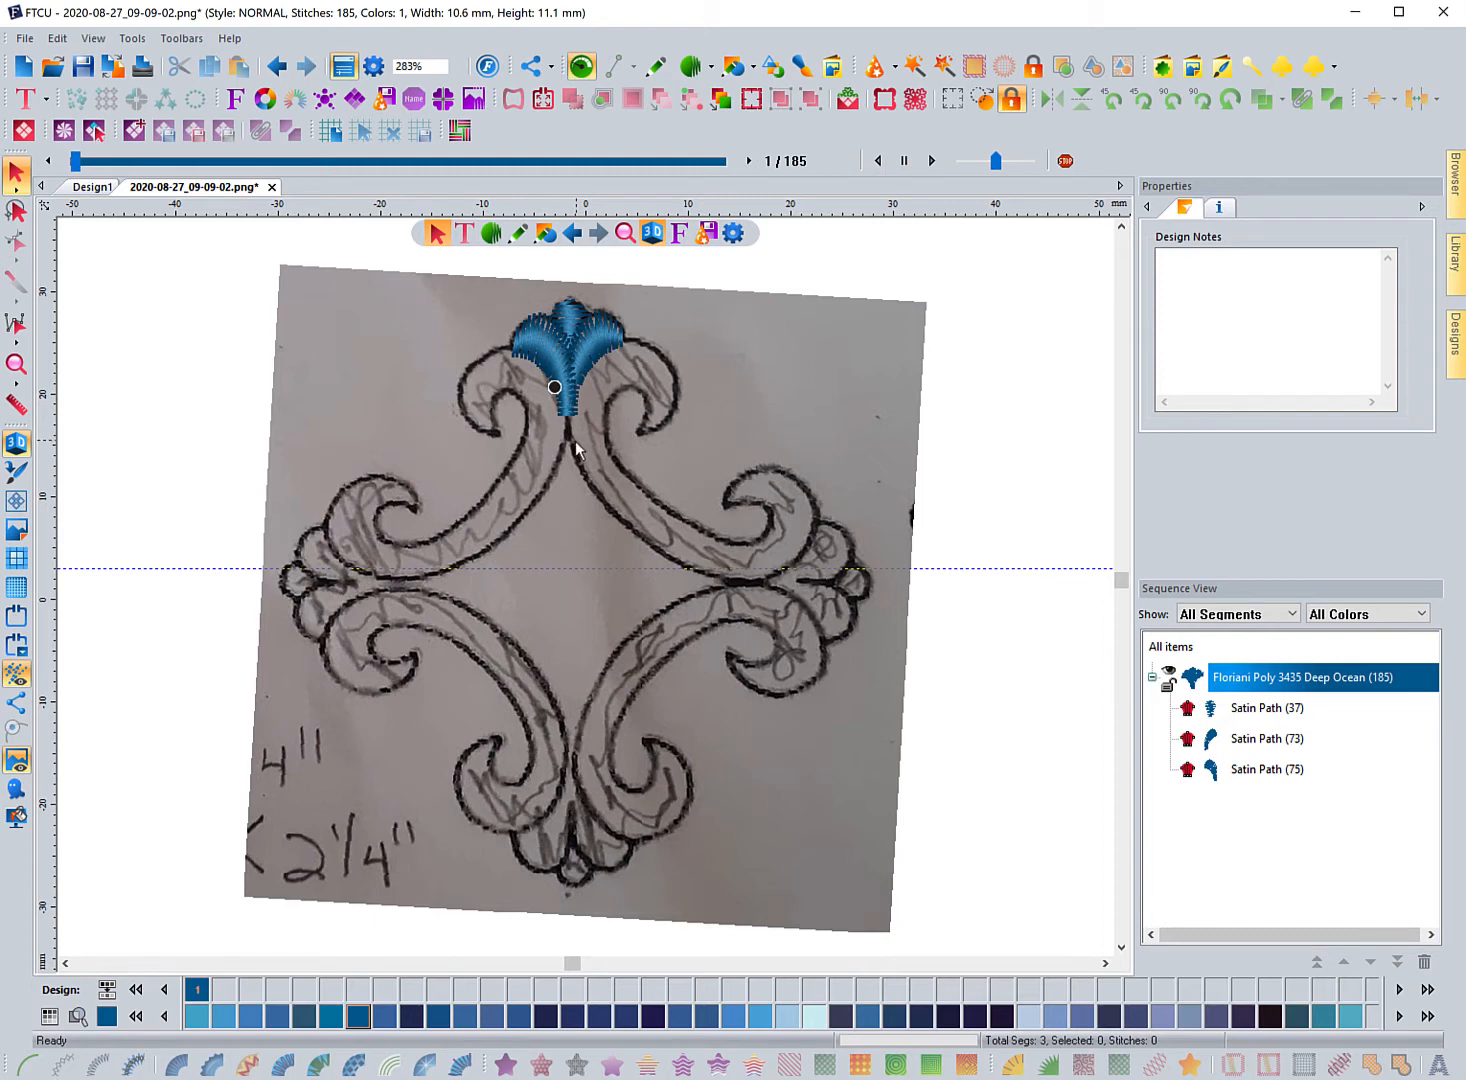
# Begin a Classic Satin Stitch path at the upper-left scroll's upper curl tip and place edge points around the curl to the left petal.
pyautogui.click(491, 233)
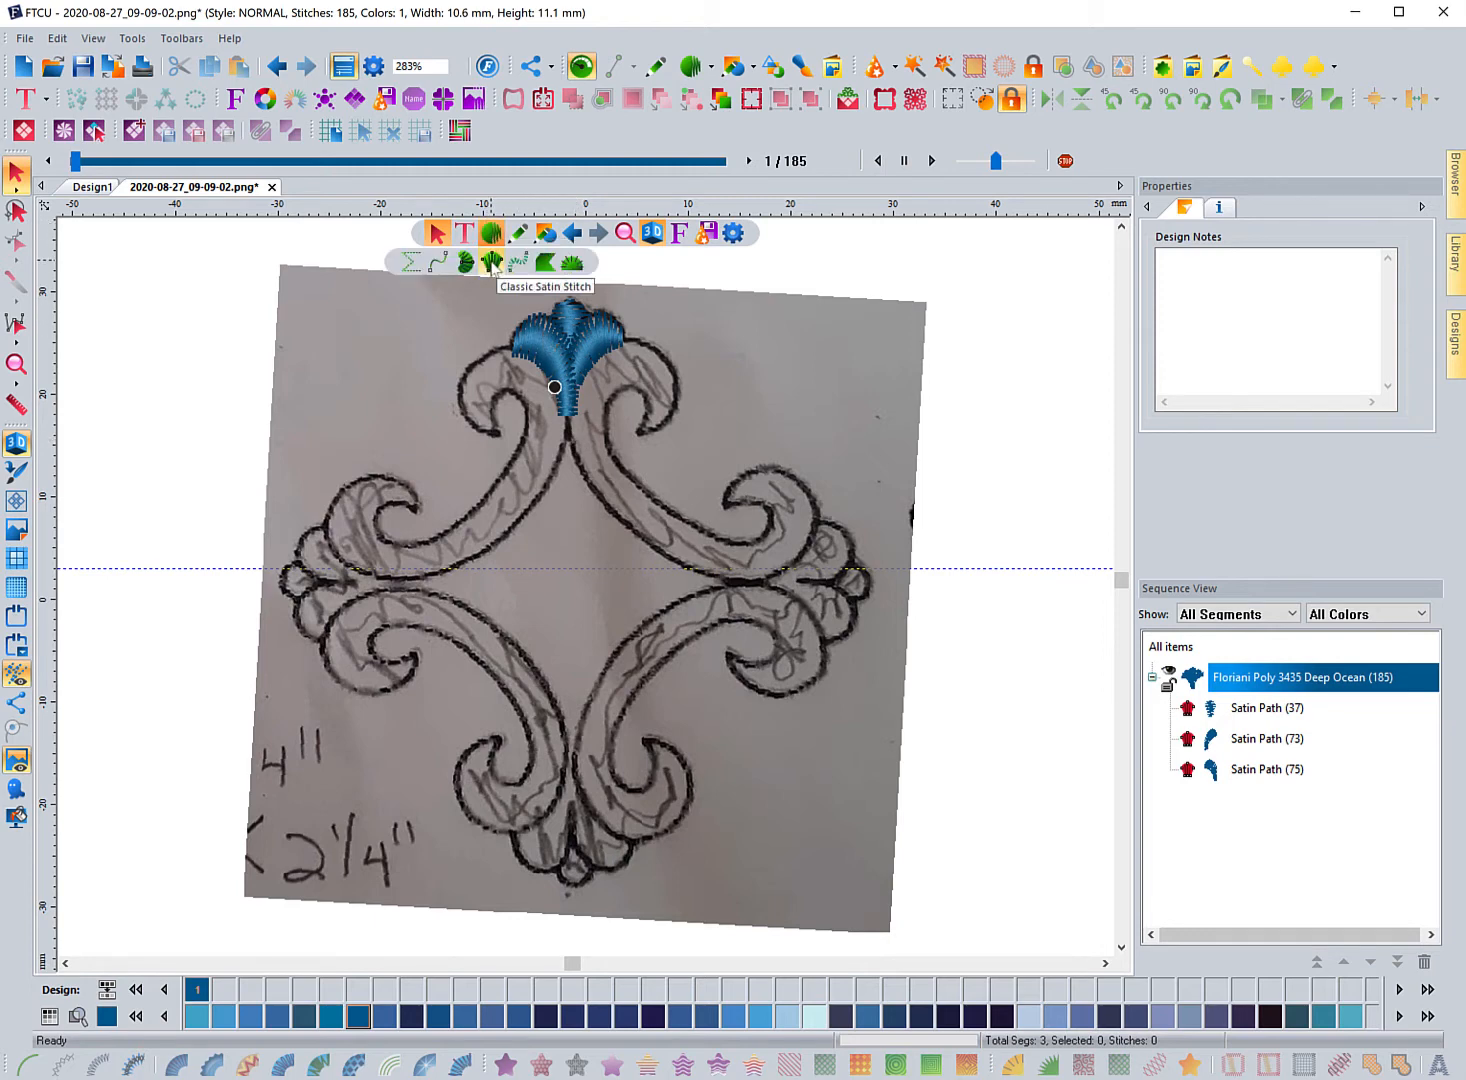
pyautogui.click(491, 261)
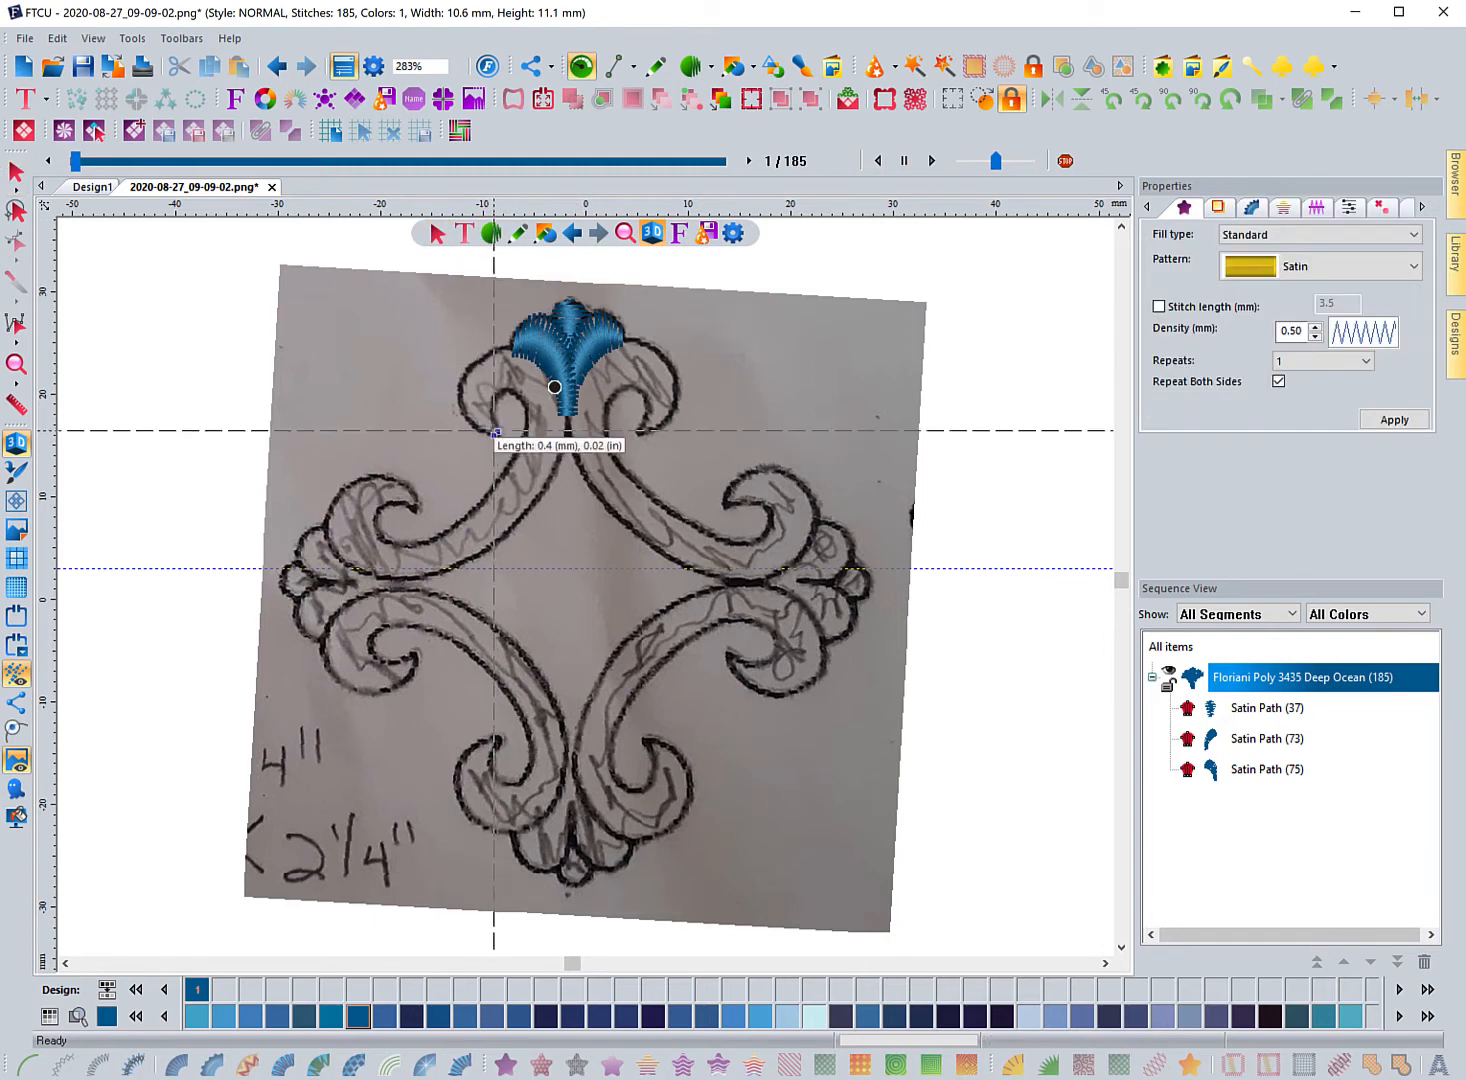
pyautogui.click(495, 425)
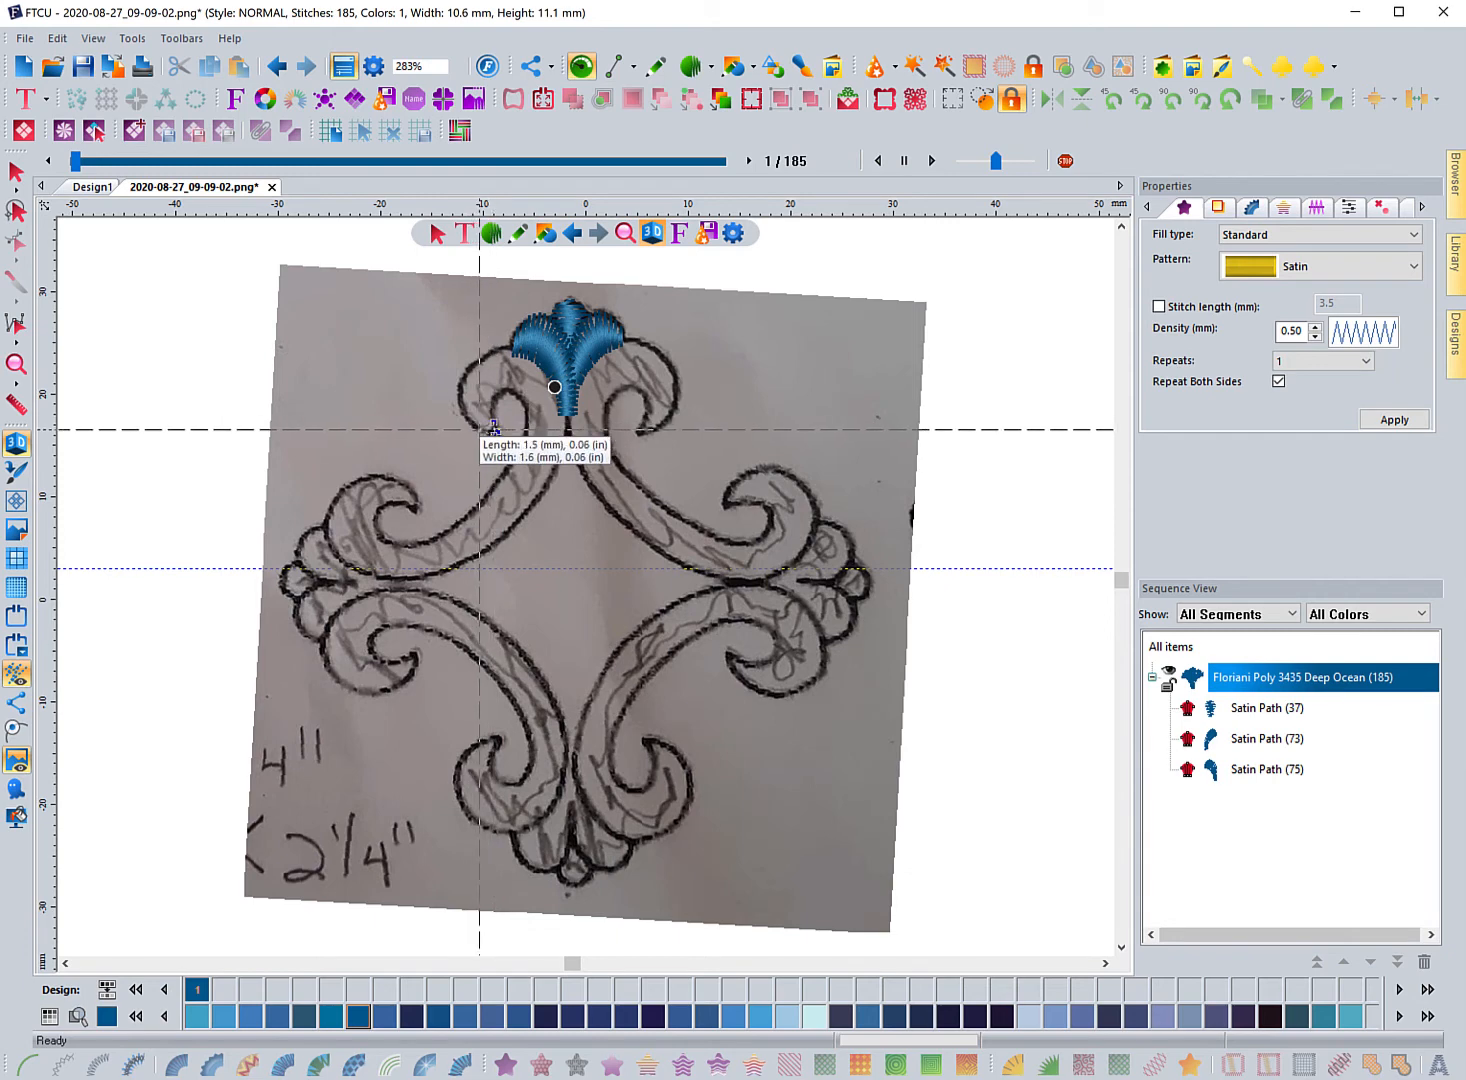
pyautogui.click(479, 430)
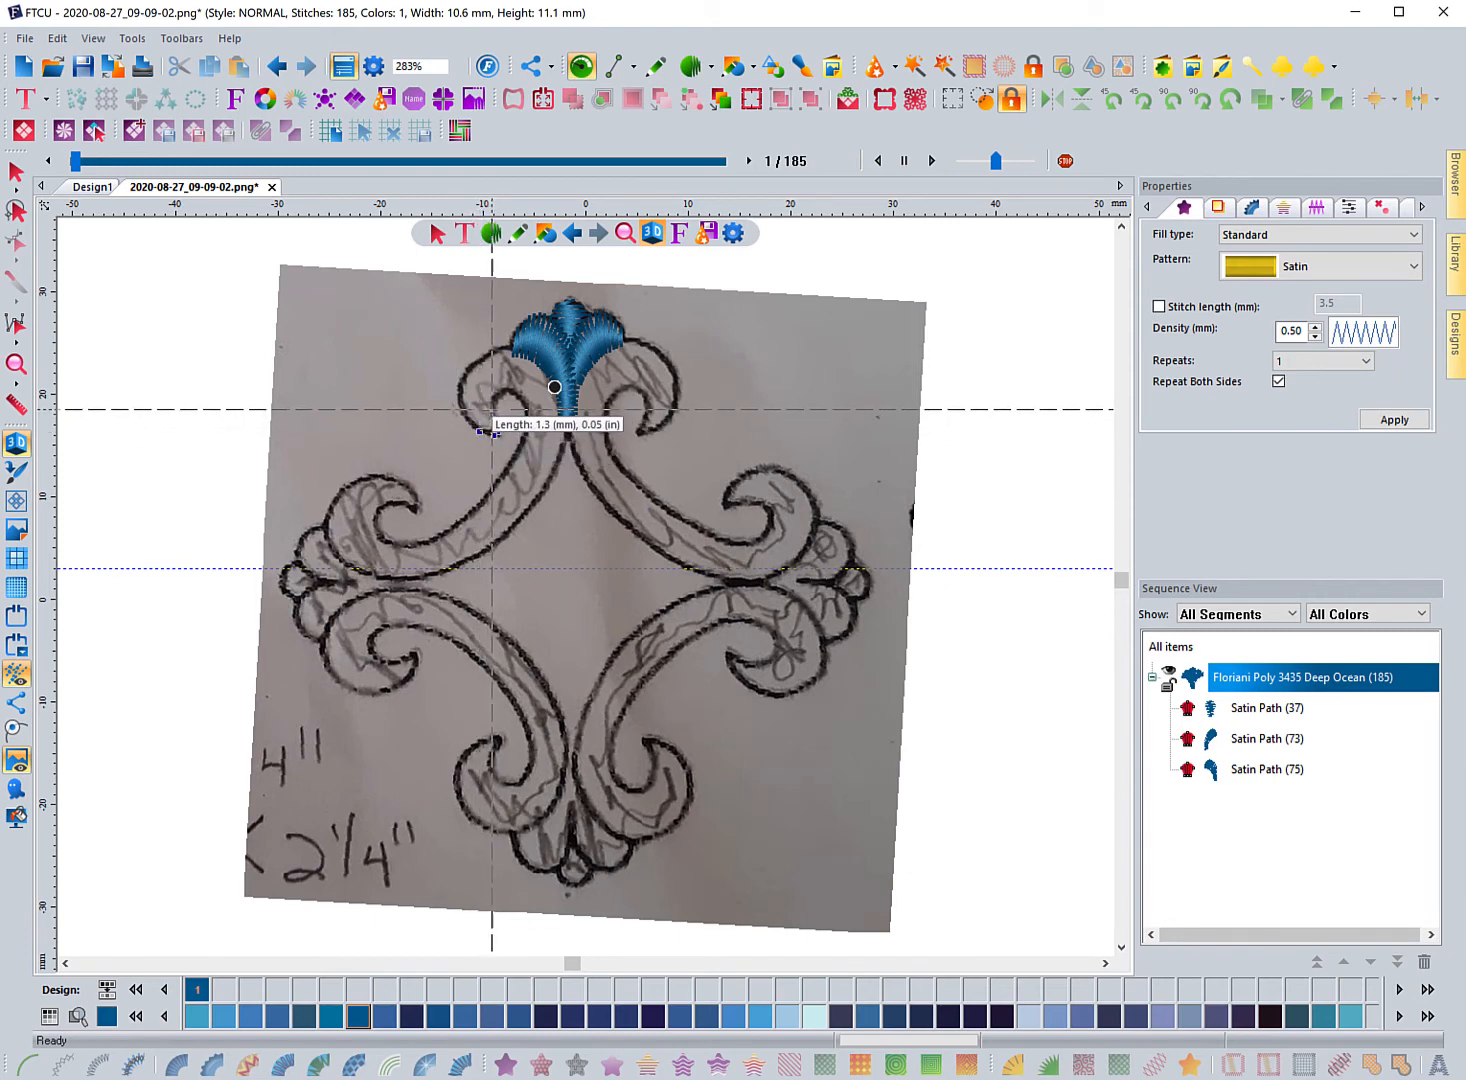
pyautogui.click(493, 407)
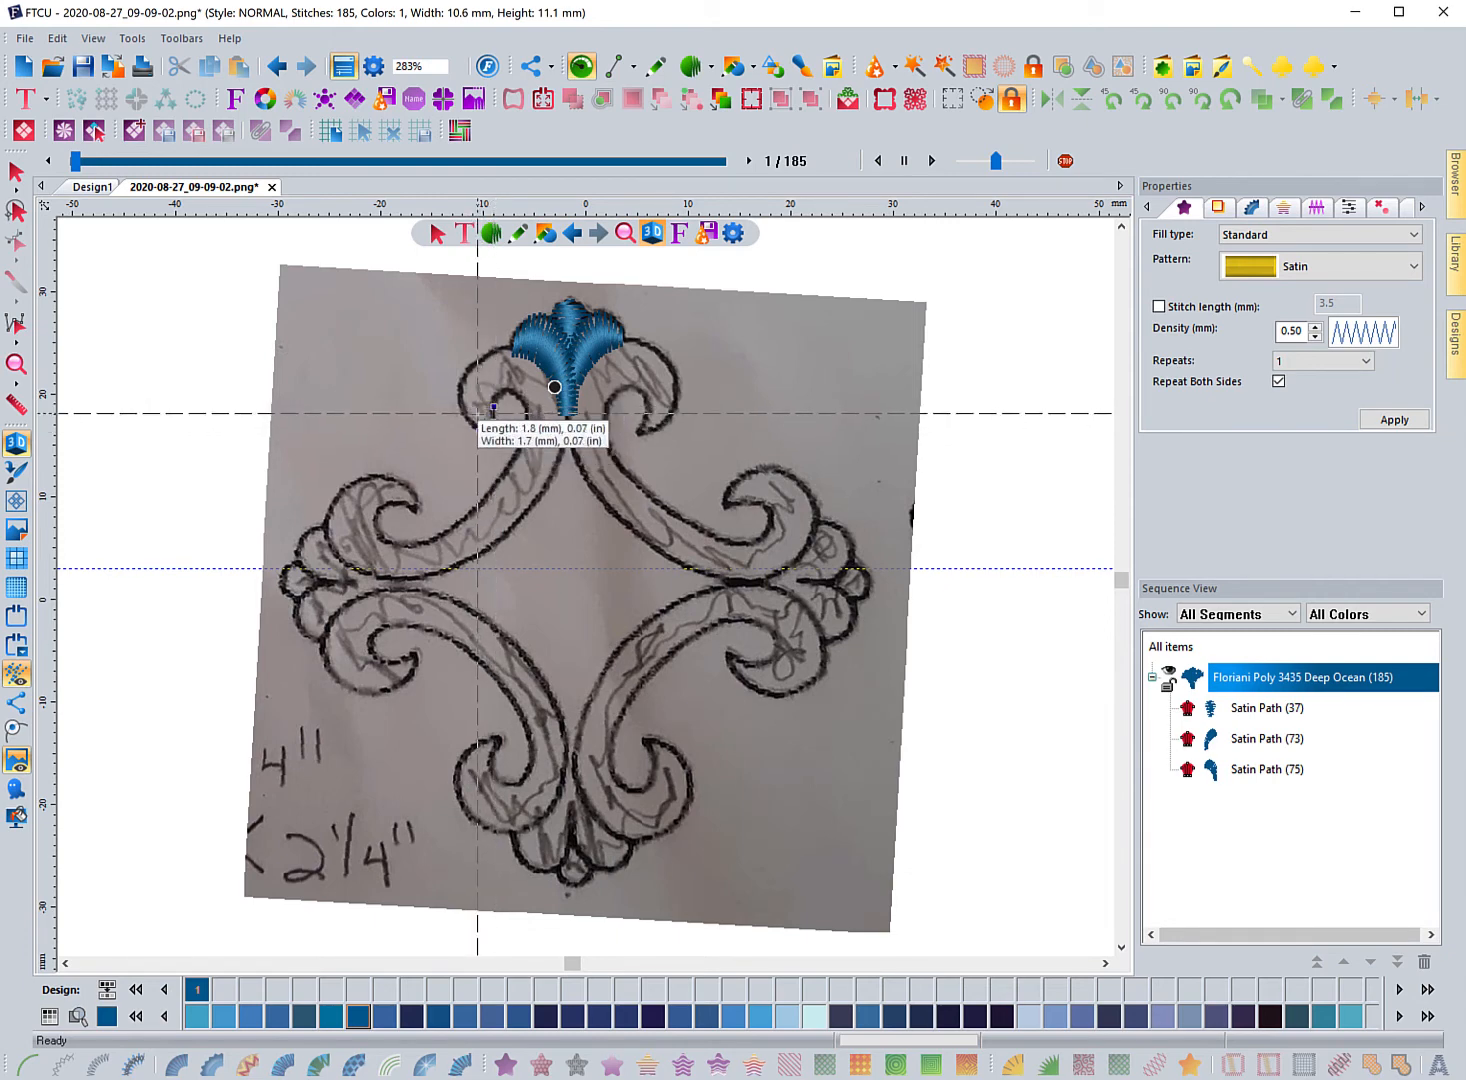
pyautogui.click(497, 395)
pyautogui.press('Return')
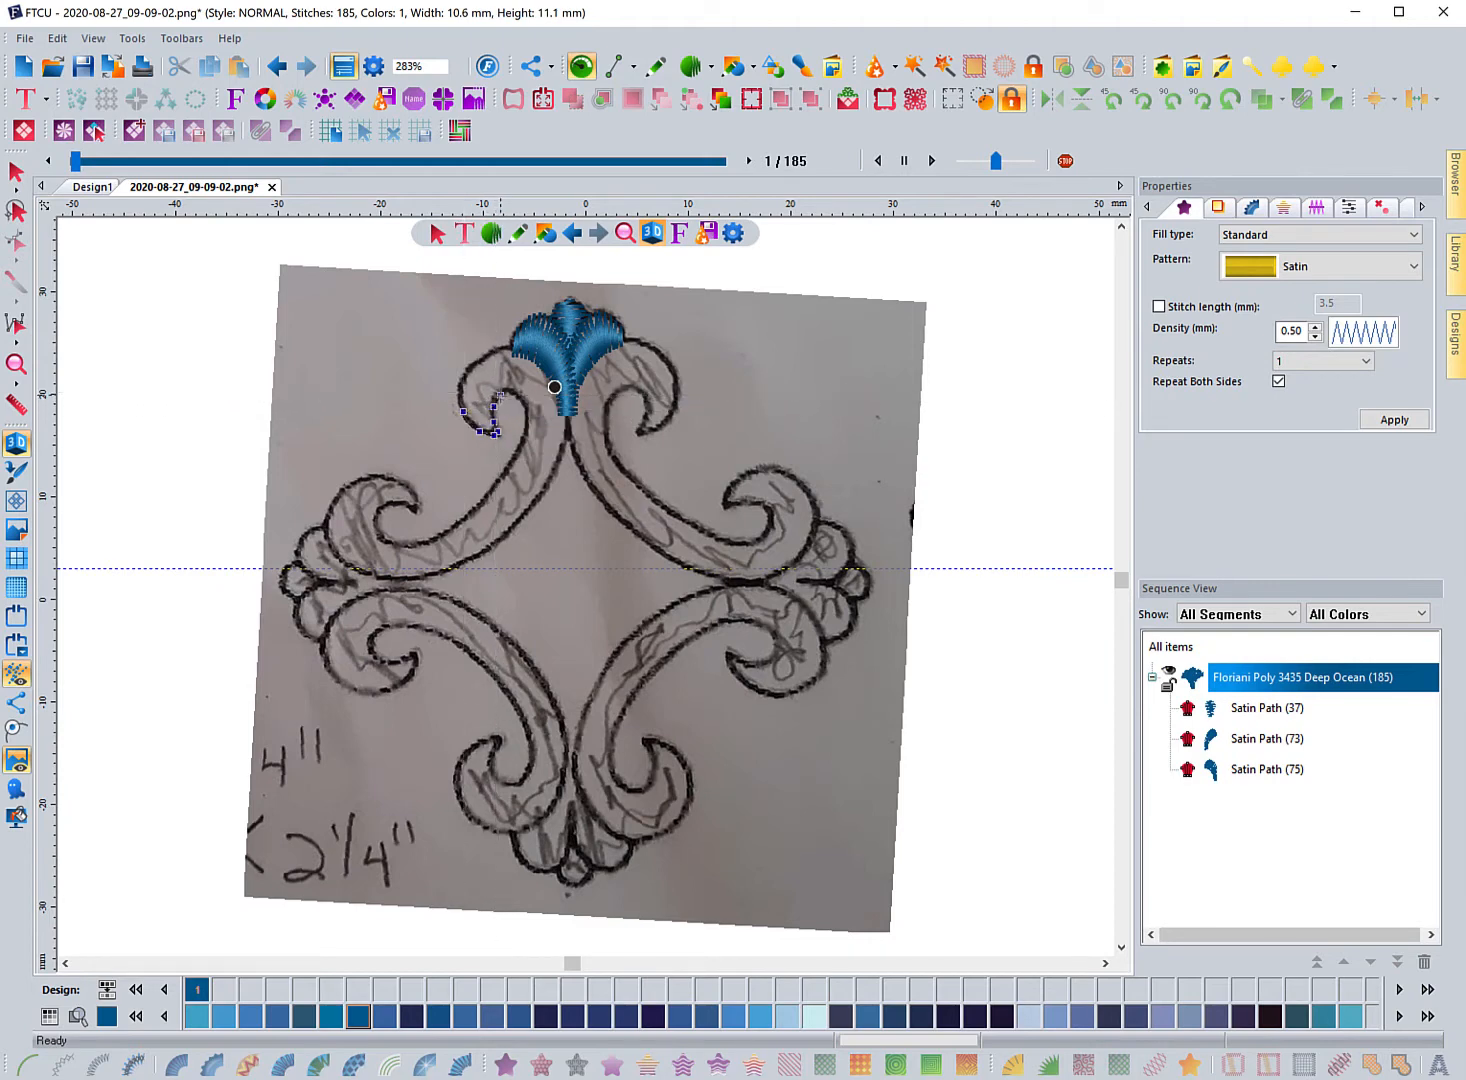
pyautogui.click(464, 372)
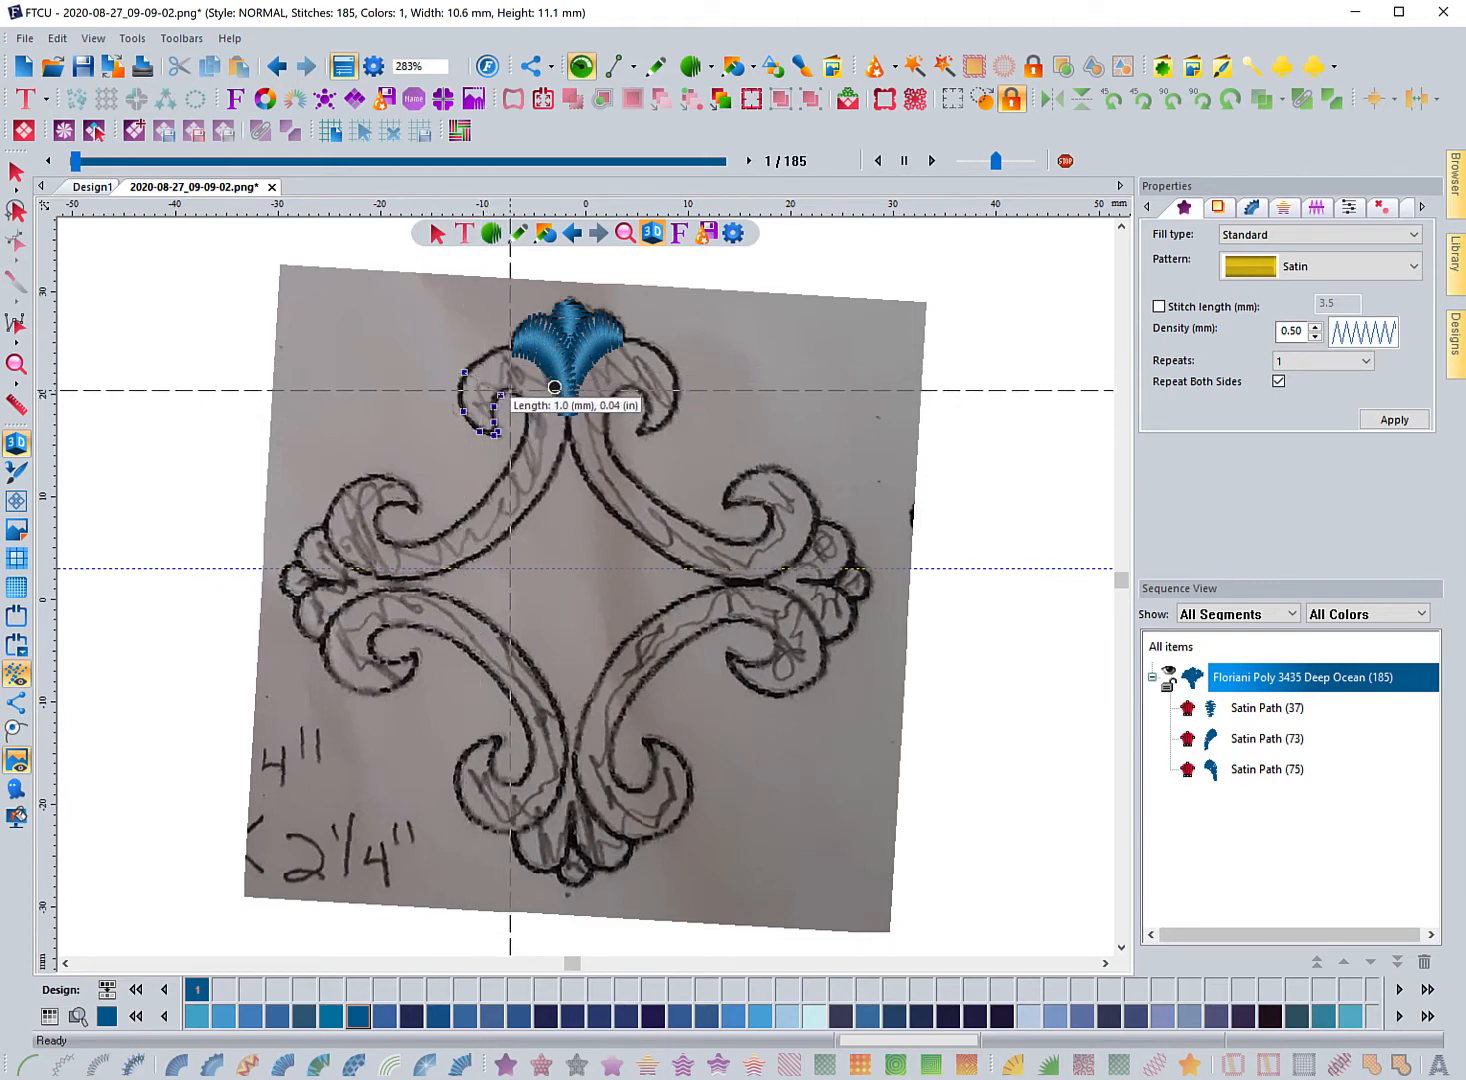
pyautogui.click(506, 346)
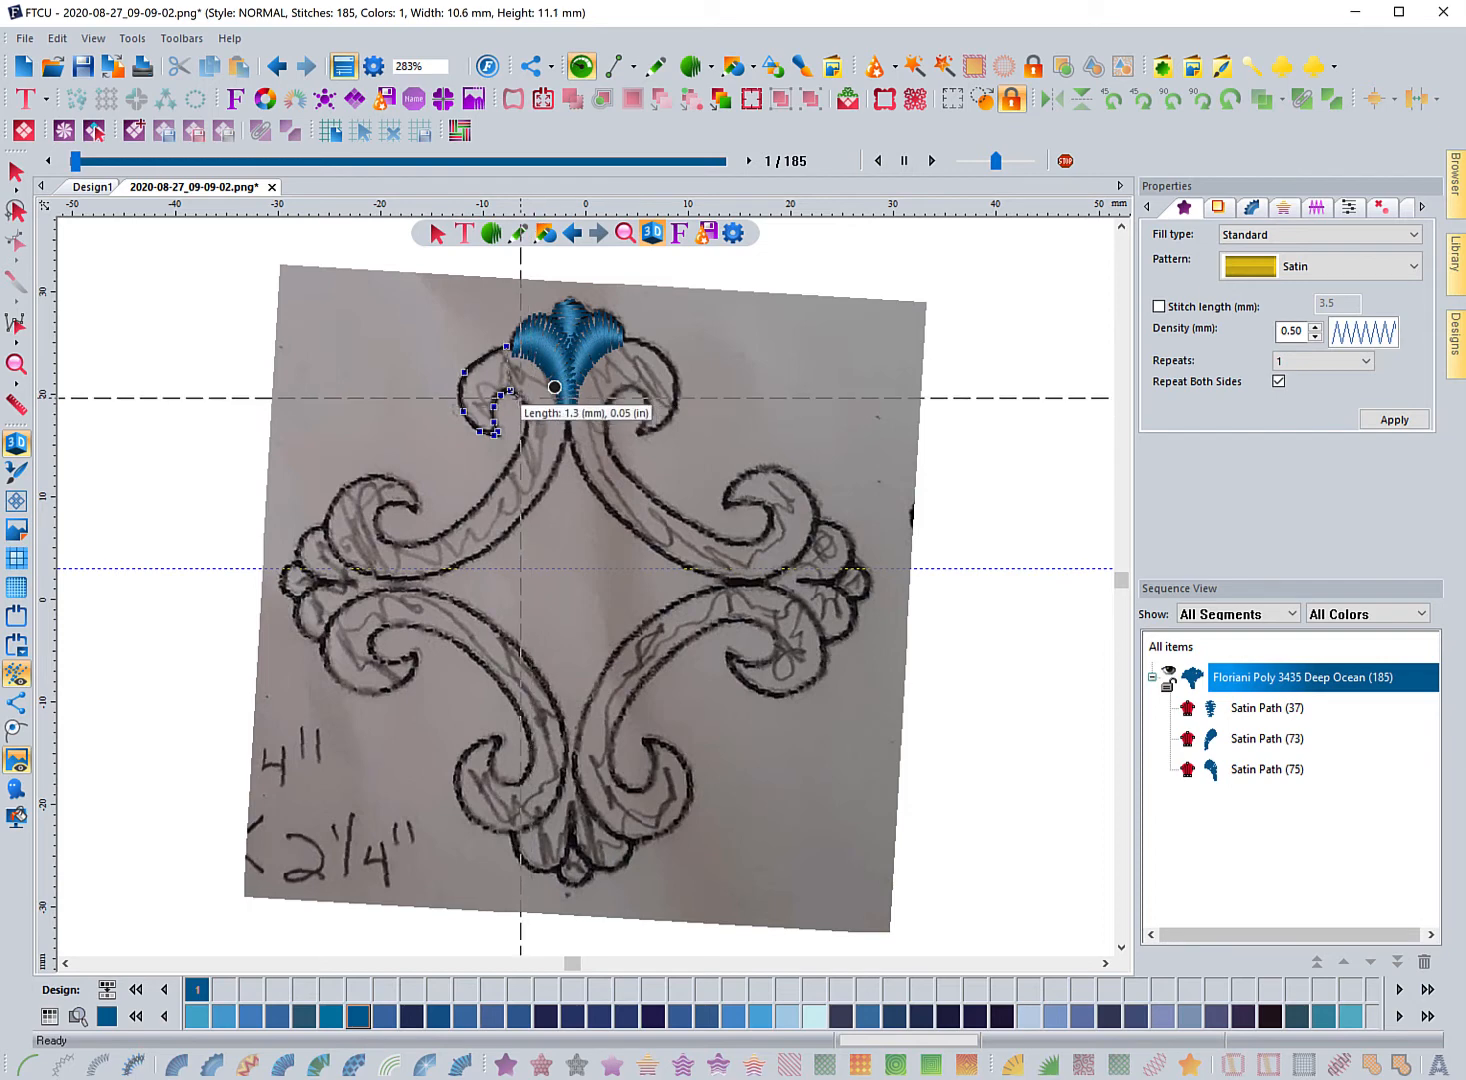
# Extend the satin path over the curl's crest and along the scroll's curved stem, about 4 mm wide, with point pairs on both edges.
pyautogui.click(522, 397)
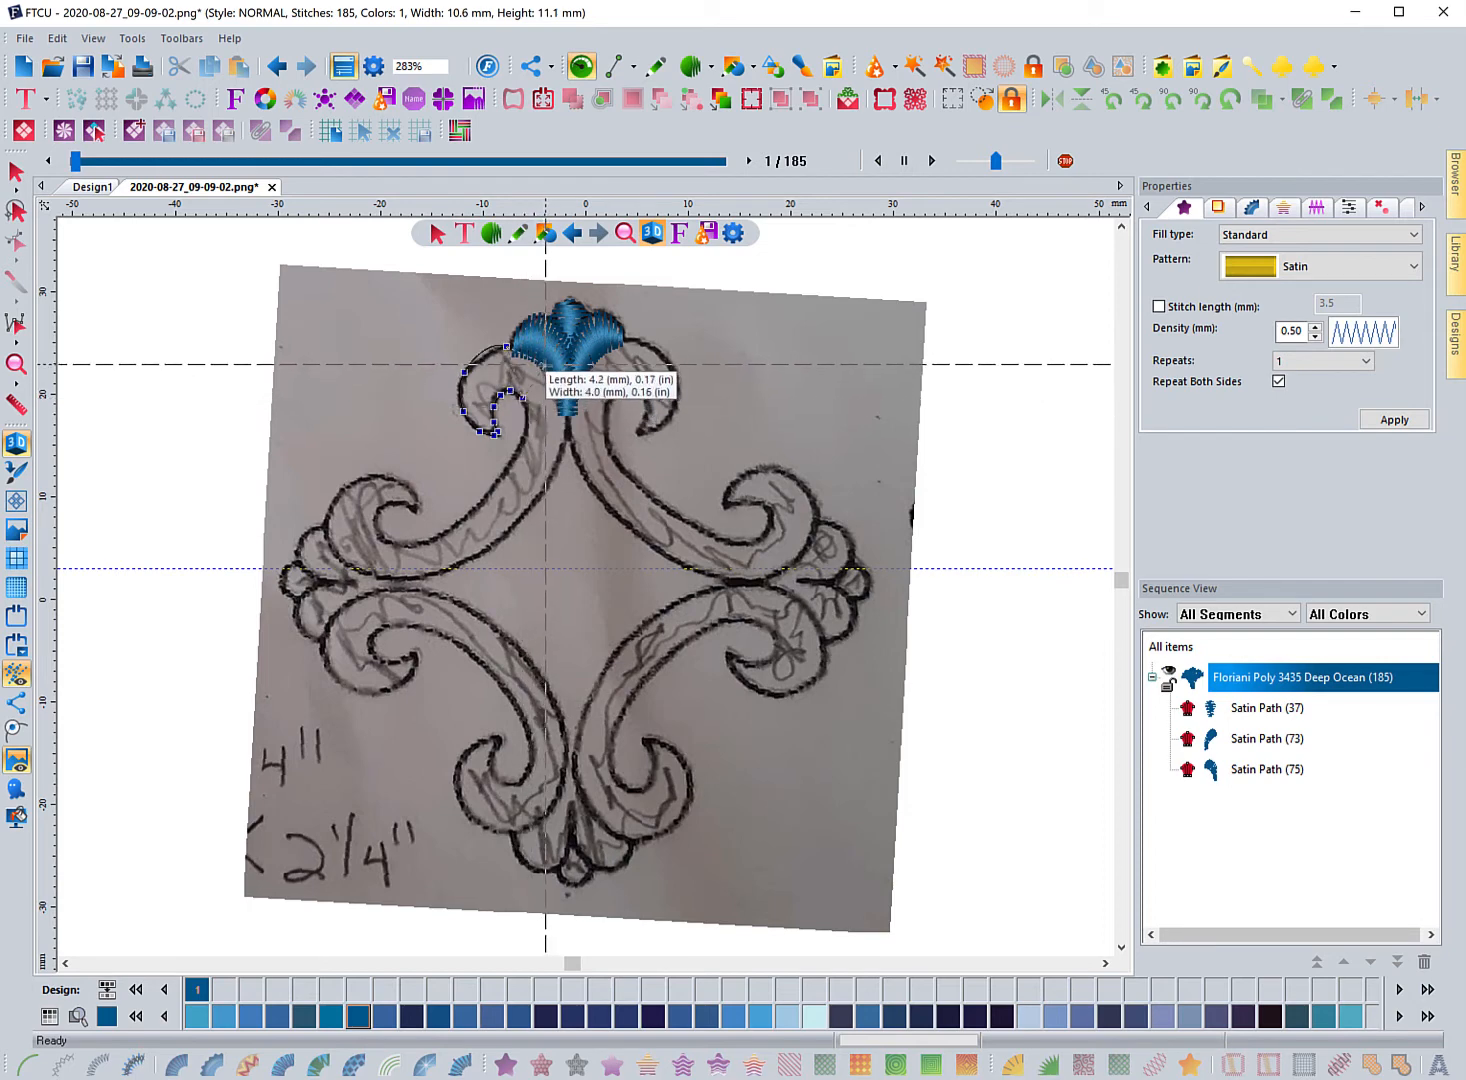
pyautogui.click(545, 364)
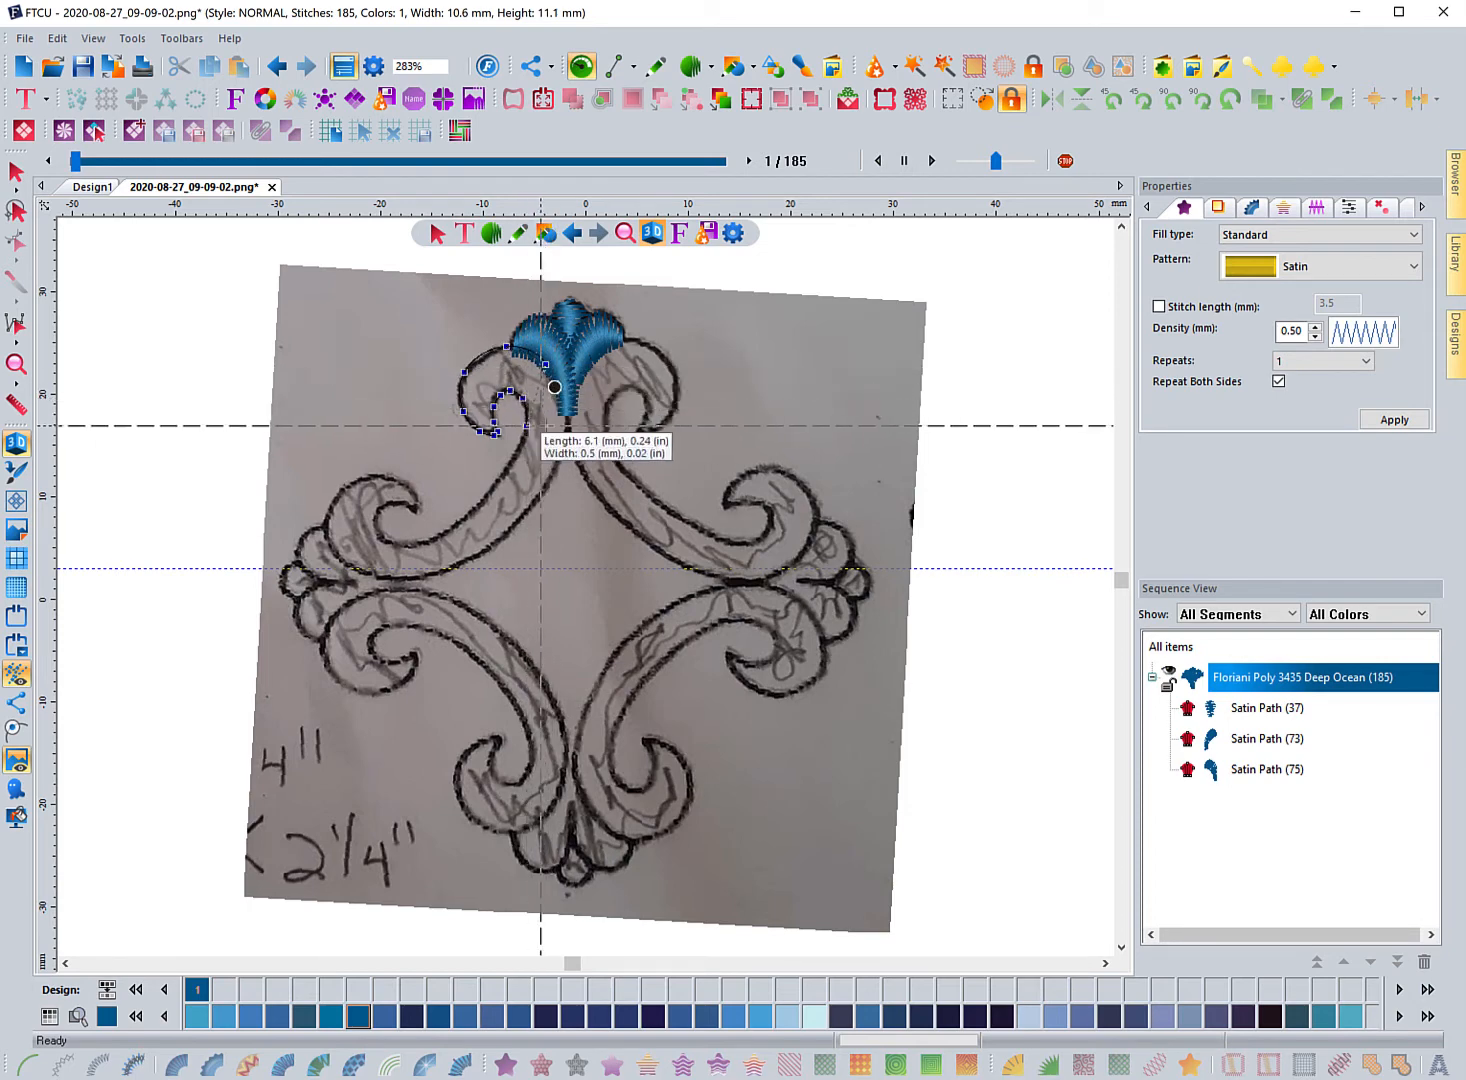
pyautogui.click(568, 423)
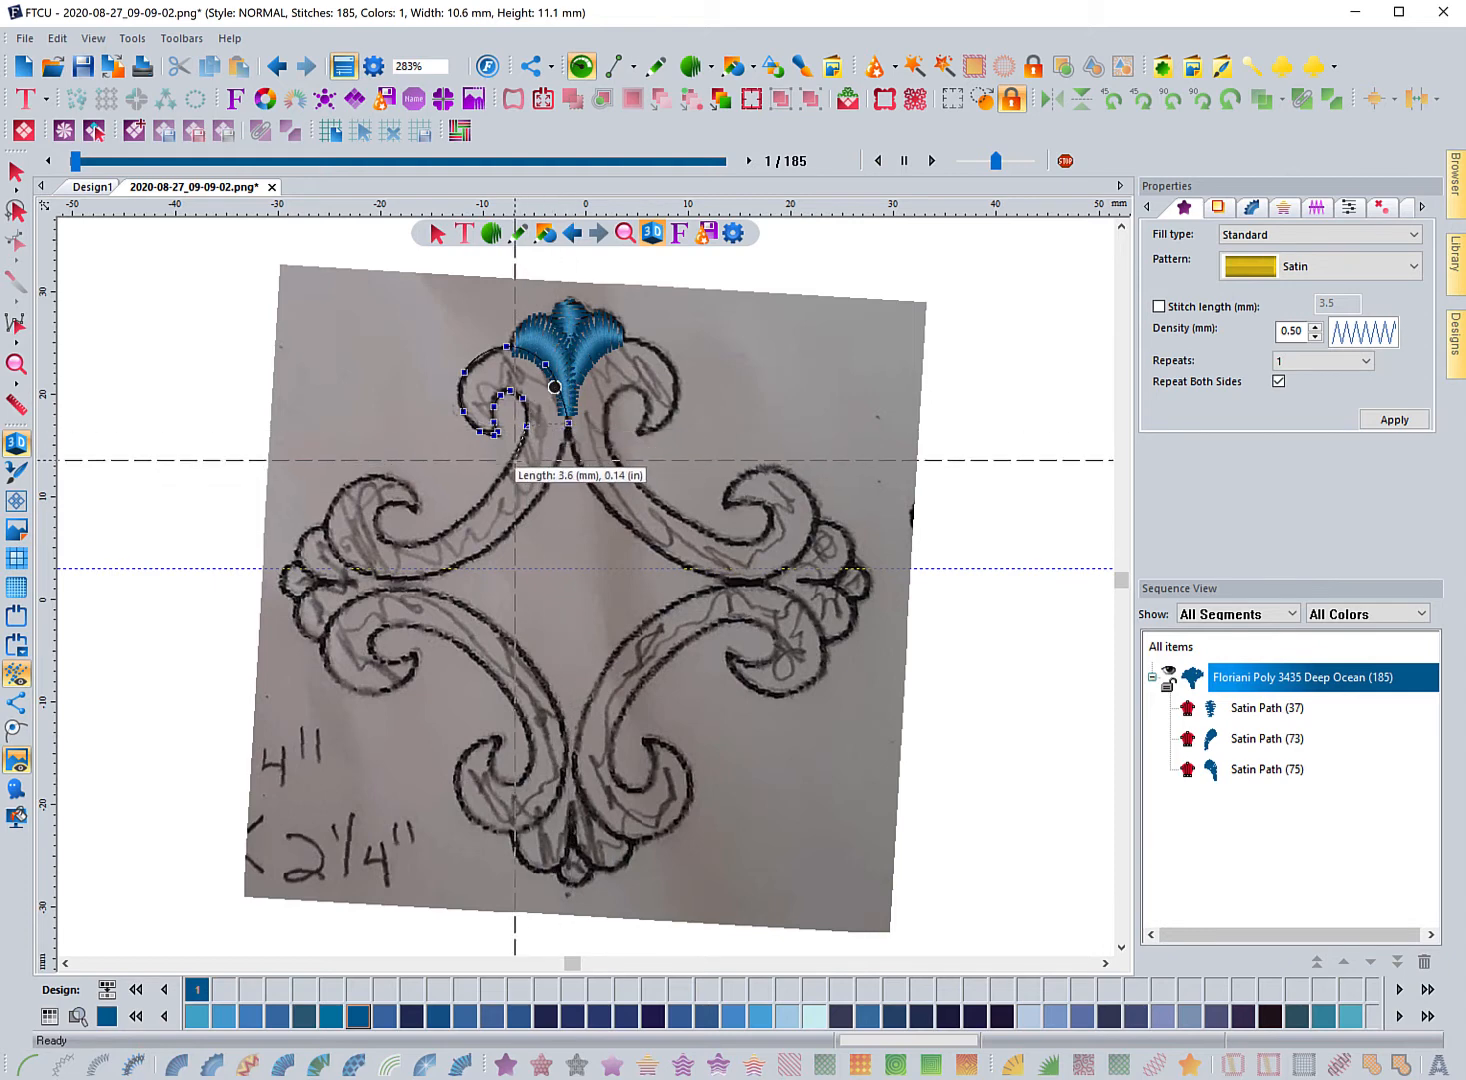
pyautogui.click(514, 459)
pyautogui.click(551, 484)
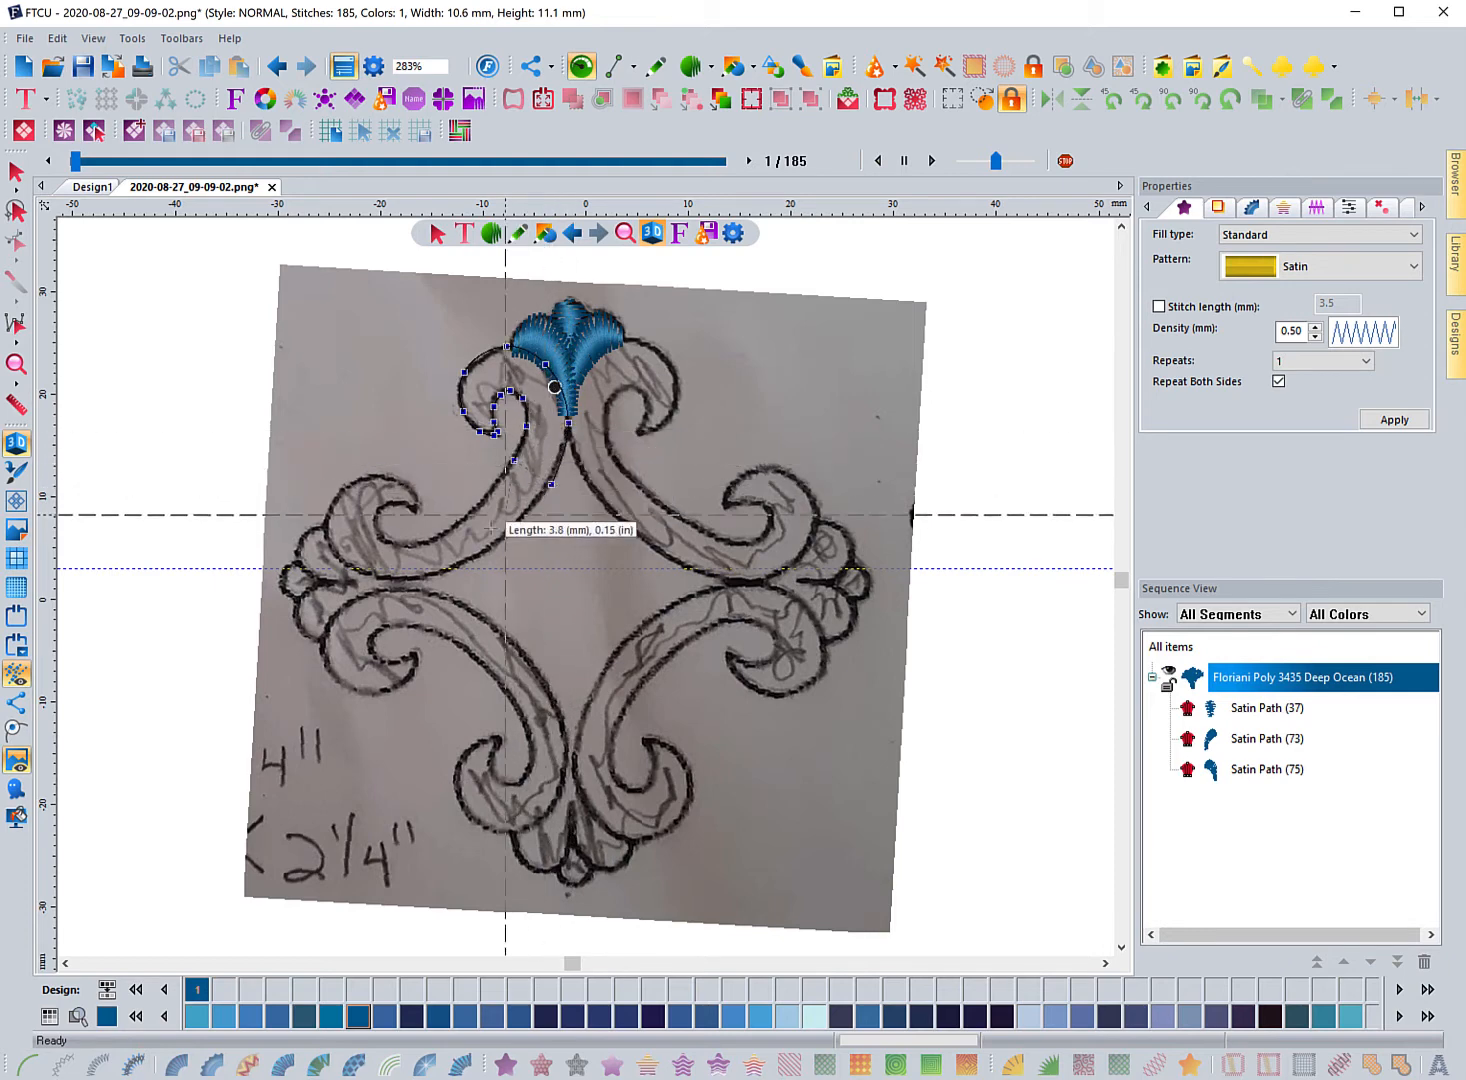
pyautogui.click(473, 515)
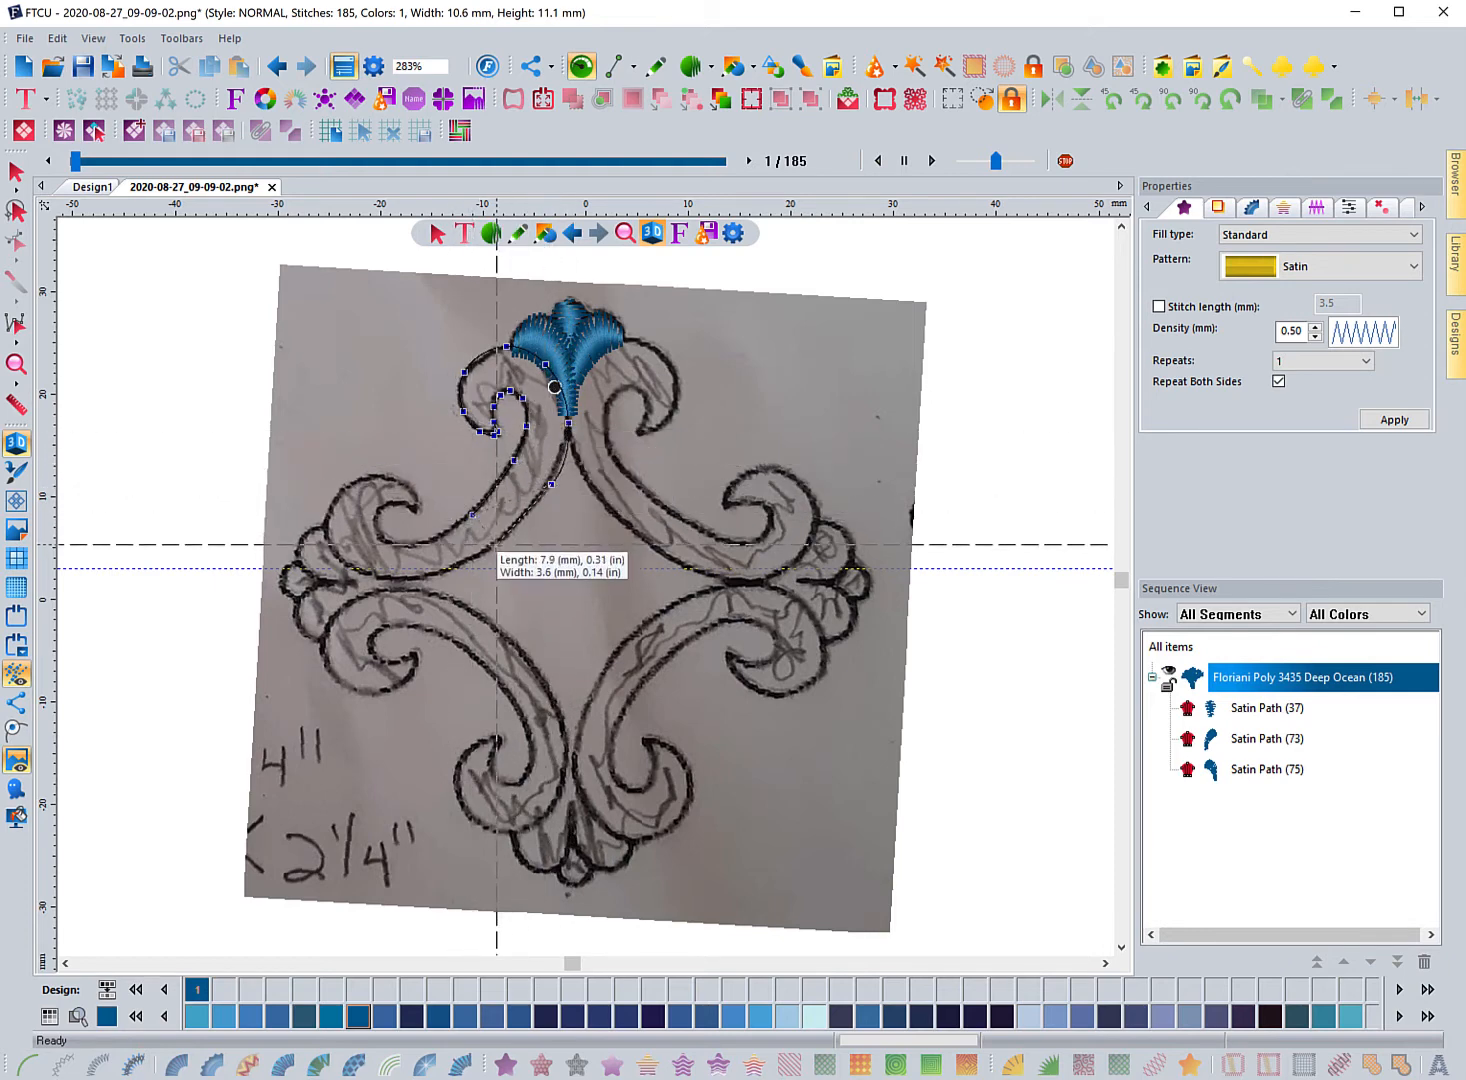
pyautogui.click(496, 543)
pyautogui.click(423, 542)
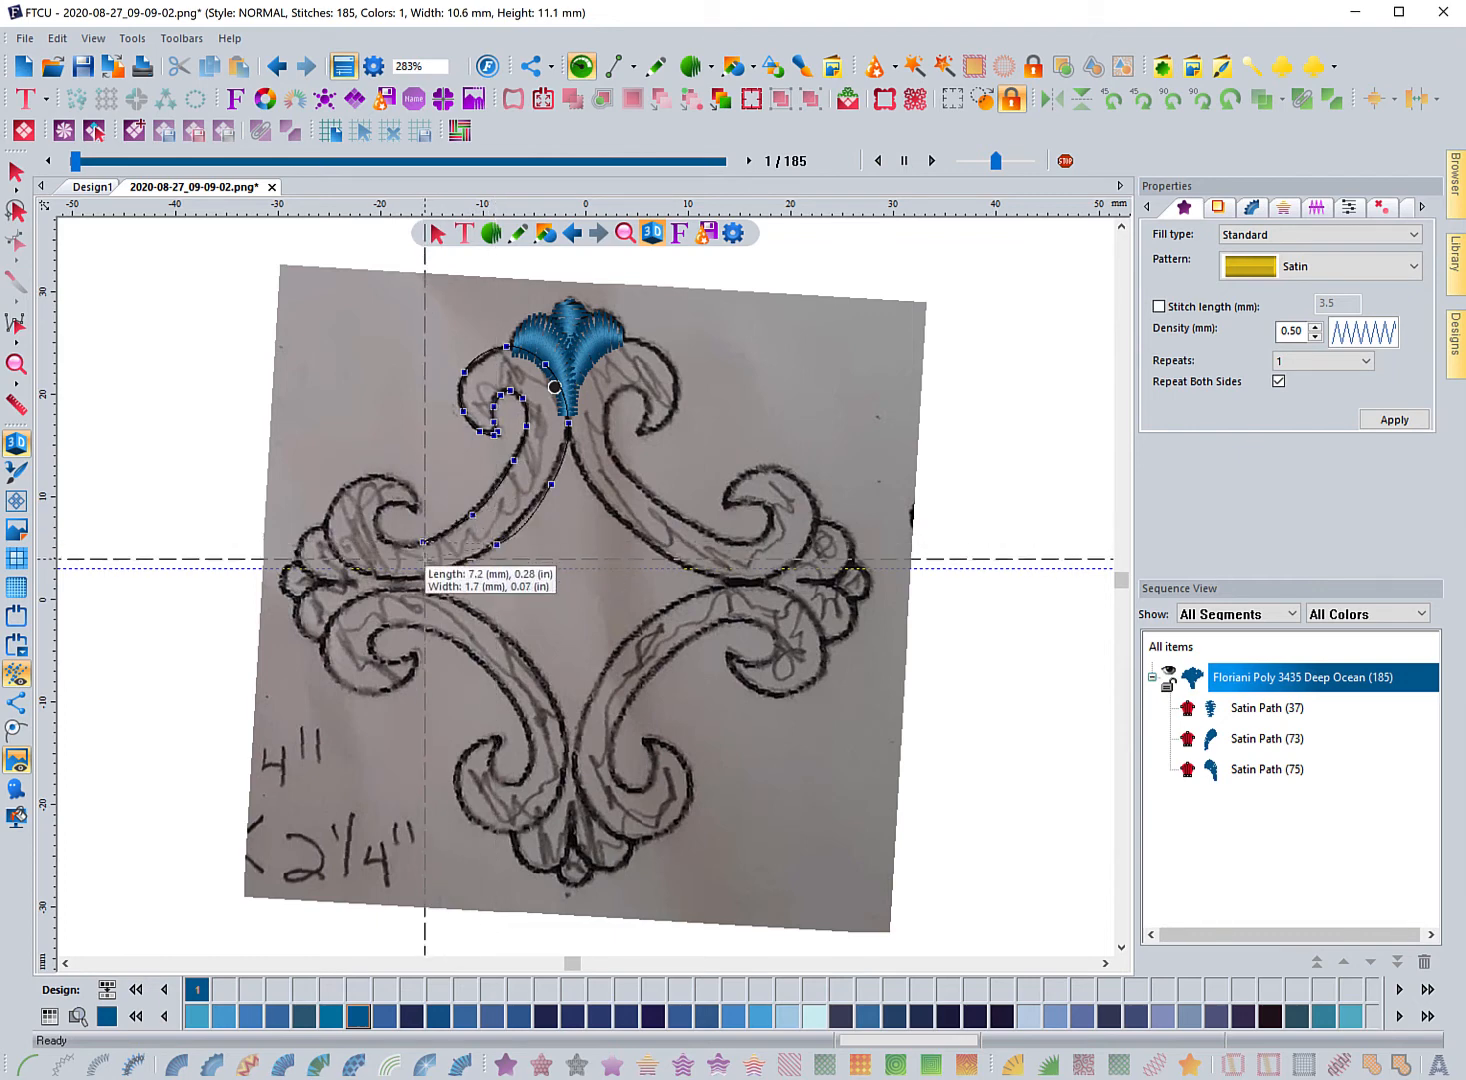
pyautogui.click(430, 575)
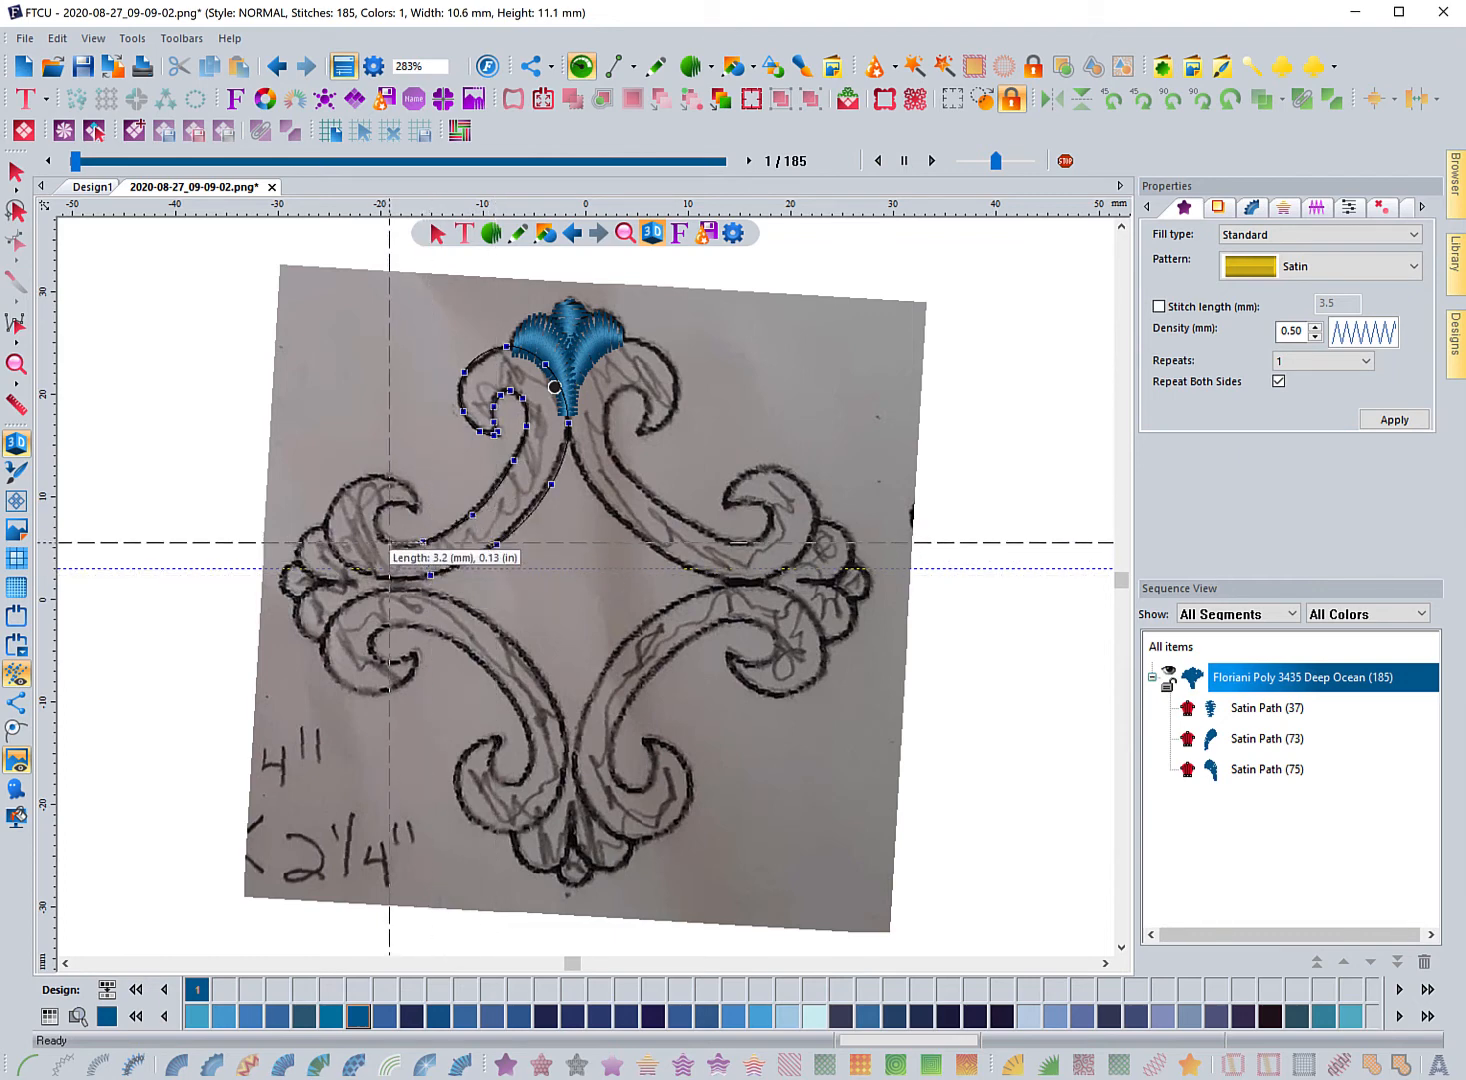
# Finish the satin path around the upper-left scroll's lower curl with paired edge points to its tip and generate the stitches.
pyautogui.click(389, 543)
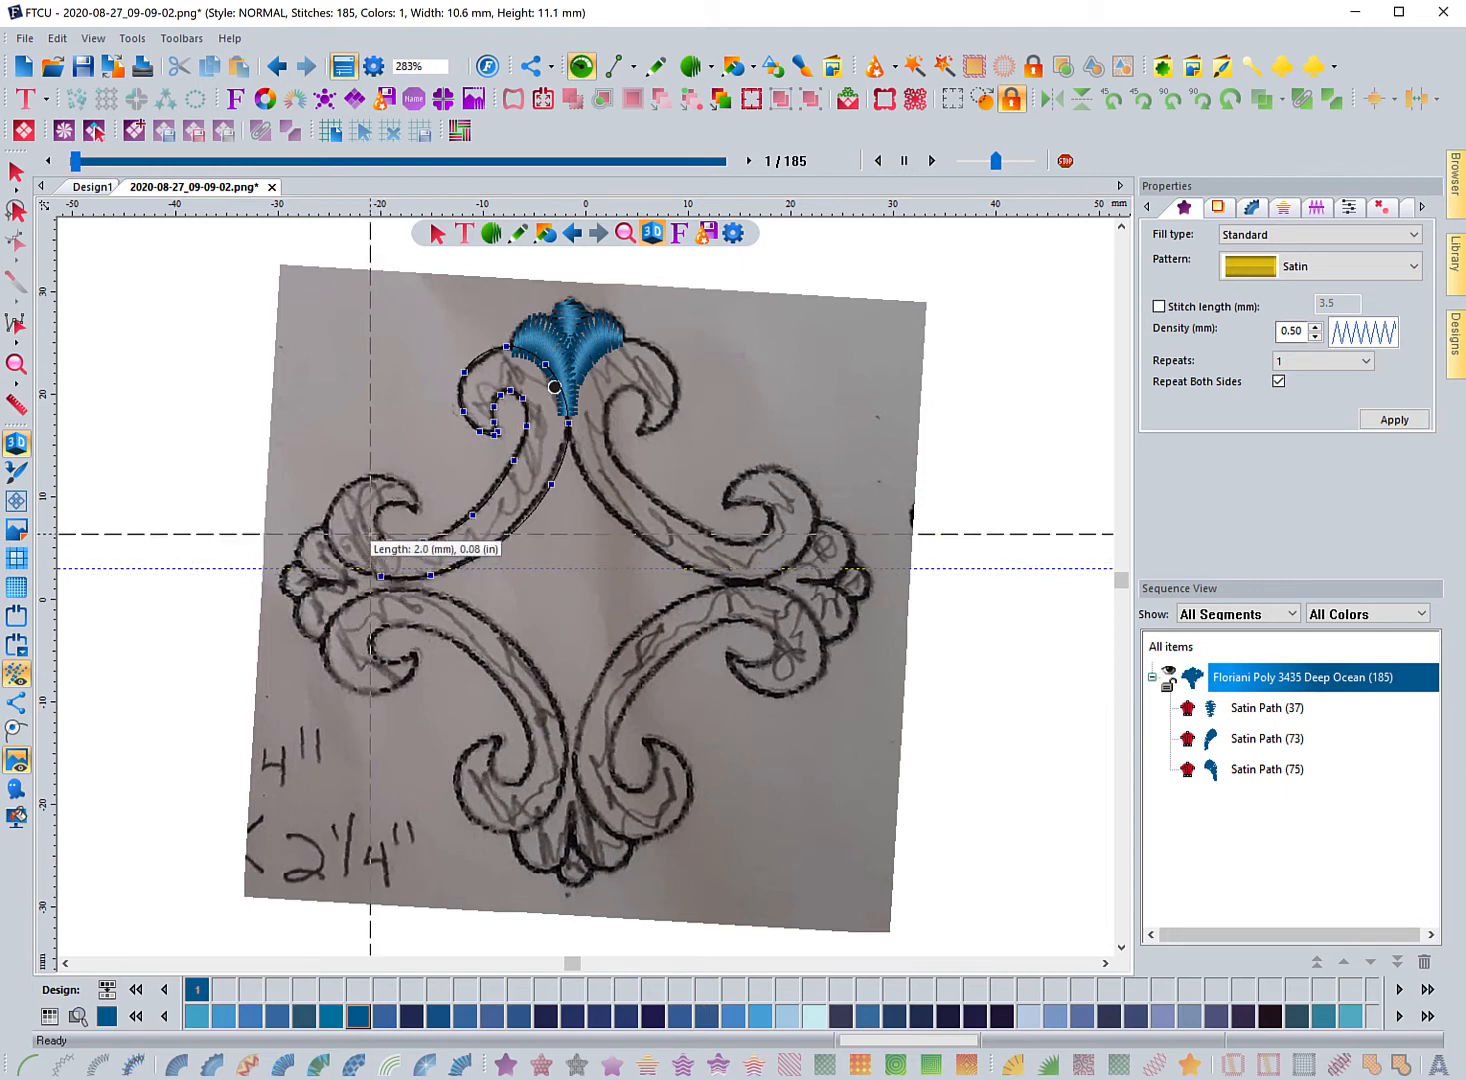
pyautogui.click(375, 524)
pyautogui.click(329, 542)
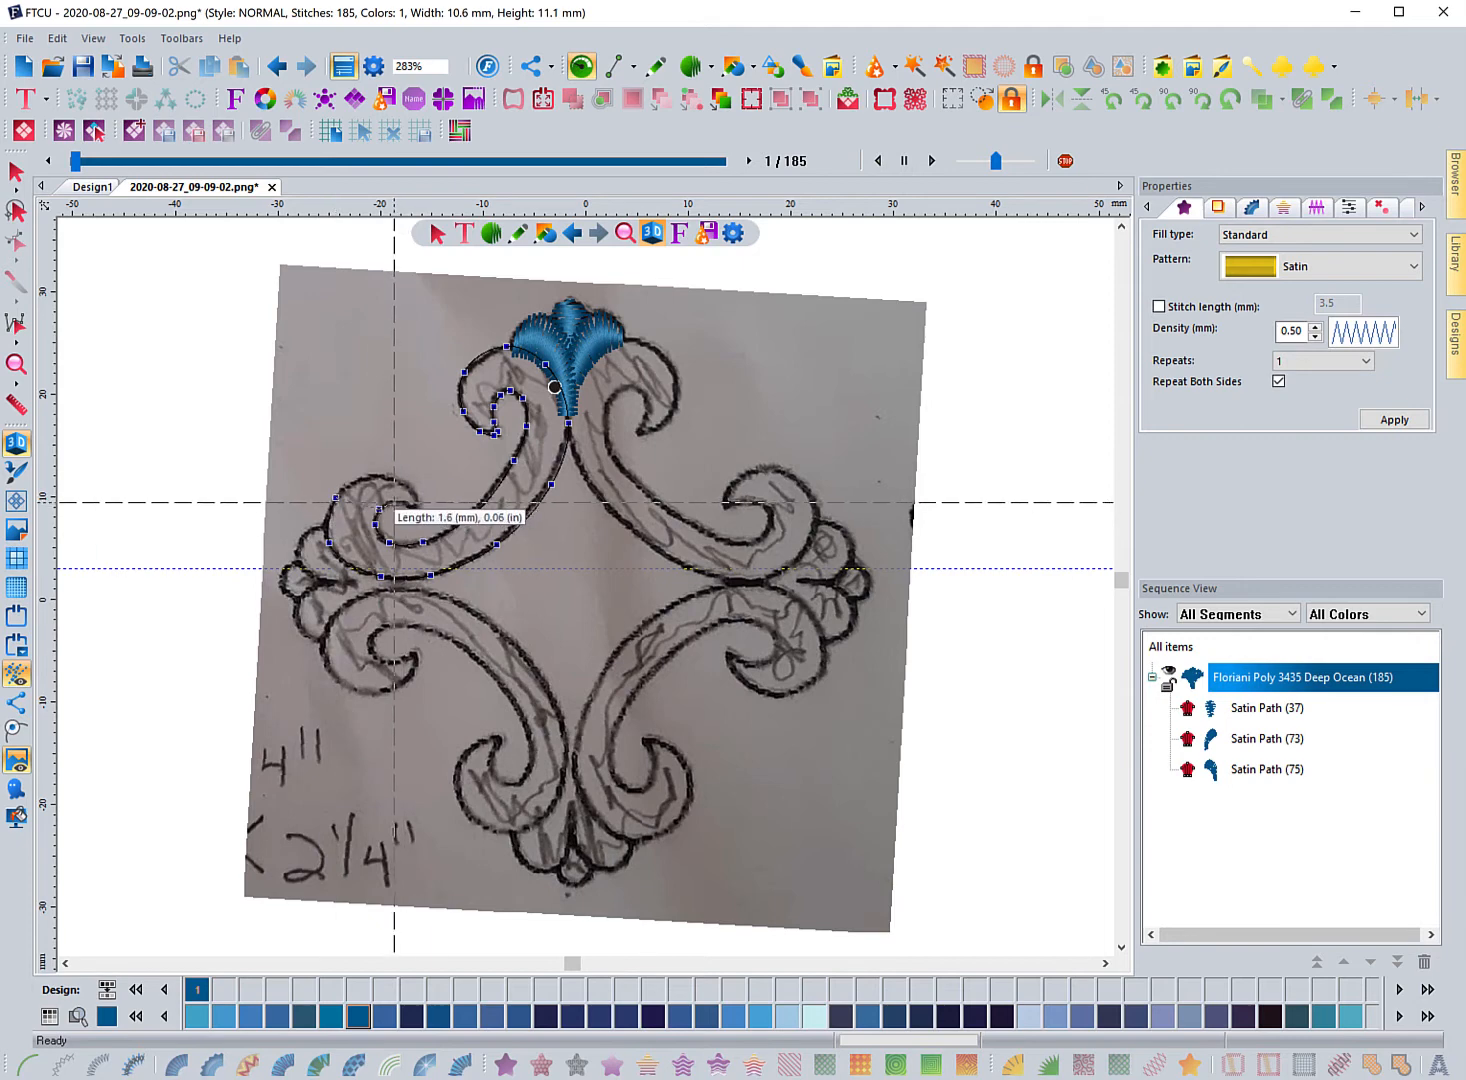
pyautogui.click(378, 509)
pyautogui.click(381, 477)
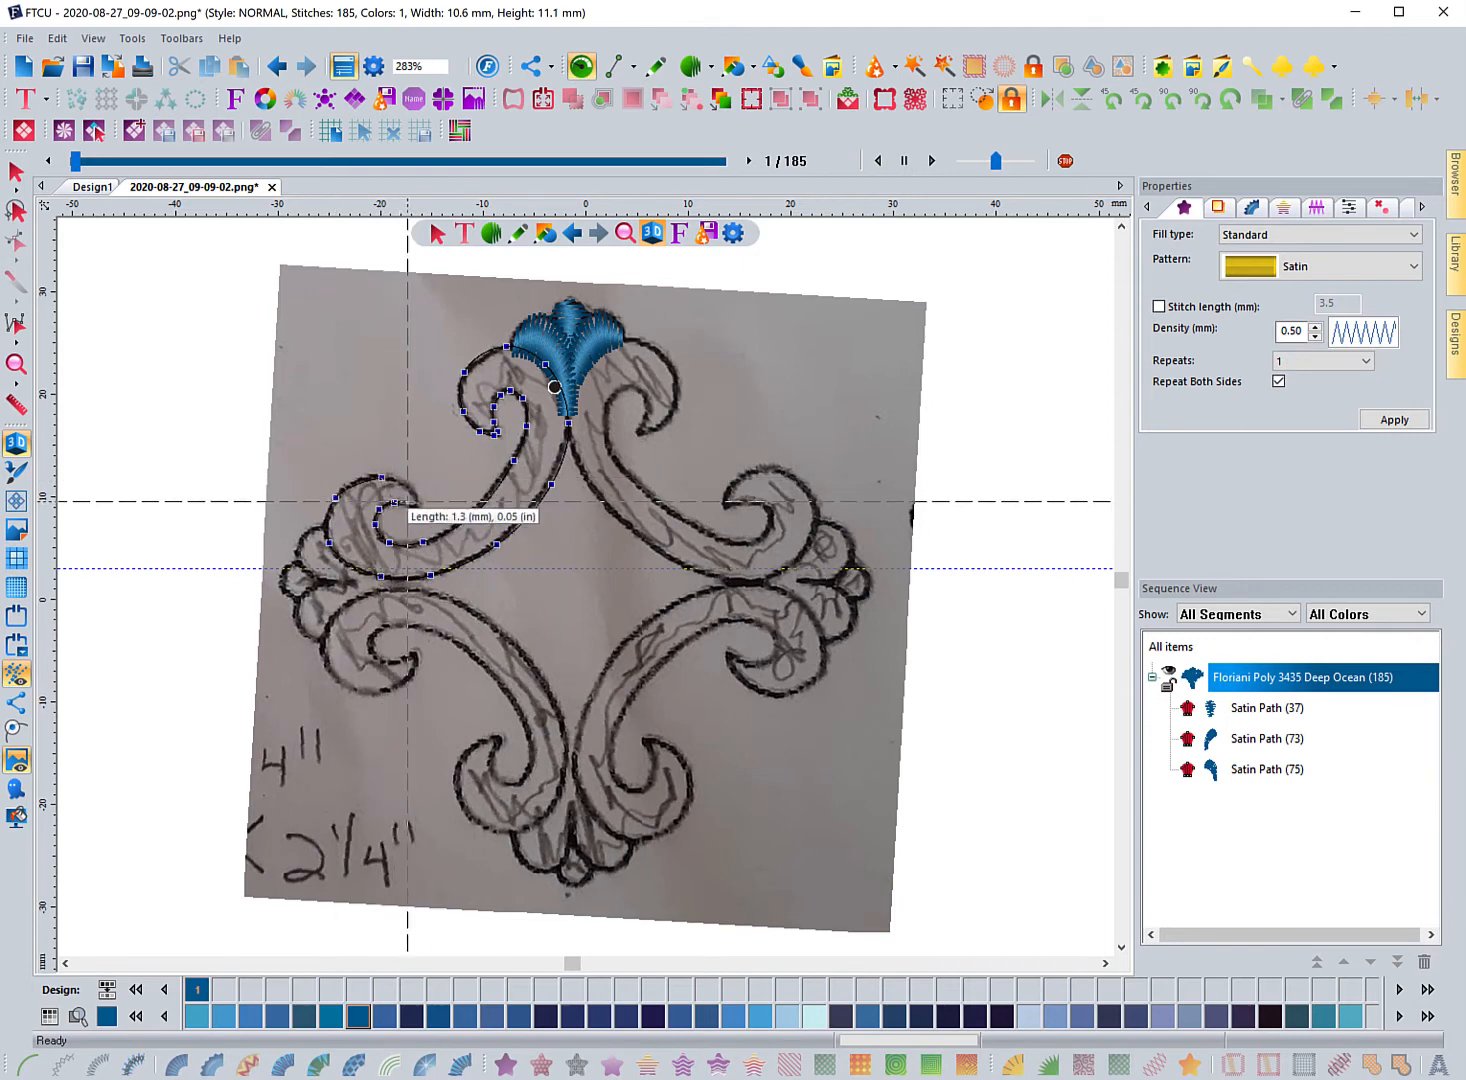
pyautogui.click(413, 493)
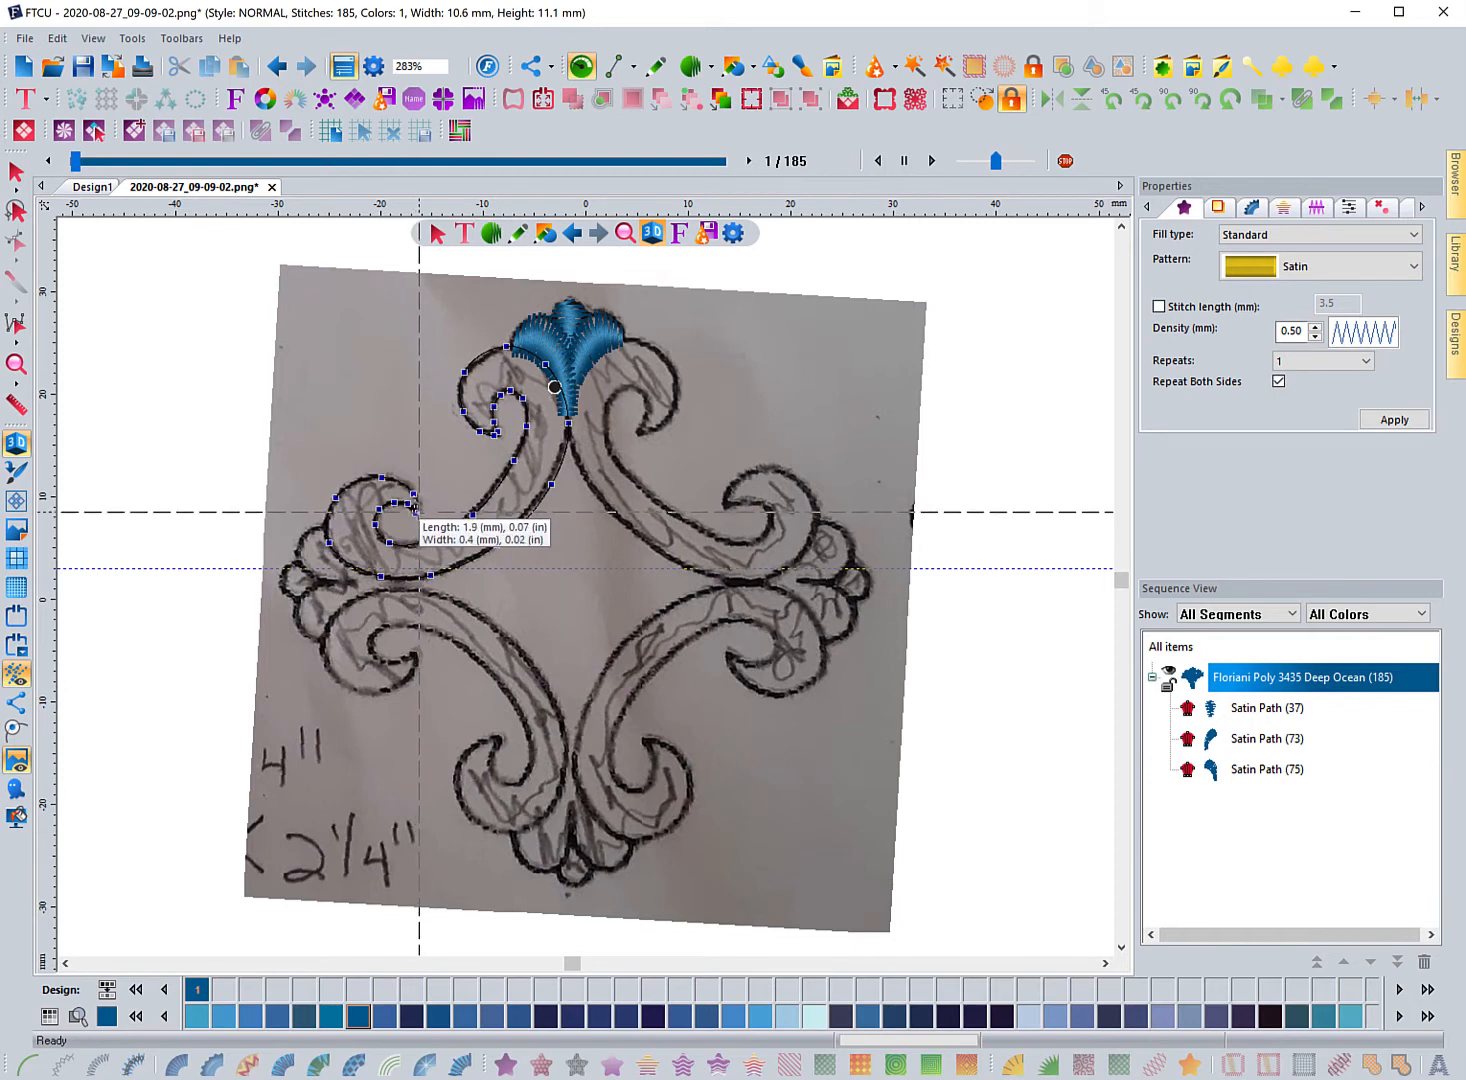
pyautogui.press('Return')
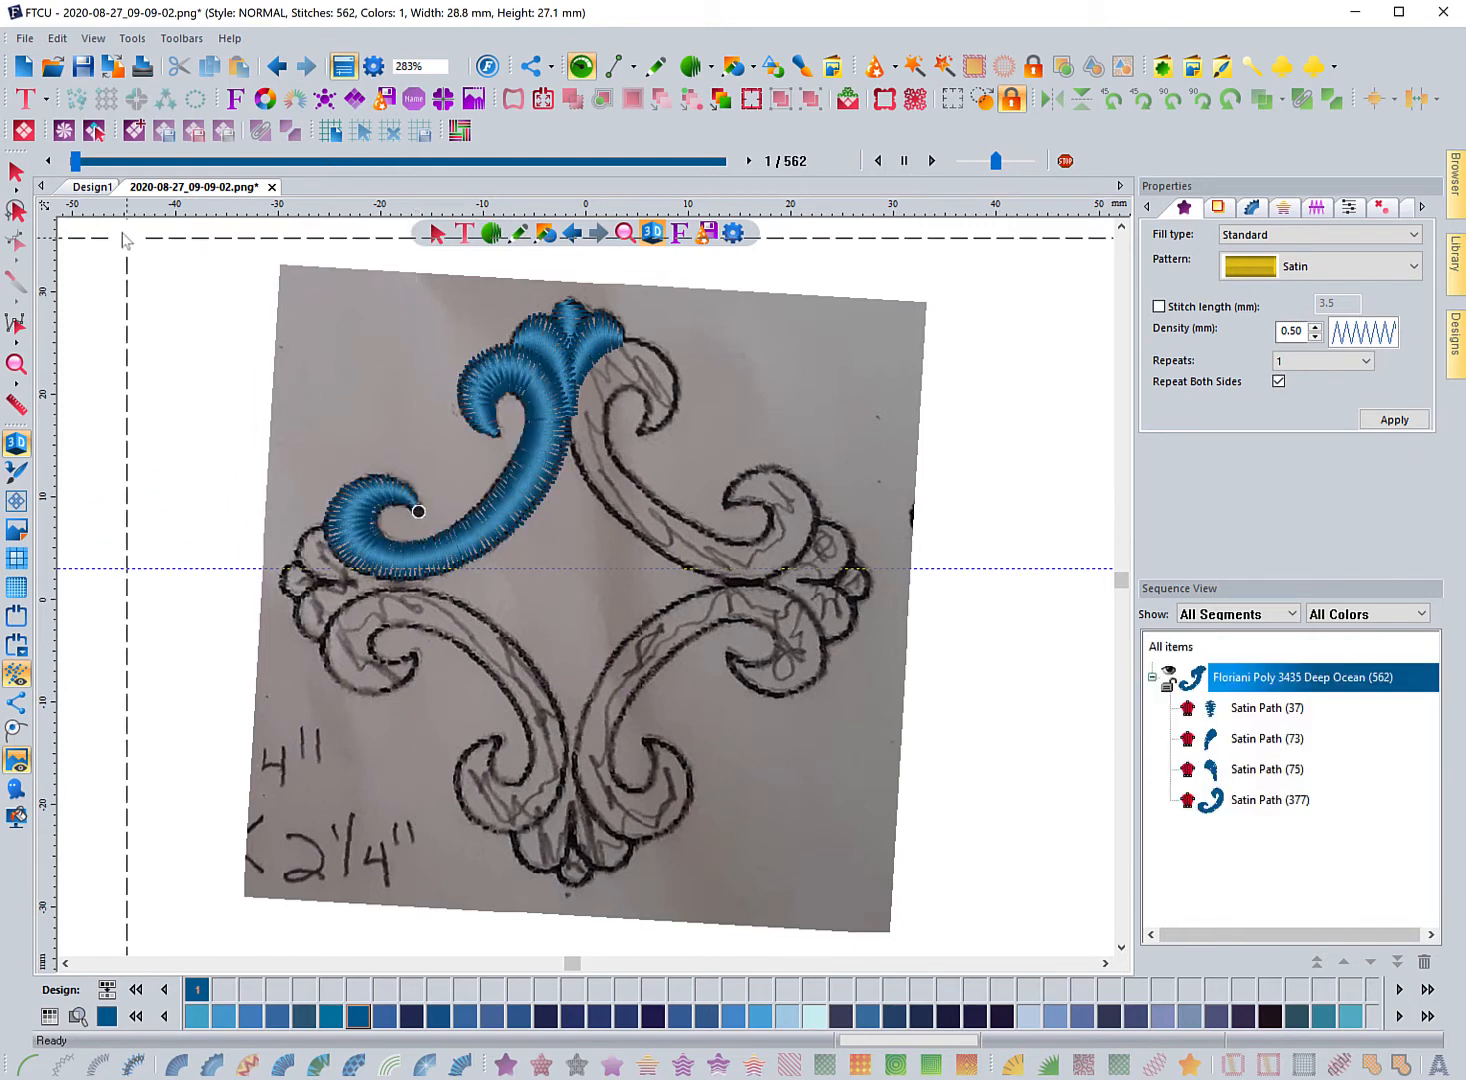
# Edit the new scroll's entry and exit, moving its start point beside the left petal and its stop point to the petals' base junction.
pyautogui.click(16, 173)
pyautogui.click(470, 486)
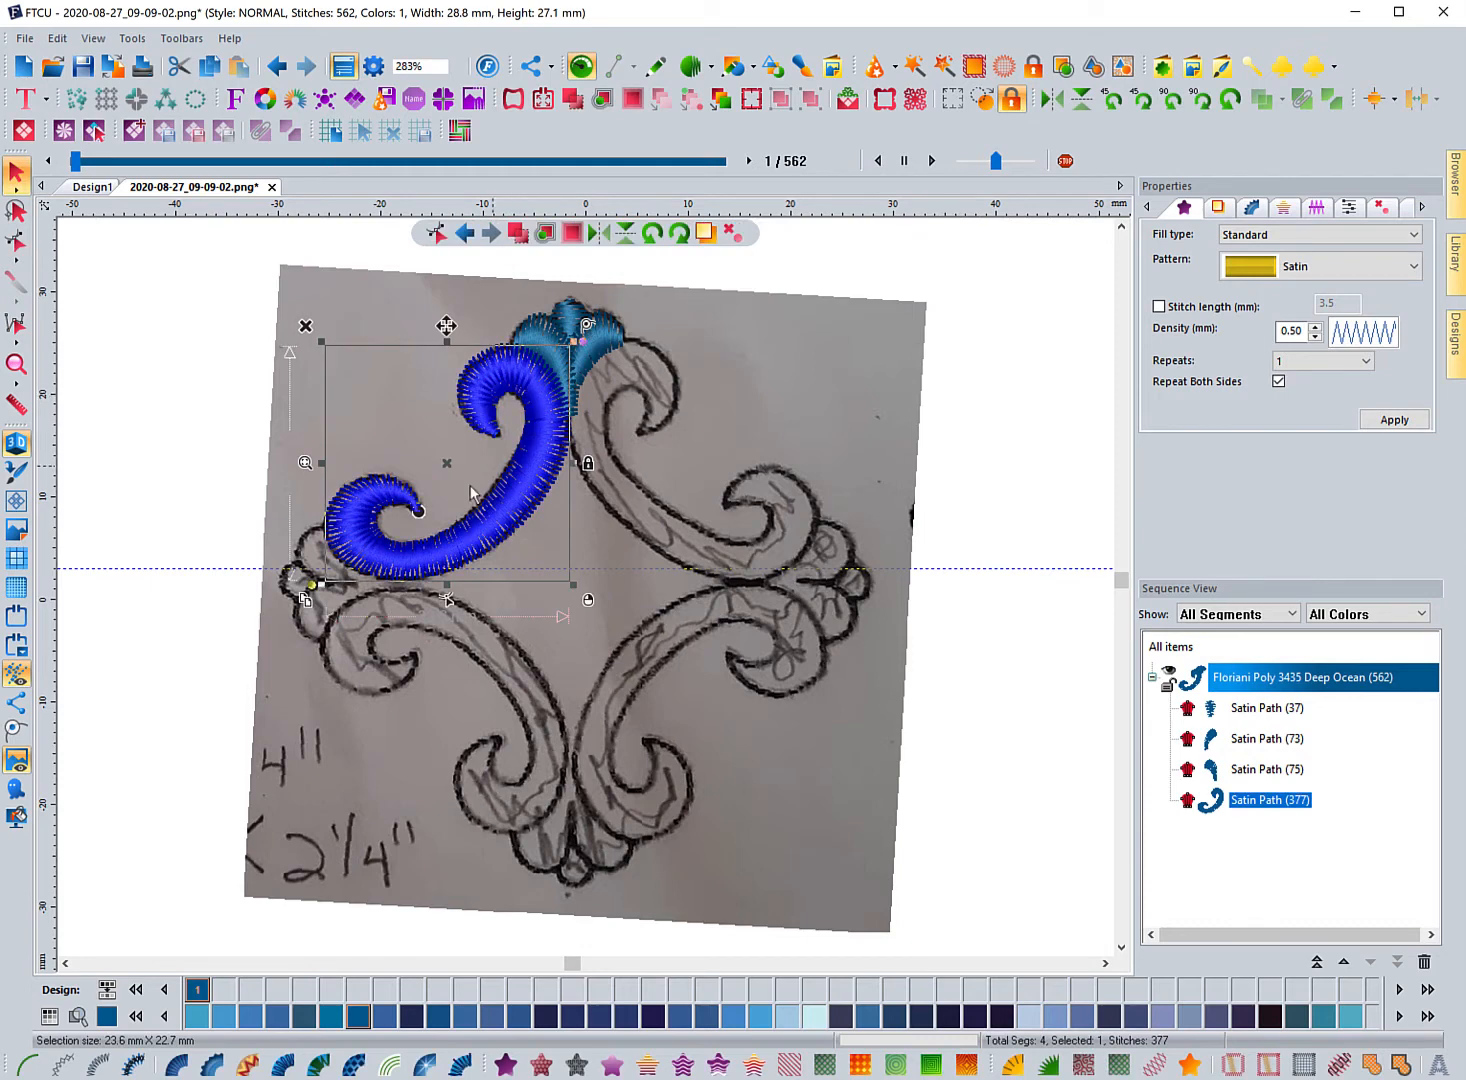
pyautogui.press('e')
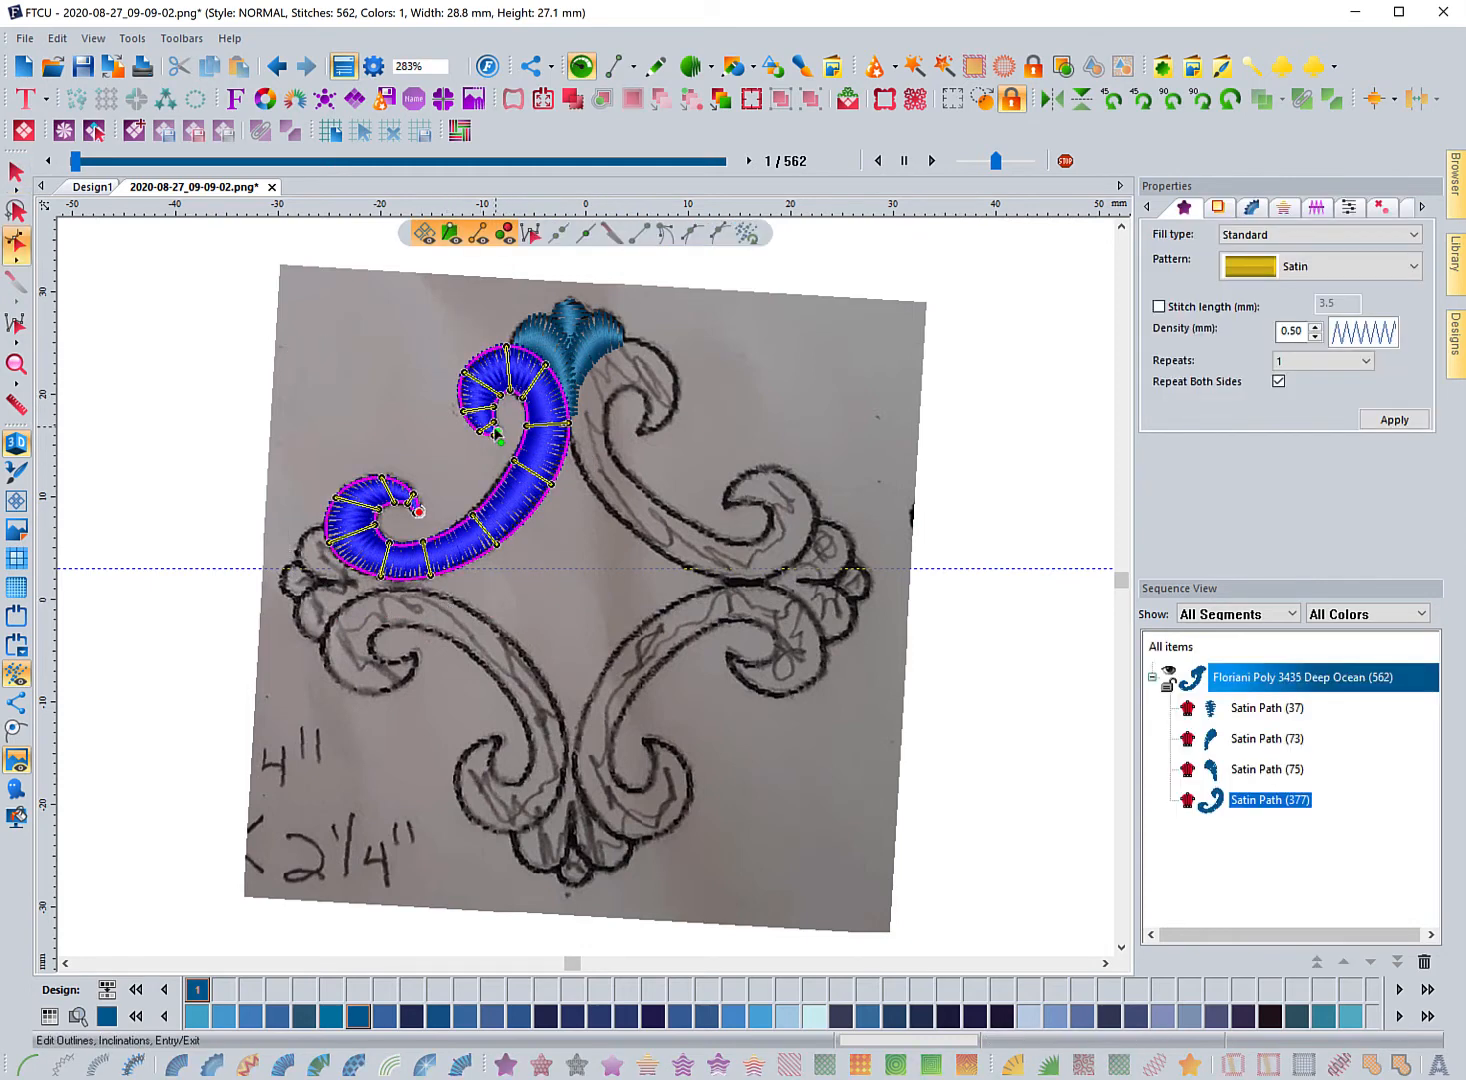
pyautogui.moveTo(498, 437); pyautogui.dragTo(556, 379)
pyautogui.press('Escape')
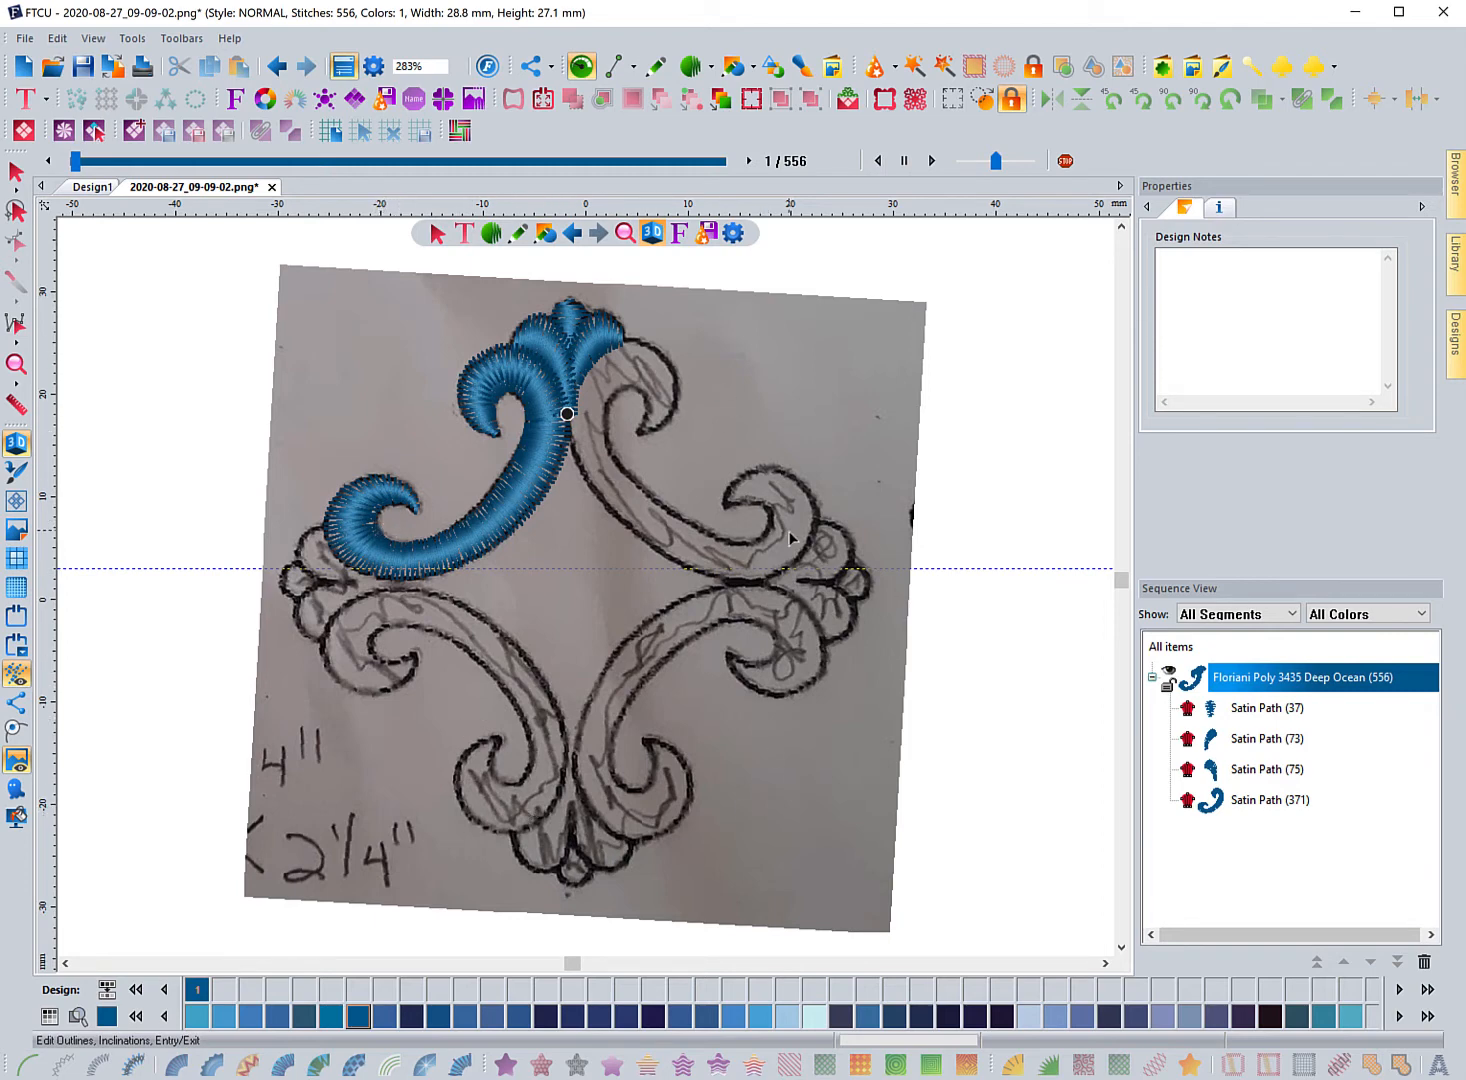
# Turn off the 3D stitch display and inspect the scroll and petals' stitch lines up close.
pyautogui.click(16, 446)
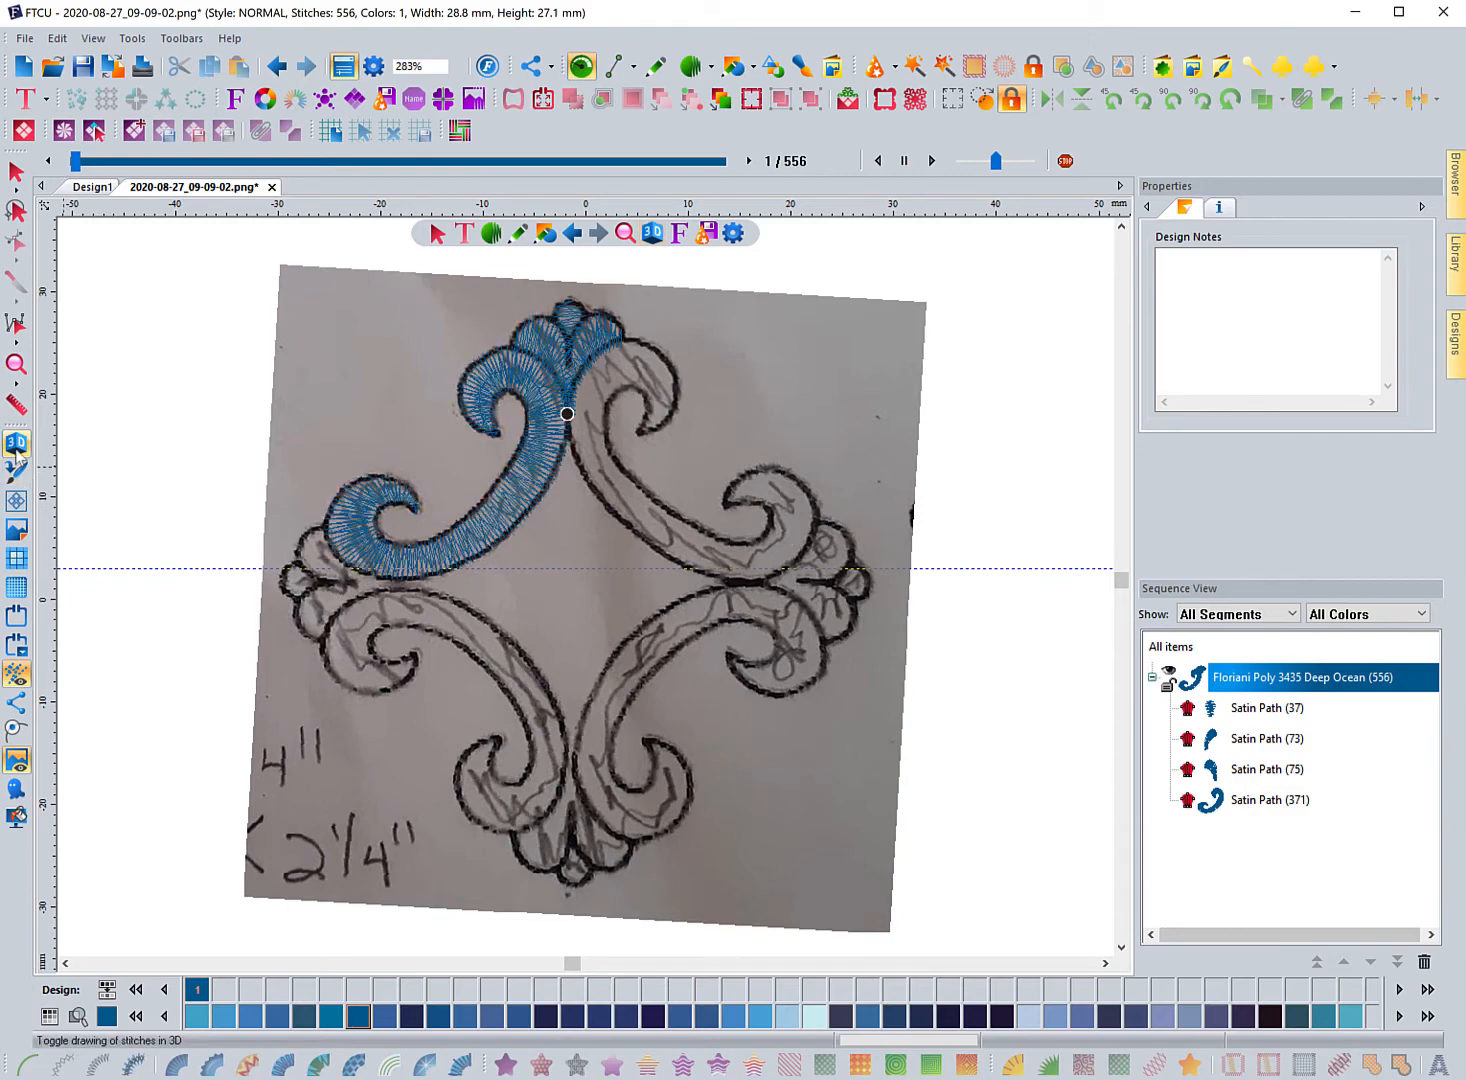
pyautogui.click(16, 364)
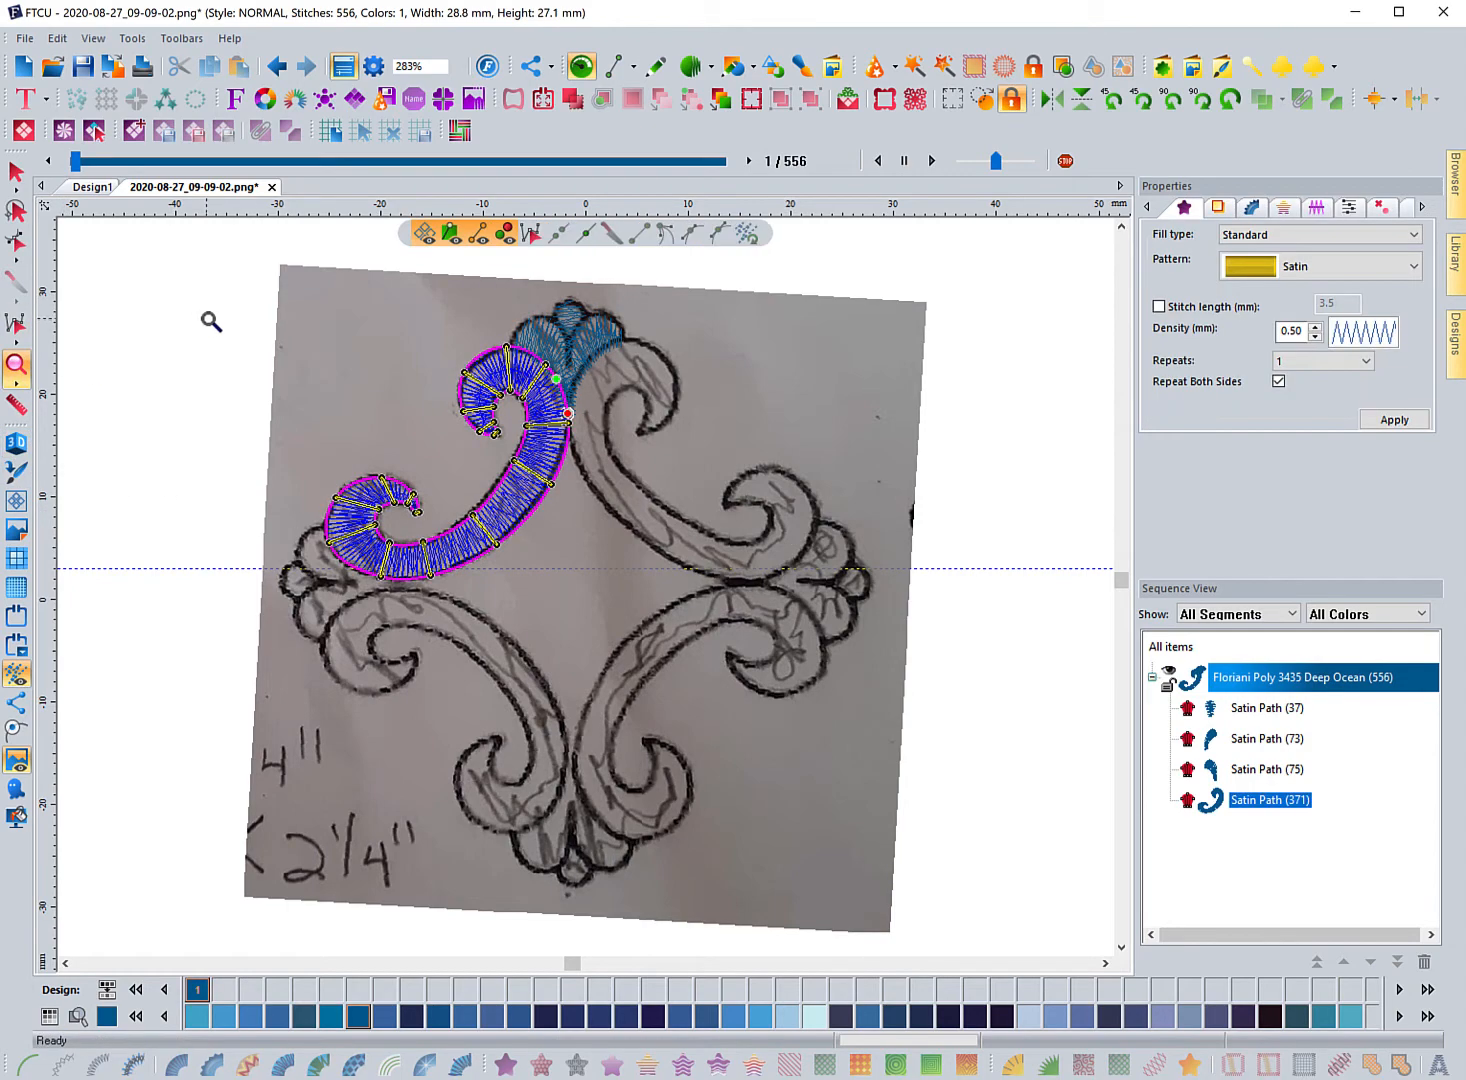
pyautogui.moveTo(291, 271); pyautogui.dragTo(674, 597)
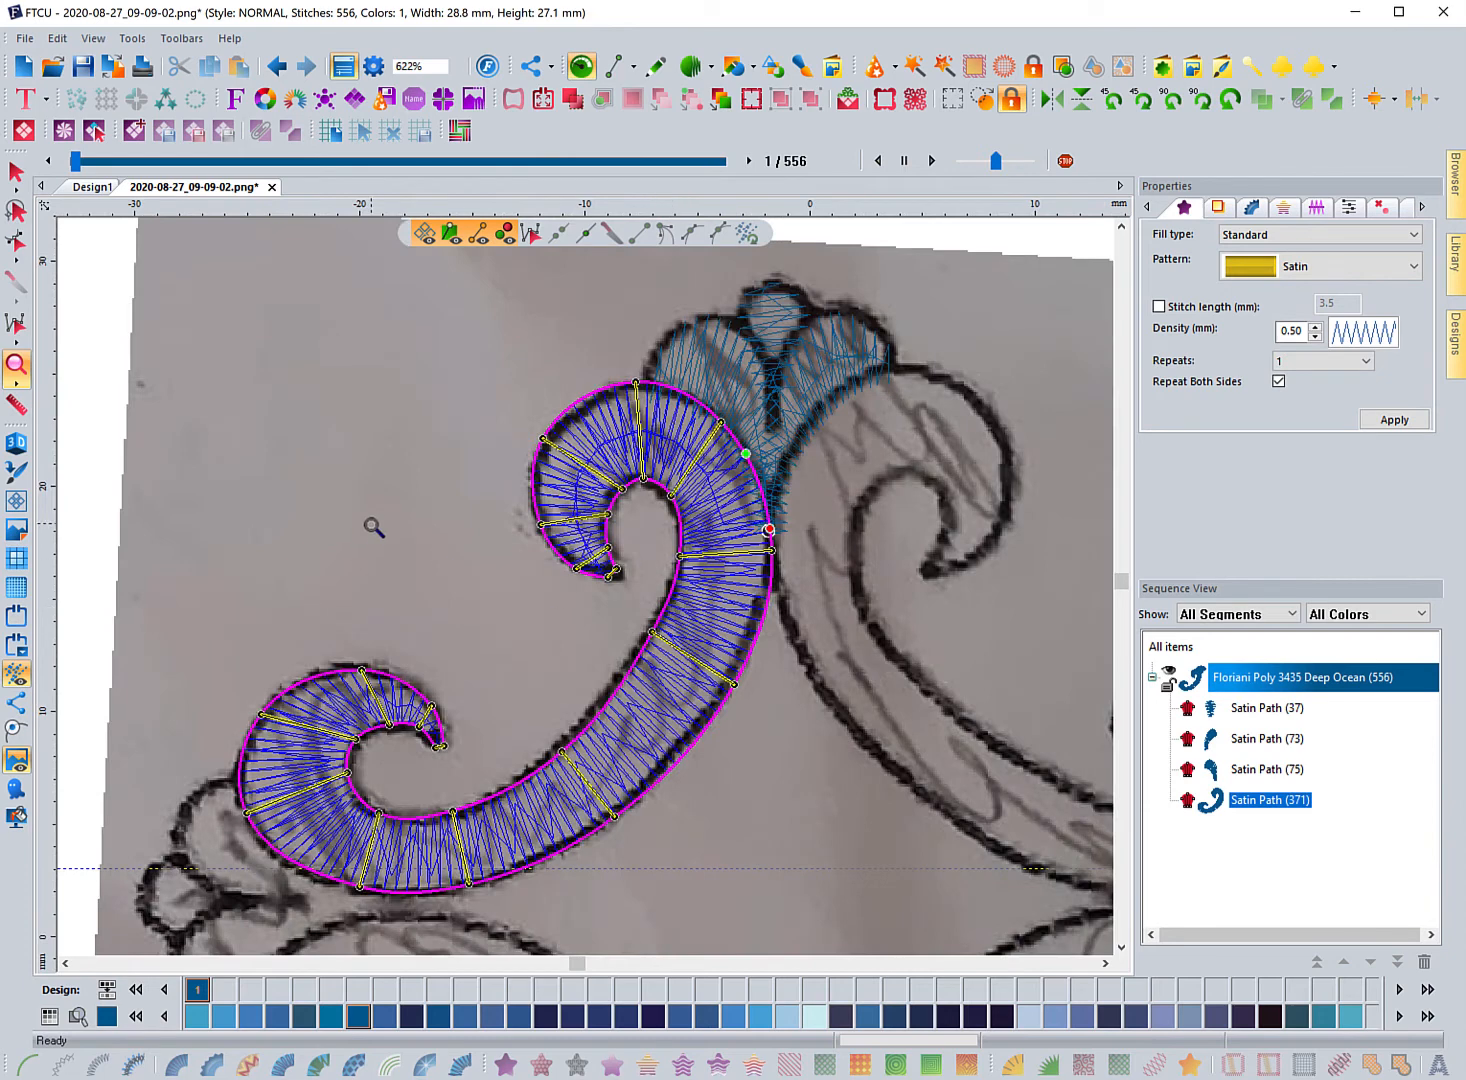
pyautogui.click(16, 176)
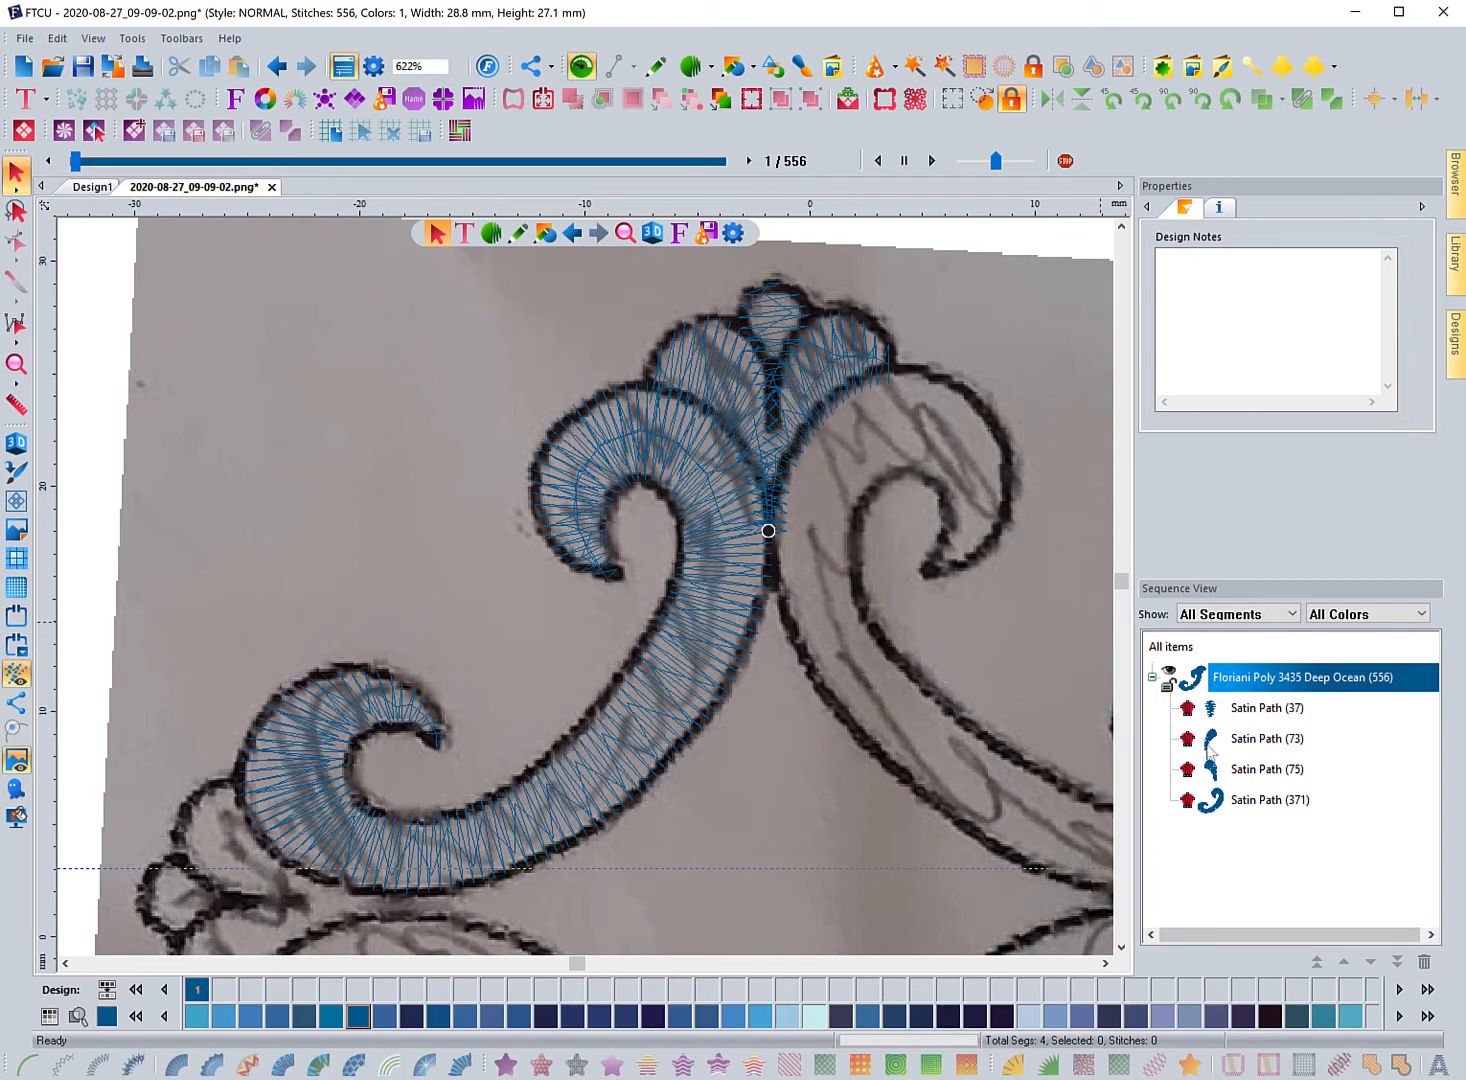
# Select all three top petals and apply Contour underlay together with Parallel underlay.
pyautogui.click(1242, 712)
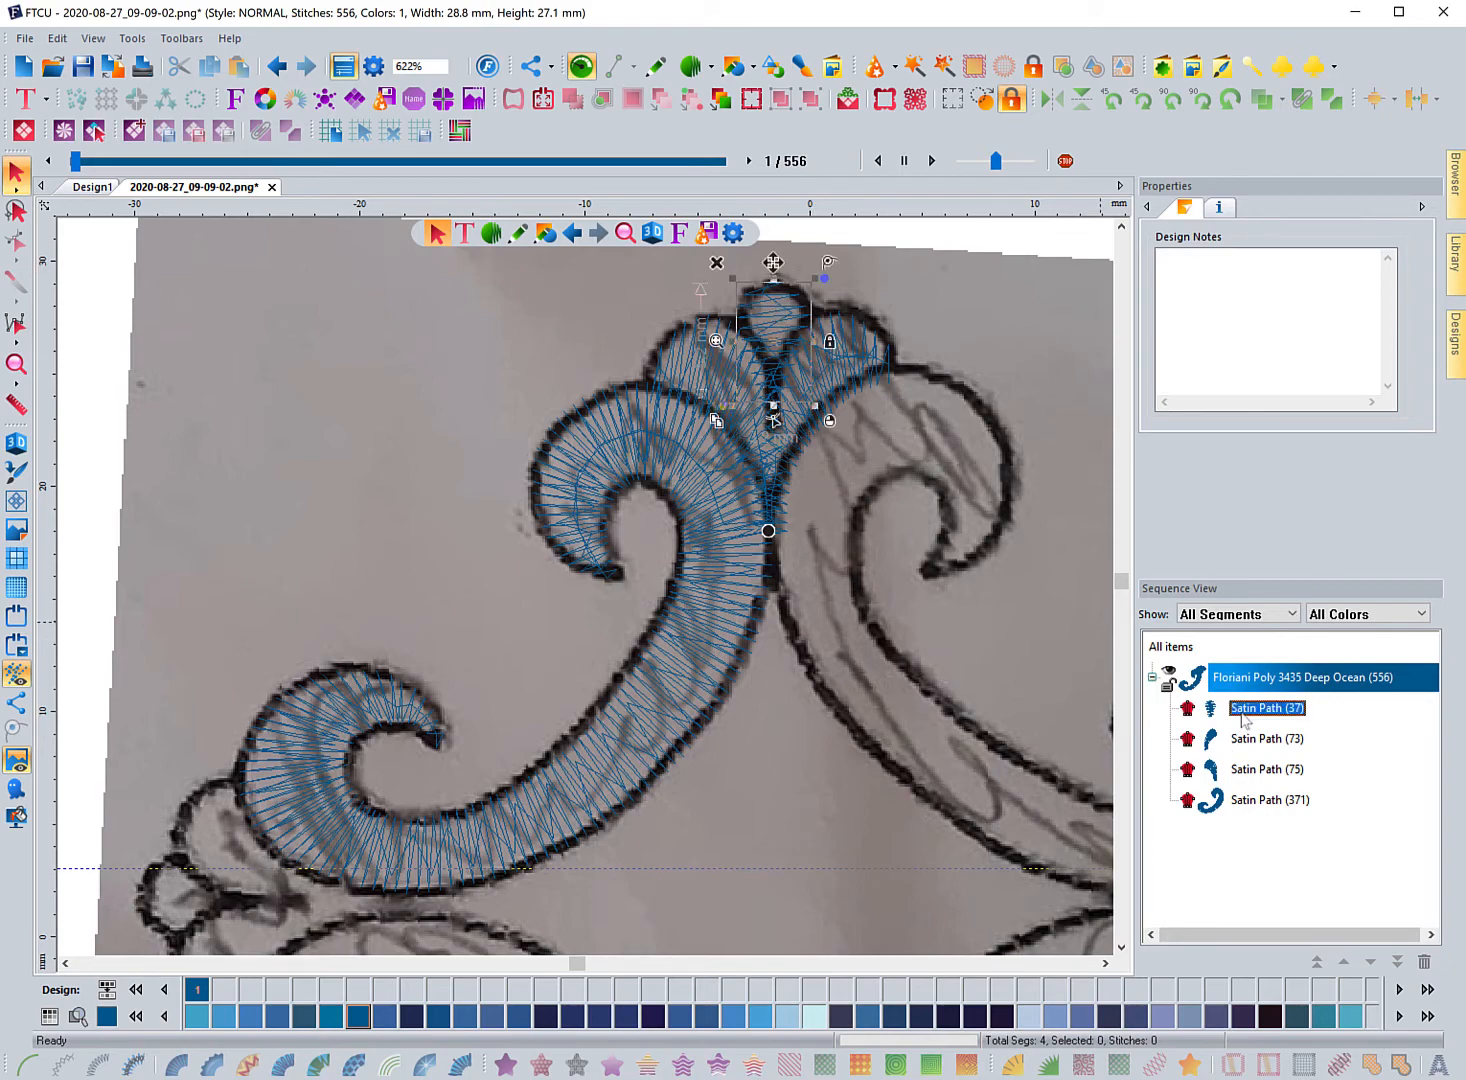
pyautogui.click(1240, 772)
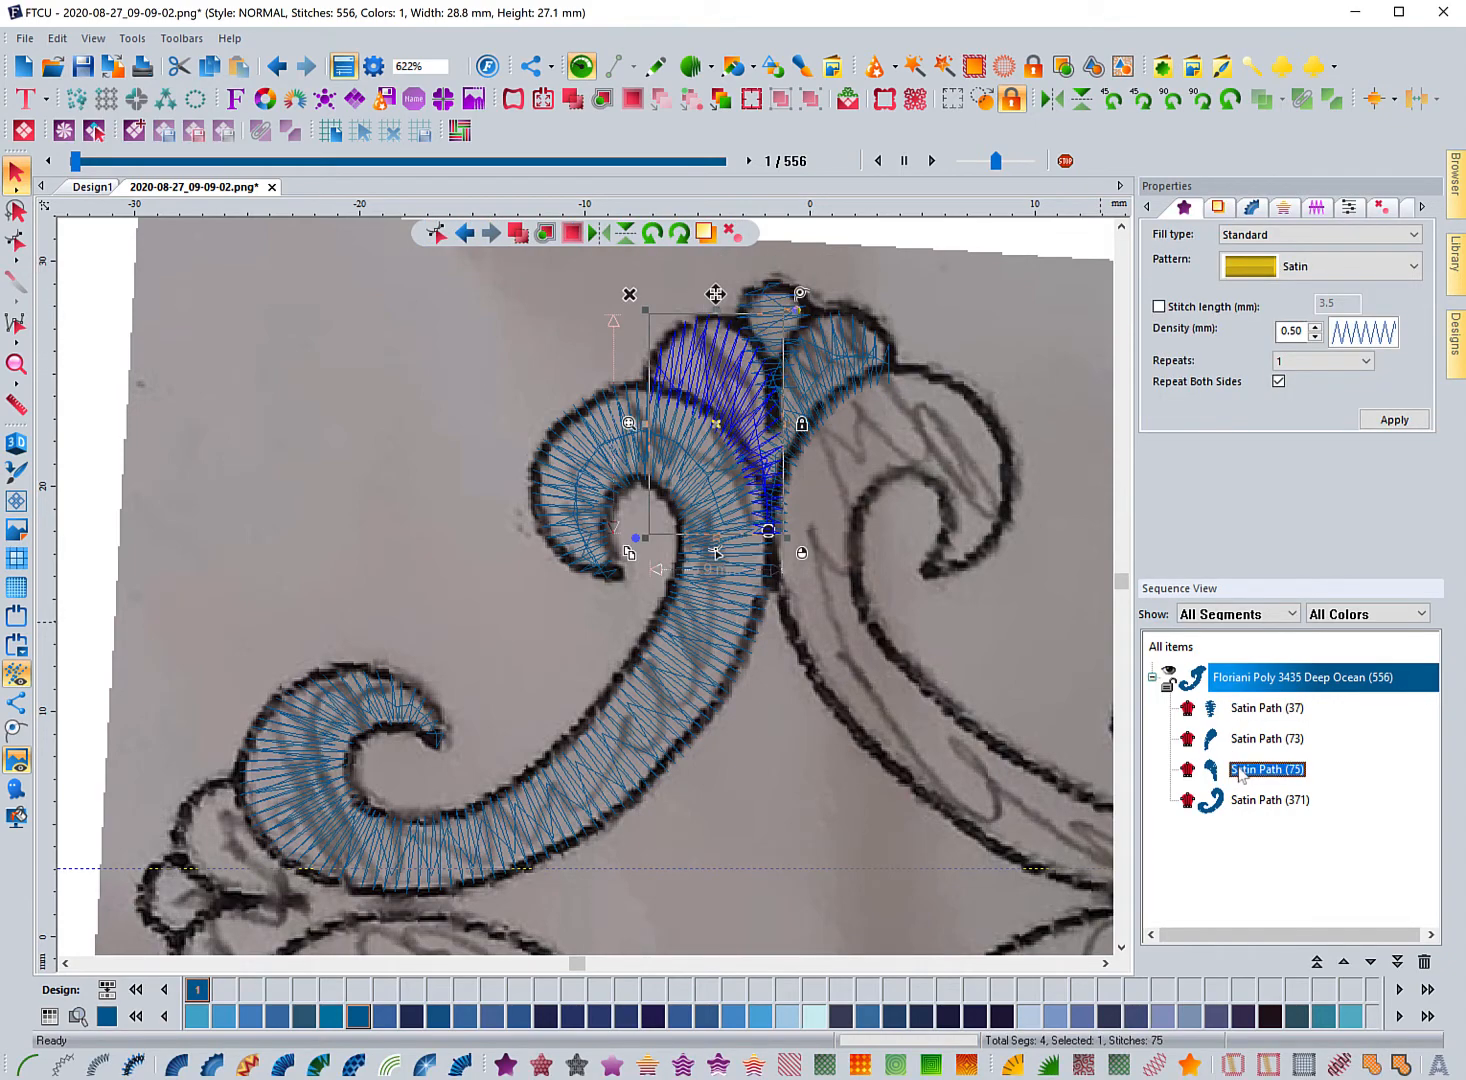
pyautogui.click(1252, 711)
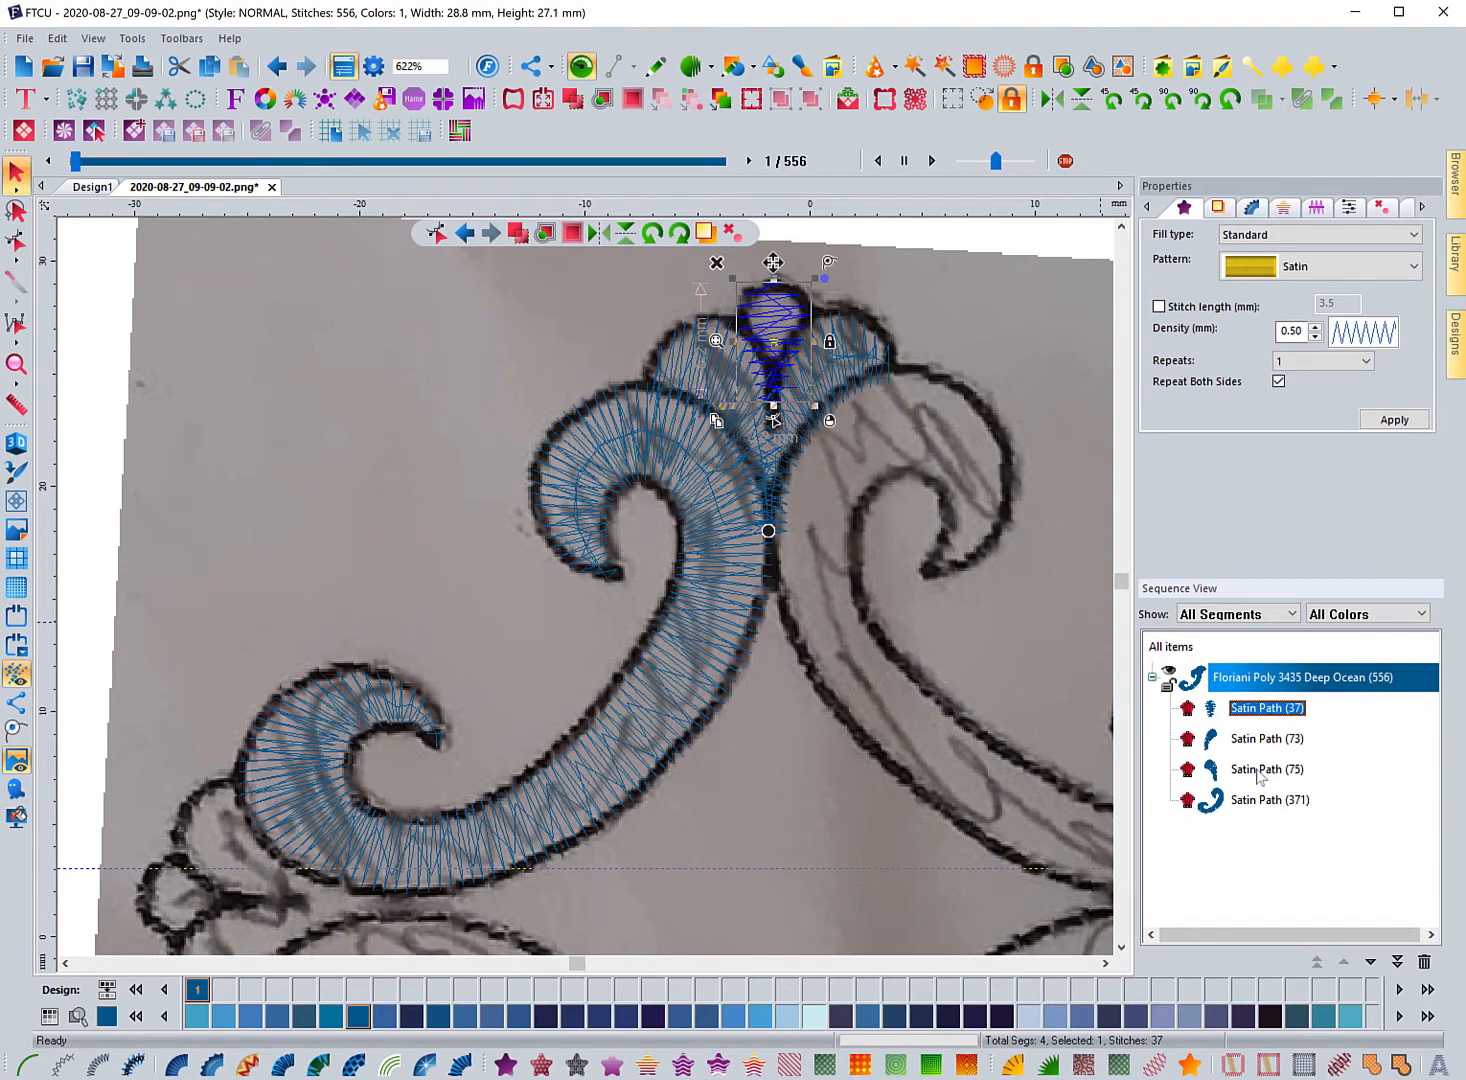
pyautogui.keyDown('shift'); pyautogui.click(1258, 772); pyautogui.keyUp('shift')
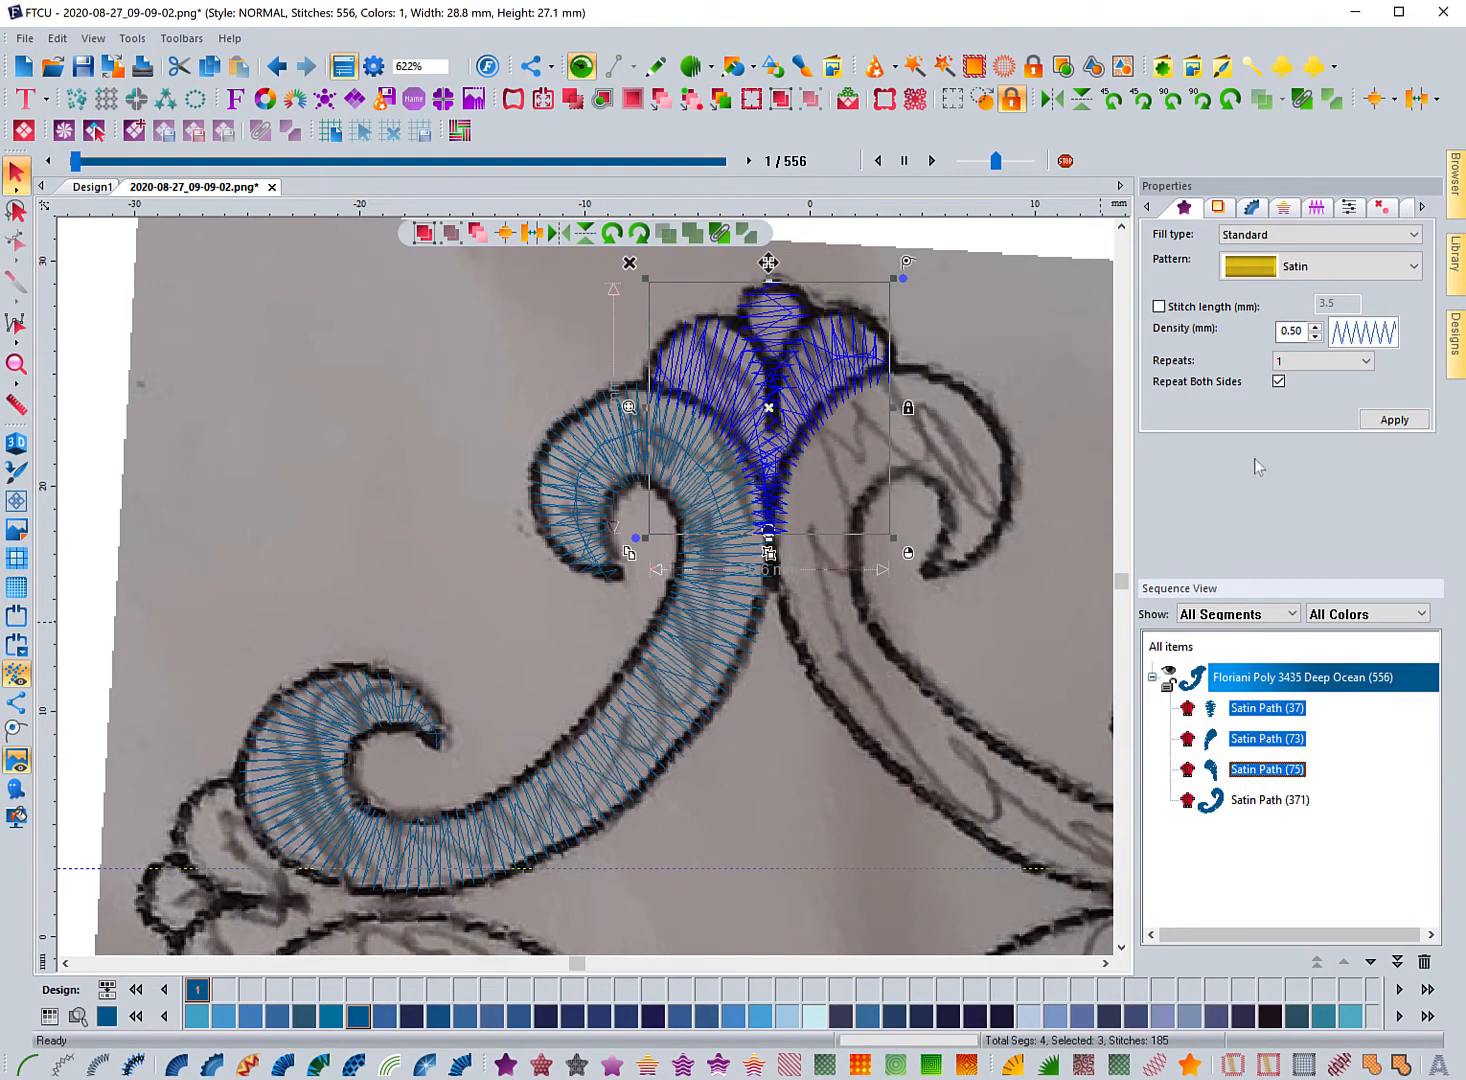
pyautogui.click(1218, 209)
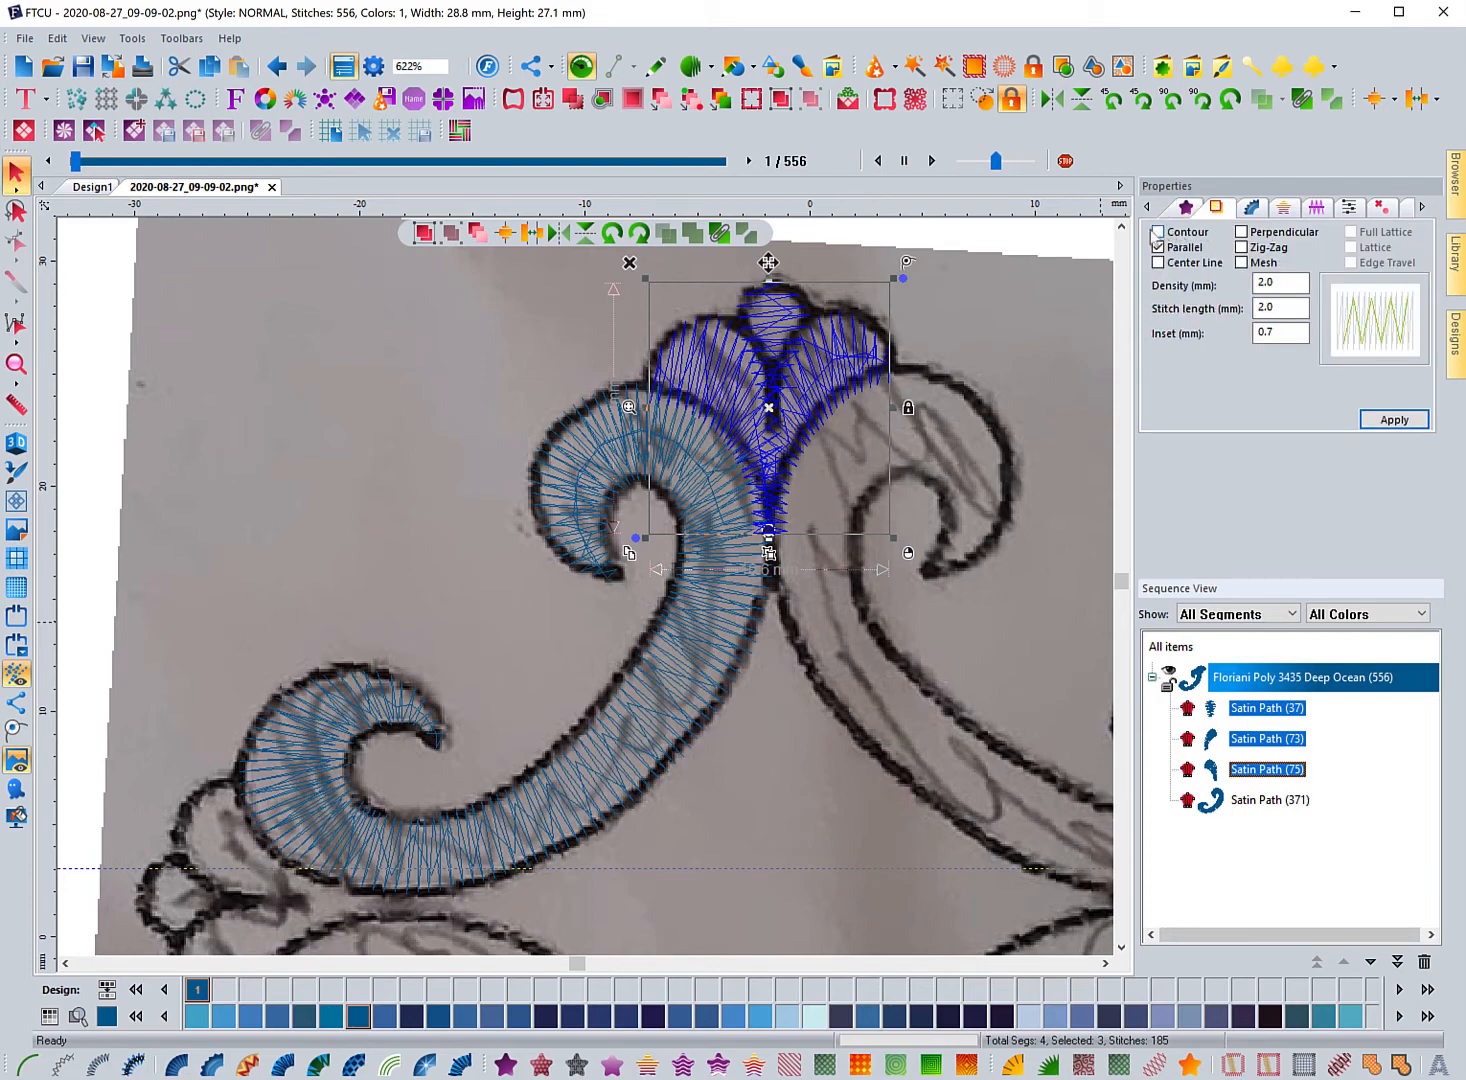
pyautogui.click(1157, 232)
pyautogui.click(1158, 247)
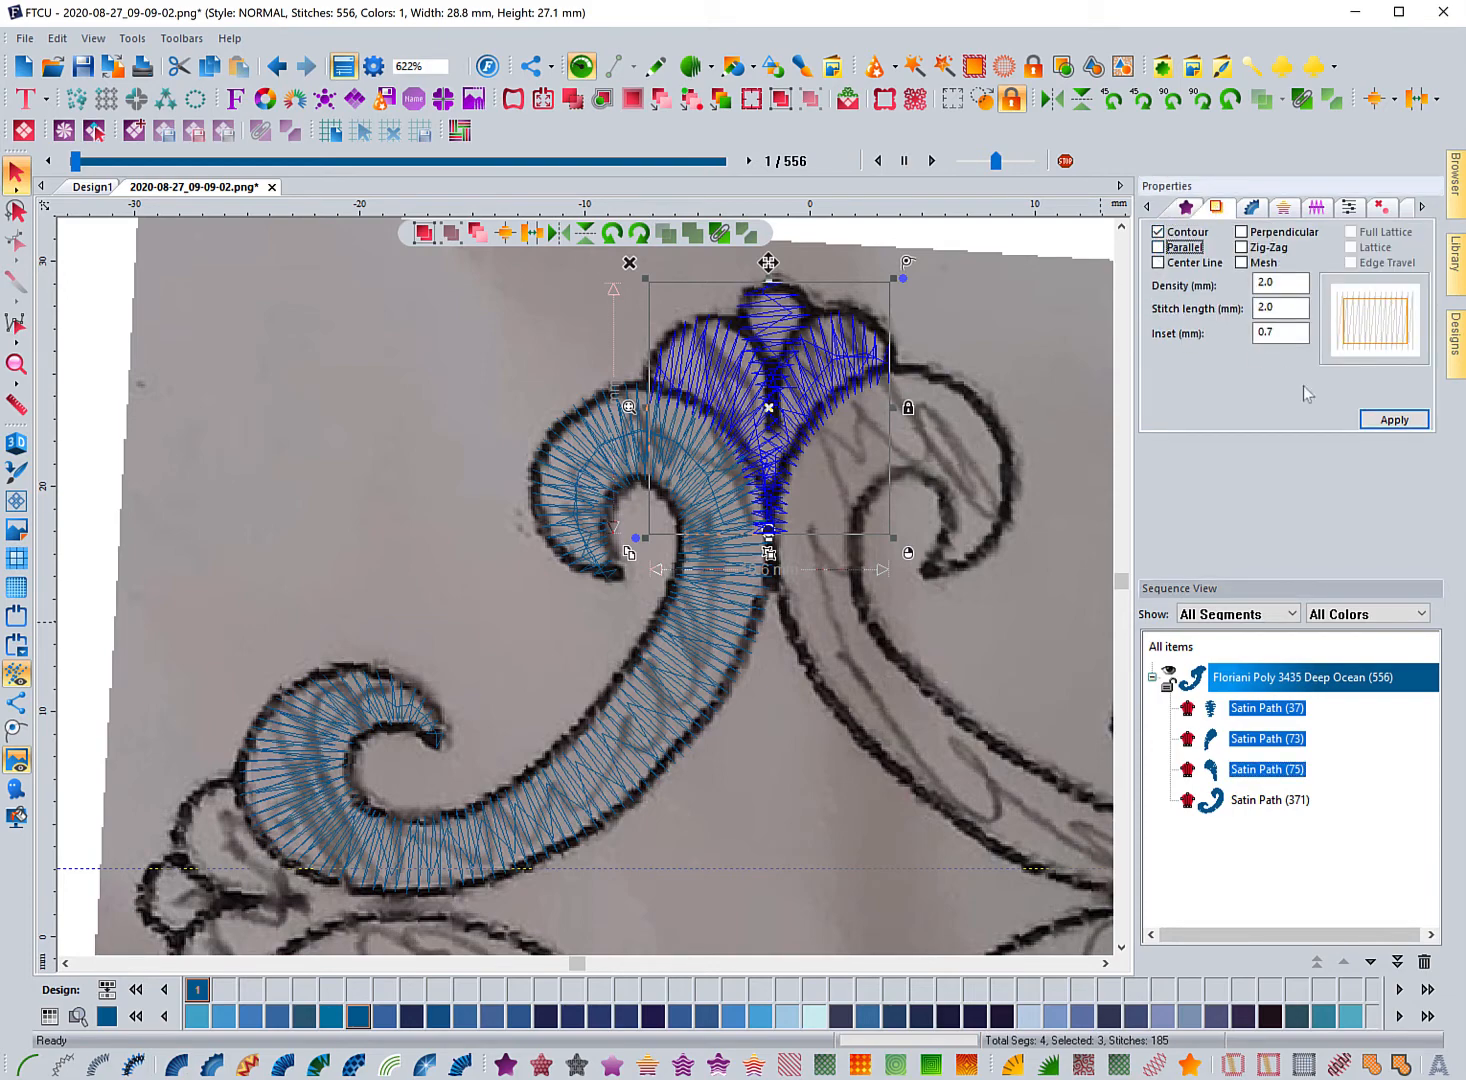
pyautogui.click(1374, 422)
pyautogui.click(1158, 247)
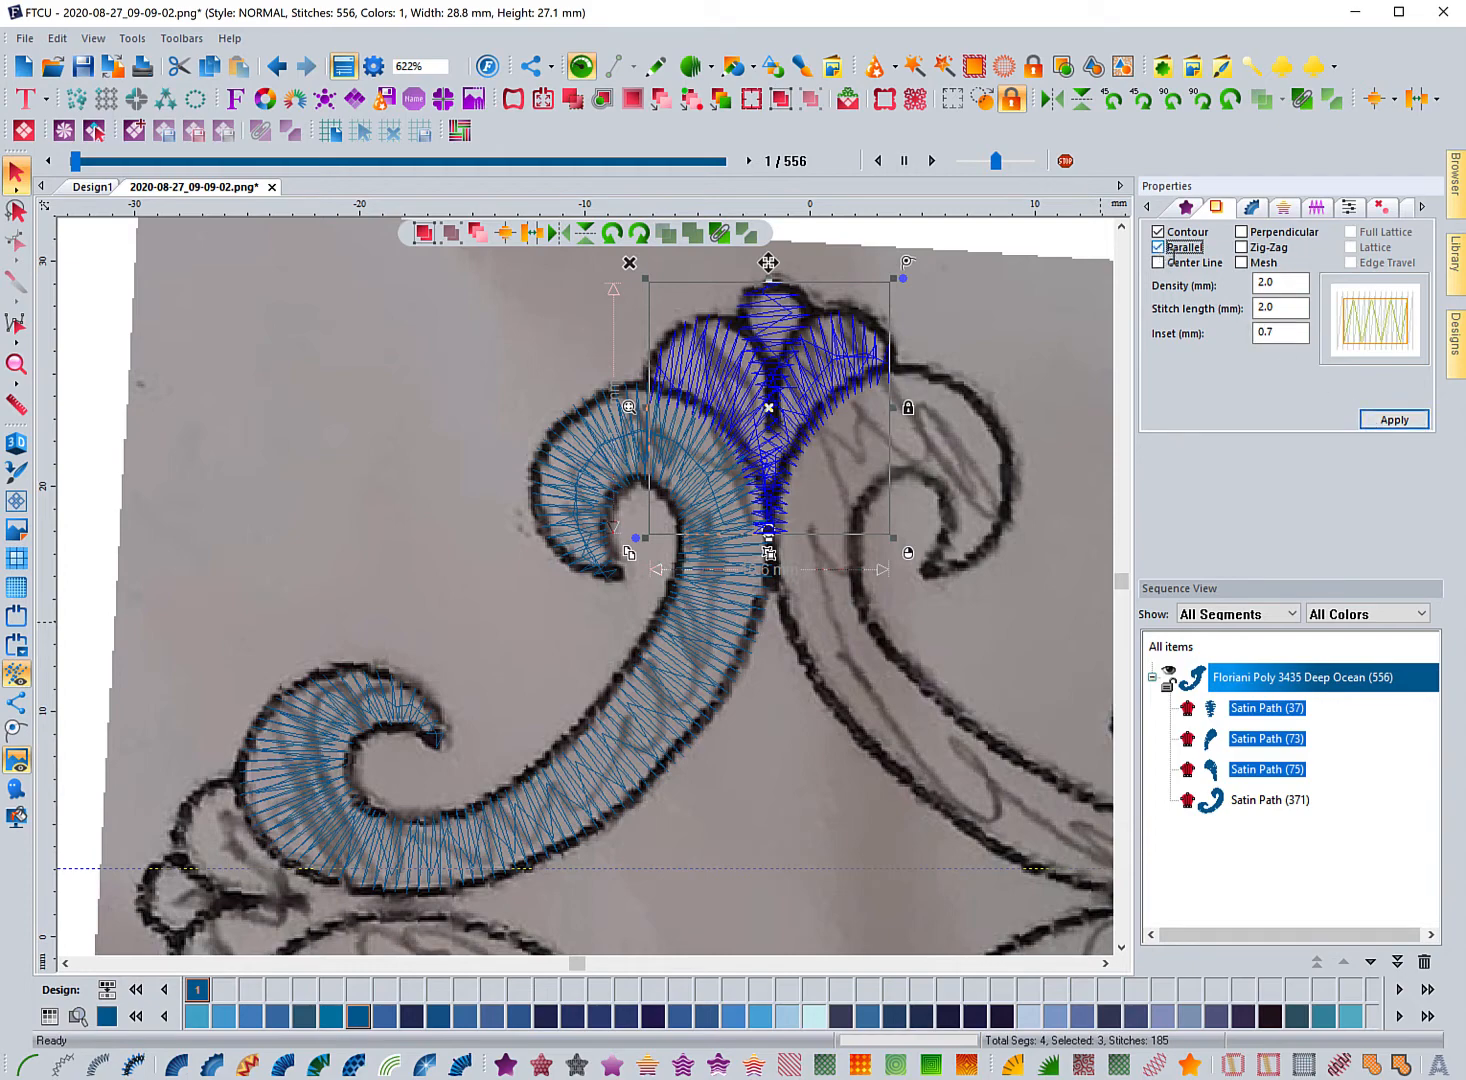
pyautogui.click(1395, 421)
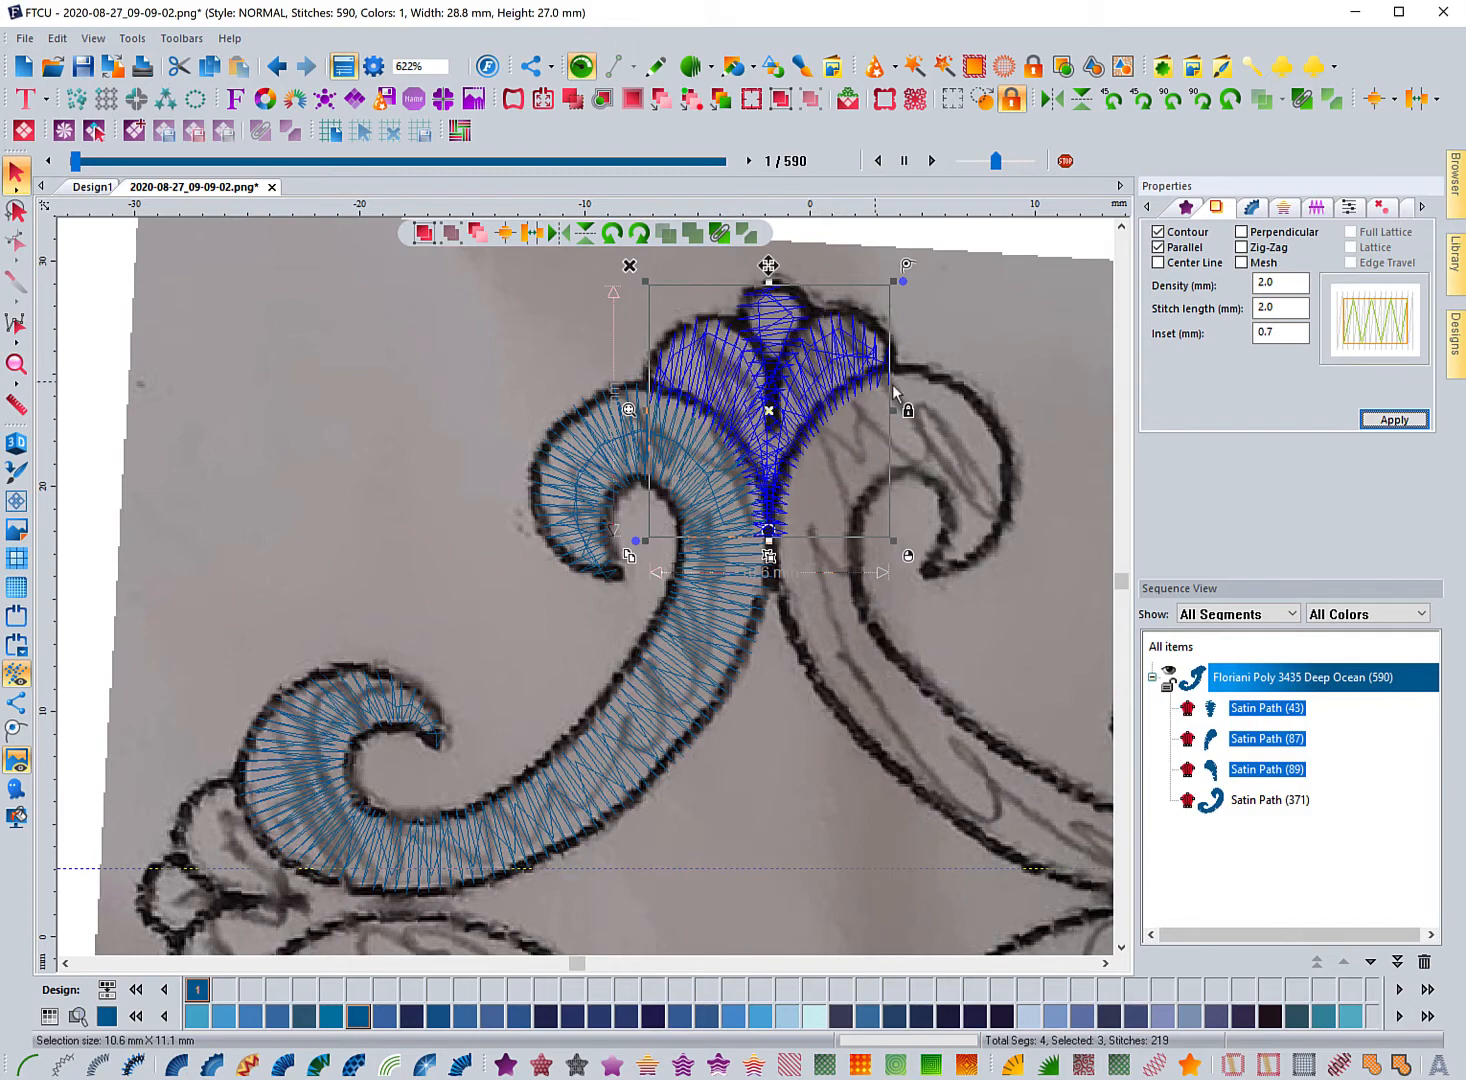
# Give the three petals absolute pull compensation of 0.3 mm and push compensation of 1 line on both sides.
pyautogui.click(1317, 209)
pyautogui.click(1325, 248)
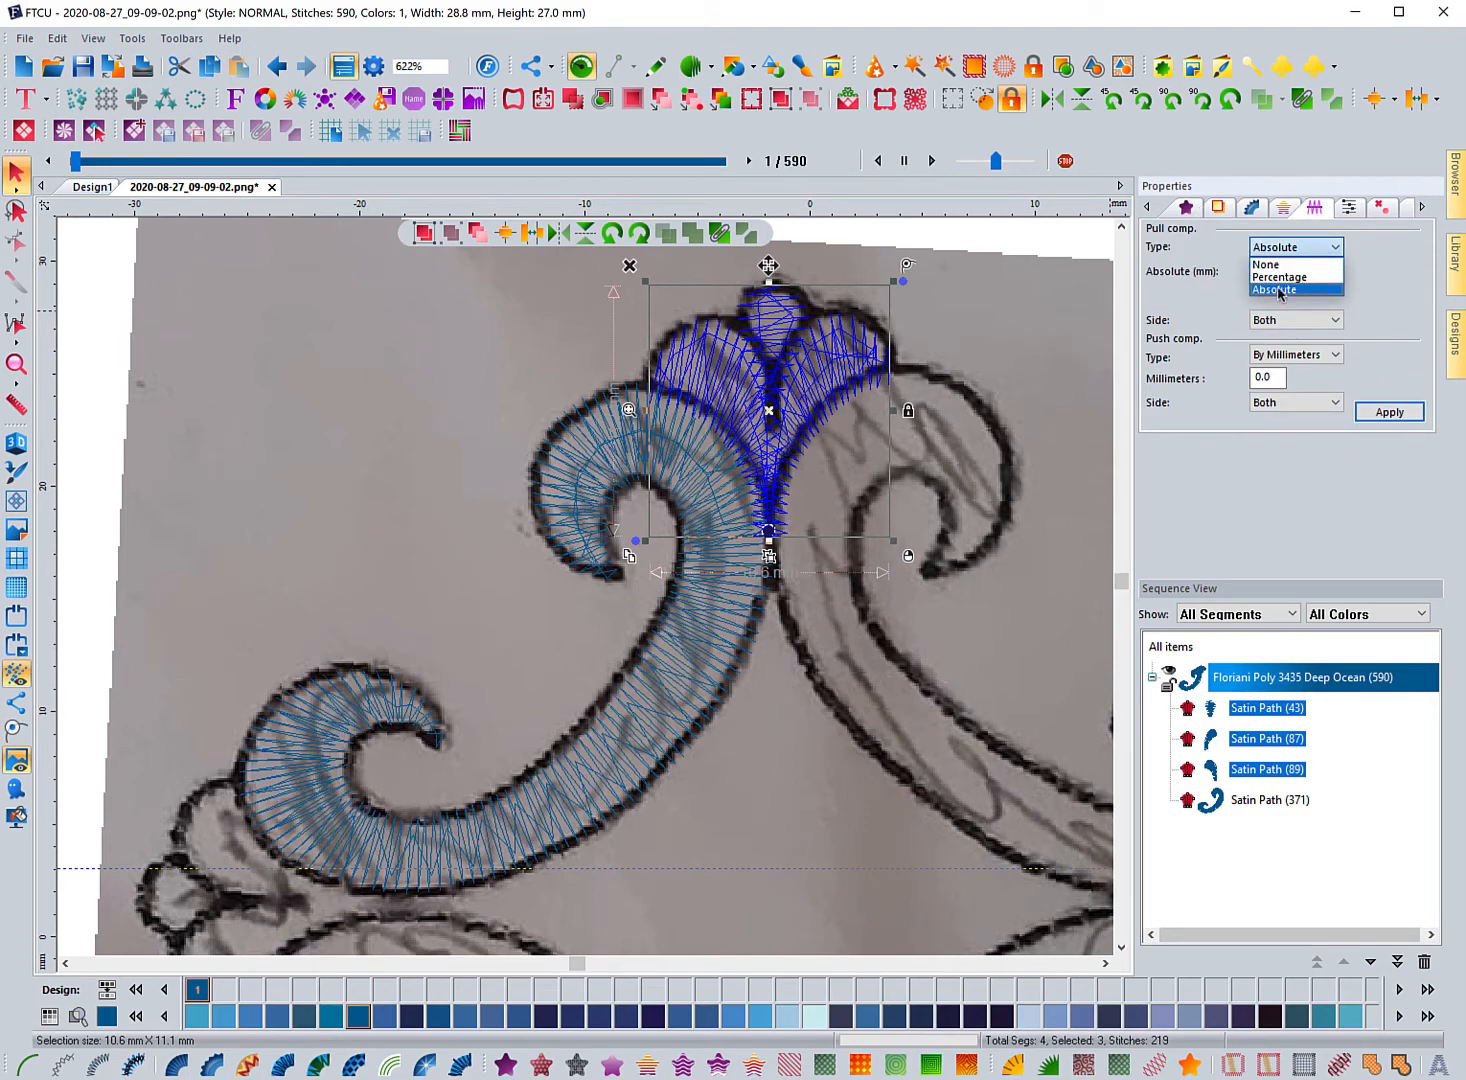
pyautogui.click(1279, 290)
pyautogui.moveTo(1262, 271); pyautogui.dragTo(1273, 272)
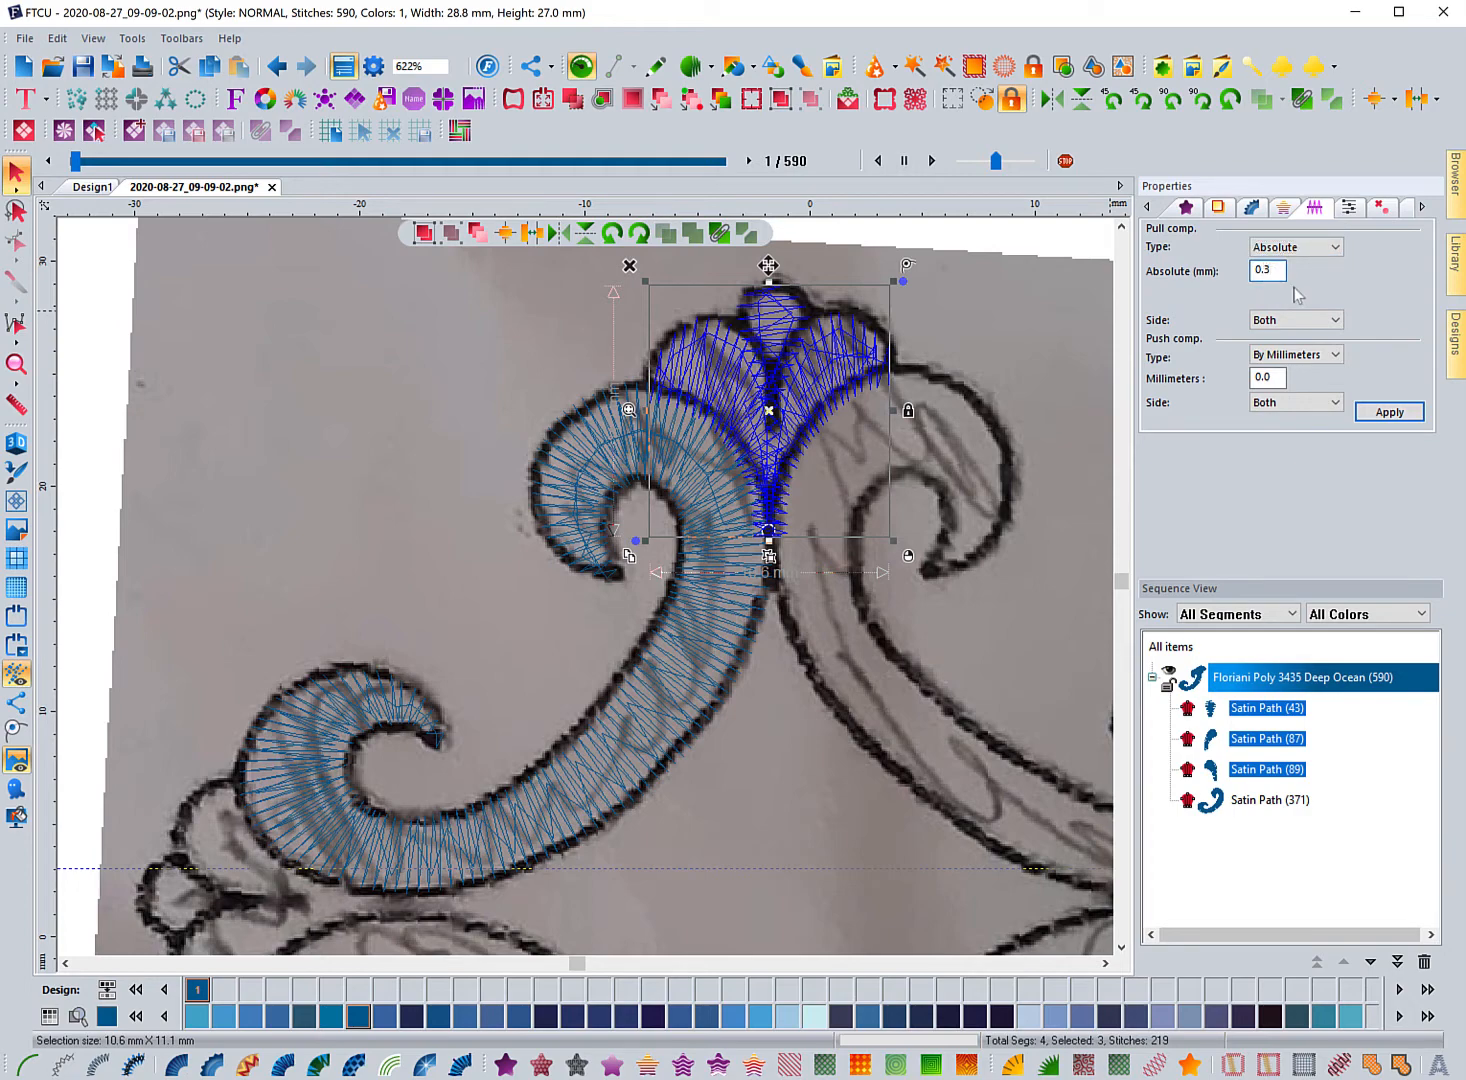
pyautogui.click(1295, 355)
pyautogui.click(1289, 397)
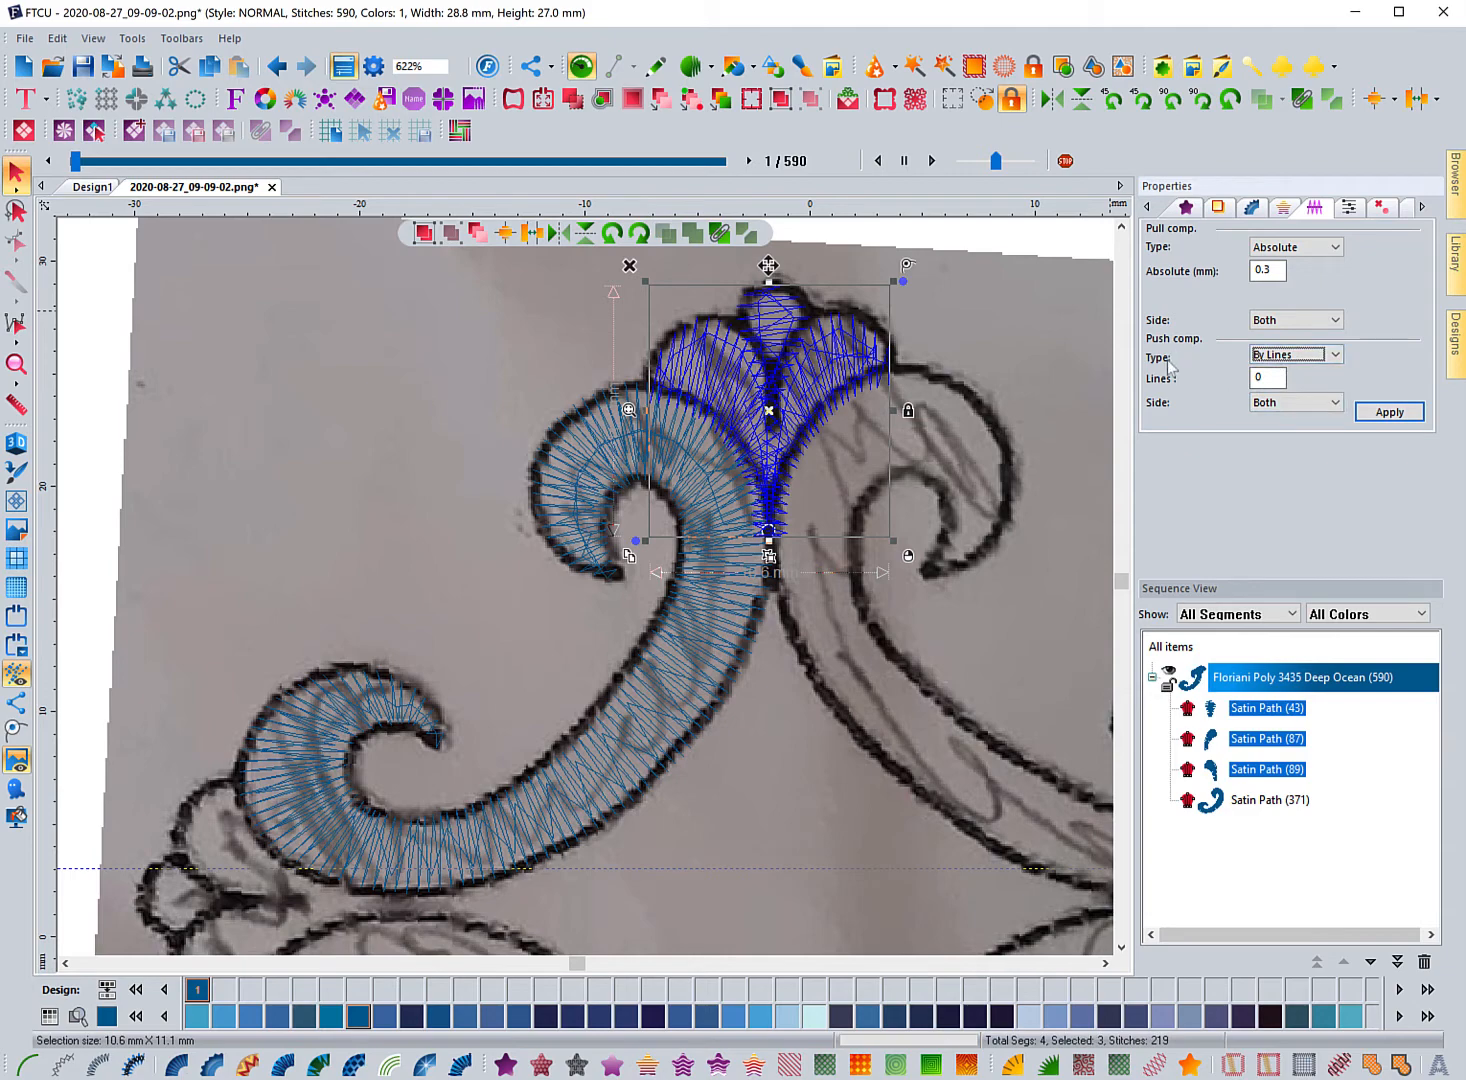
pyautogui.press('Tab')
pyautogui.write('1')
pyautogui.click(1390, 412)
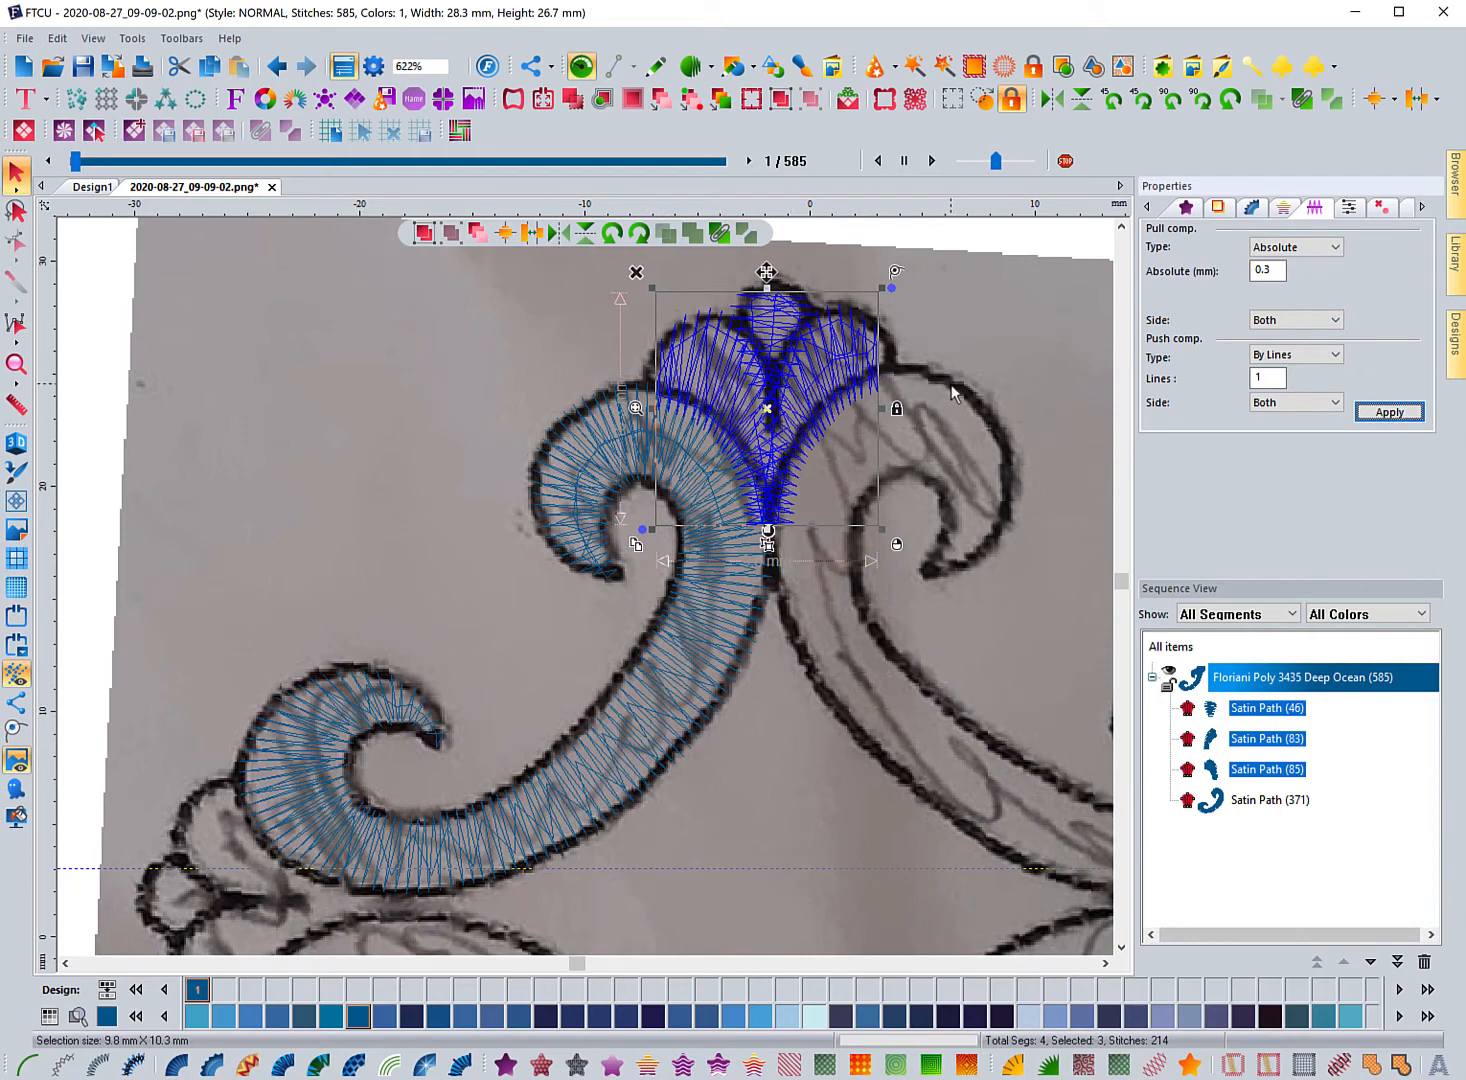
pyautogui.click(1035, 303)
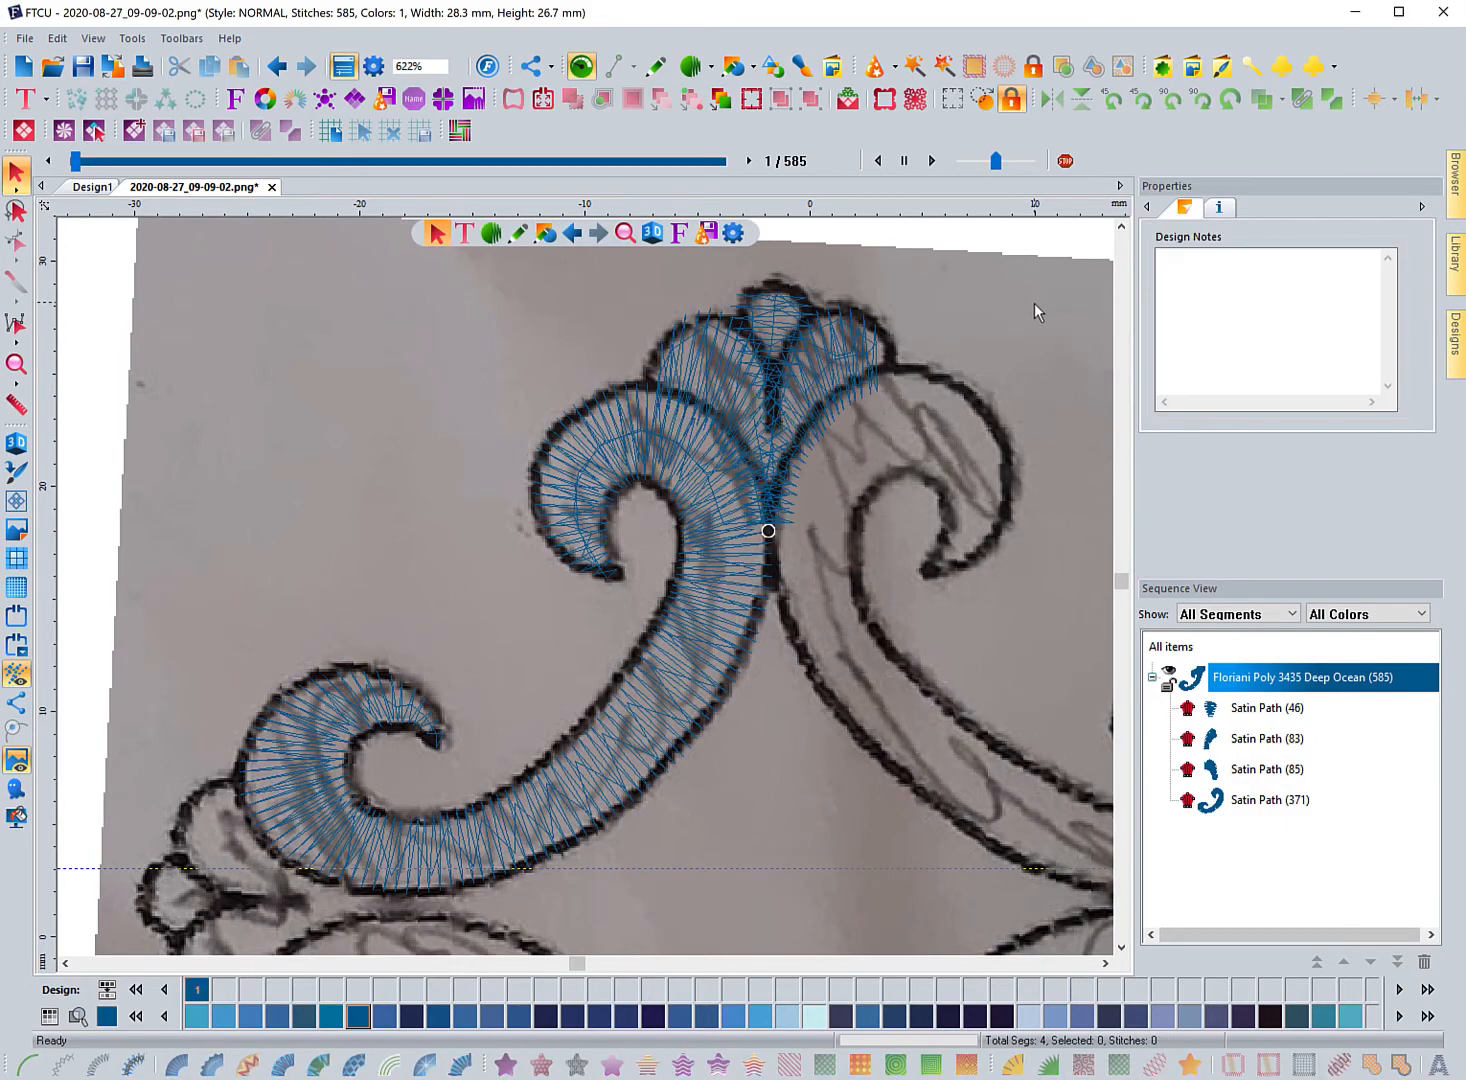
# Check the compensated petals in 3D, and measure the stitch overlap between the centre and left petals and near the centre petal's base.
pyautogui.click(20, 443)
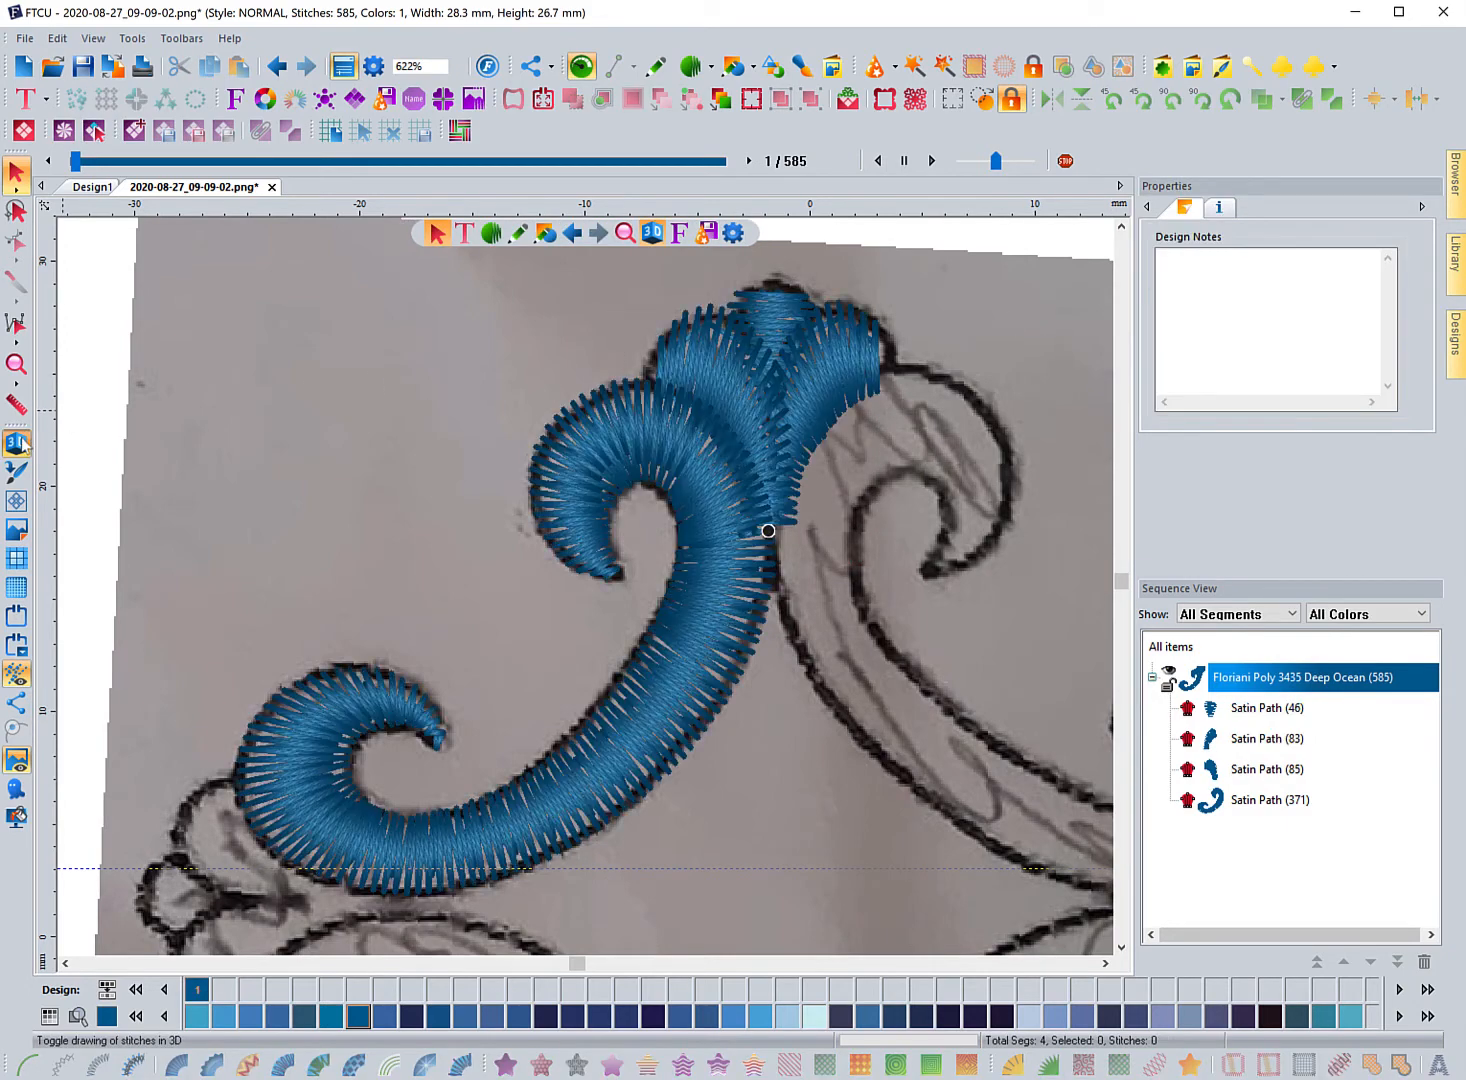
pyautogui.click(20, 443)
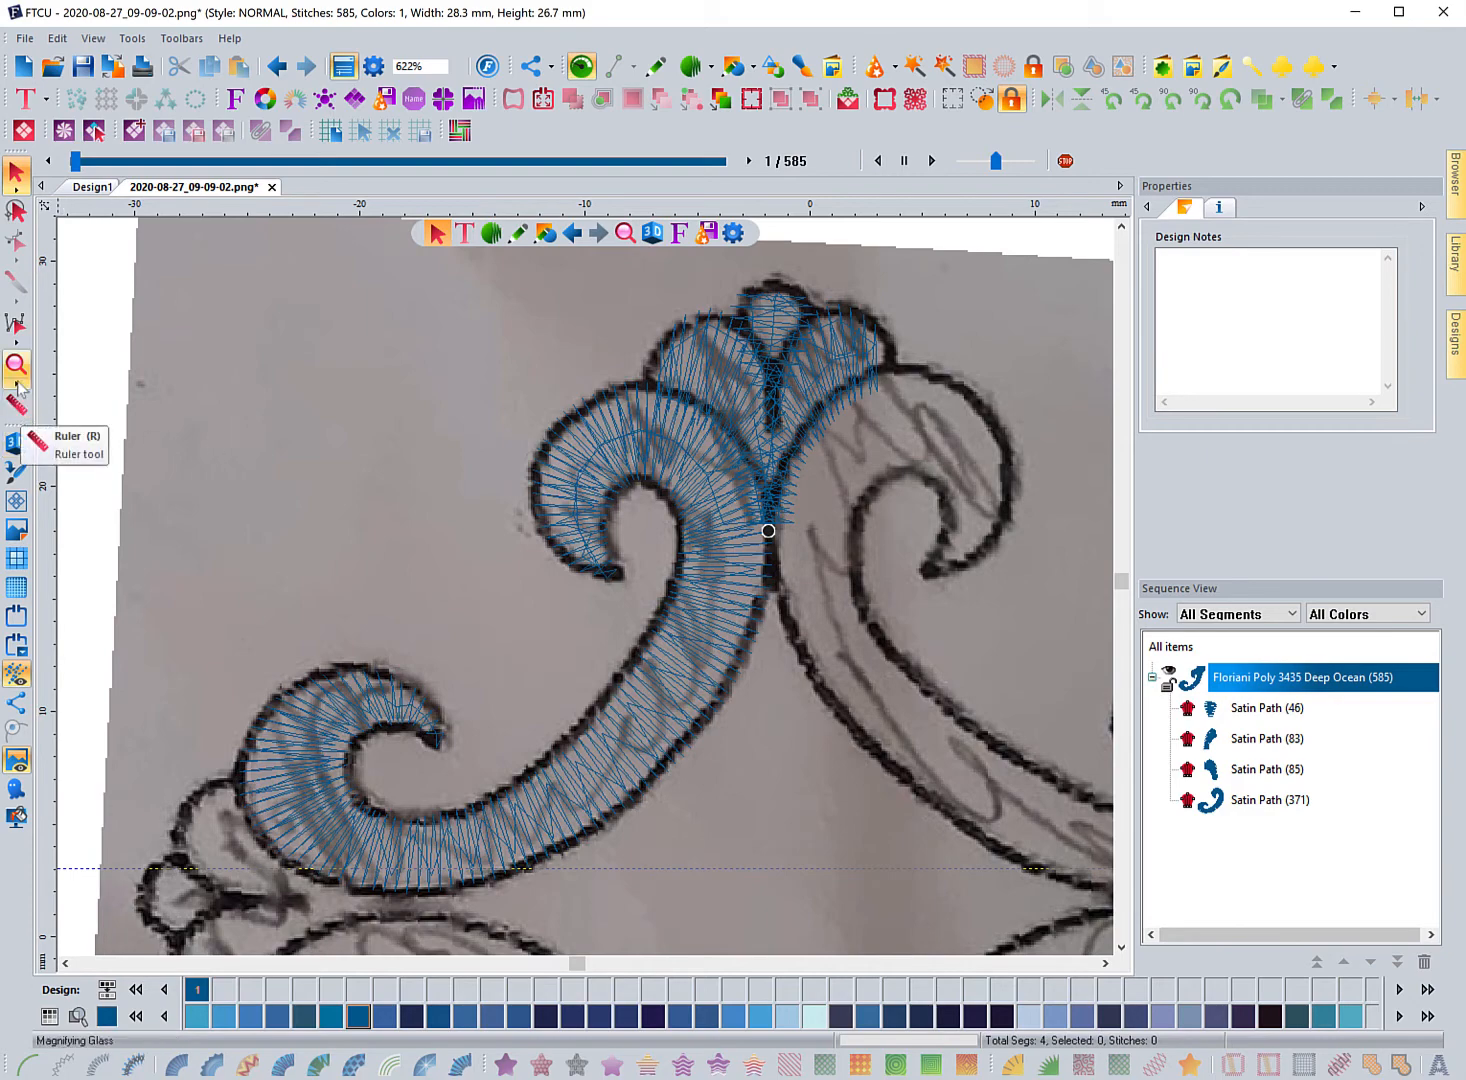
pyautogui.click(16, 364)
pyautogui.moveTo(722, 297); pyautogui.dragTo(848, 526)
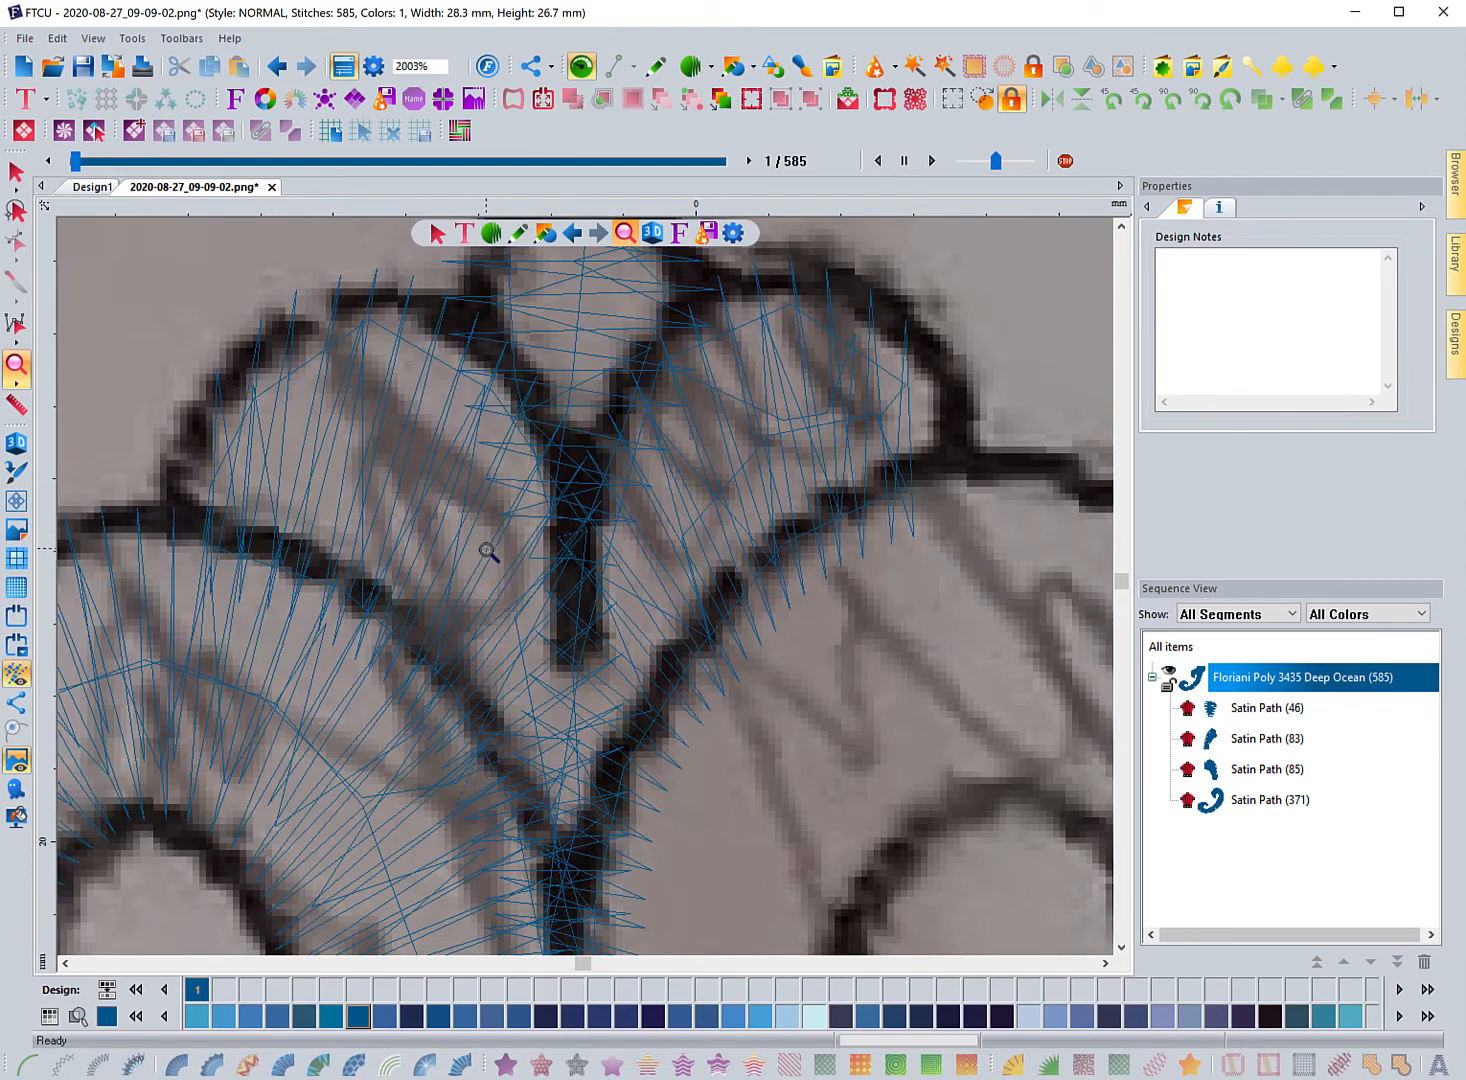
pyautogui.click(16, 404)
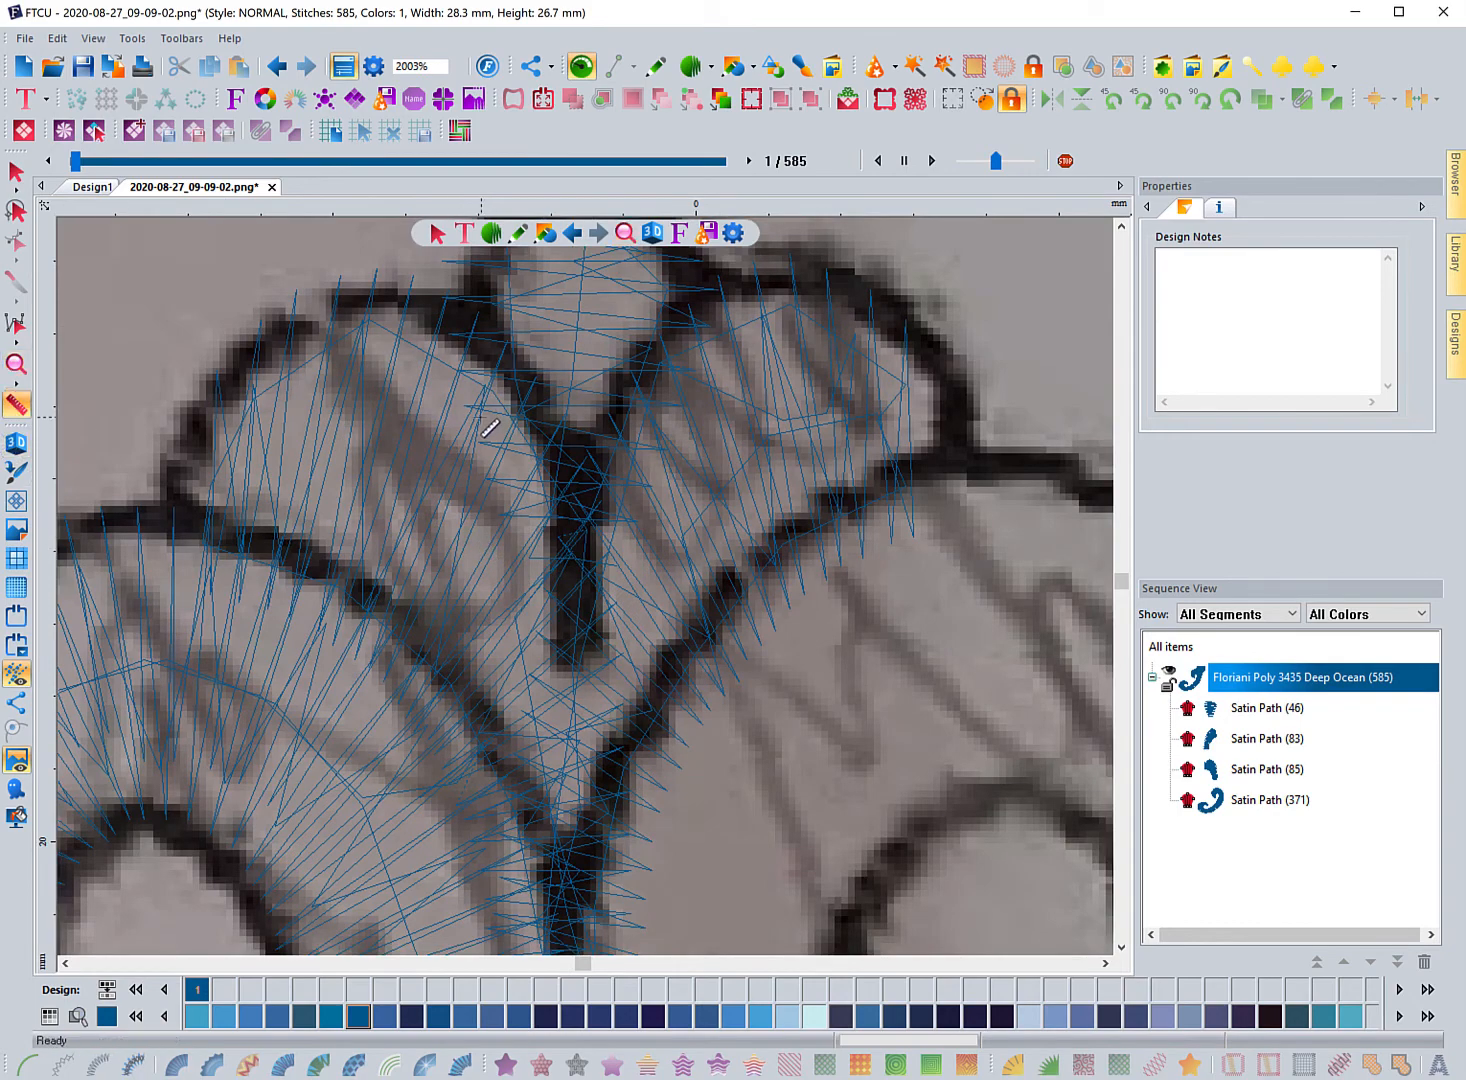
pyautogui.moveTo(474, 410); pyautogui.dragTo(539, 409)
pyautogui.moveTo(449, 334); pyautogui.dragTo(512, 342)
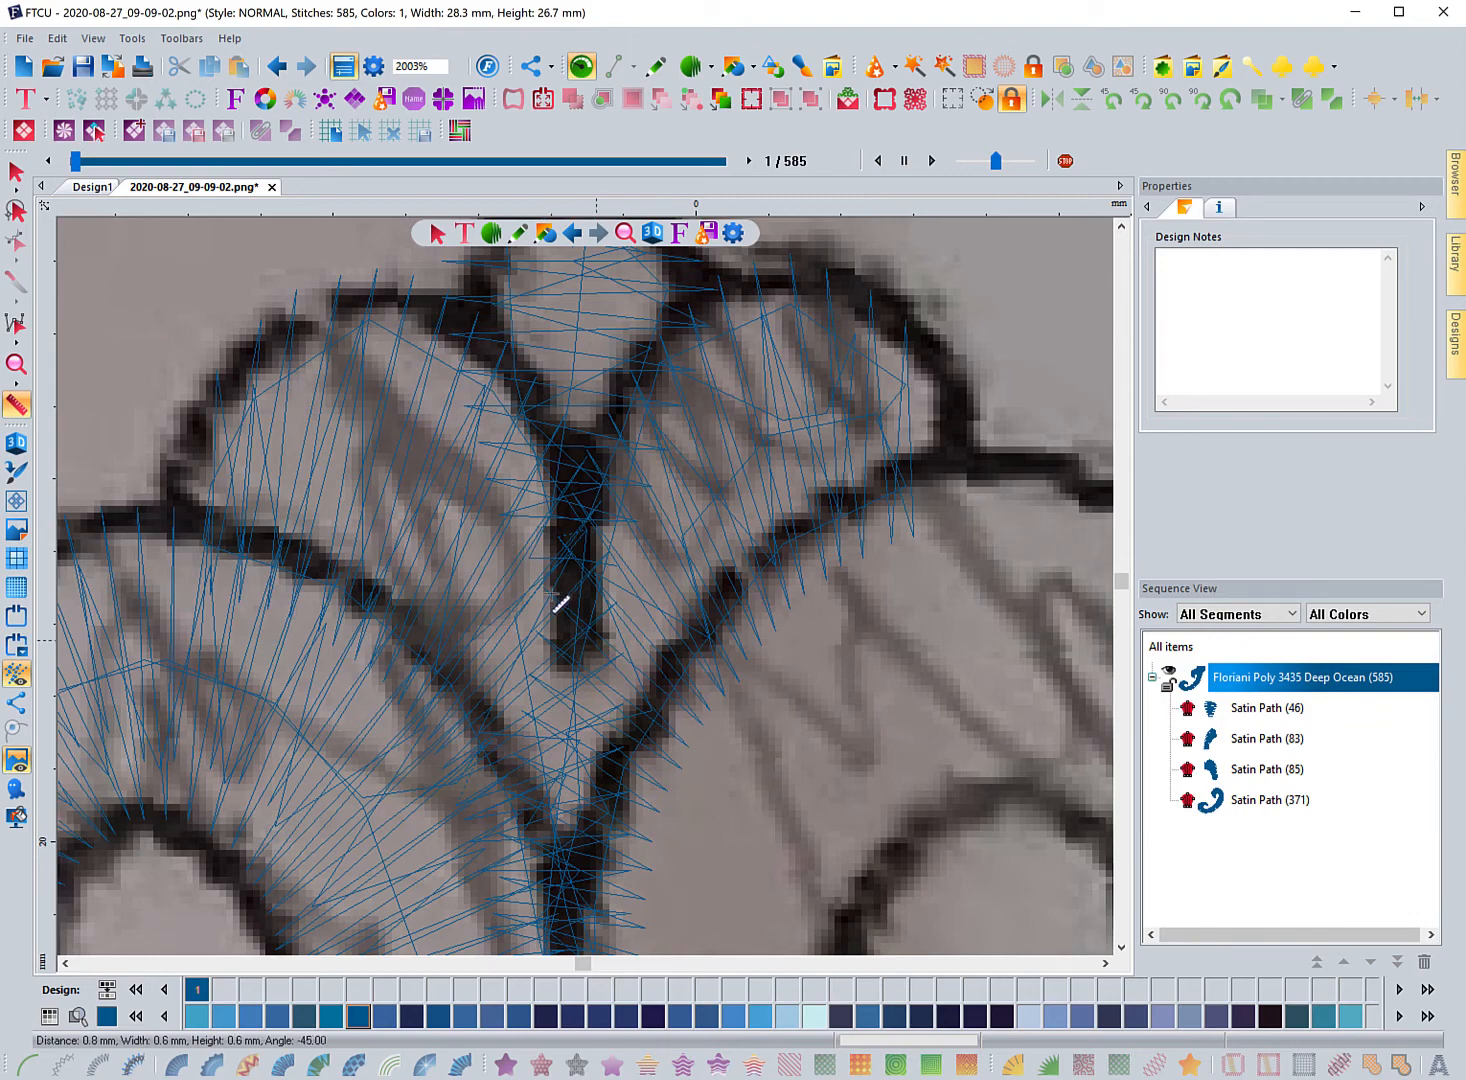
pyautogui.moveTo(561, 604); pyautogui.dragTo(600, 646)
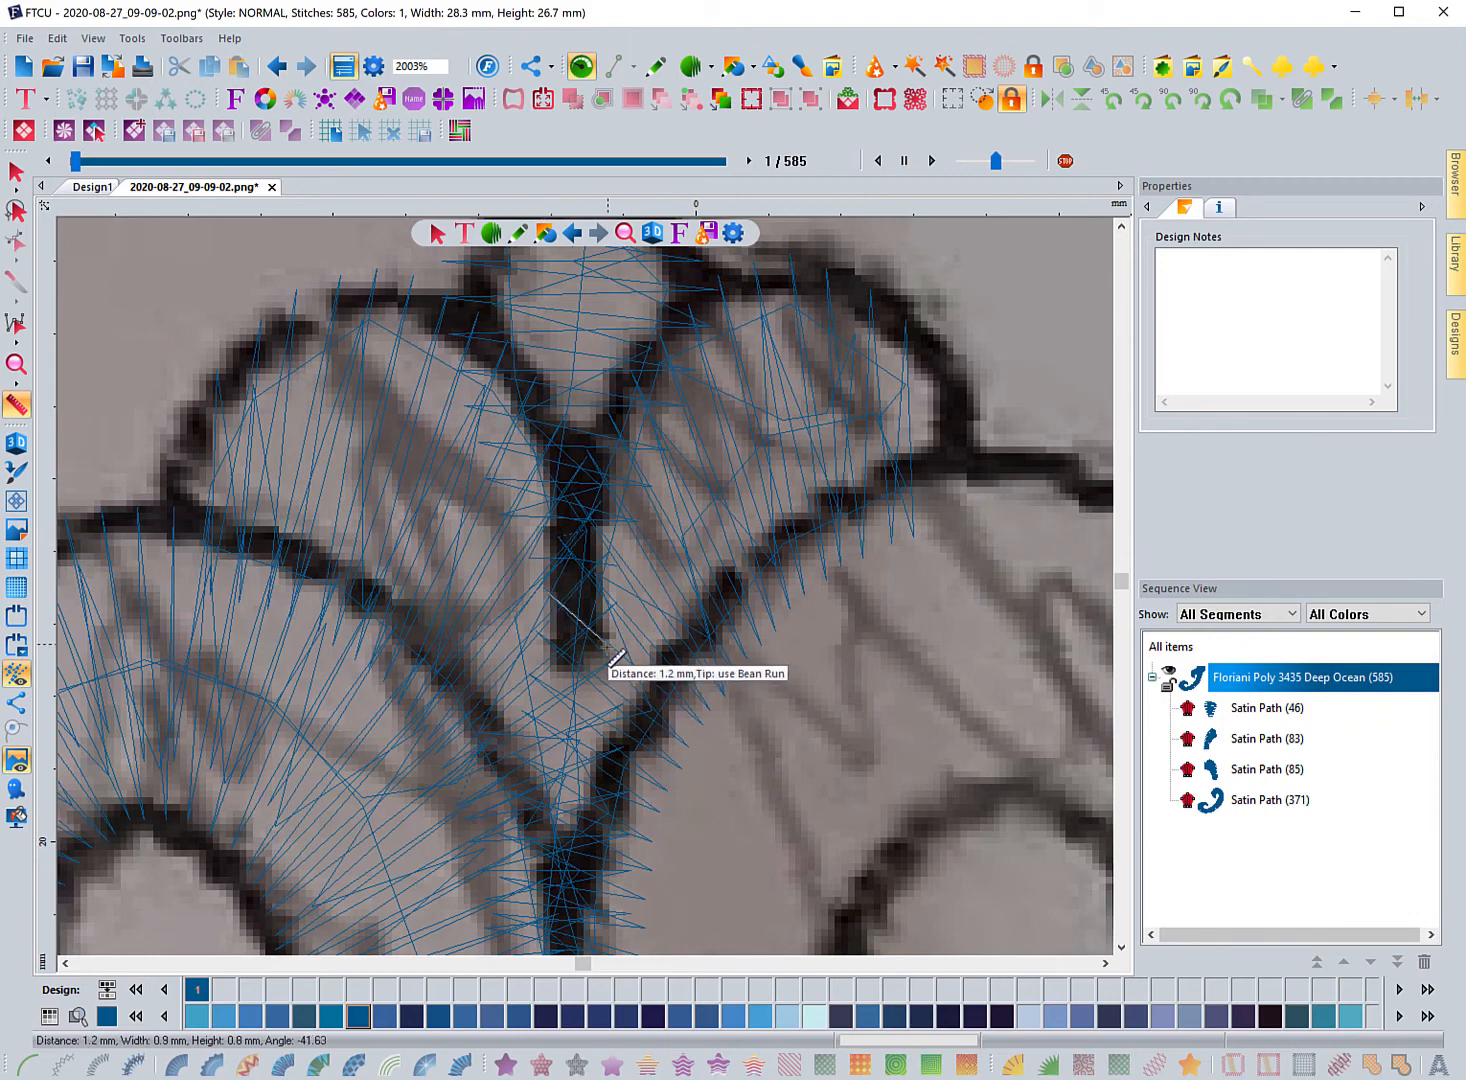
# Inspect where the left petal meets the scroll's upper curl and measure how far their stitches overlap.
pyautogui.click(17, 366)
pyautogui.click(17, 366)
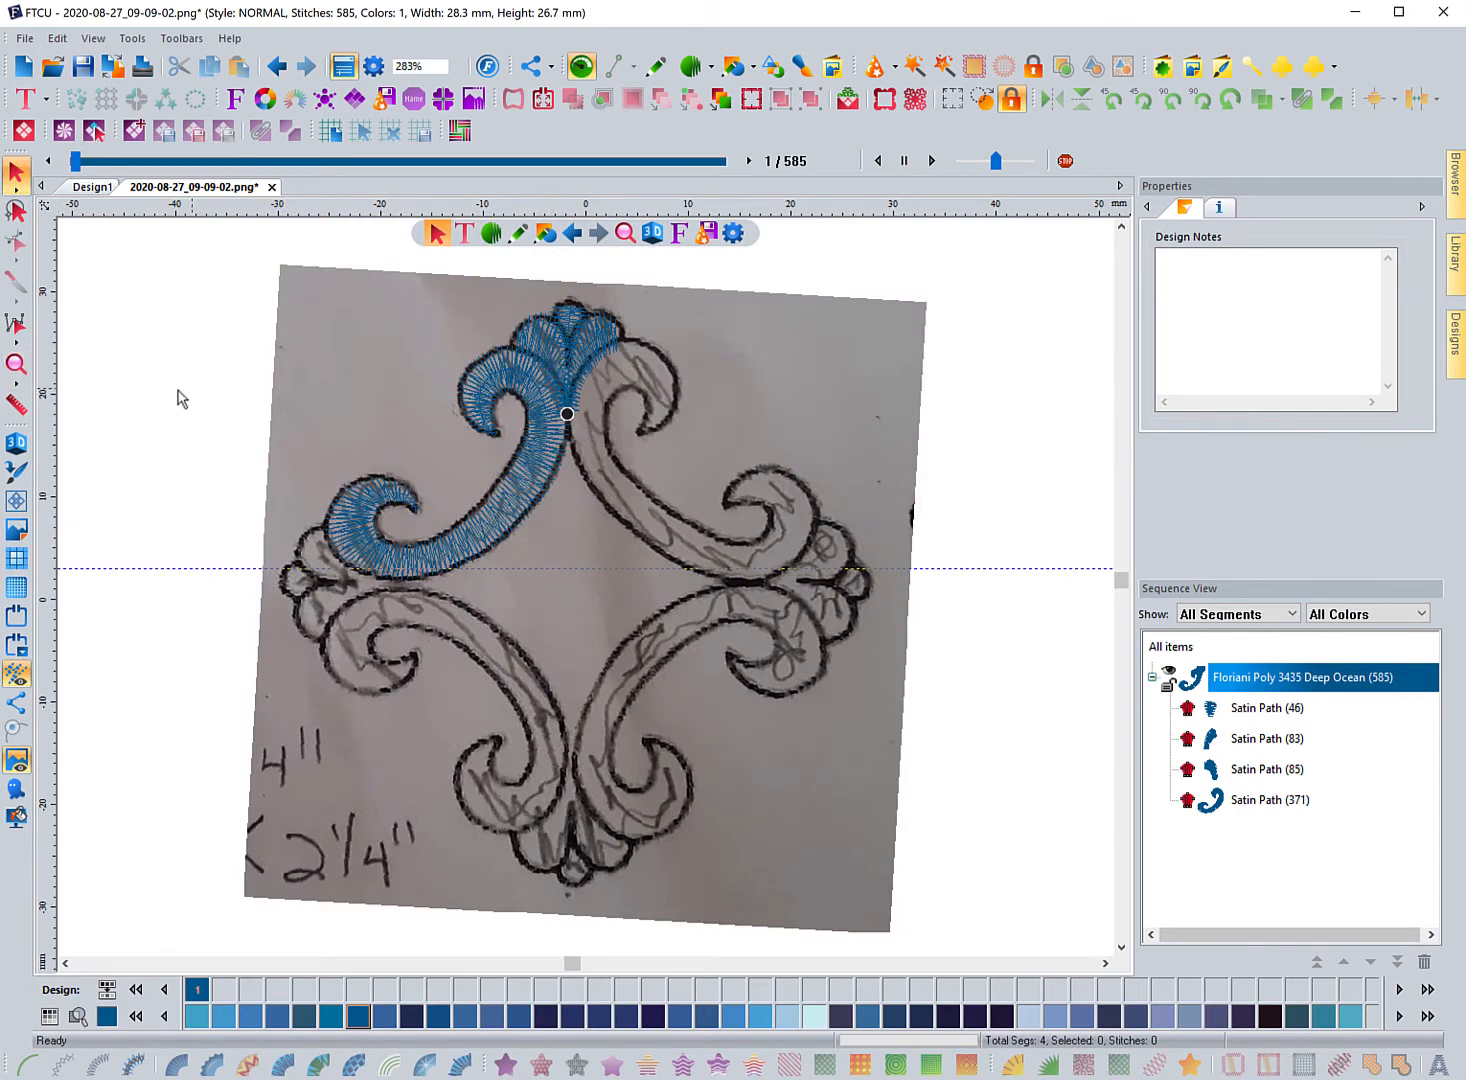
pyautogui.click(17, 366)
pyautogui.moveTo(461, 320); pyautogui.dragTo(589, 430)
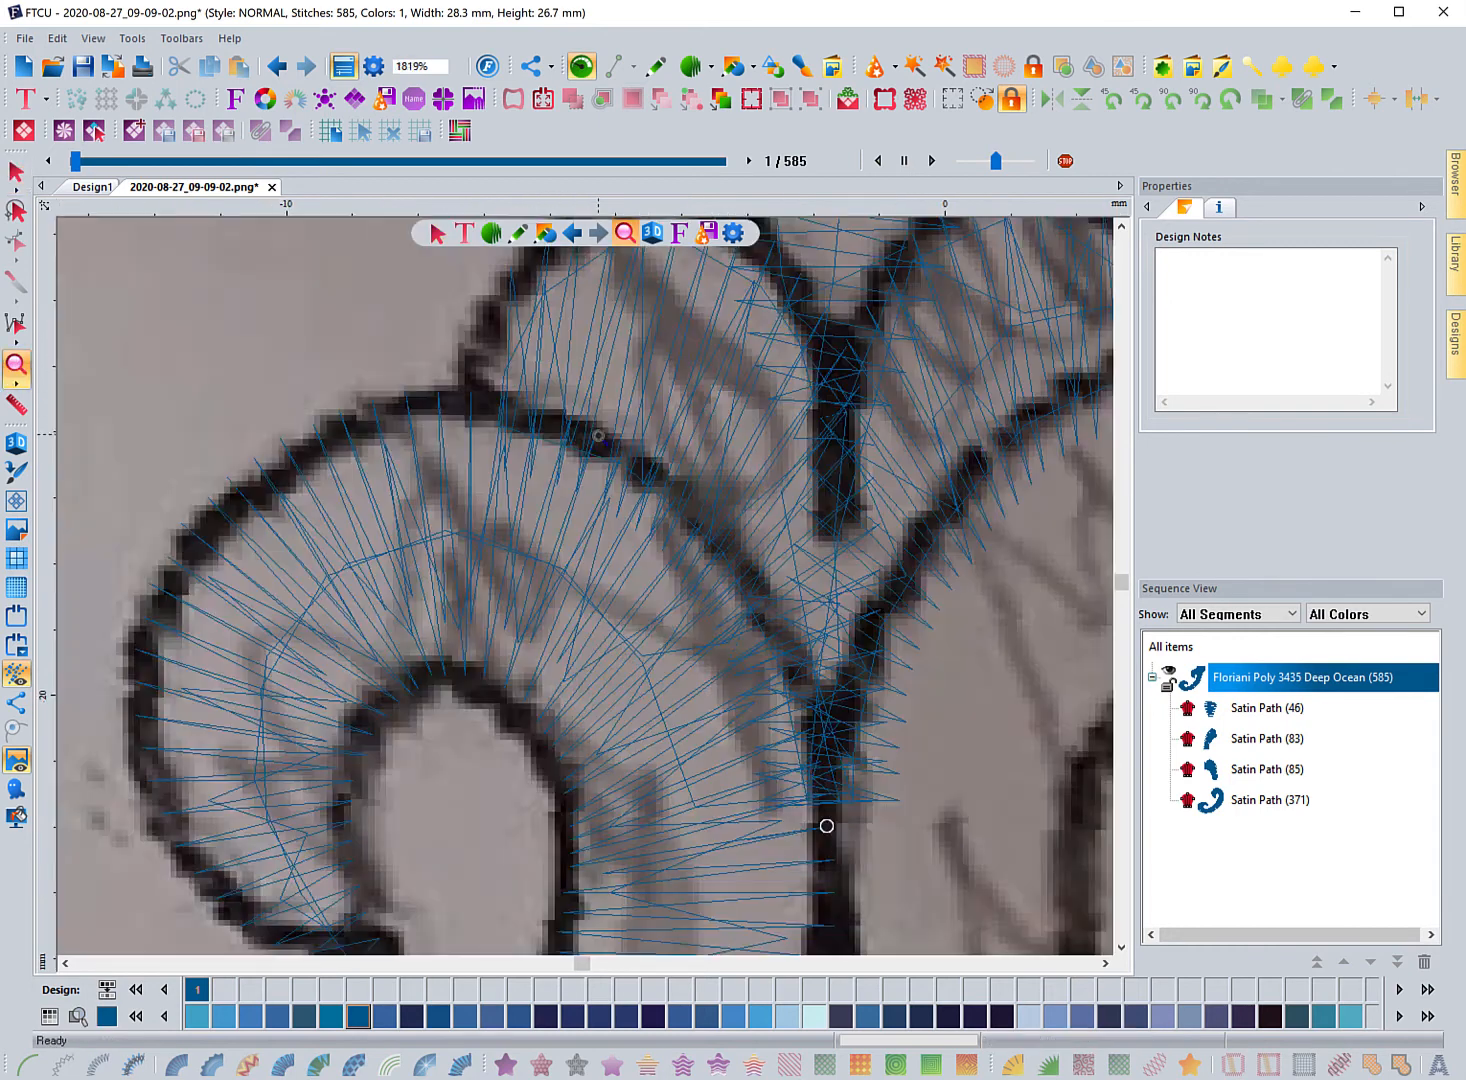
pyautogui.click(17, 405)
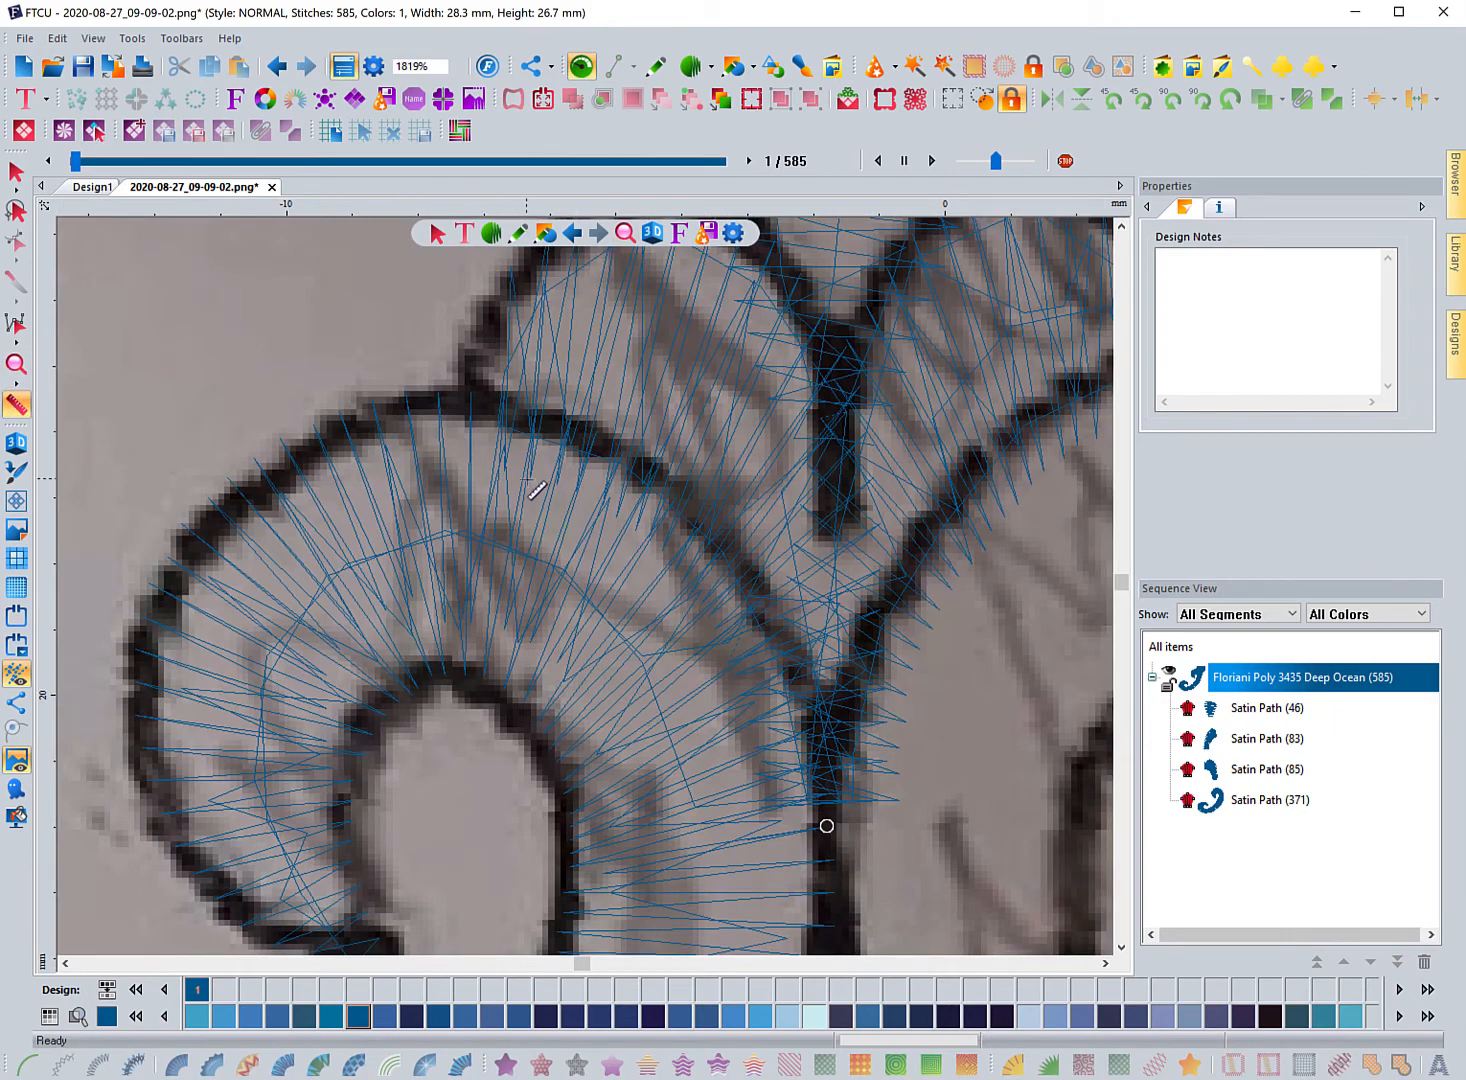
pyautogui.moveTo(536, 490); pyautogui.dragTo(550, 425)
pyautogui.click(15, 172)
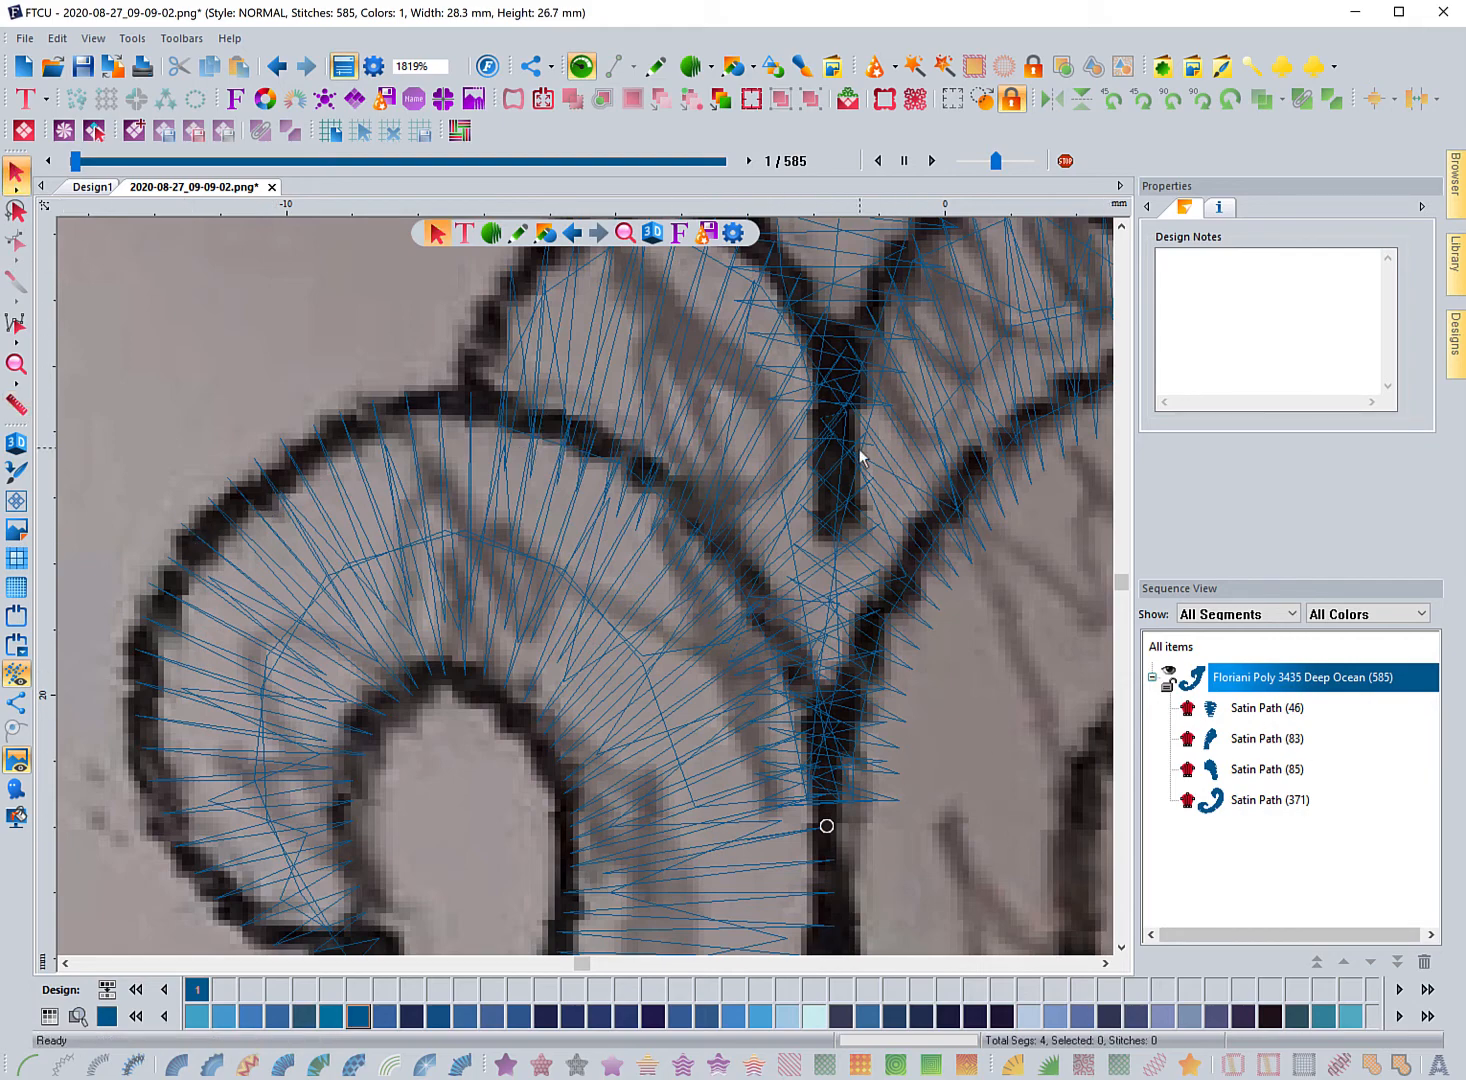
# Select the upper-left scroll's satin path and set its stitch density to 0.4 mm.
pyautogui.click(1256, 803)
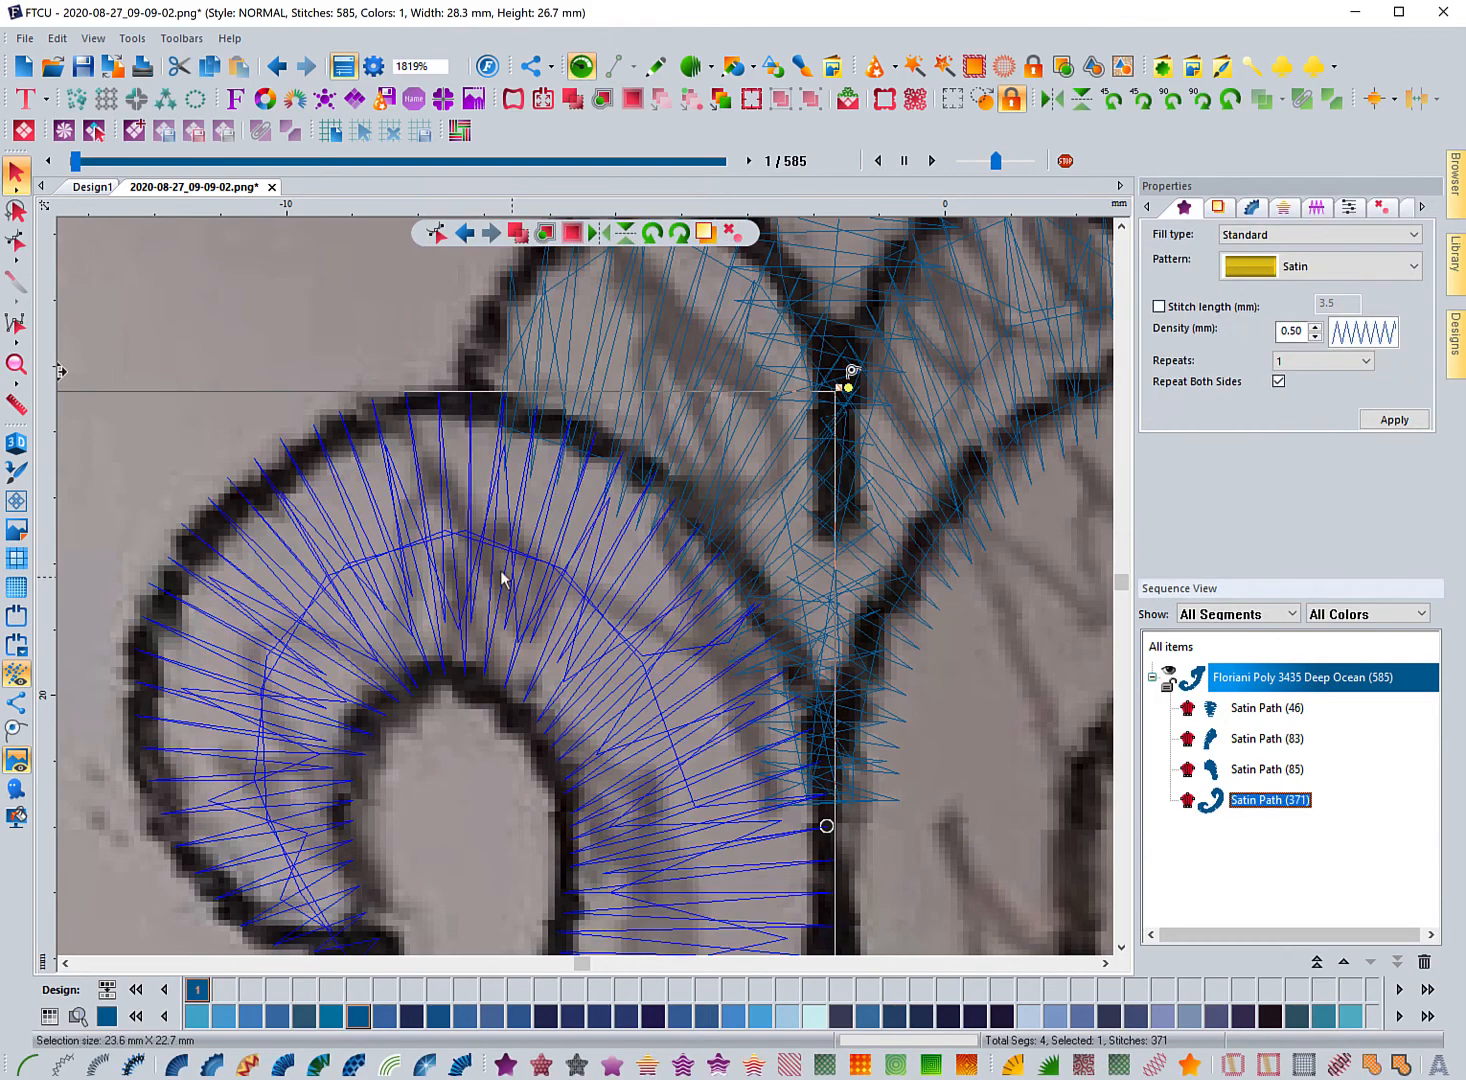
pyautogui.doubleClick(1290, 331)
pyautogui.write('0.4')
pyautogui.press('Return')
pyautogui.click(1370, 419)
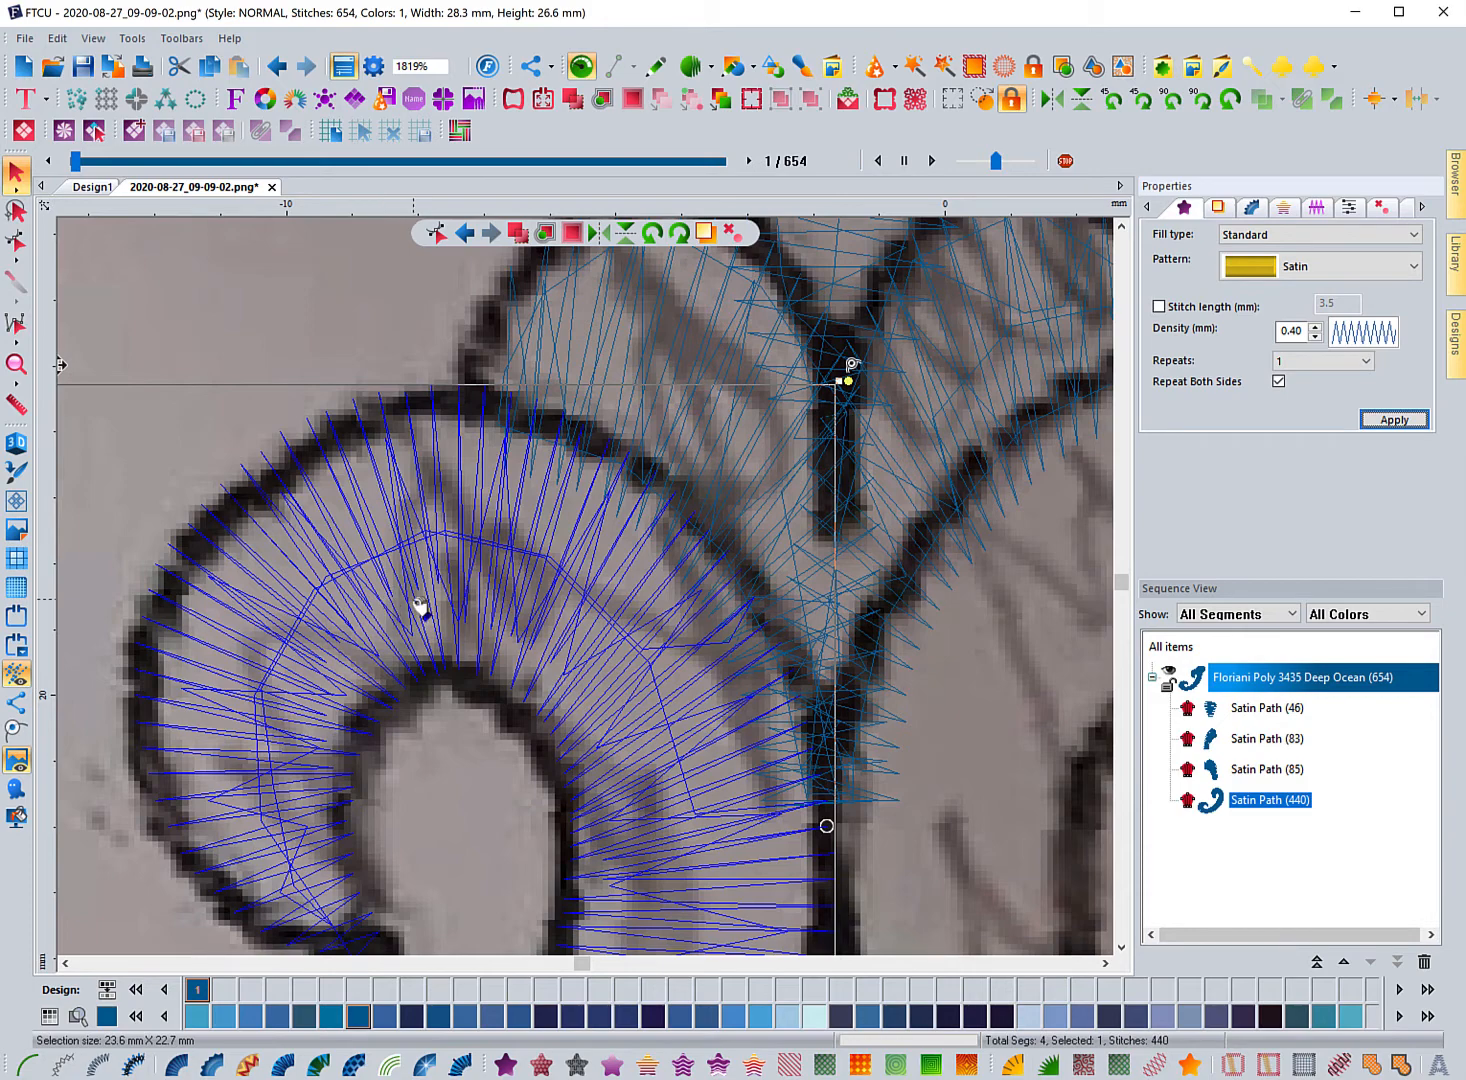
# Add Contour underlay to the scroll alongside its Parallel underlay.
pyautogui.click(1218, 207)
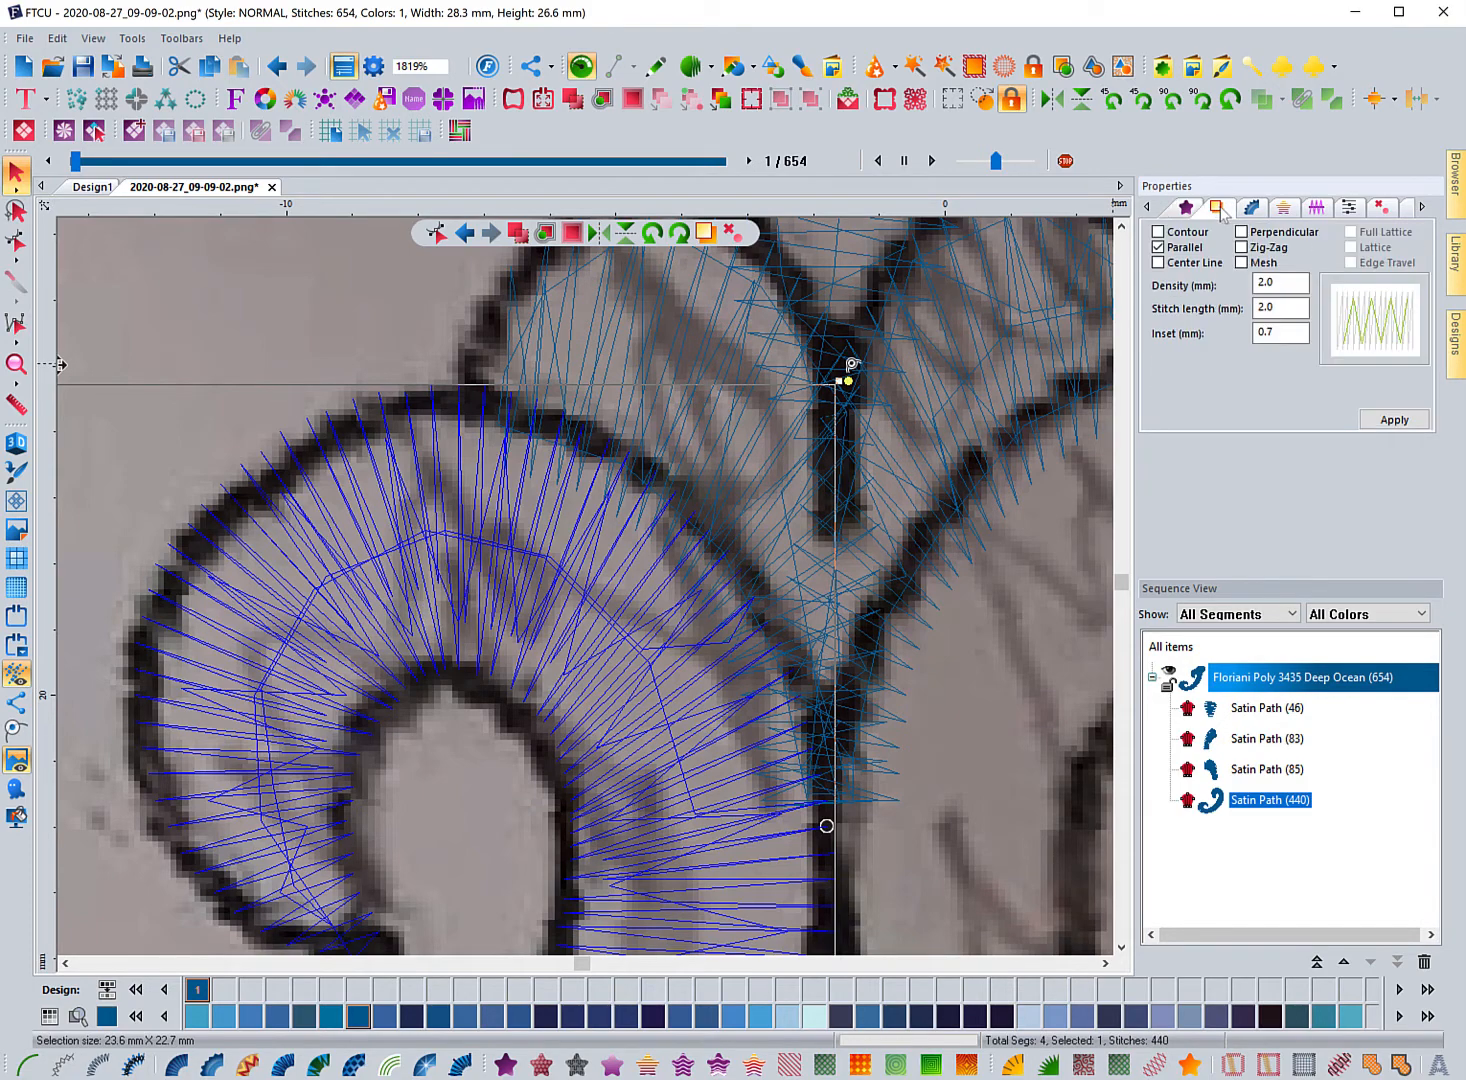
pyautogui.click(1157, 232)
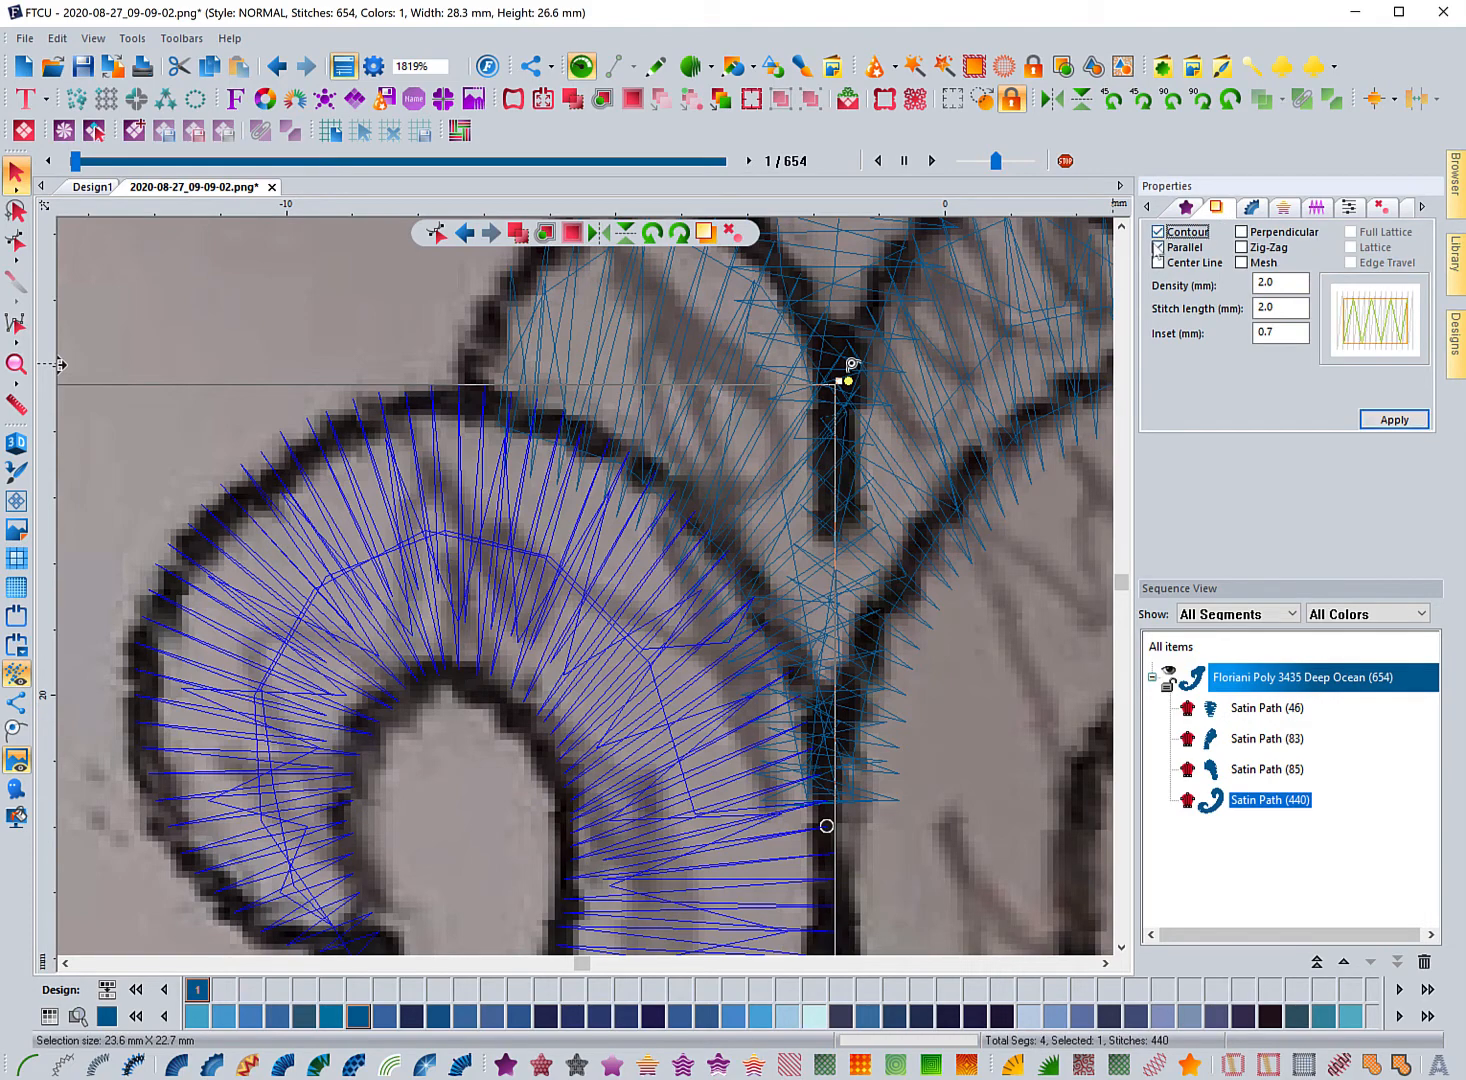
pyautogui.click(1387, 416)
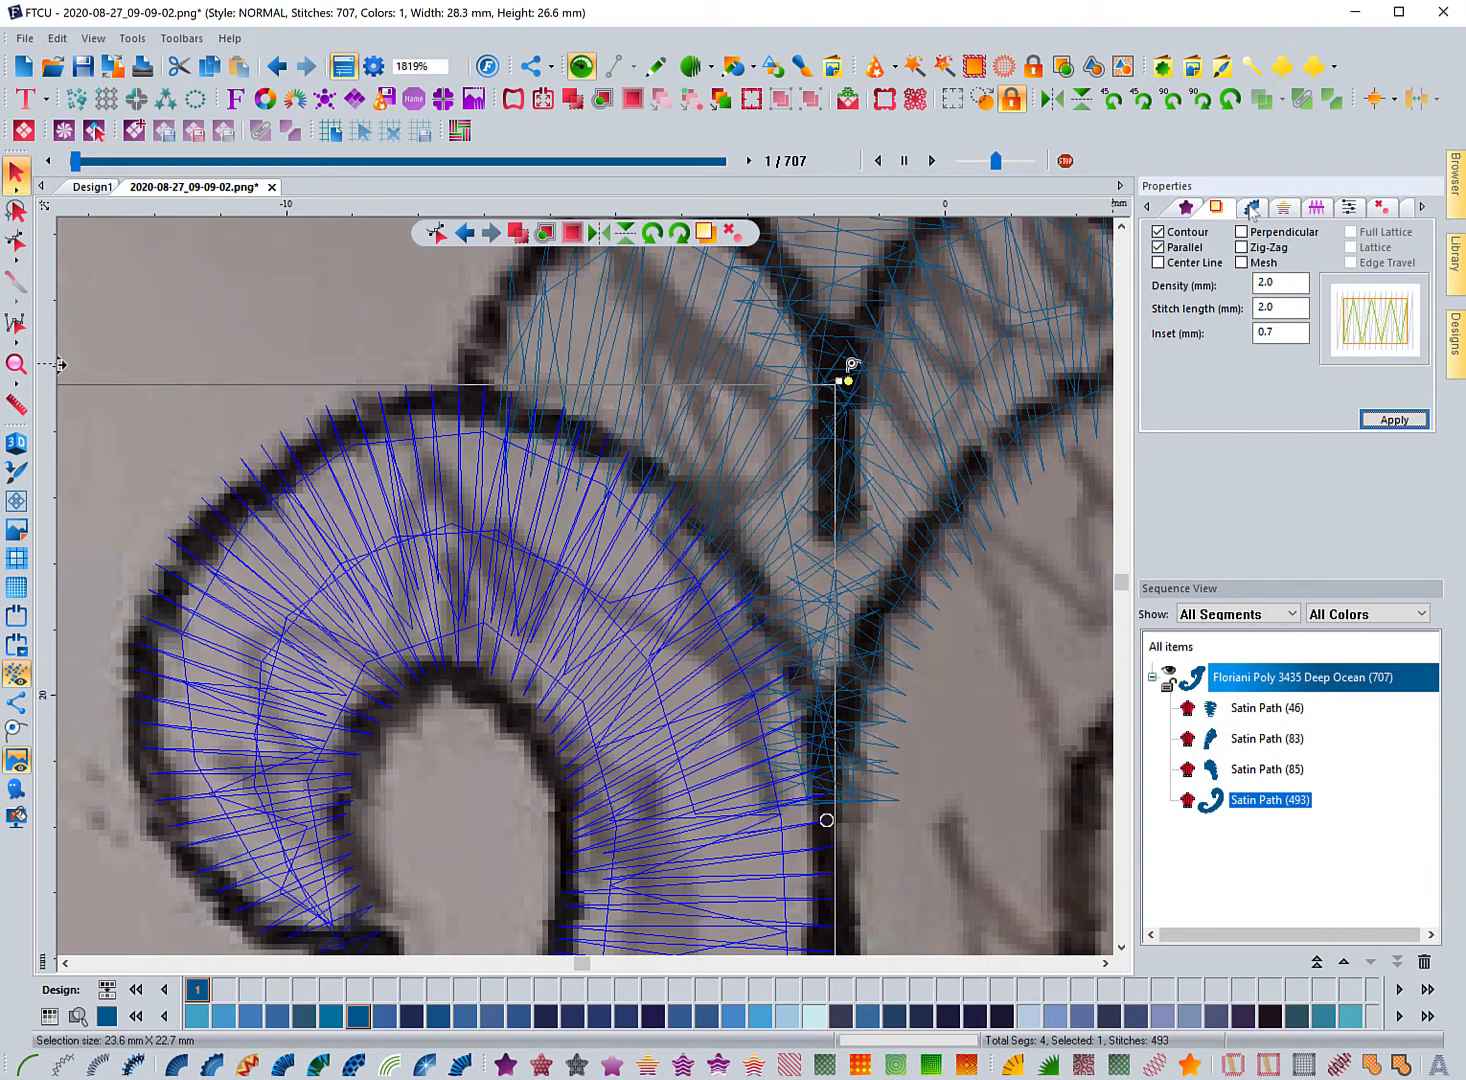
# Set the scroll's absolute pull compensation to 0.3 mm on both sides.
pyautogui.click(1314, 210)
pyautogui.click(1290, 247)
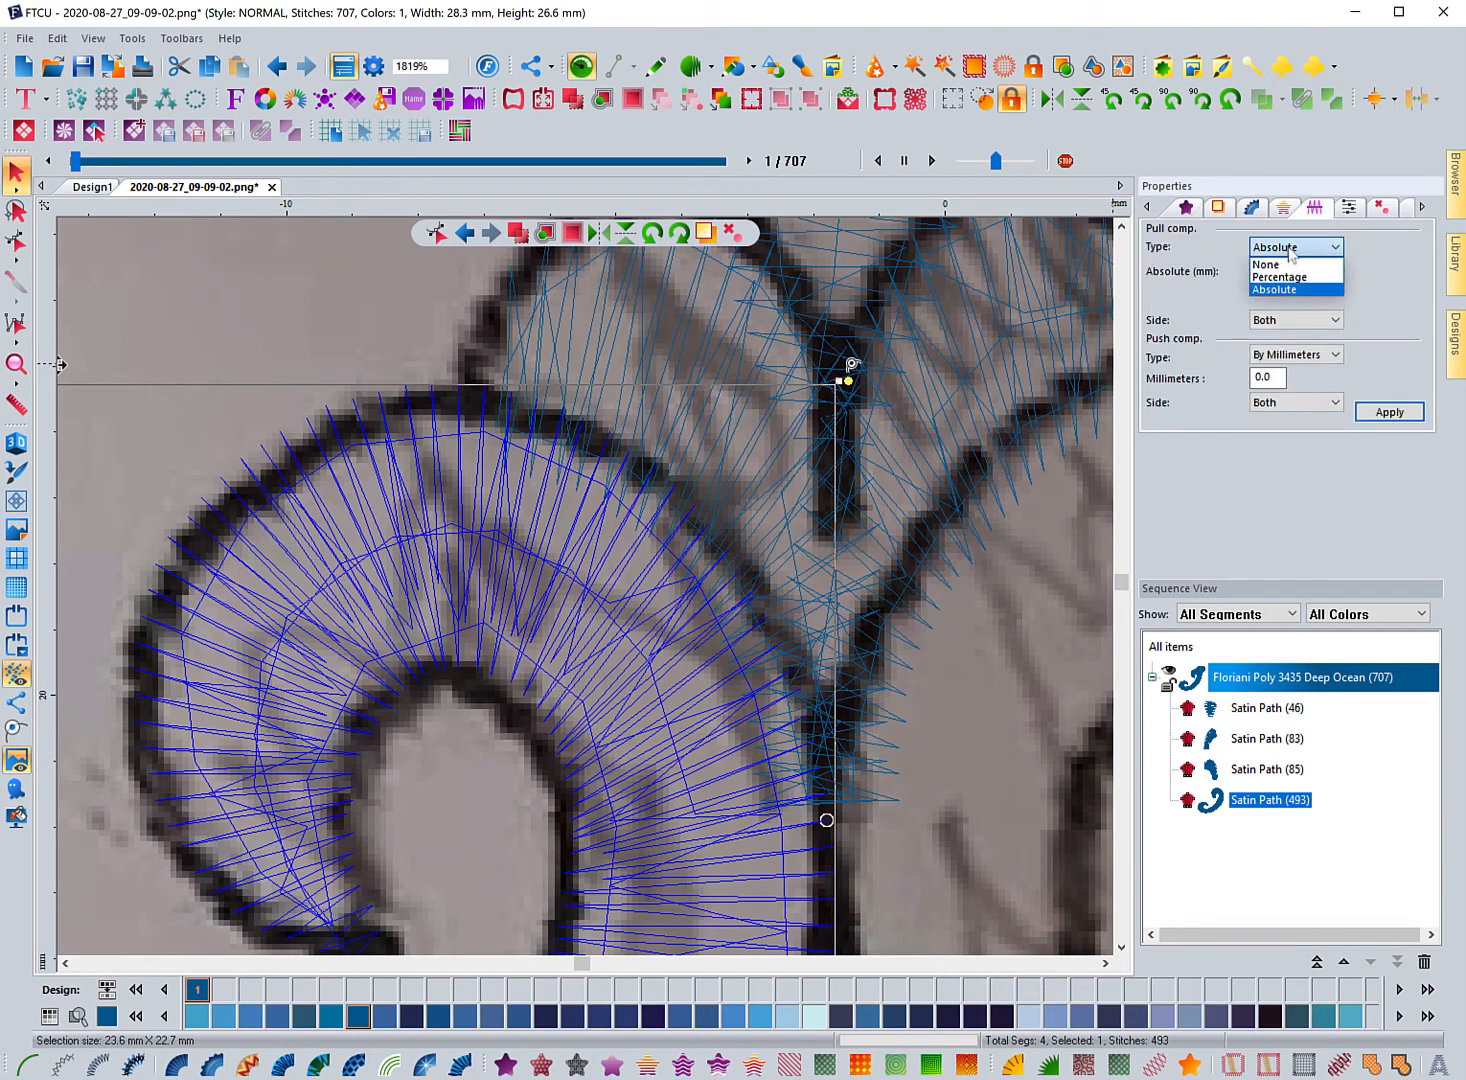
pyautogui.click(1278, 260)
pyautogui.doubleClick(1278, 268)
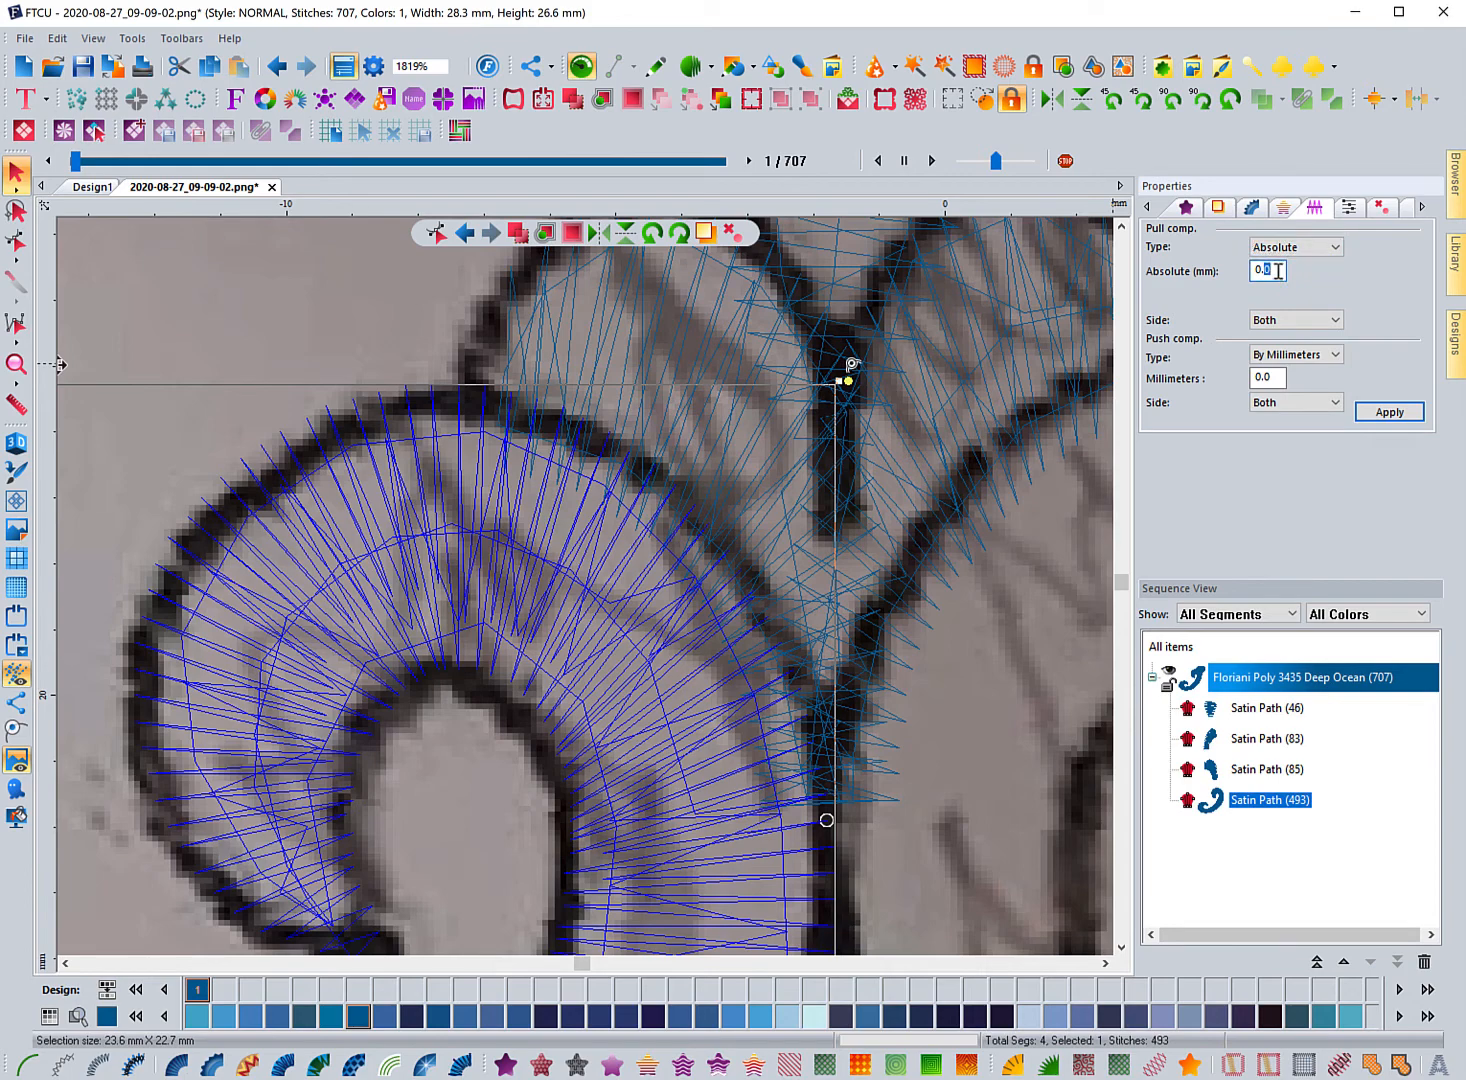
pyautogui.write('3')
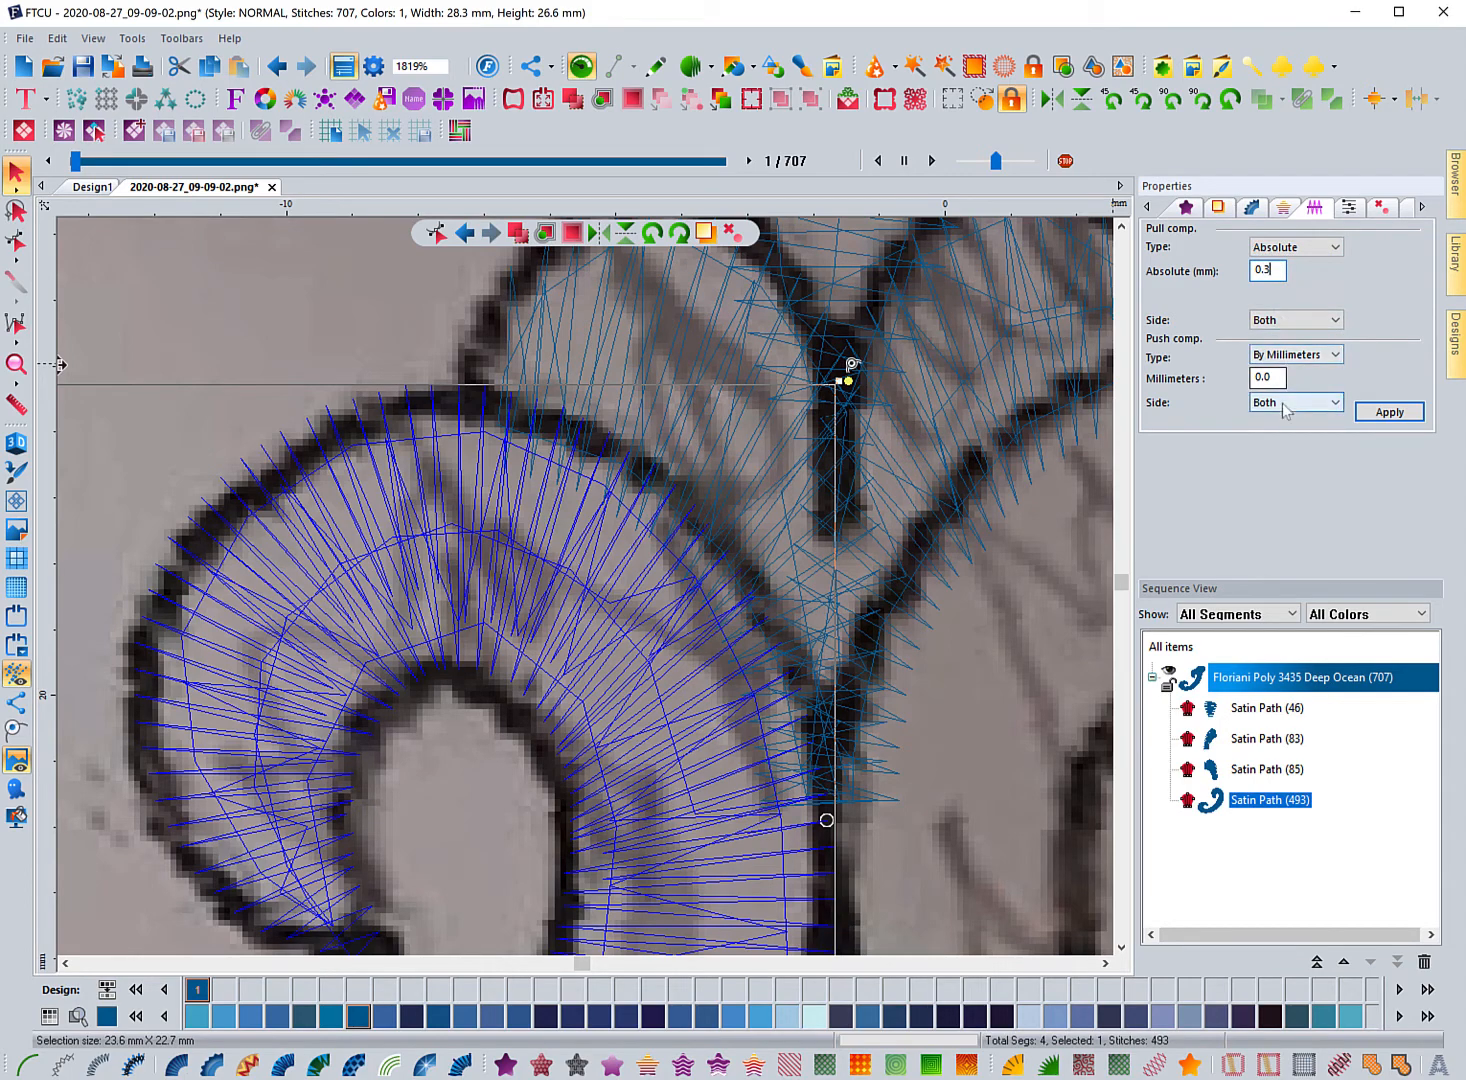
# Set the scroll's push compensation by lines to 1 on both sides and apply the compensation settings.
pyautogui.click(1280, 402)
pyautogui.click(1290, 356)
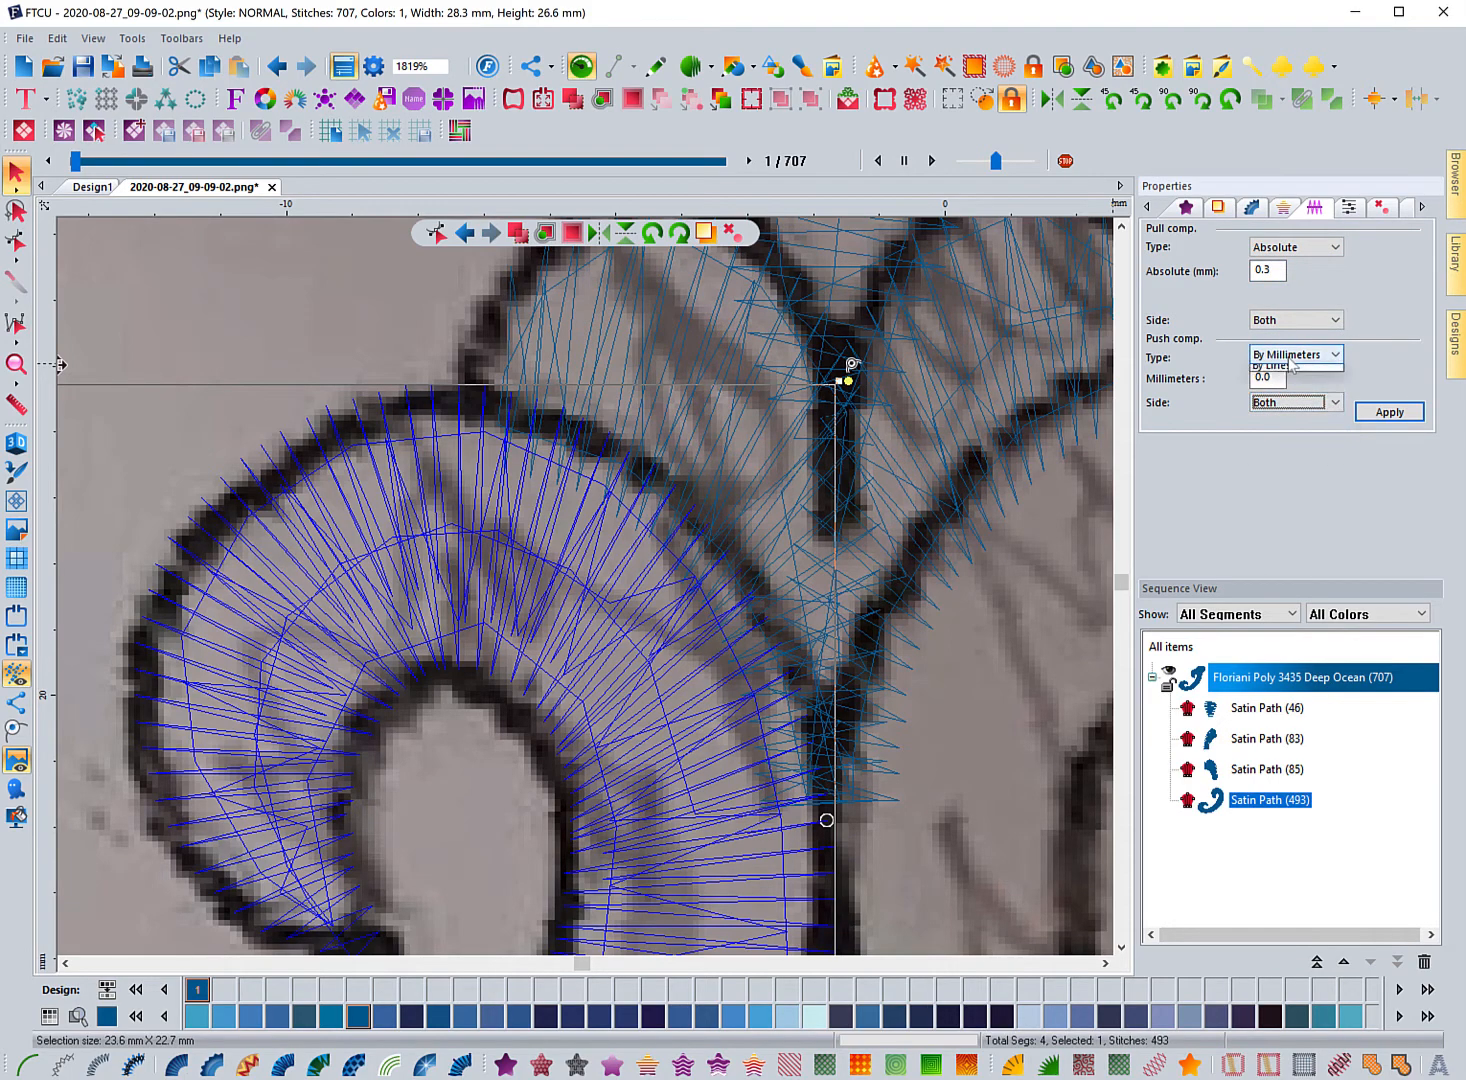
pyautogui.click(1290, 356)
pyautogui.click(1273, 393)
pyautogui.moveTo(1270, 378); pyautogui.dragTo(1239, 378)
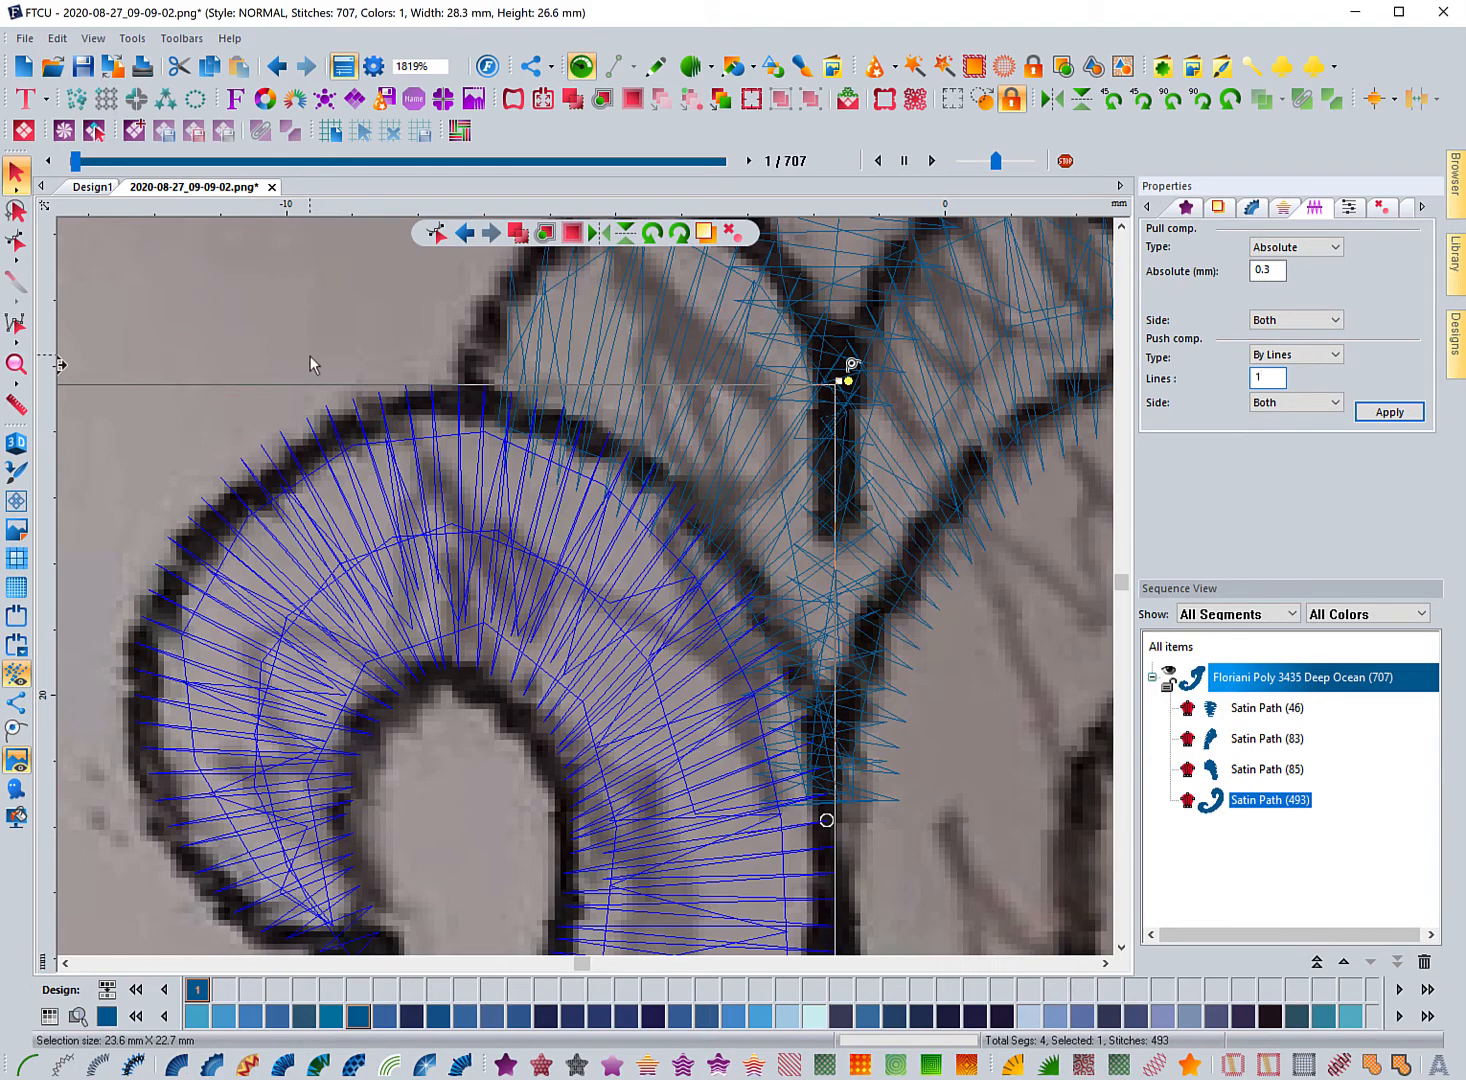
pyautogui.click(1121, 946)
pyautogui.click(1121, 946)
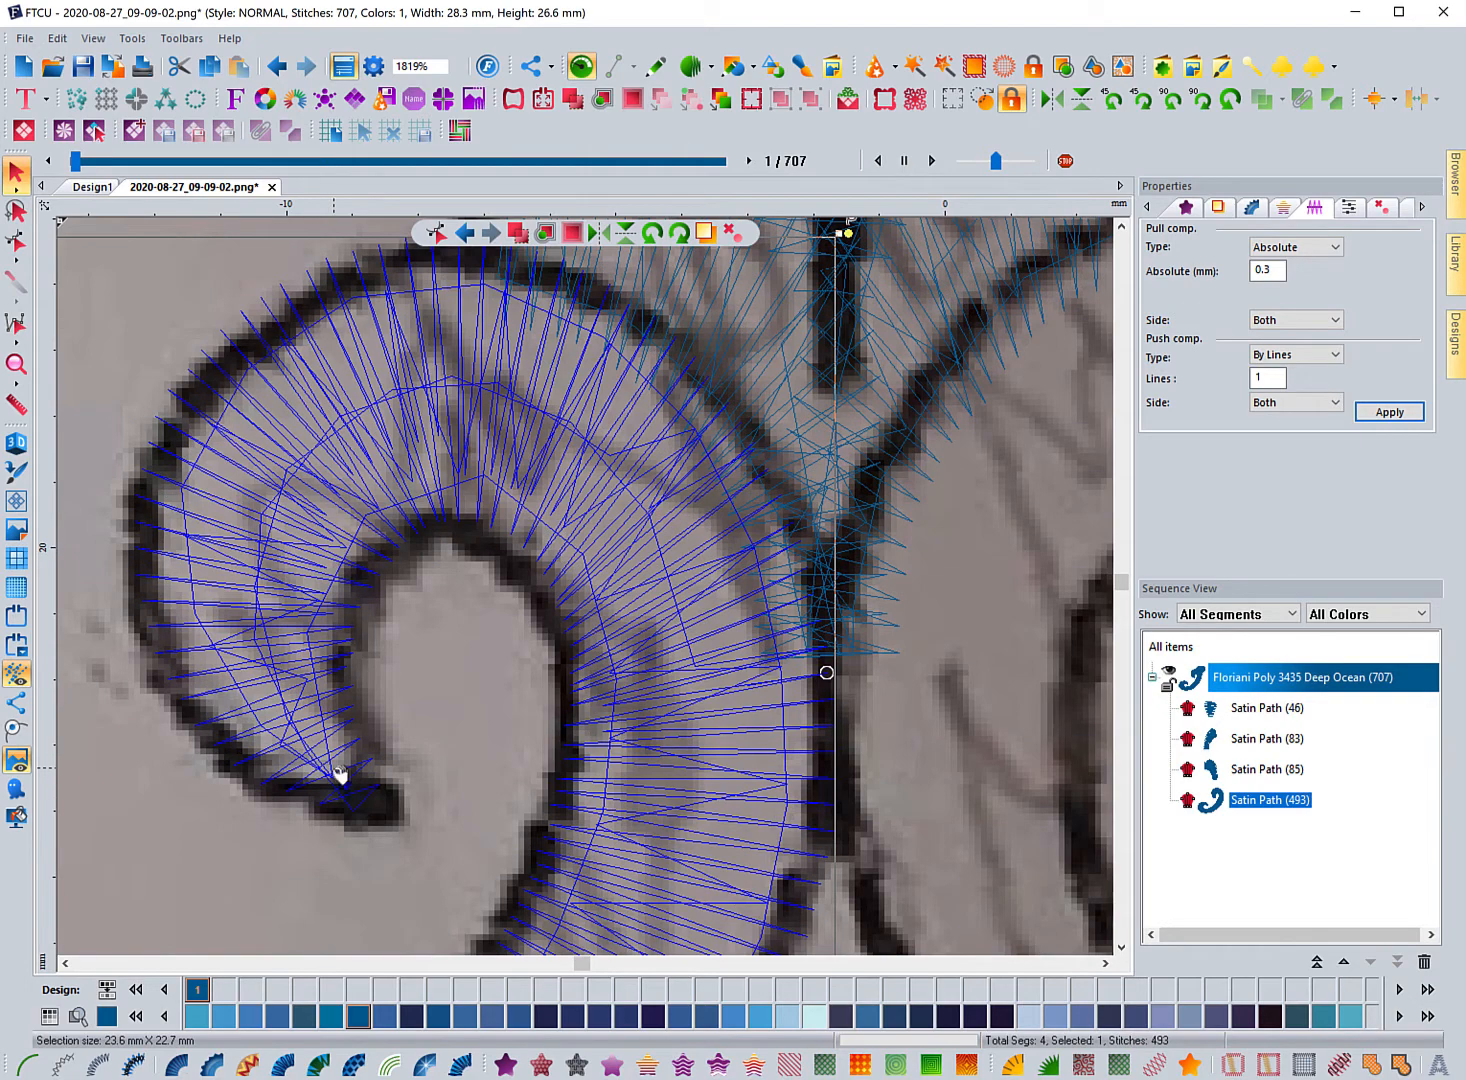
pyautogui.click(1388, 414)
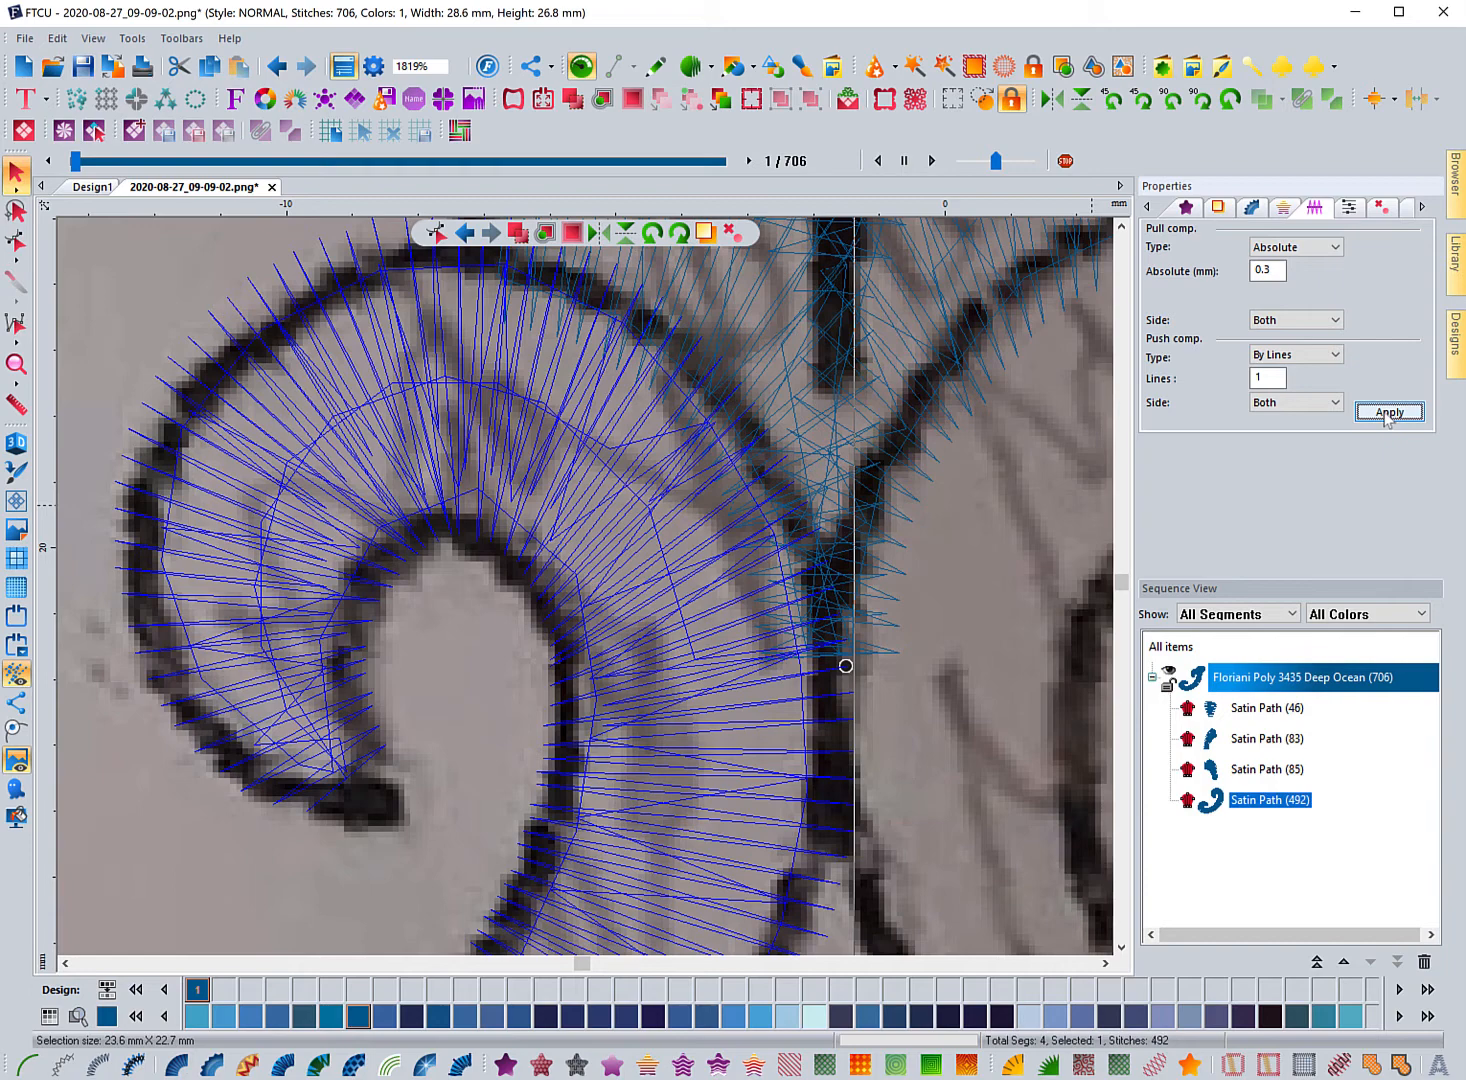
pyautogui.click(1388, 414)
# Draw a Run Stitch path from the finished scroll's end point through the middle of the upper-right scroll to the base of the right petals.
pyautogui.click(16, 363)
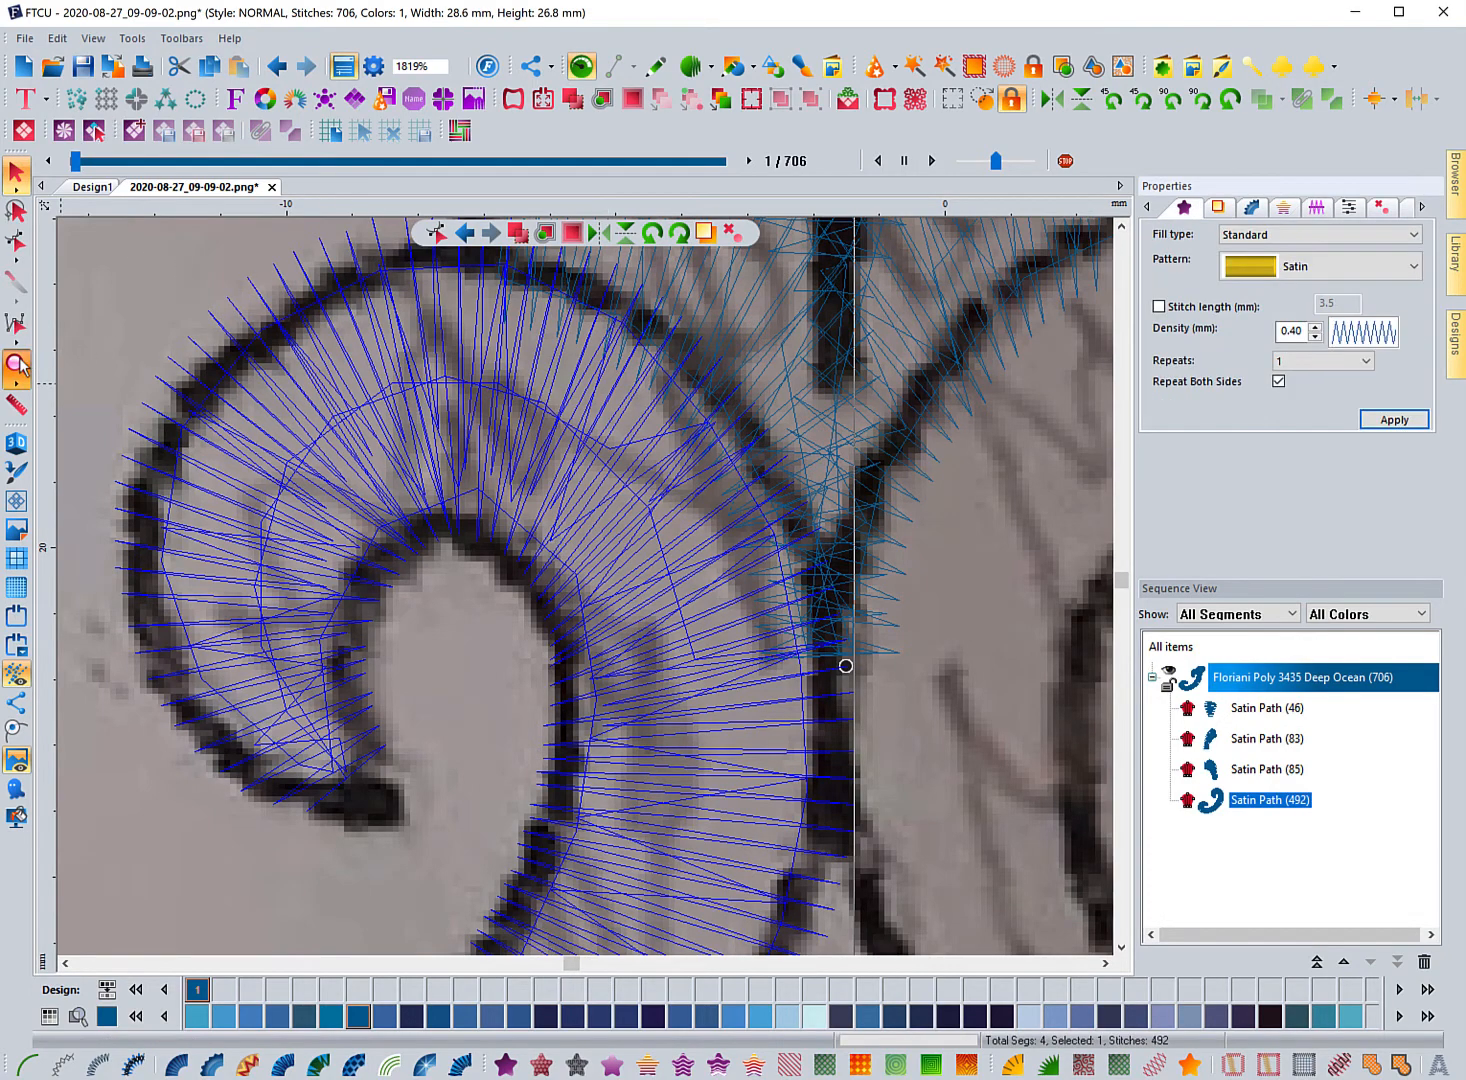
pyautogui.click(152, 346)
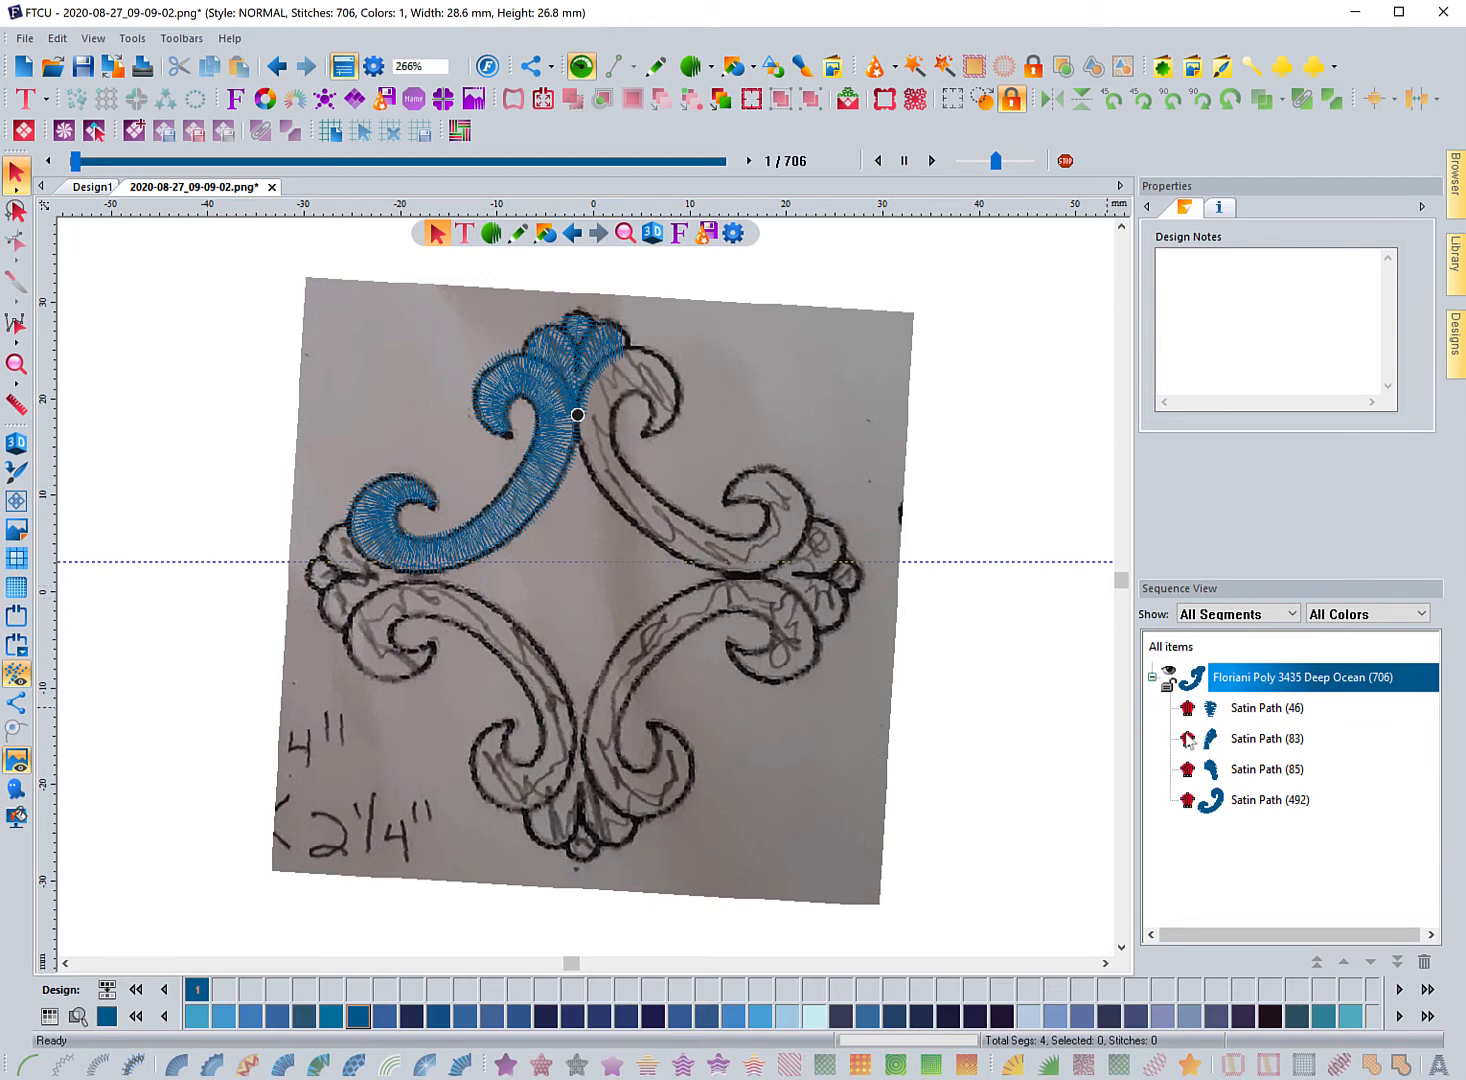
pyautogui.click(1280, 804)
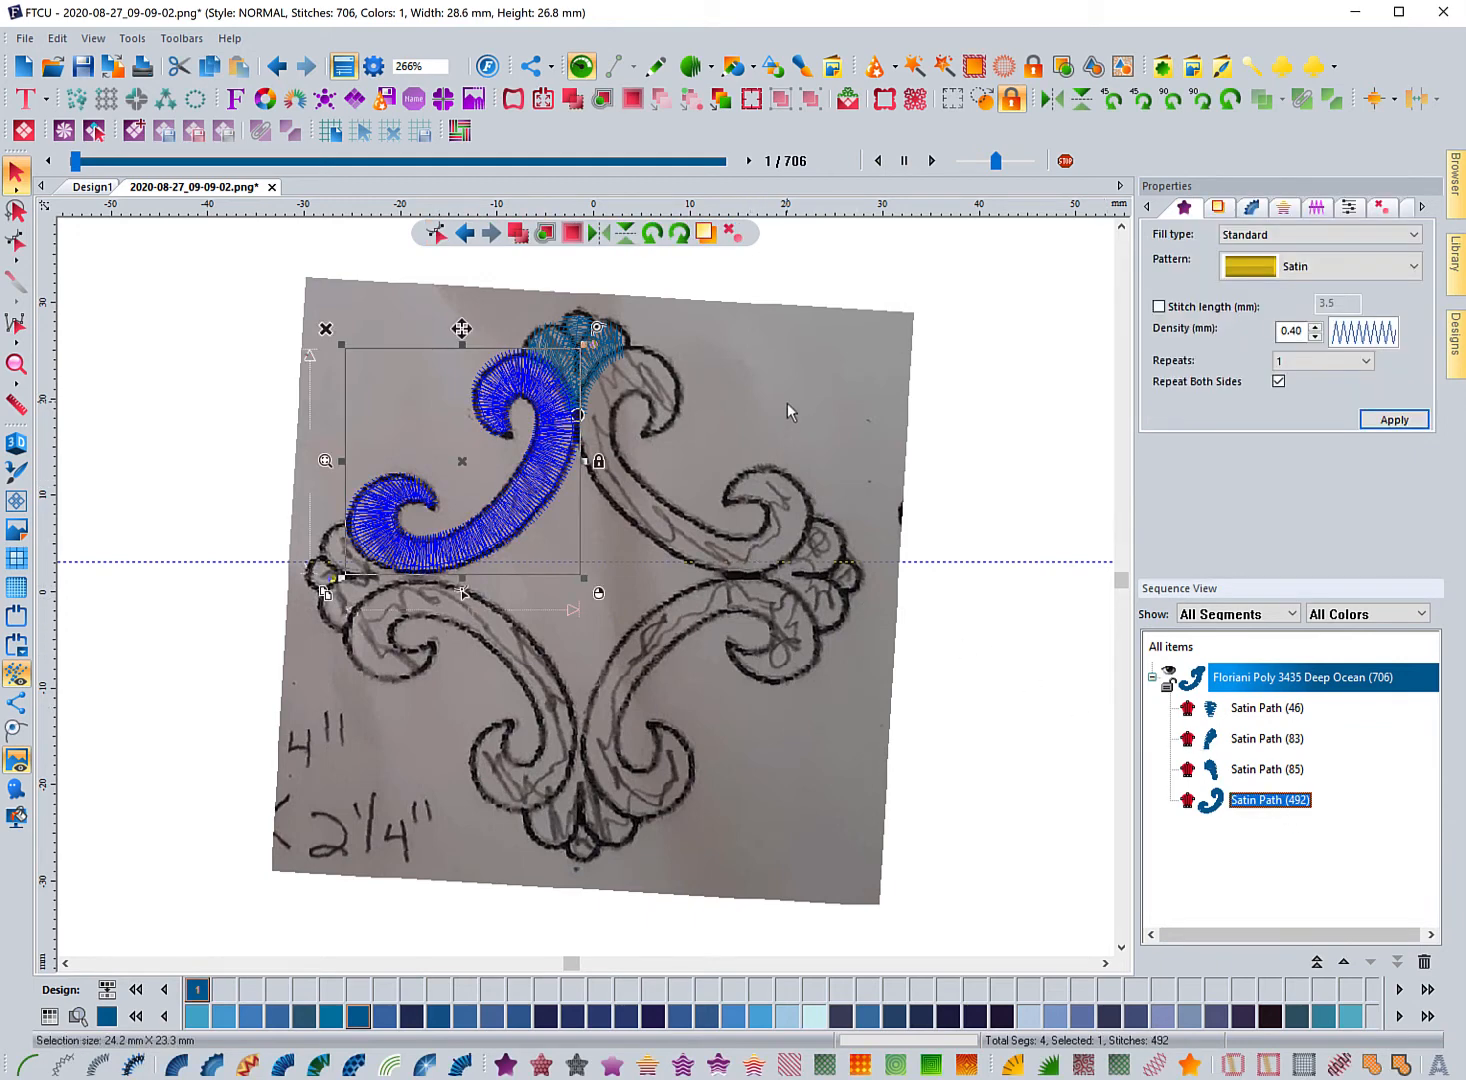
pyautogui.click(787, 401)
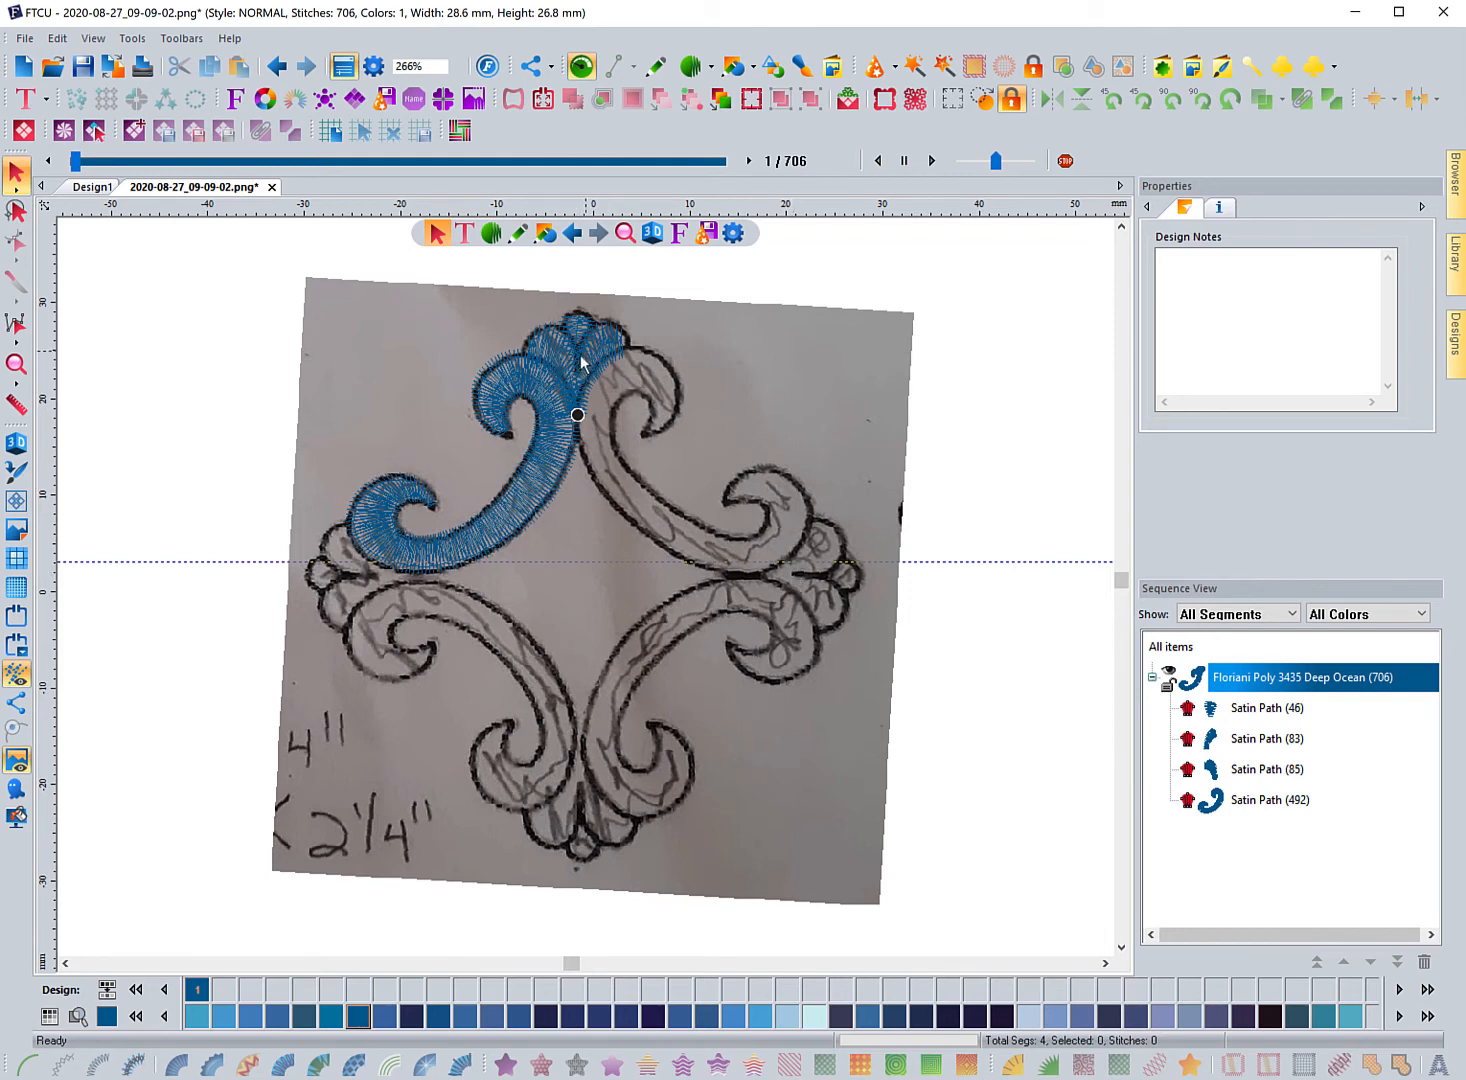
pyautogui.click(491, 233)
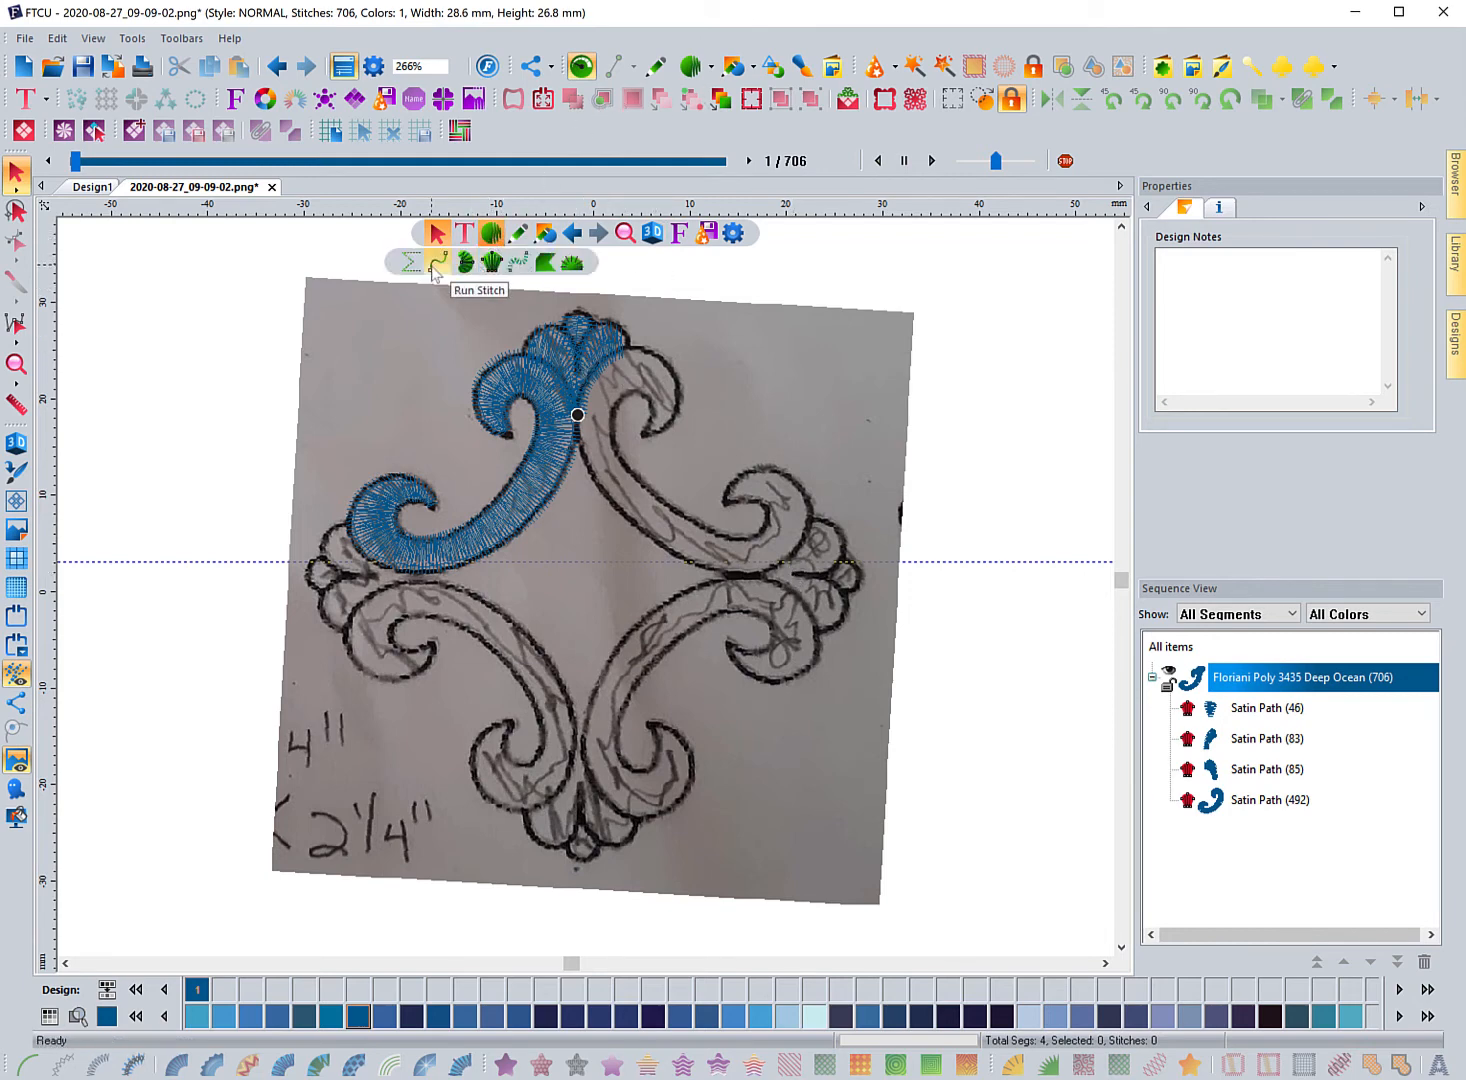
pyautogui.click(436, 264)
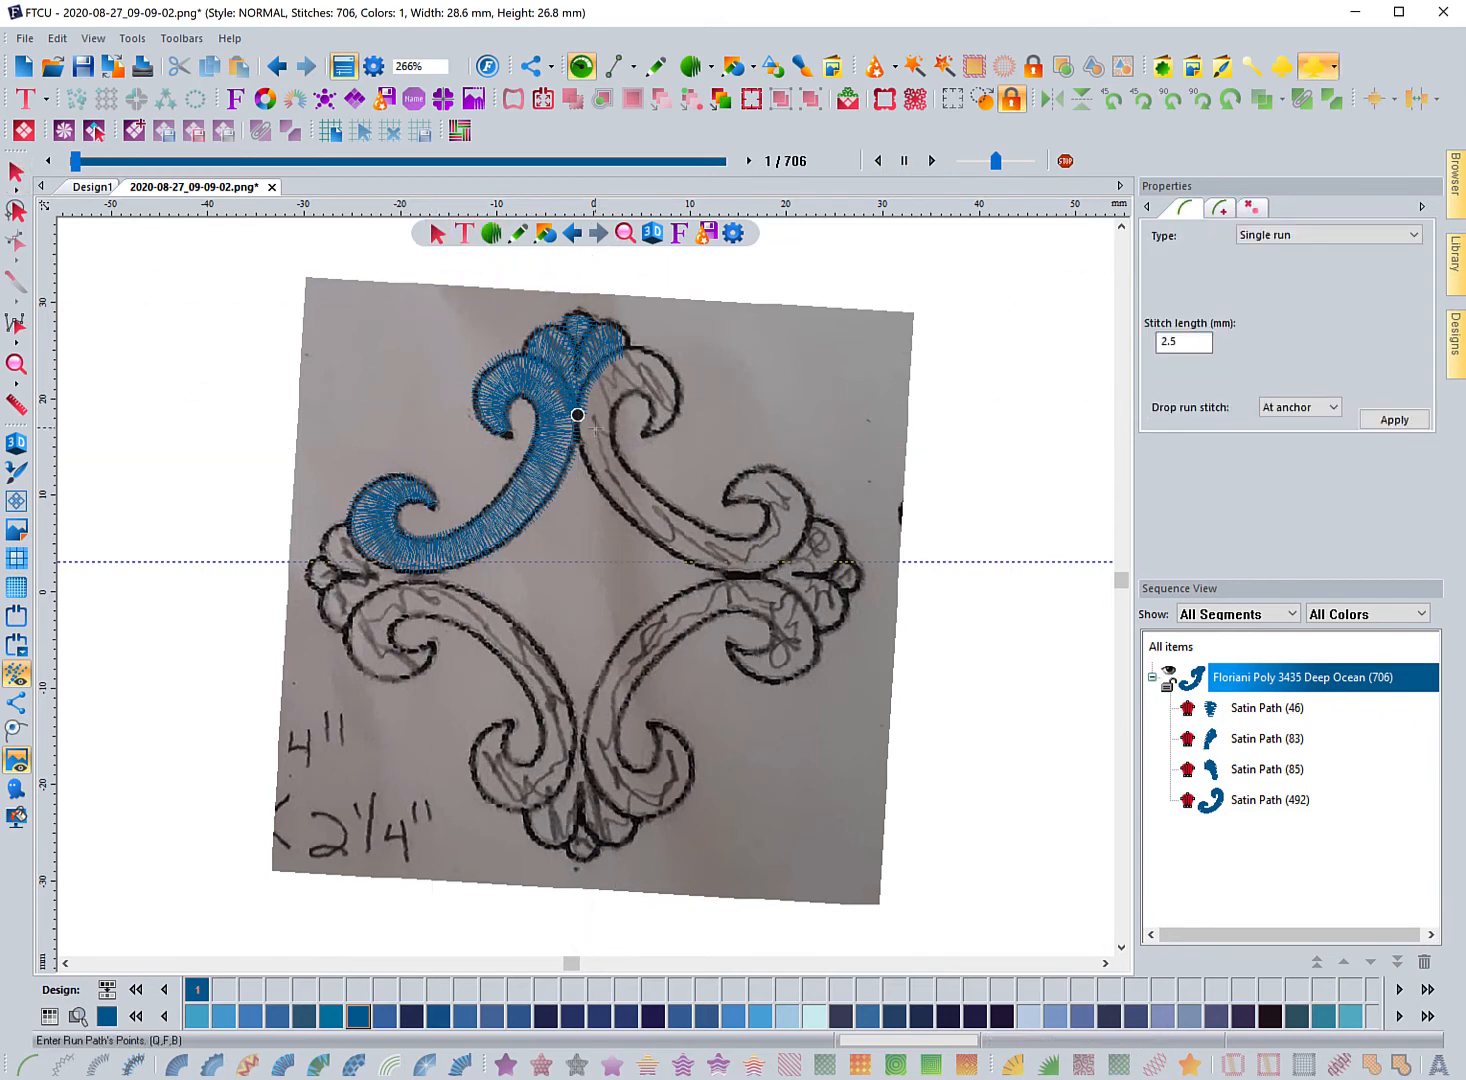
pyautogui.click(577, 414)
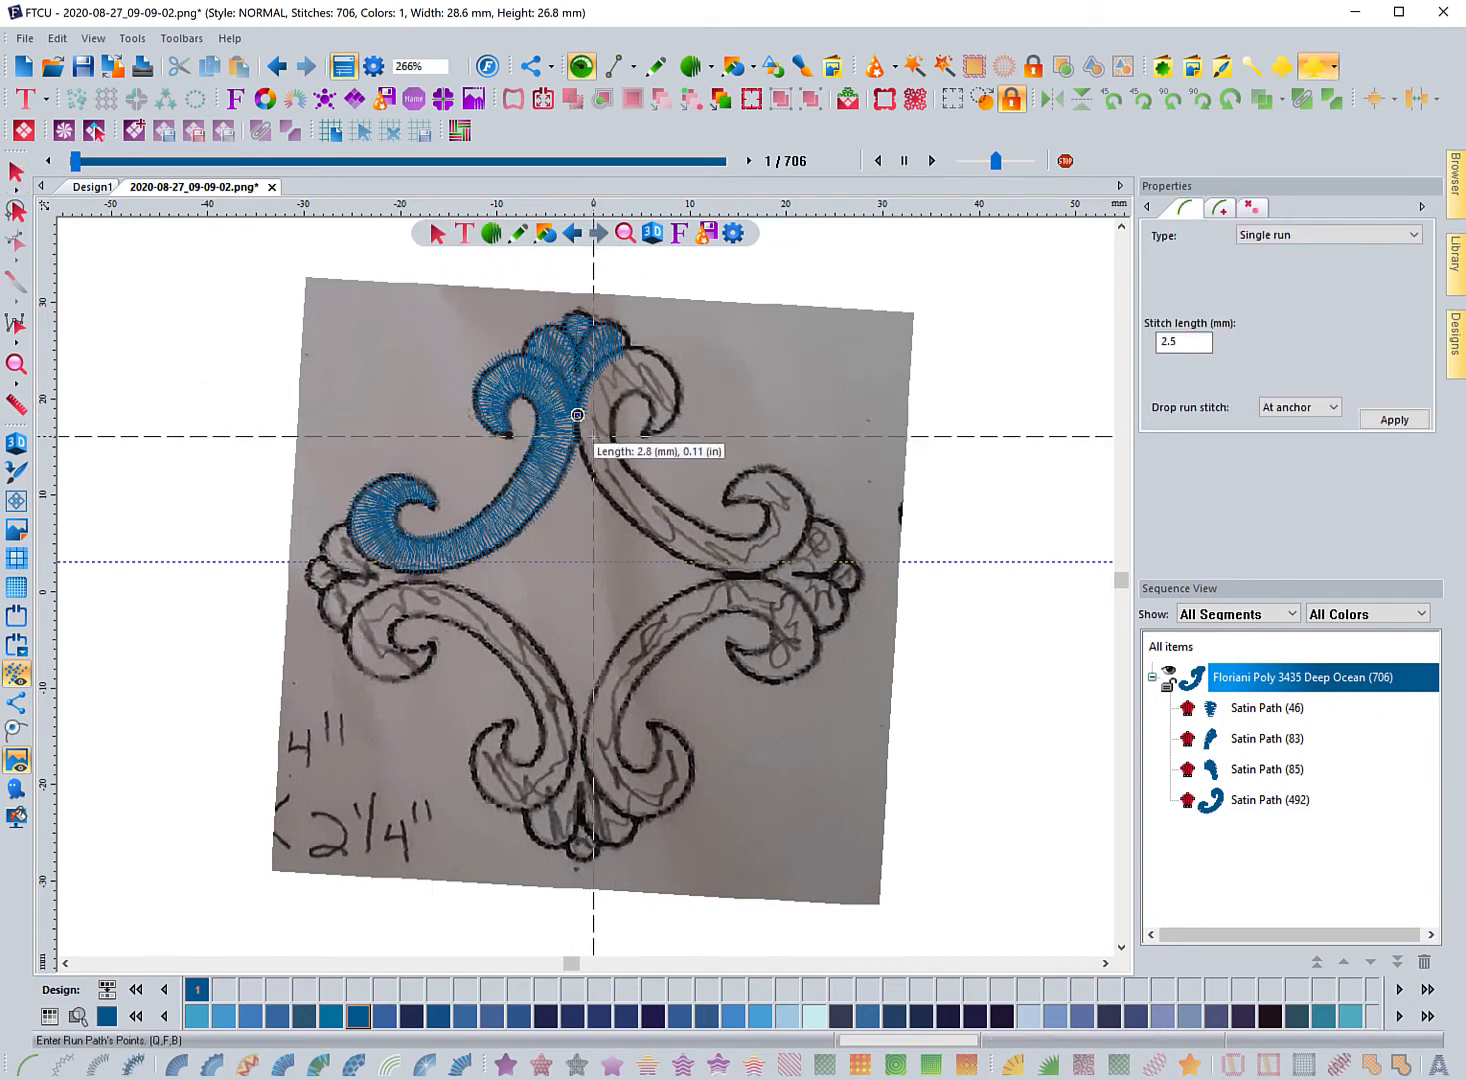
pyautogui.click(593, 437)
pyautogui.click(616, 480)
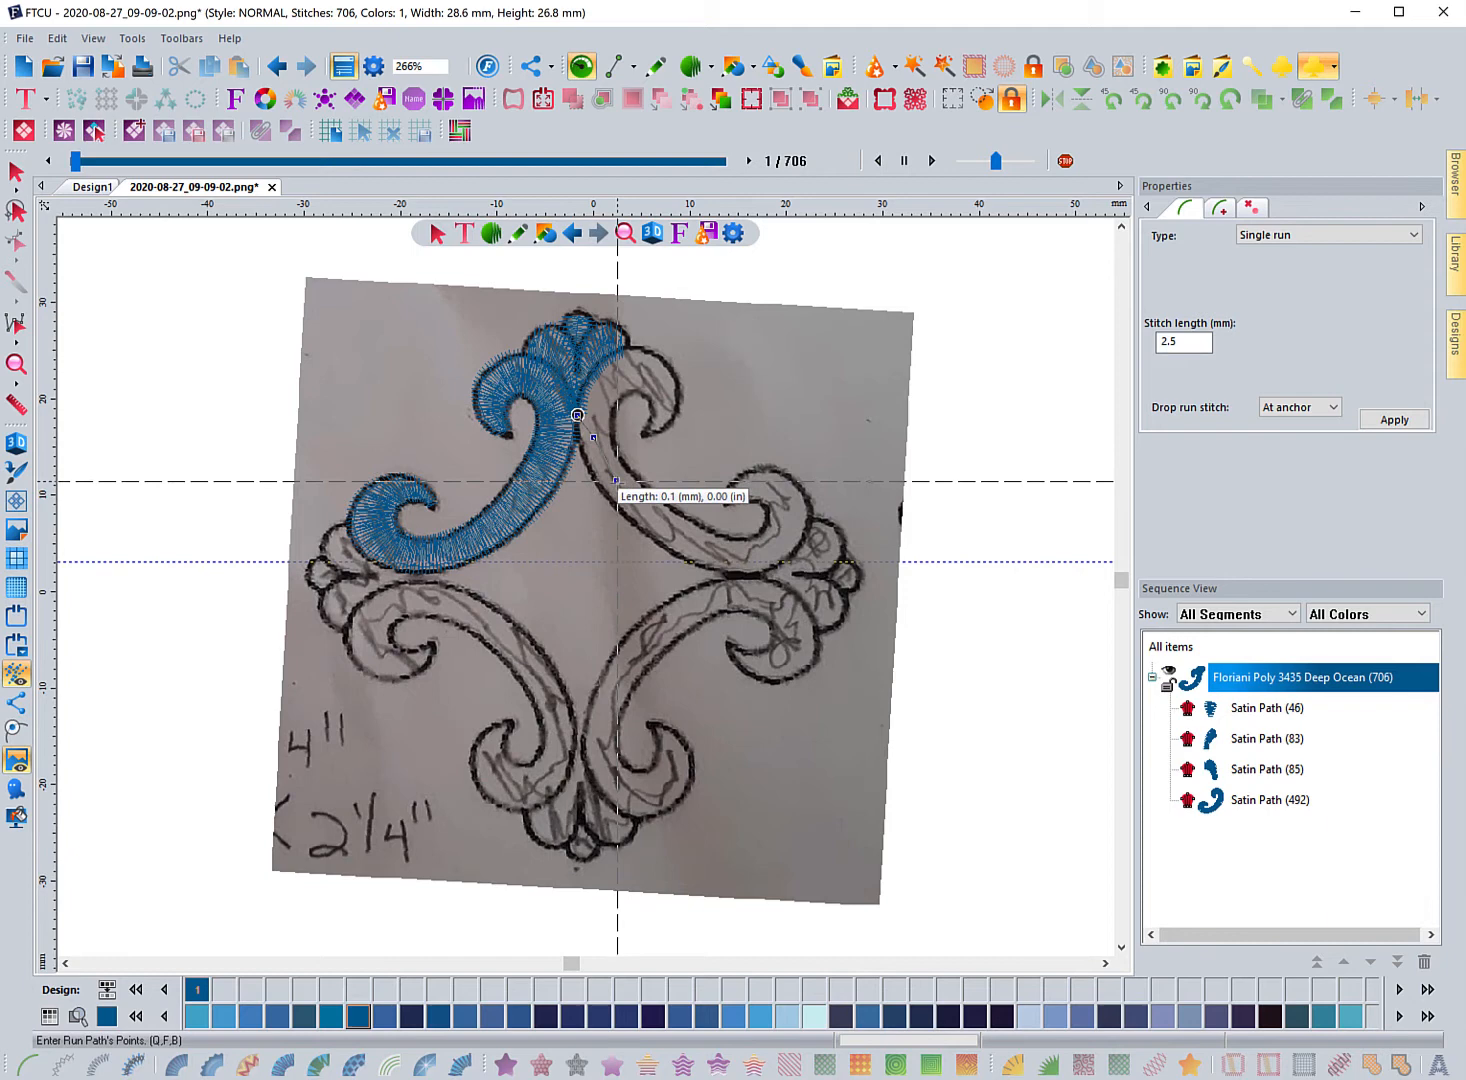
pyautogui.click(652, 515)
pyautogui.click(700, 545)
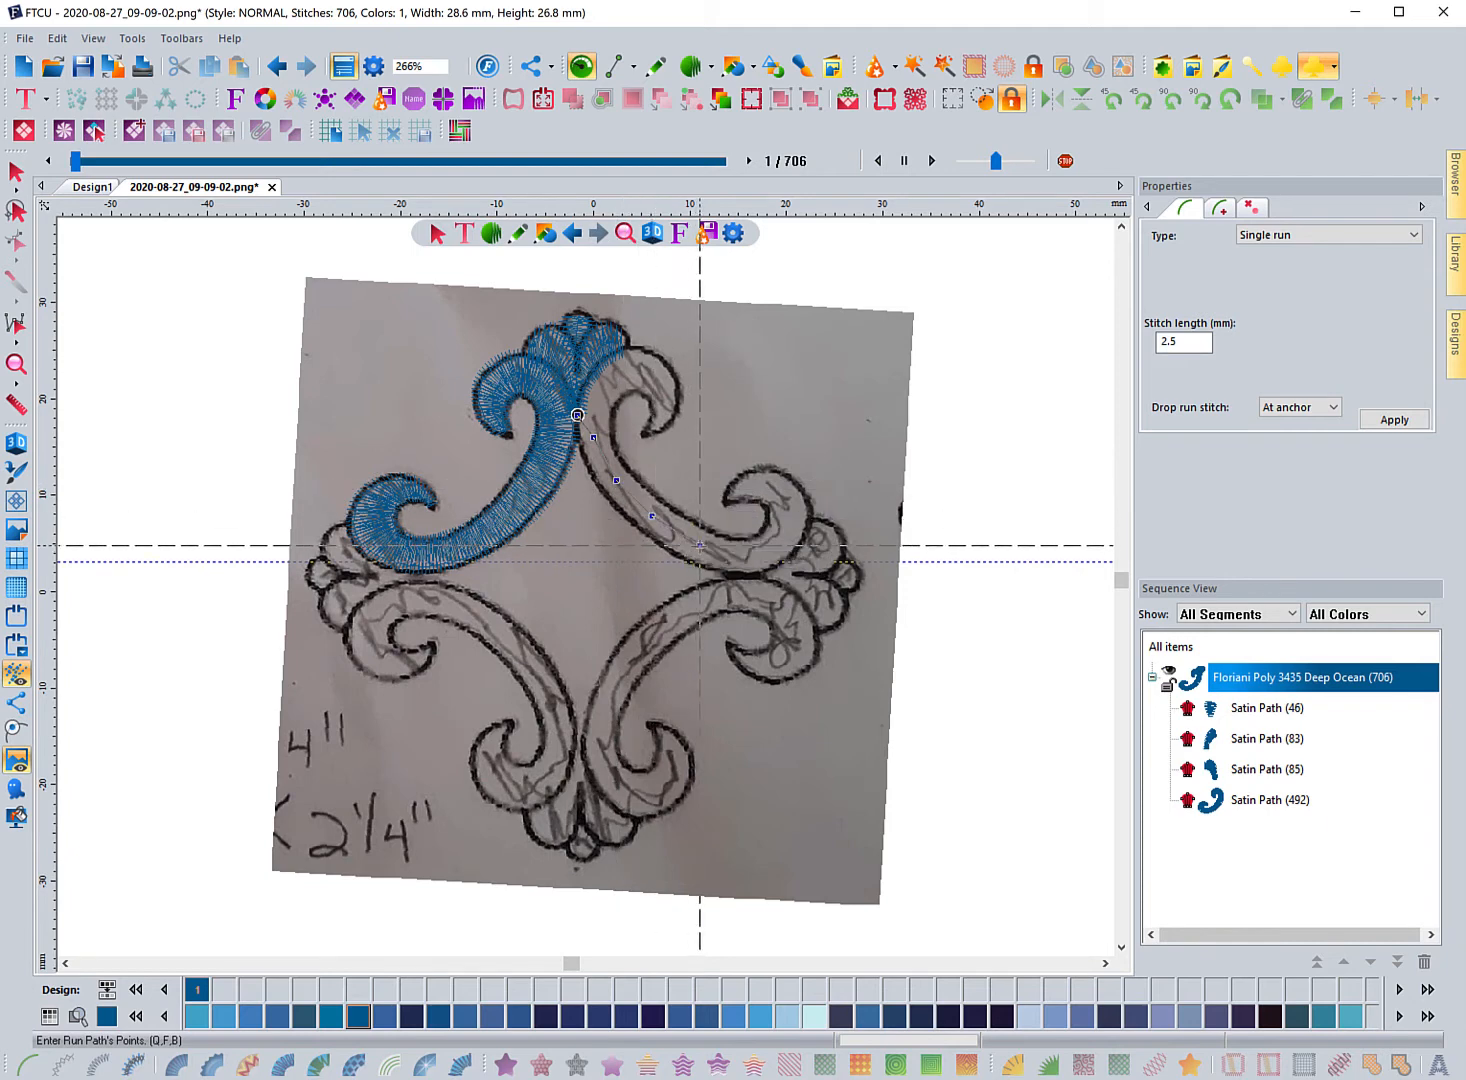
pyautogui.click(758, 562)
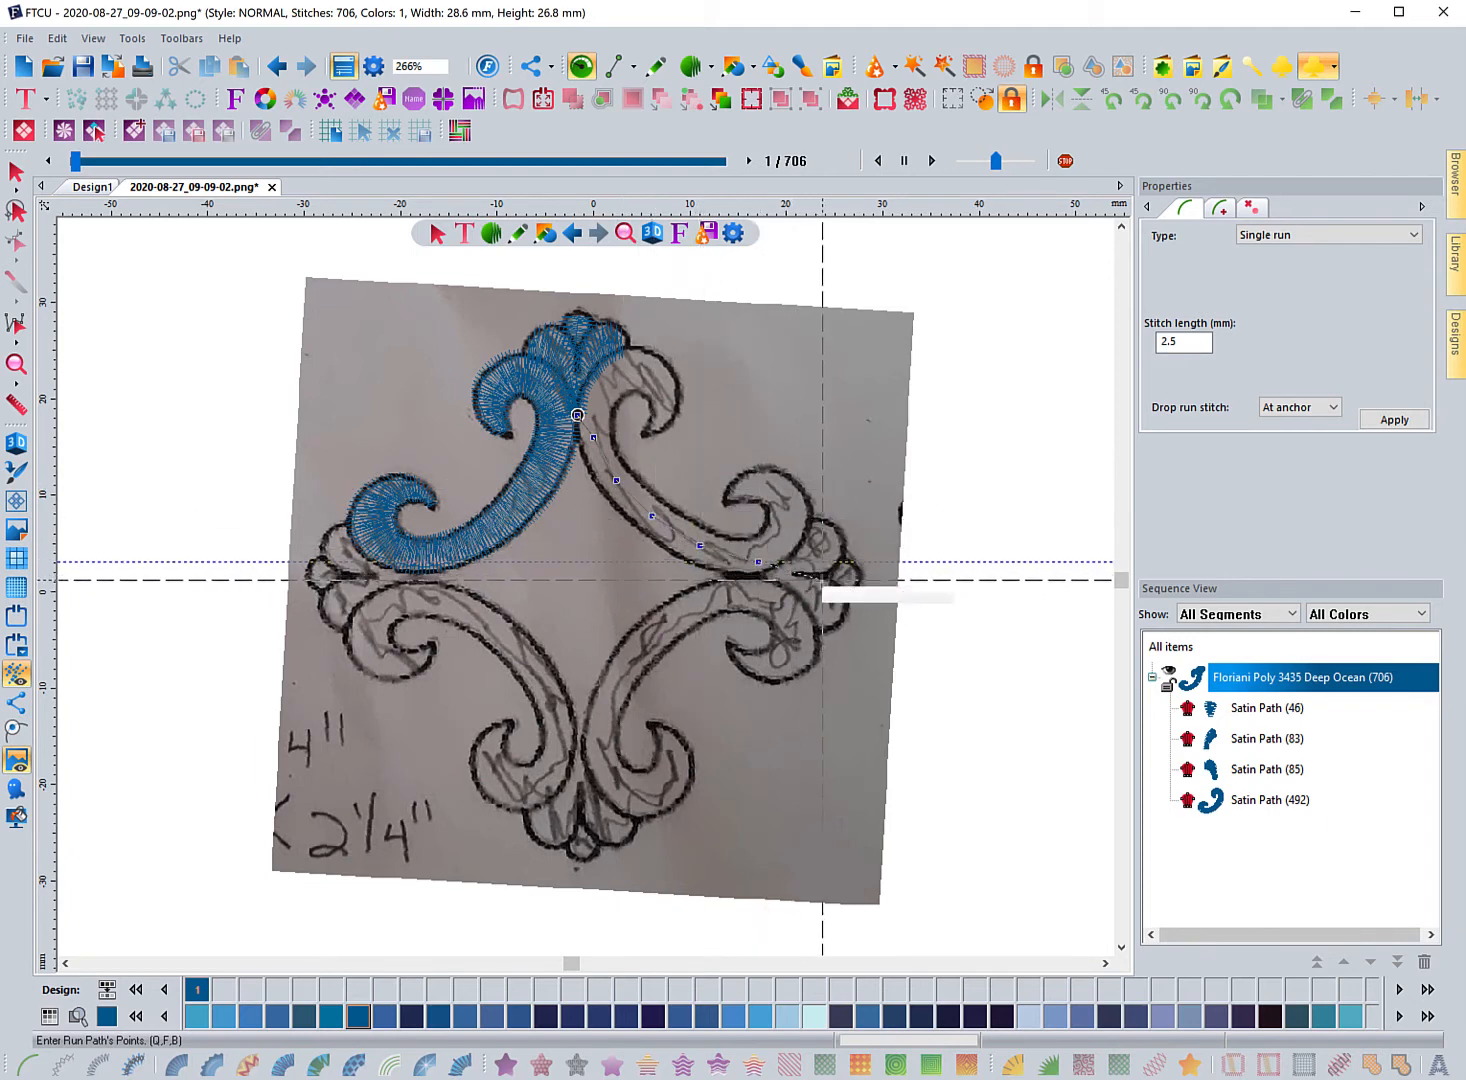
pyautogui.click(815, 575)
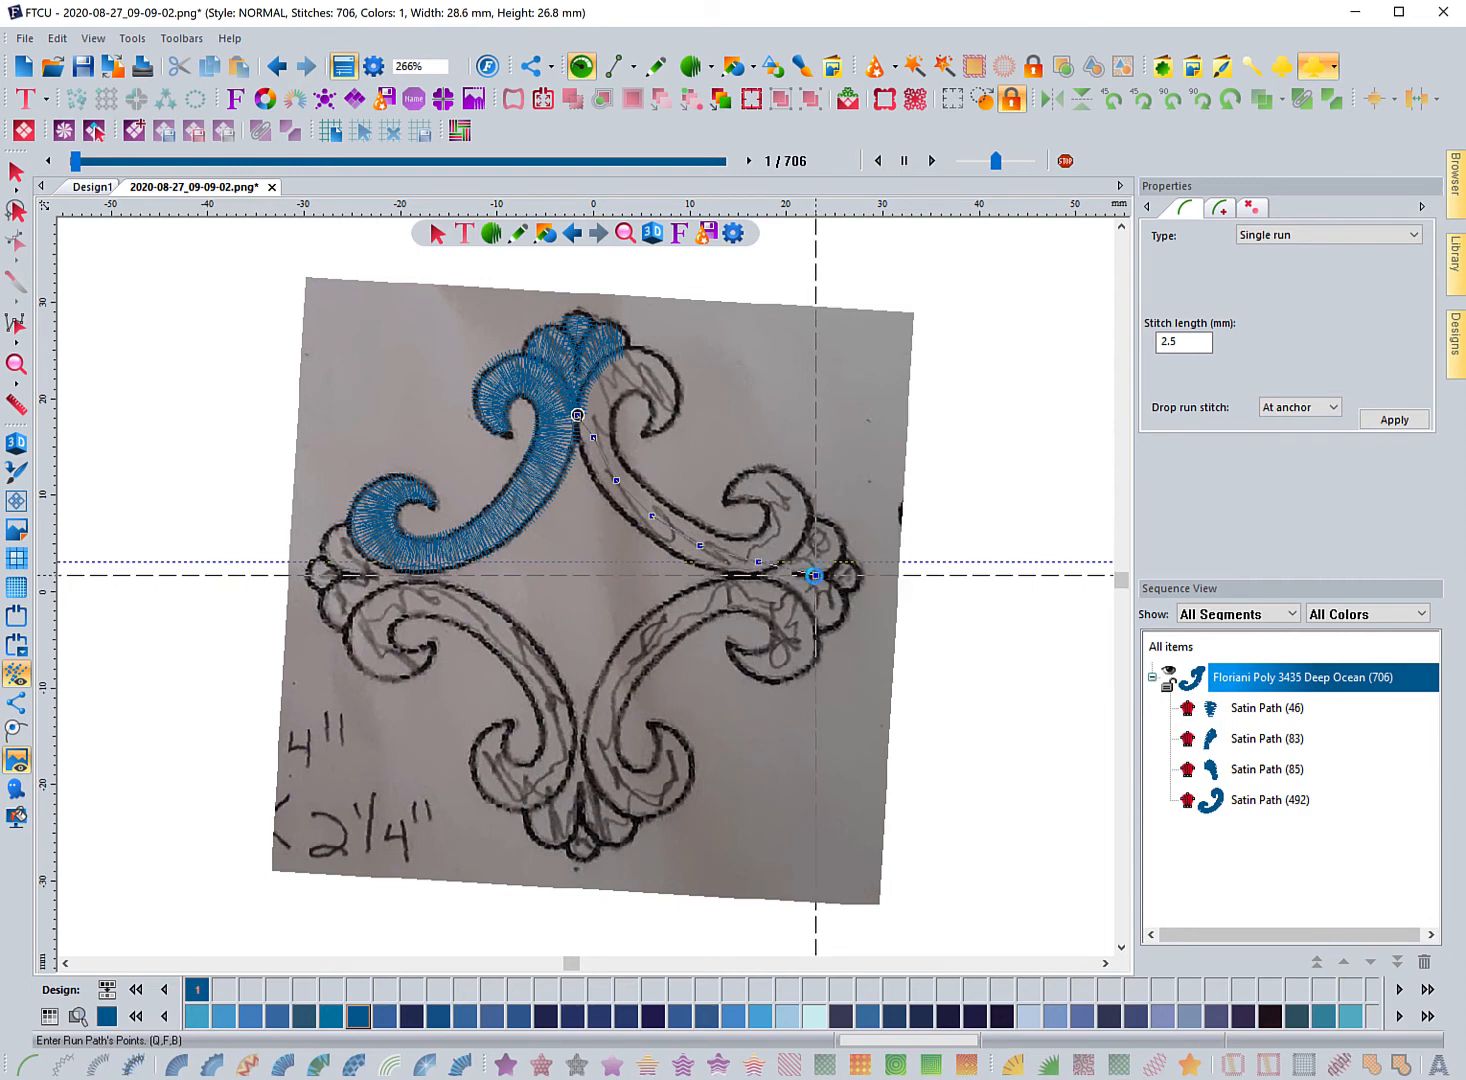
pyautogui.press('Return')
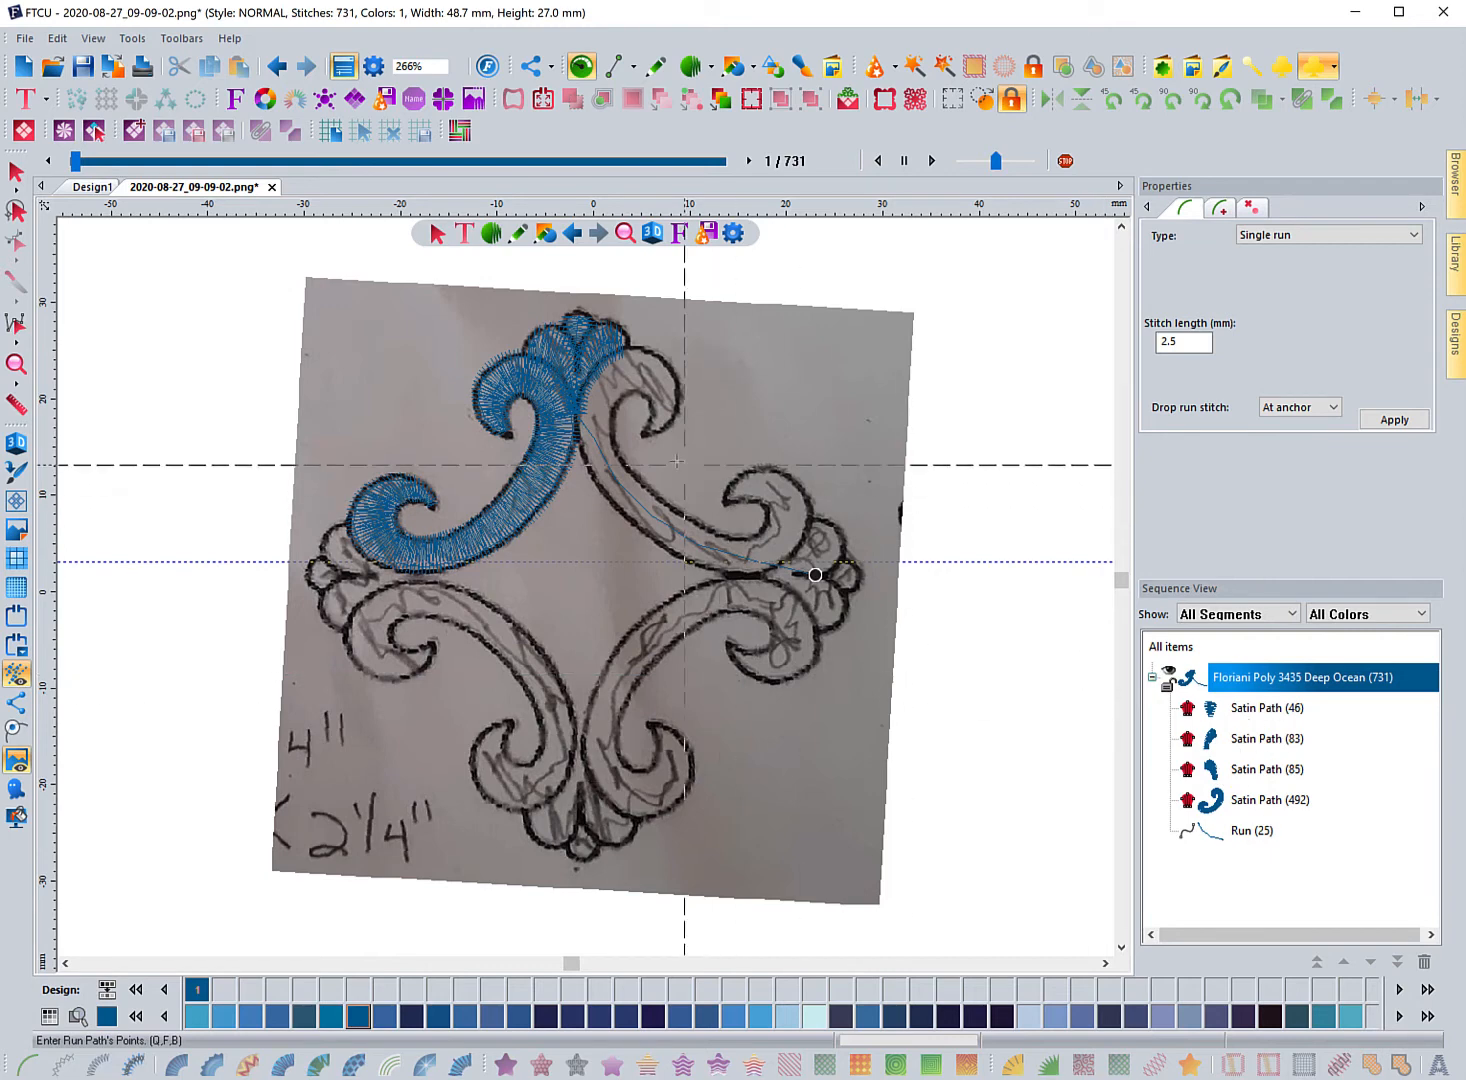
# Set both the tie-in and the tie-off of the new run path to none.
pyautogui.click(1250, 830)
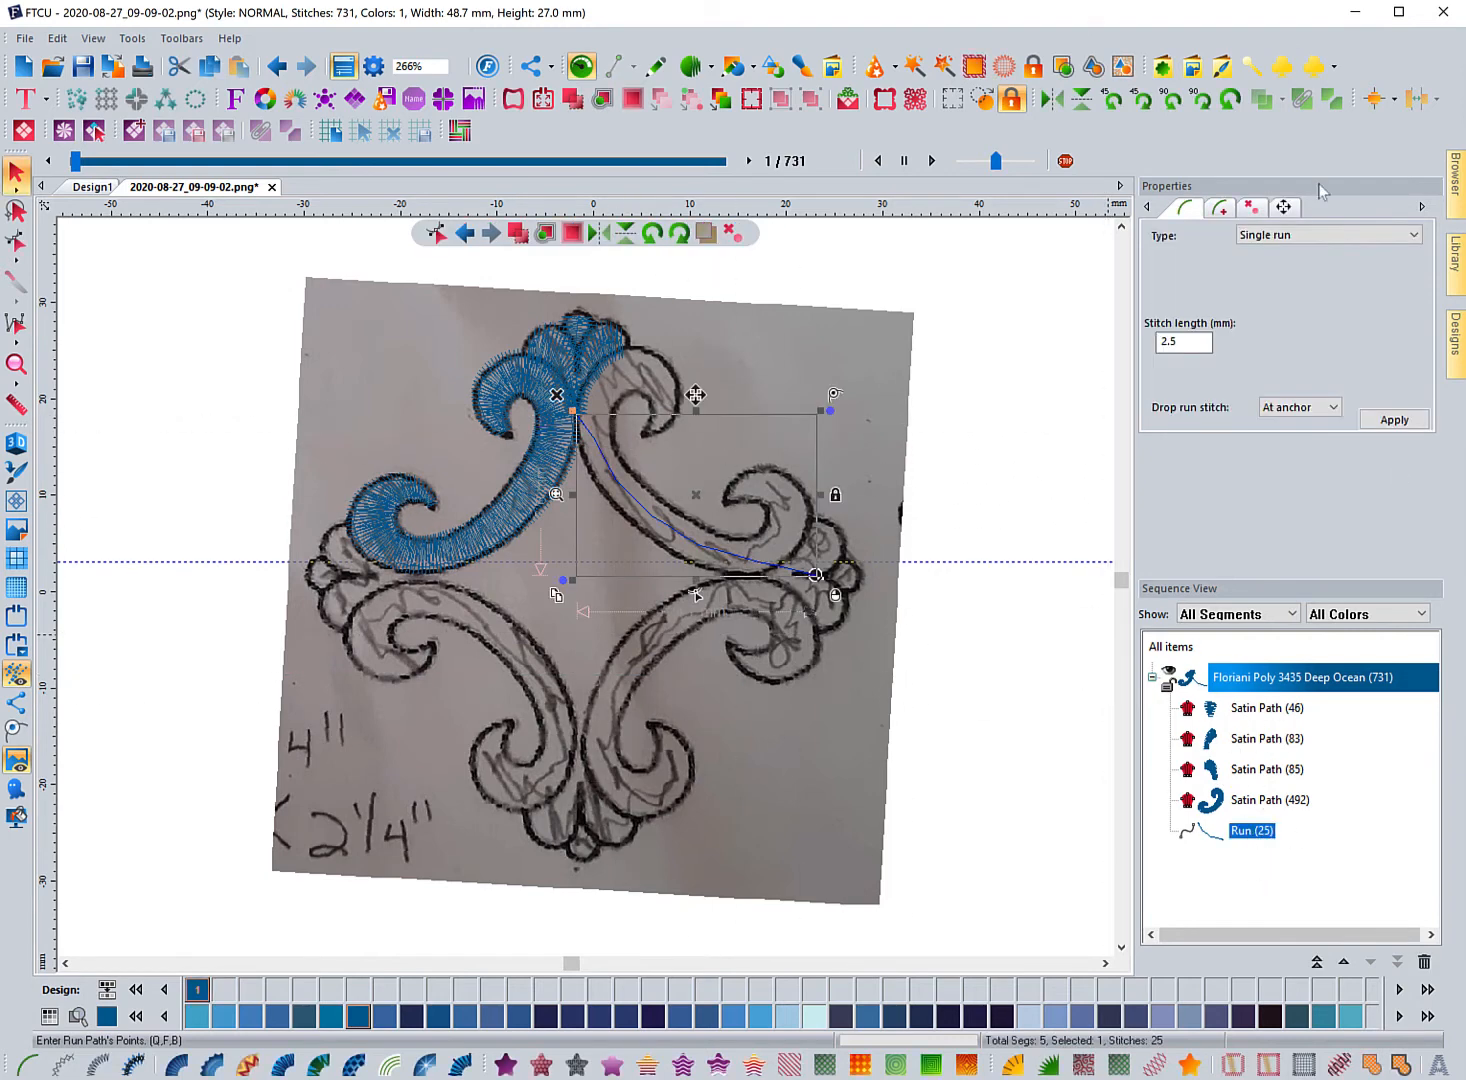
pyautogui.click(1251, 209)
pyautogui.click(1290, 327)
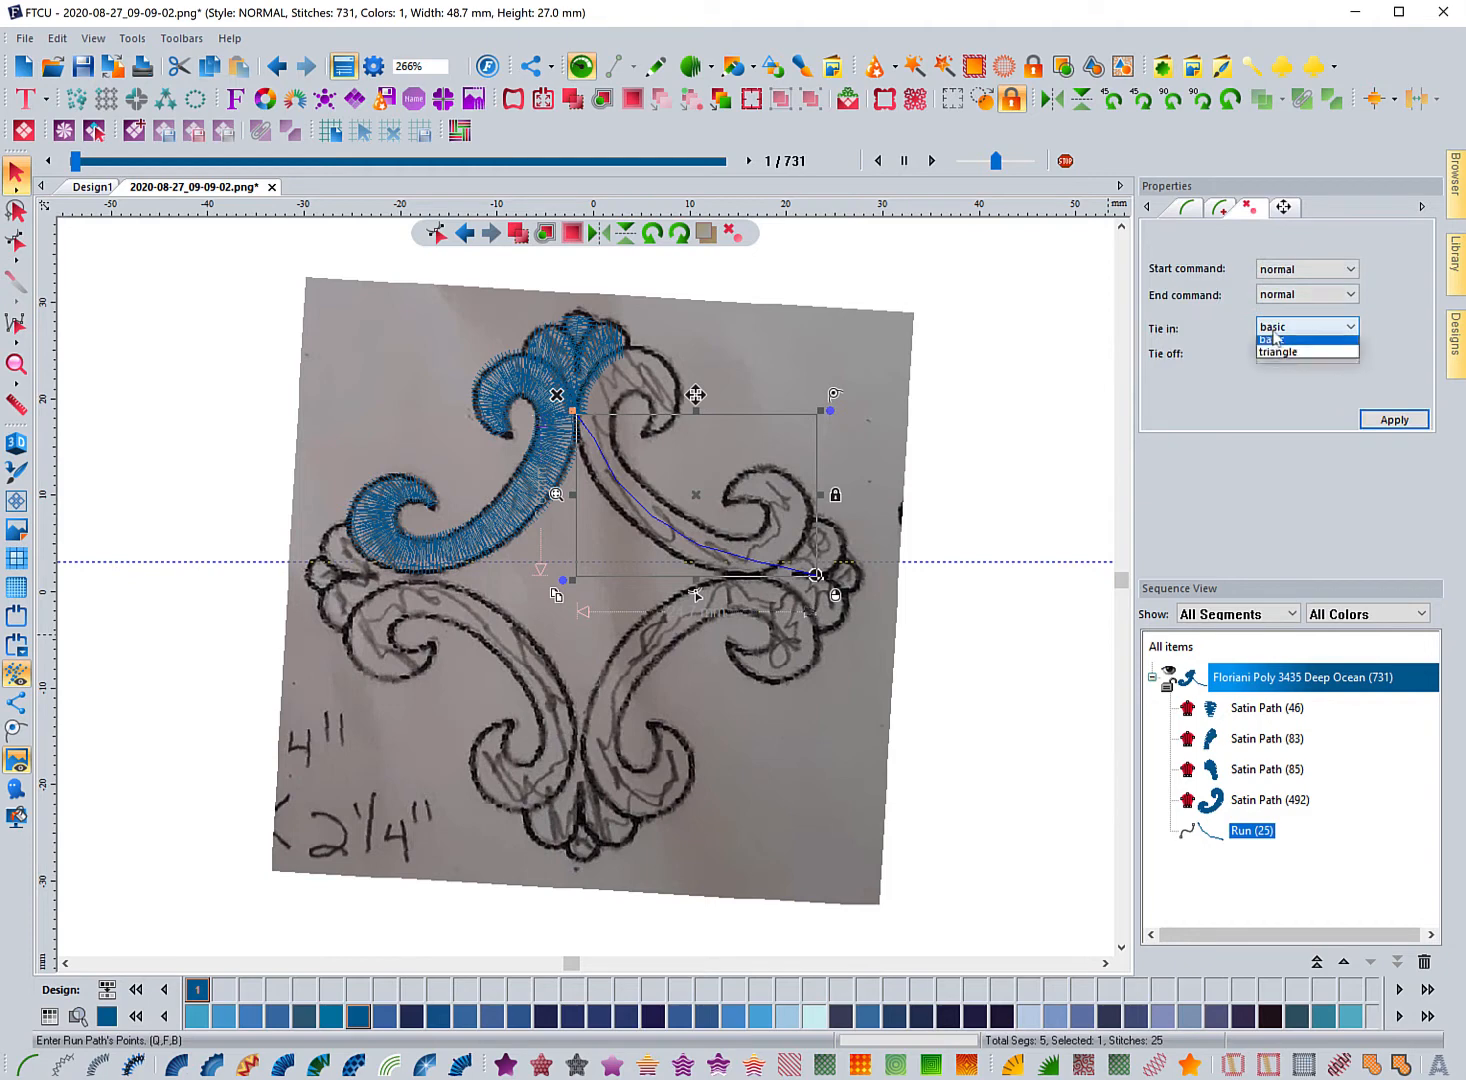
pyautogui.click(1271, 345)
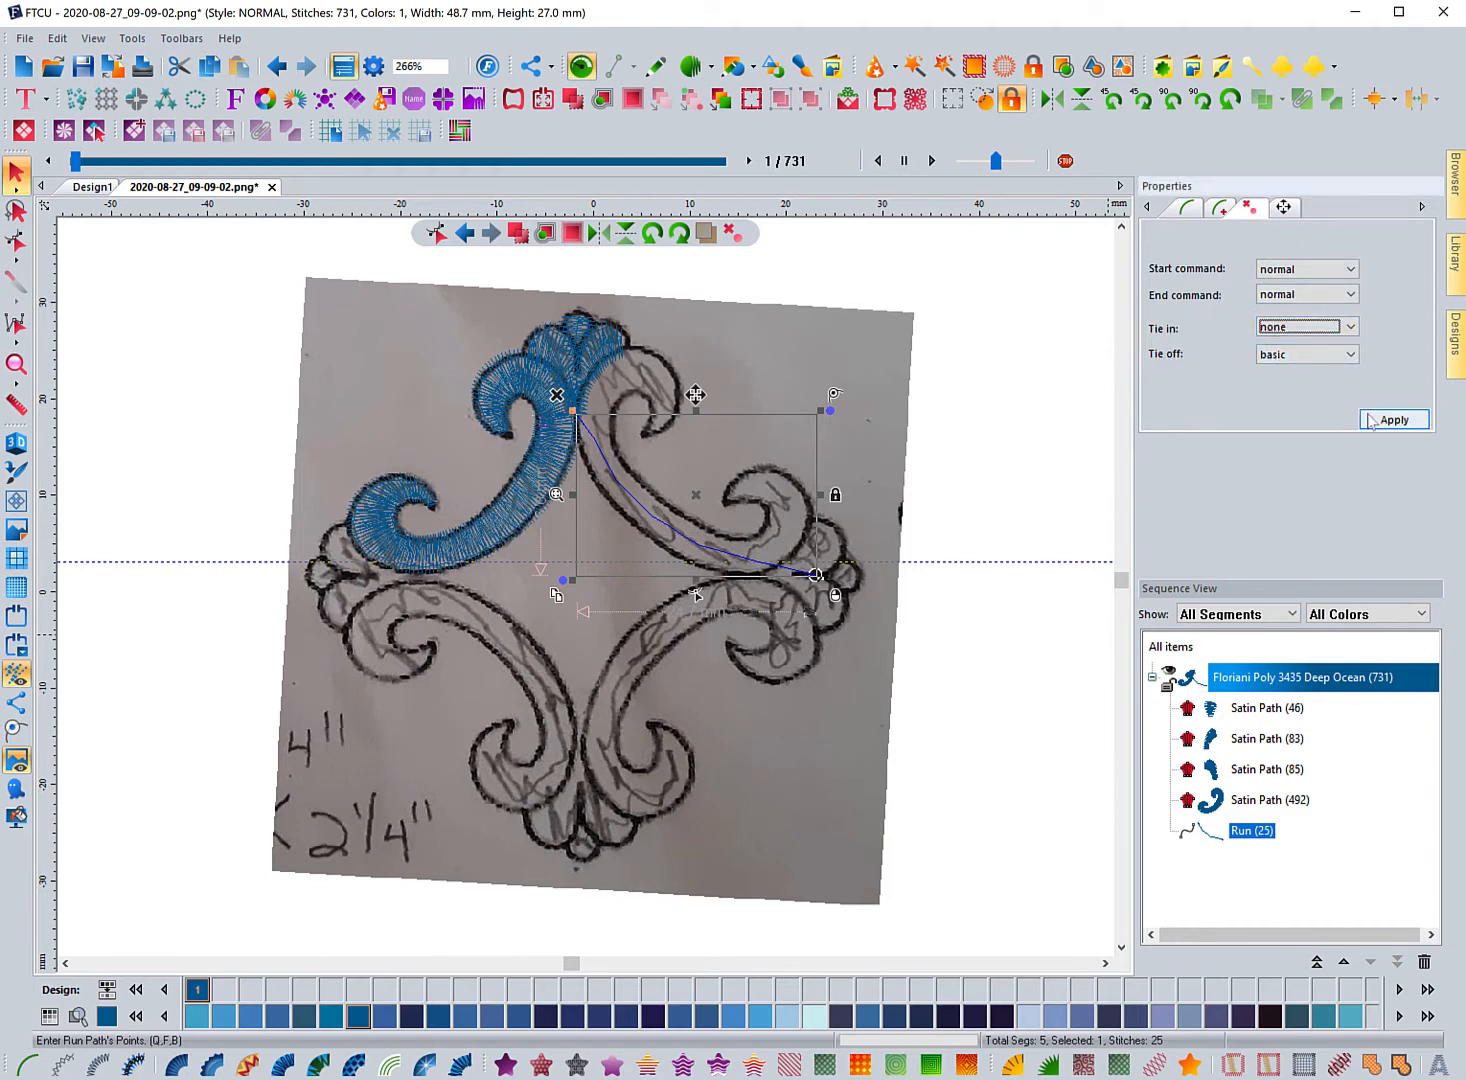
pyautogui.click(1300, 354)
pyautogui.click(1280, 372)
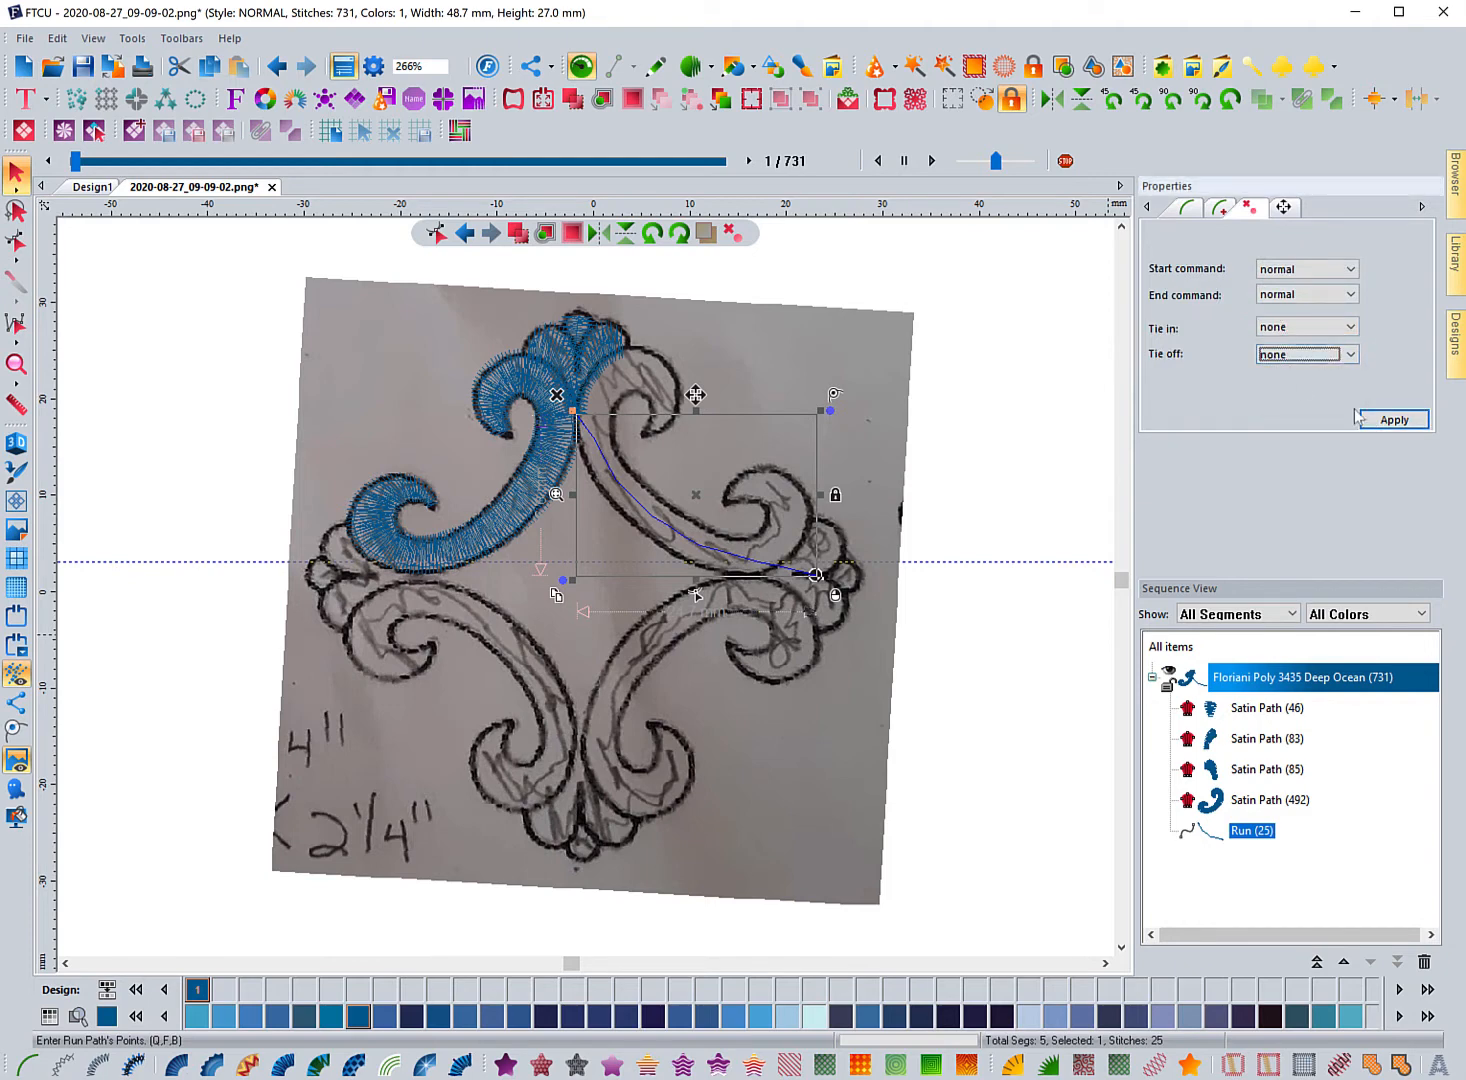
pyautogui.click(1374, 420)
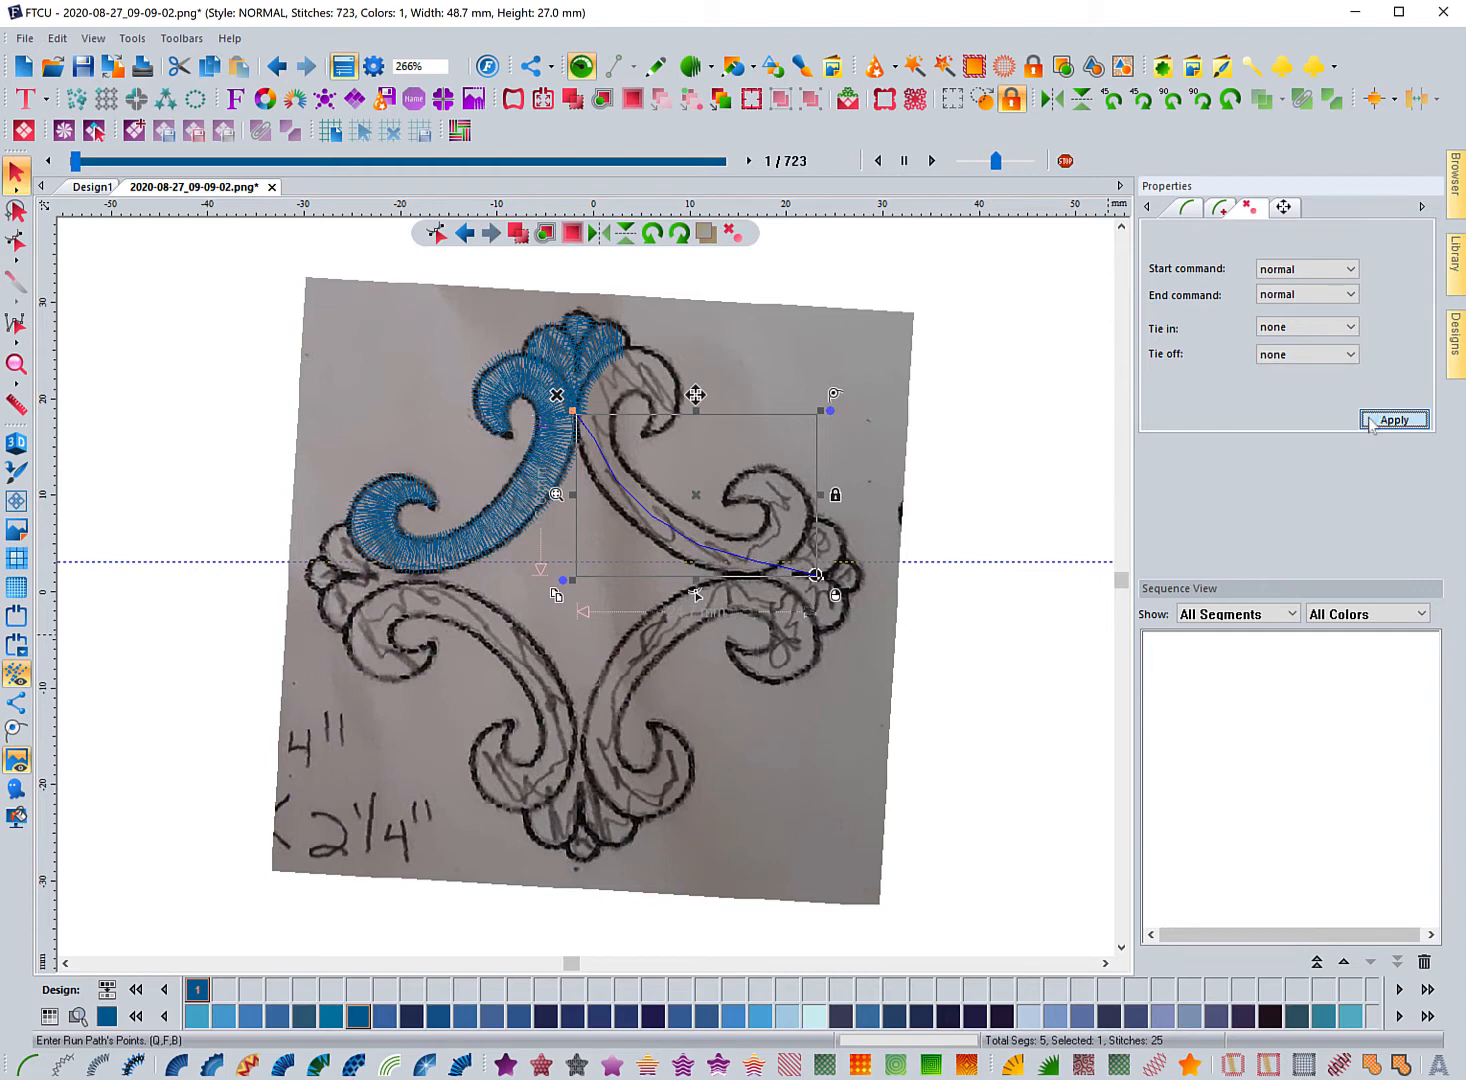
pyautogui.click(1008, 438)
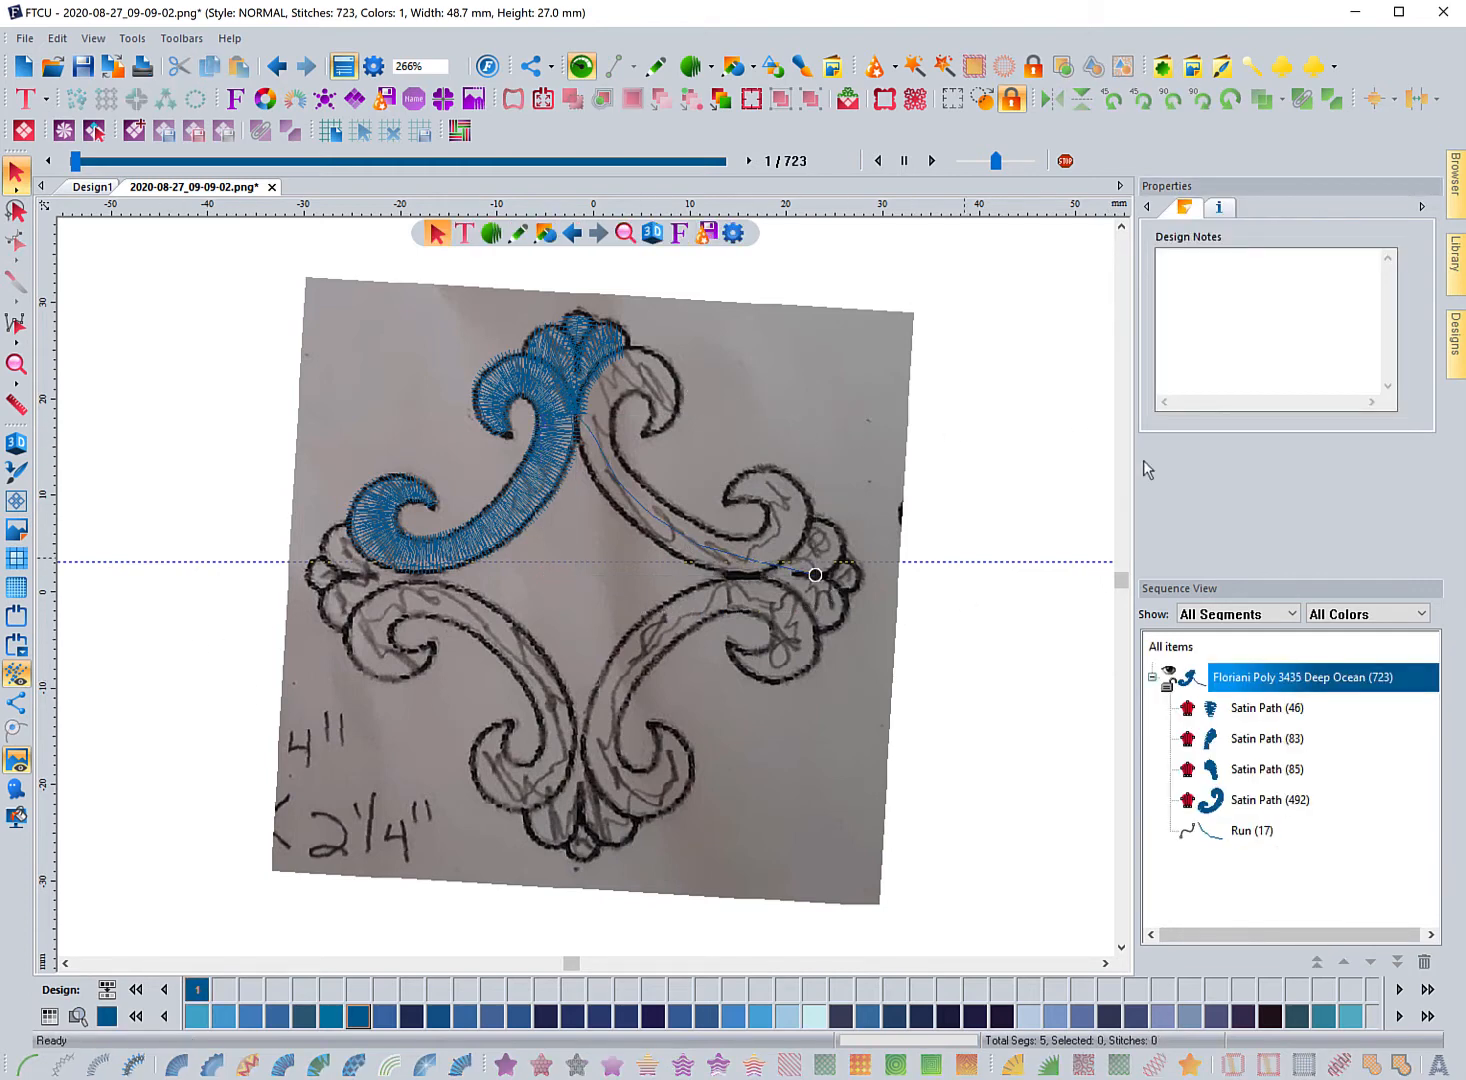
# Lighten the backdrop image with the brightness slider just below its midpoint, applying the adjustment twice.
pyautogui.click(16, 528)
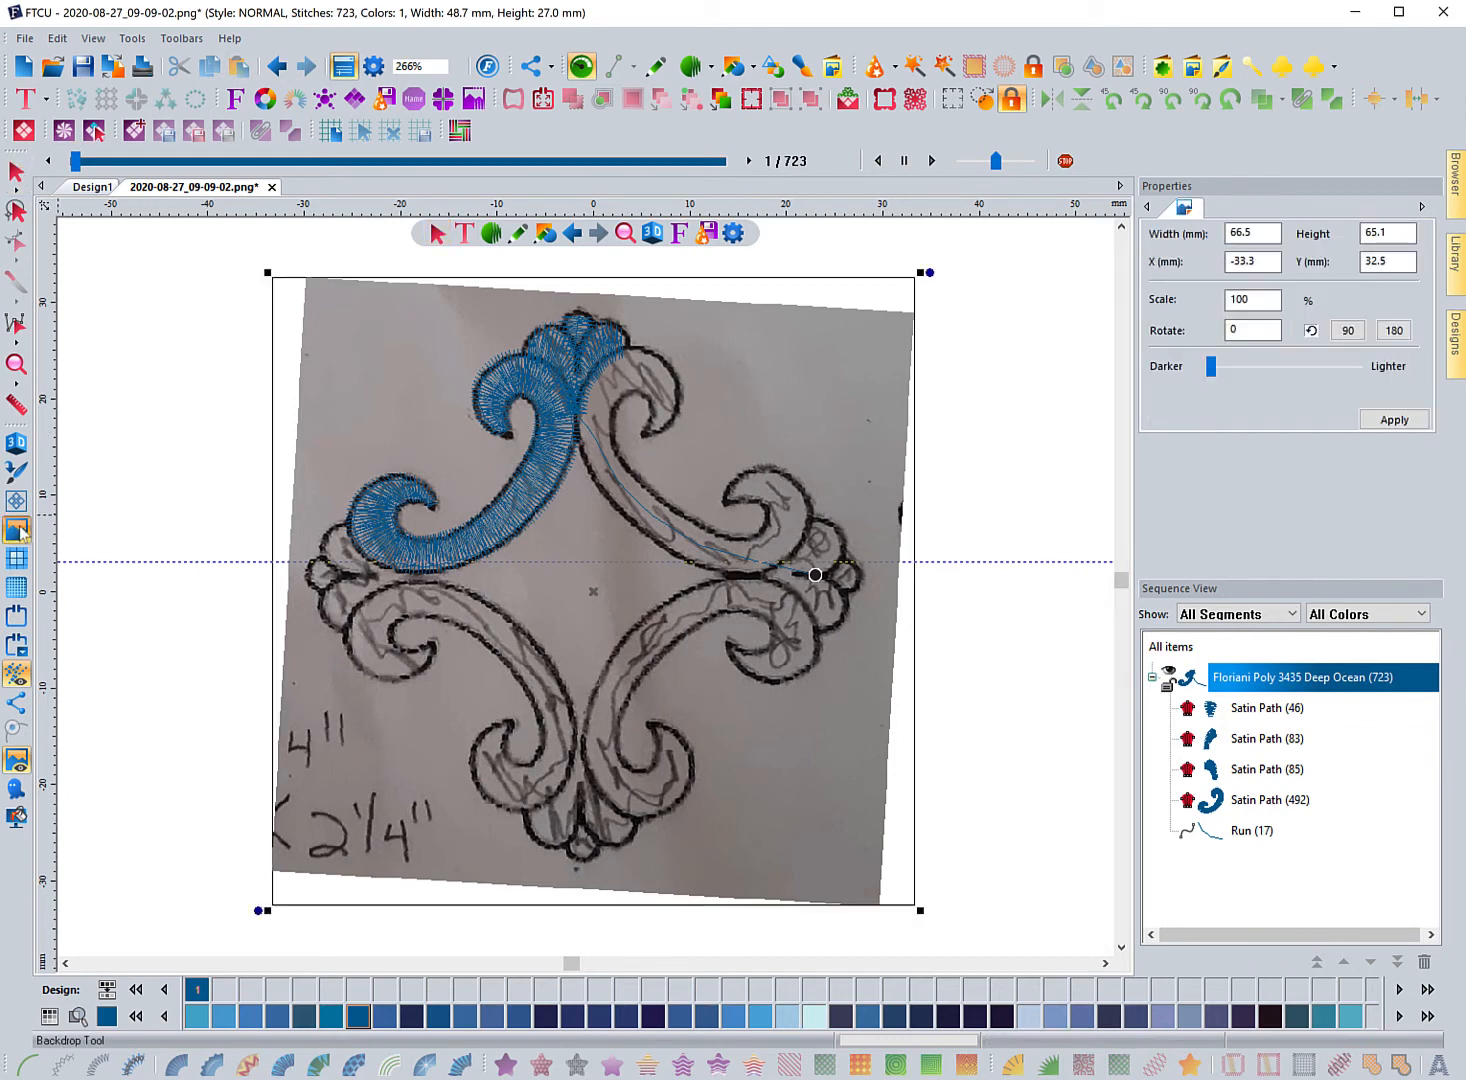
pyautogui.moveTo(1211, 367); pyautogui.dragTo(1279, 377)
pyautogui.click(1383, 420)
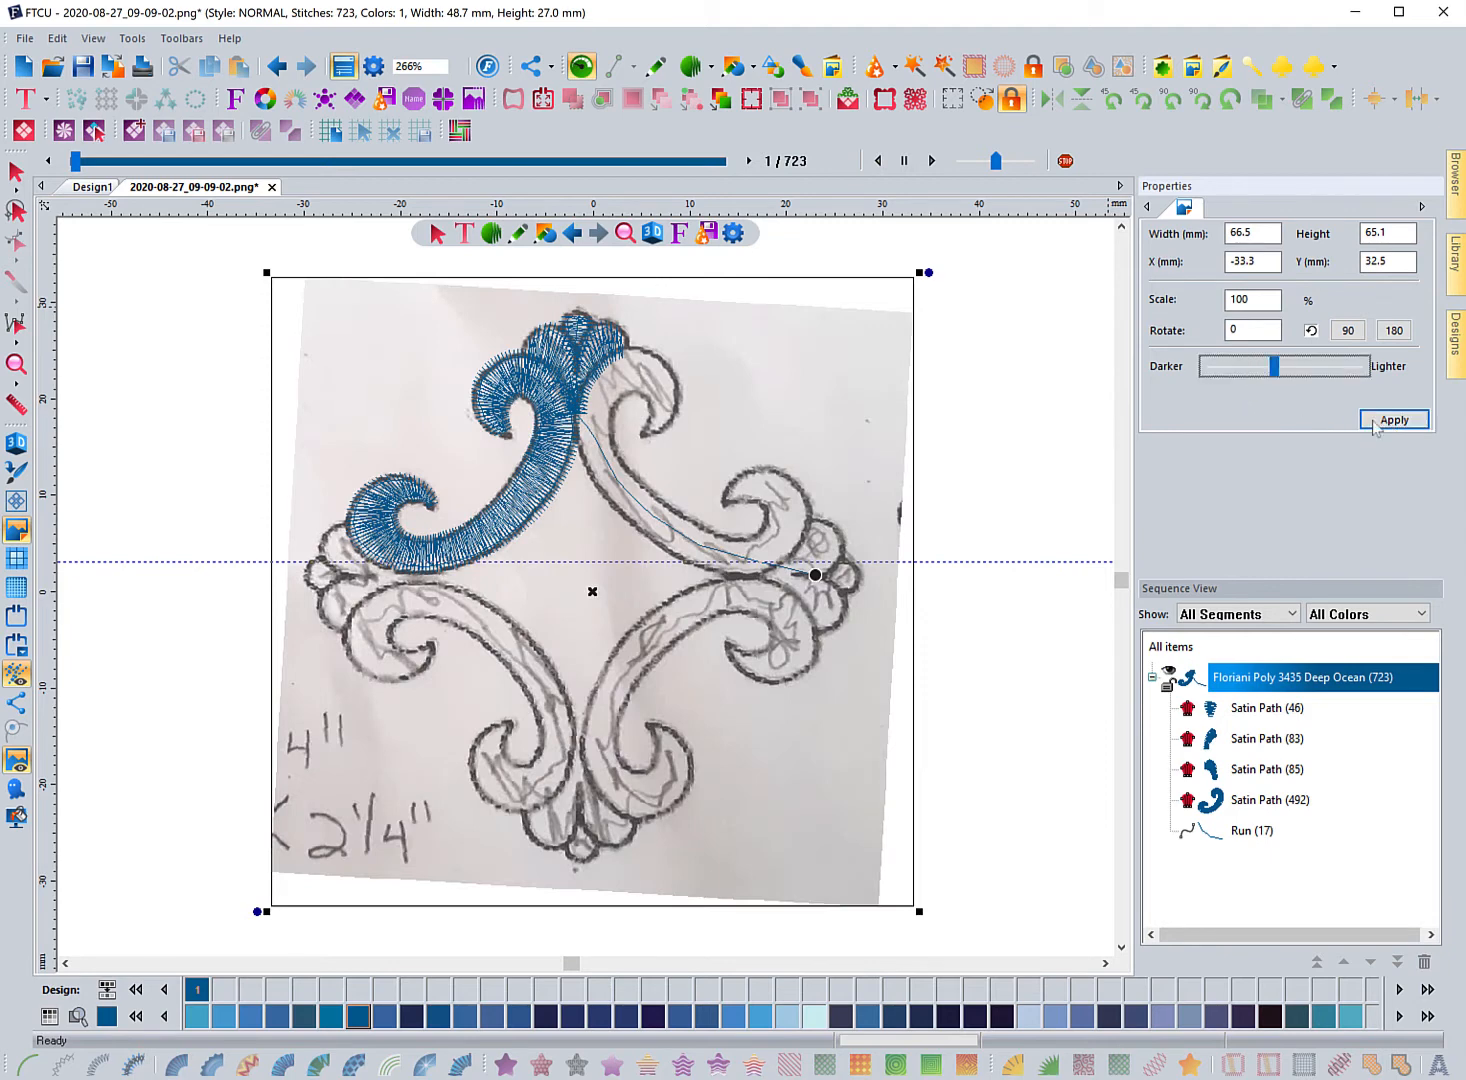
pyautogui.click(1383, 420)
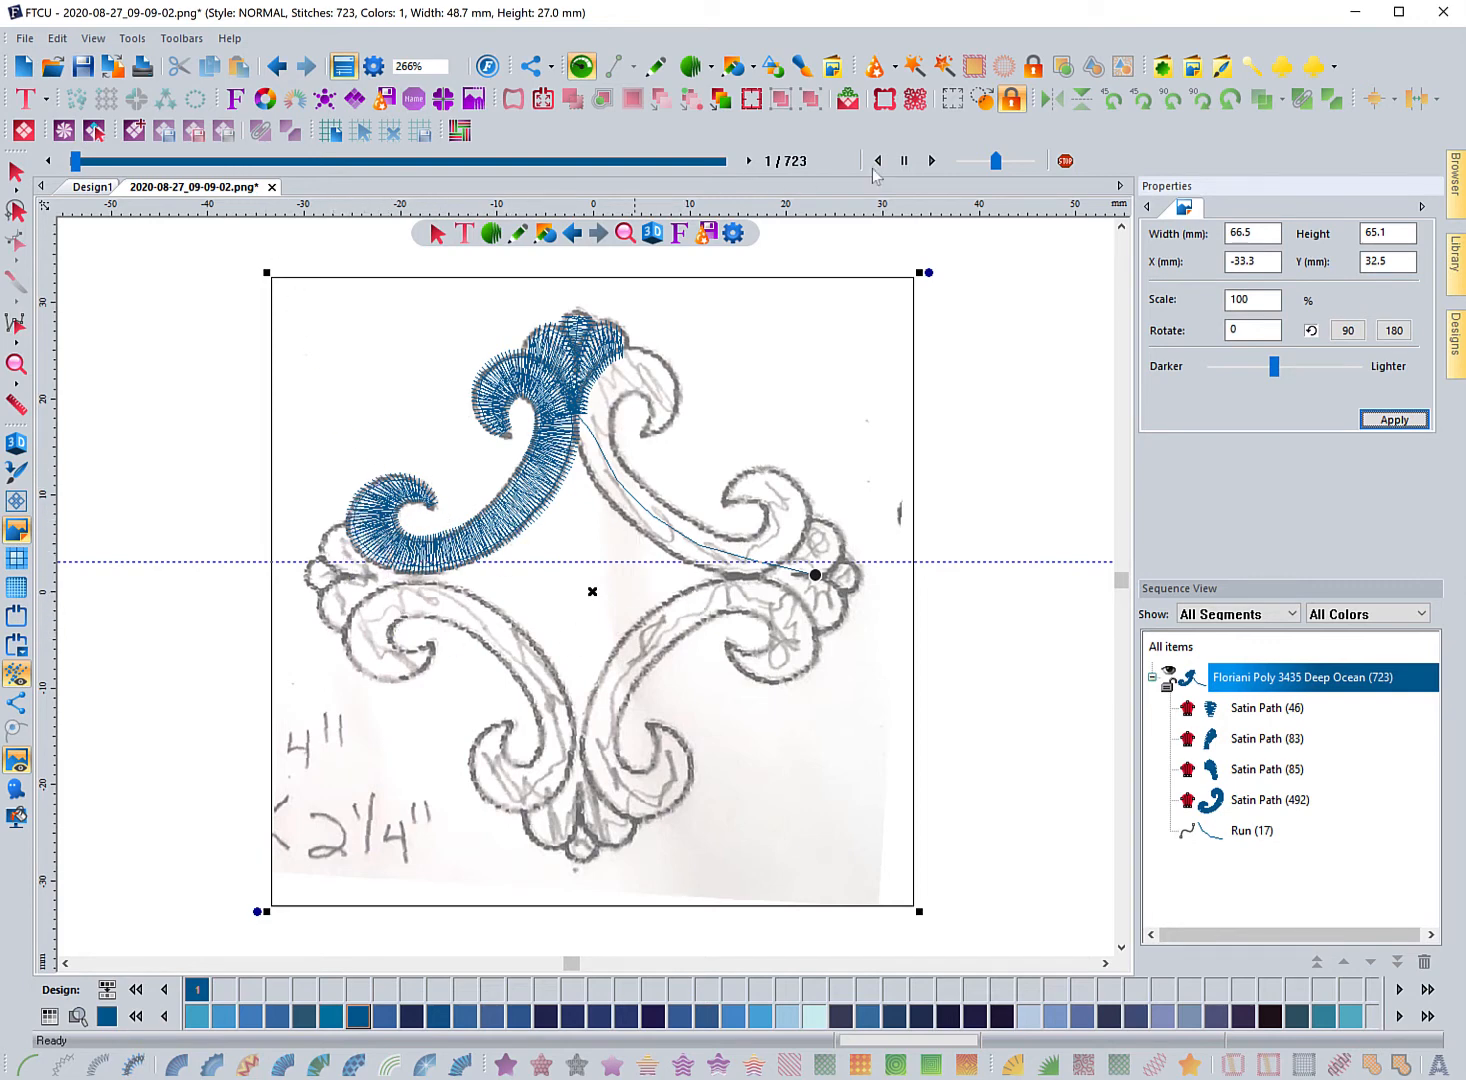
# Play the stitch simulation to check the sewing order through the petals, scroll and connecting run.
pyautogui.click(931, 161)
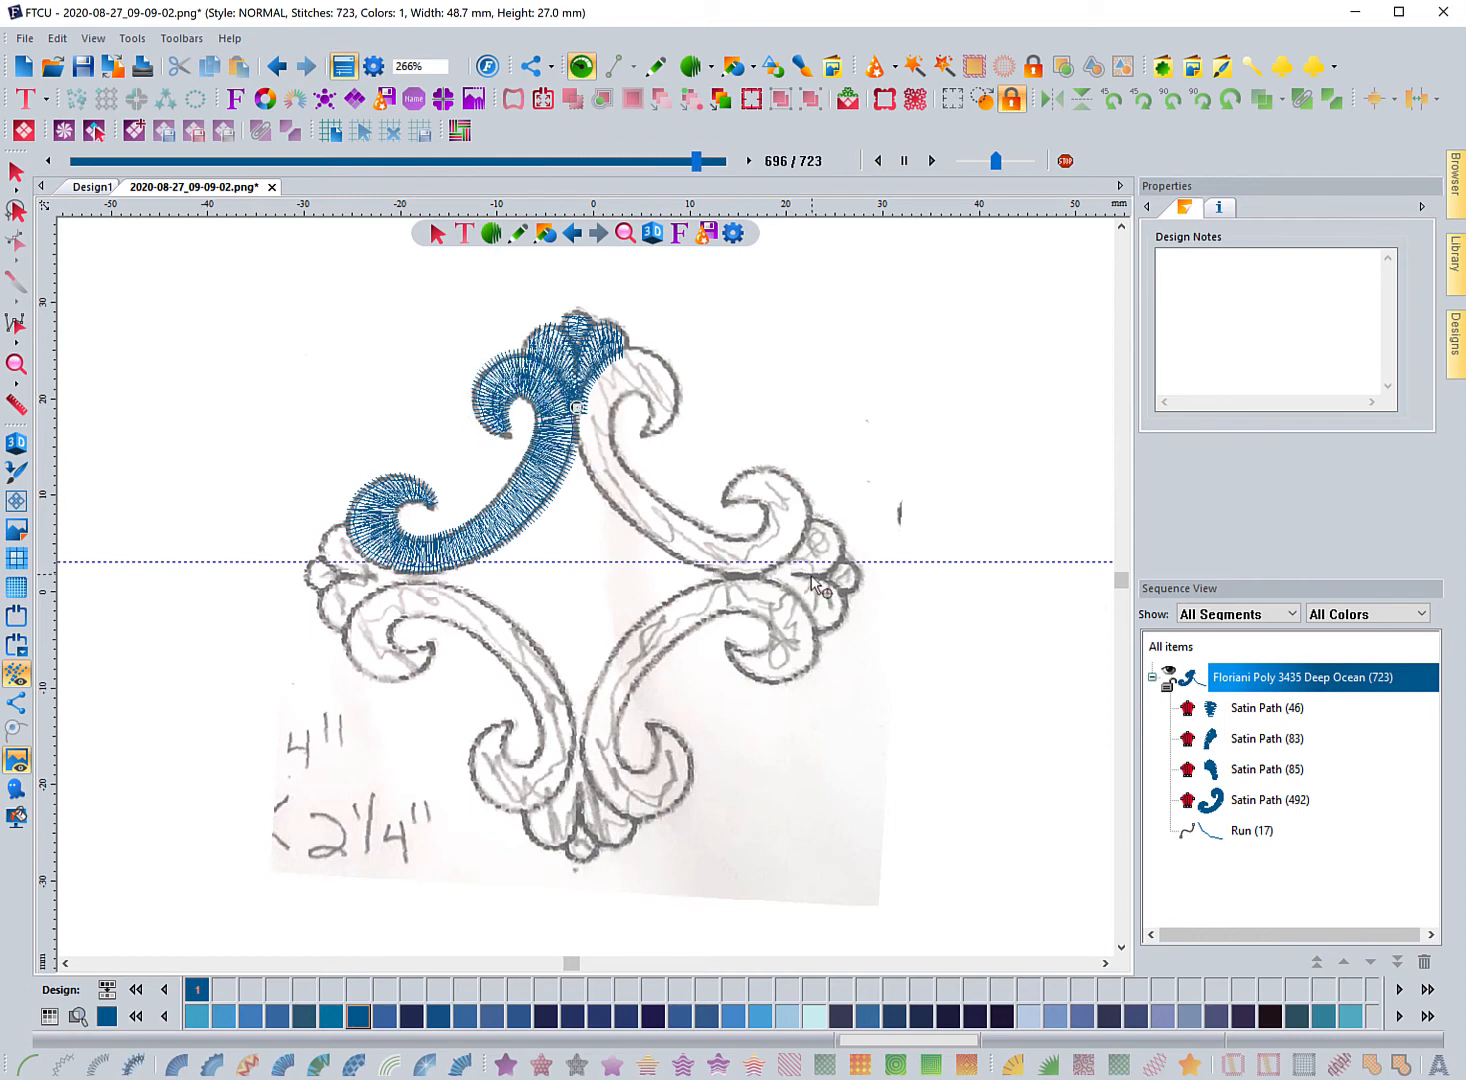
pyautogui.click(16, 172)
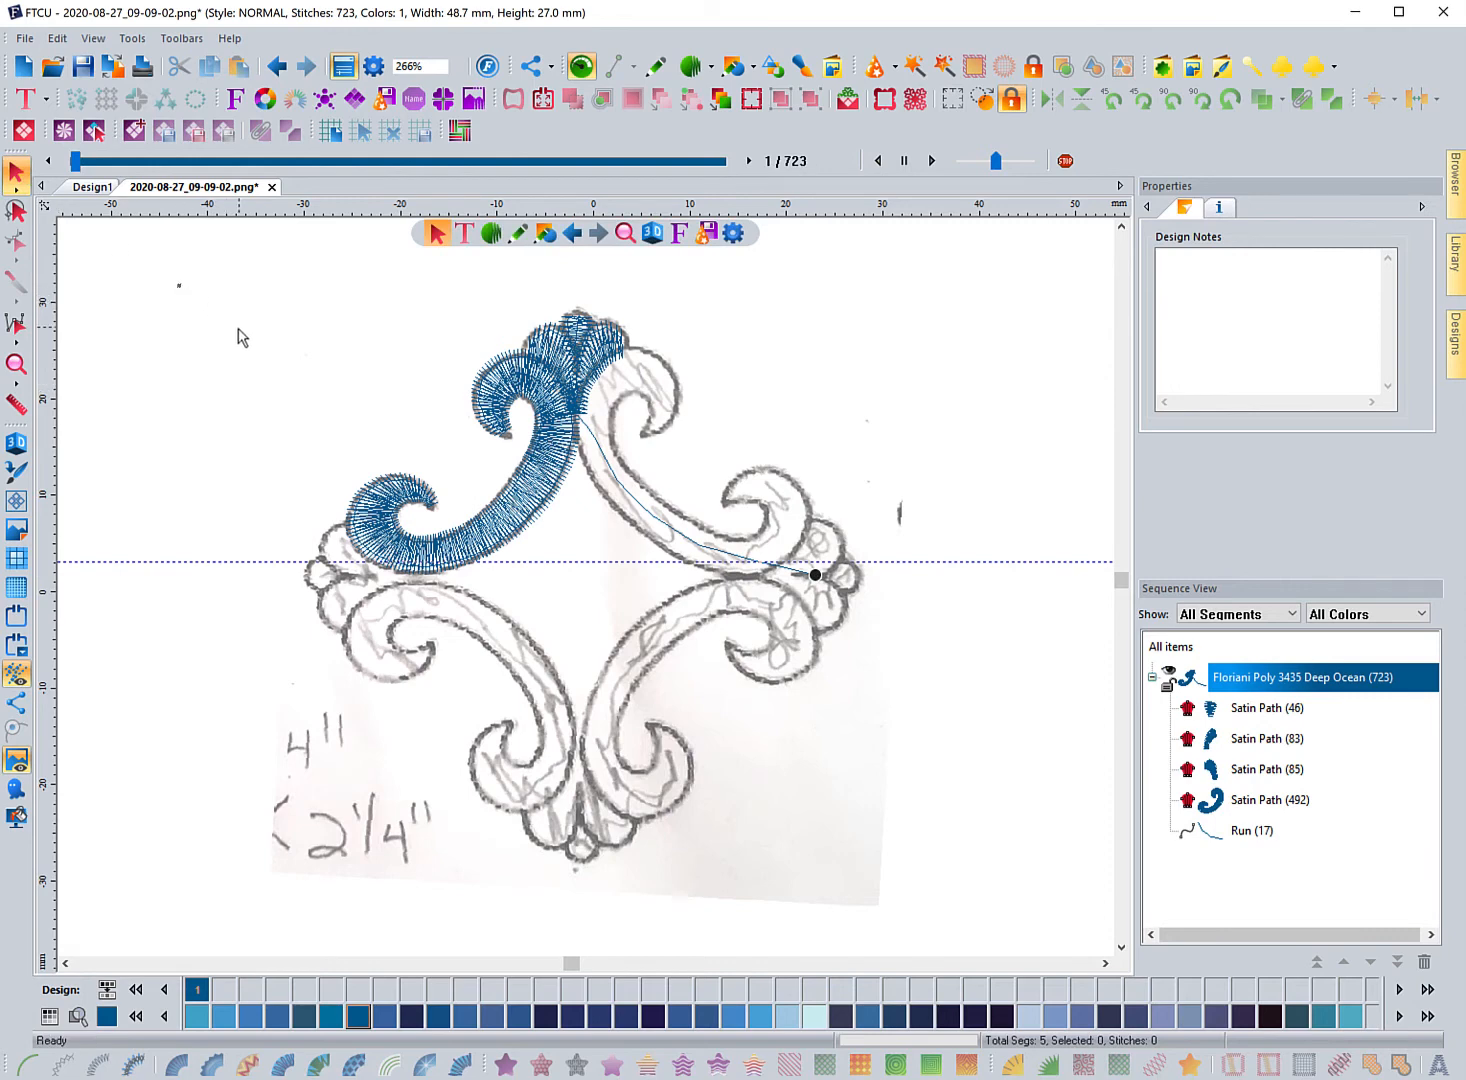
# Duplicate the petals, scroll and connecting run in place and rotate the copy a quarter turn clockwise.
pyautogui.moveTo(253, 292); pyautogui.dragTo(866, 665)
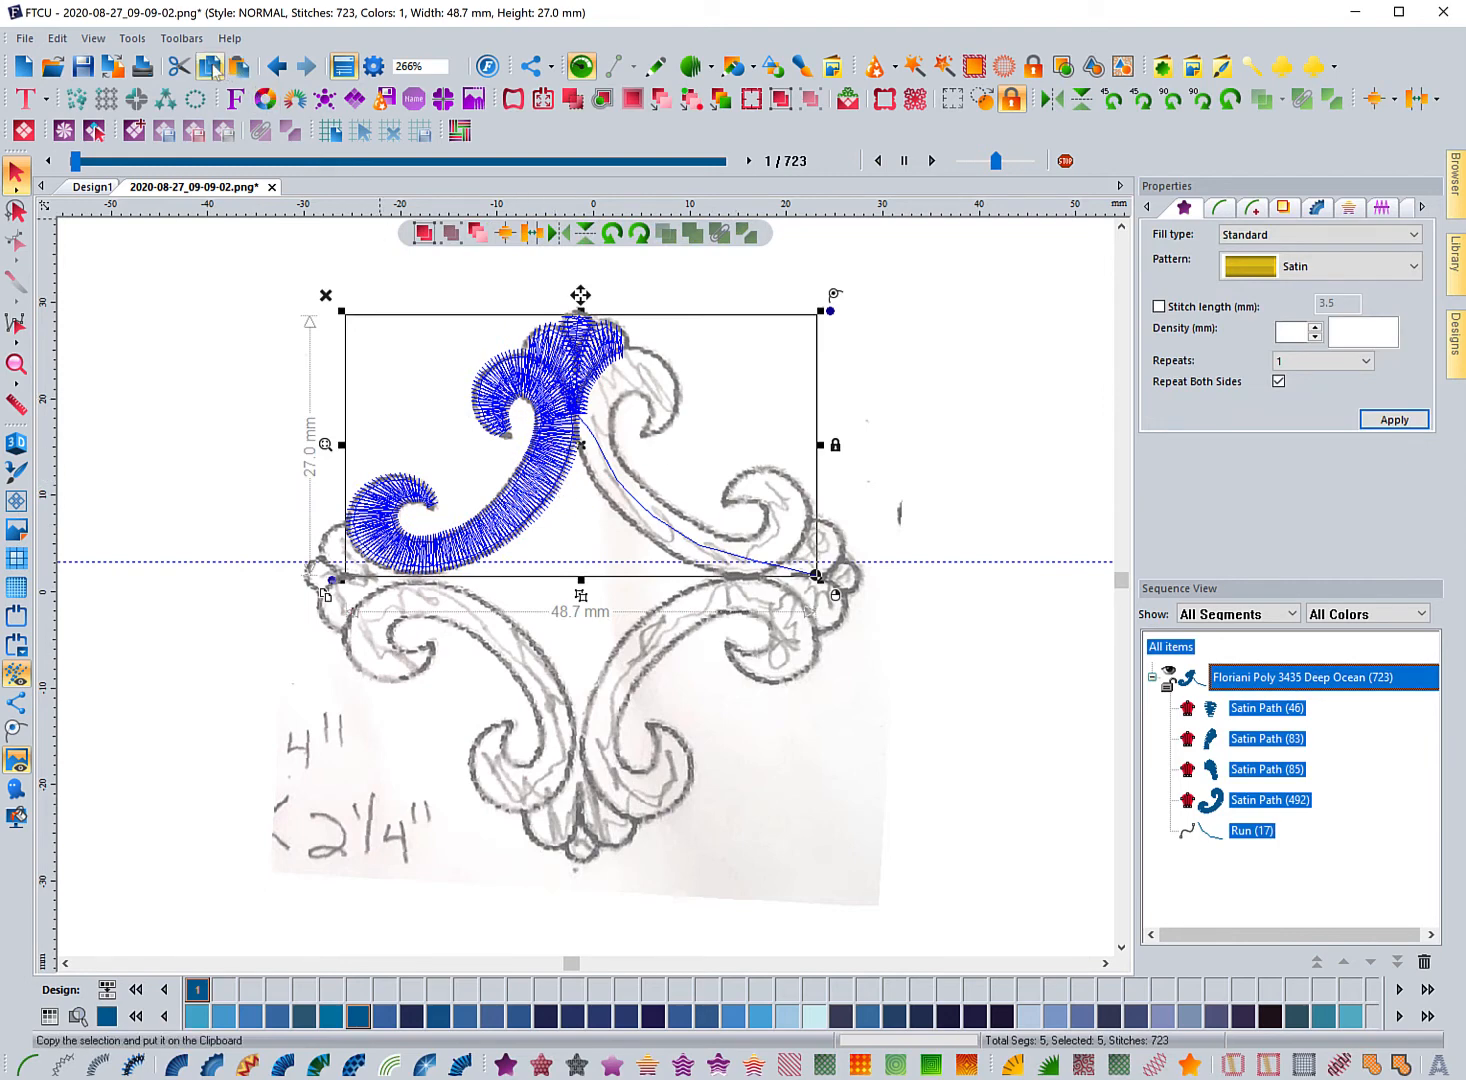
pyautogui.click(211, 66)
pyautogui.click(238, 66)
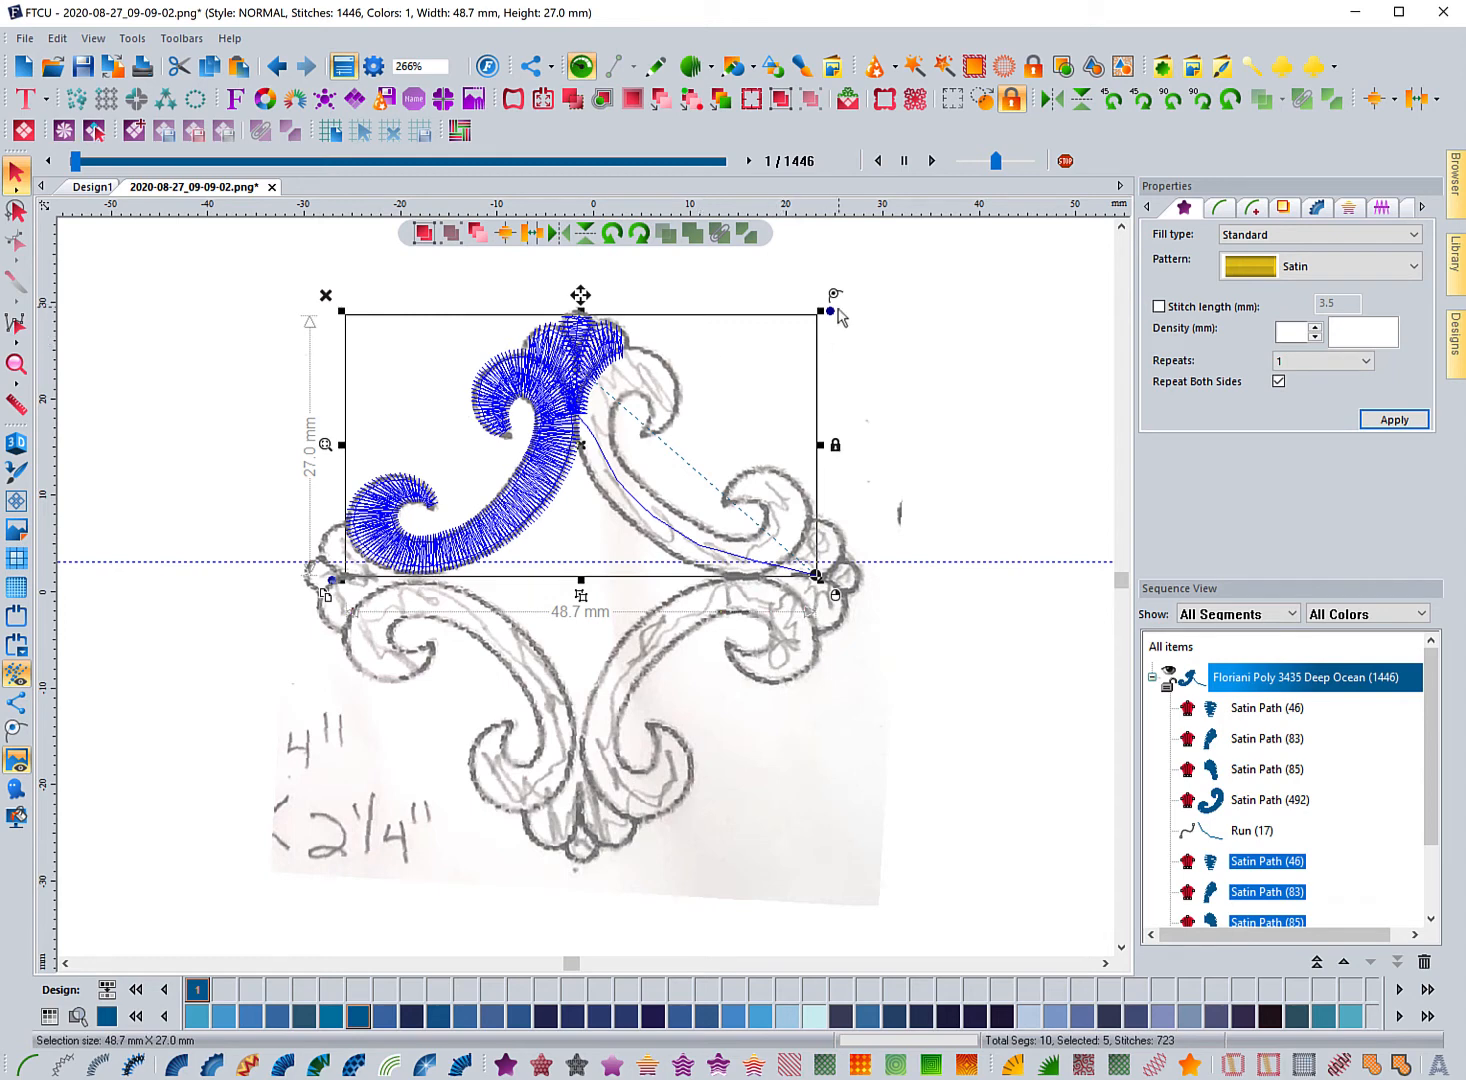
pyautogui.moveTo(832, 311); pyautogui.dragTo(660, 579)
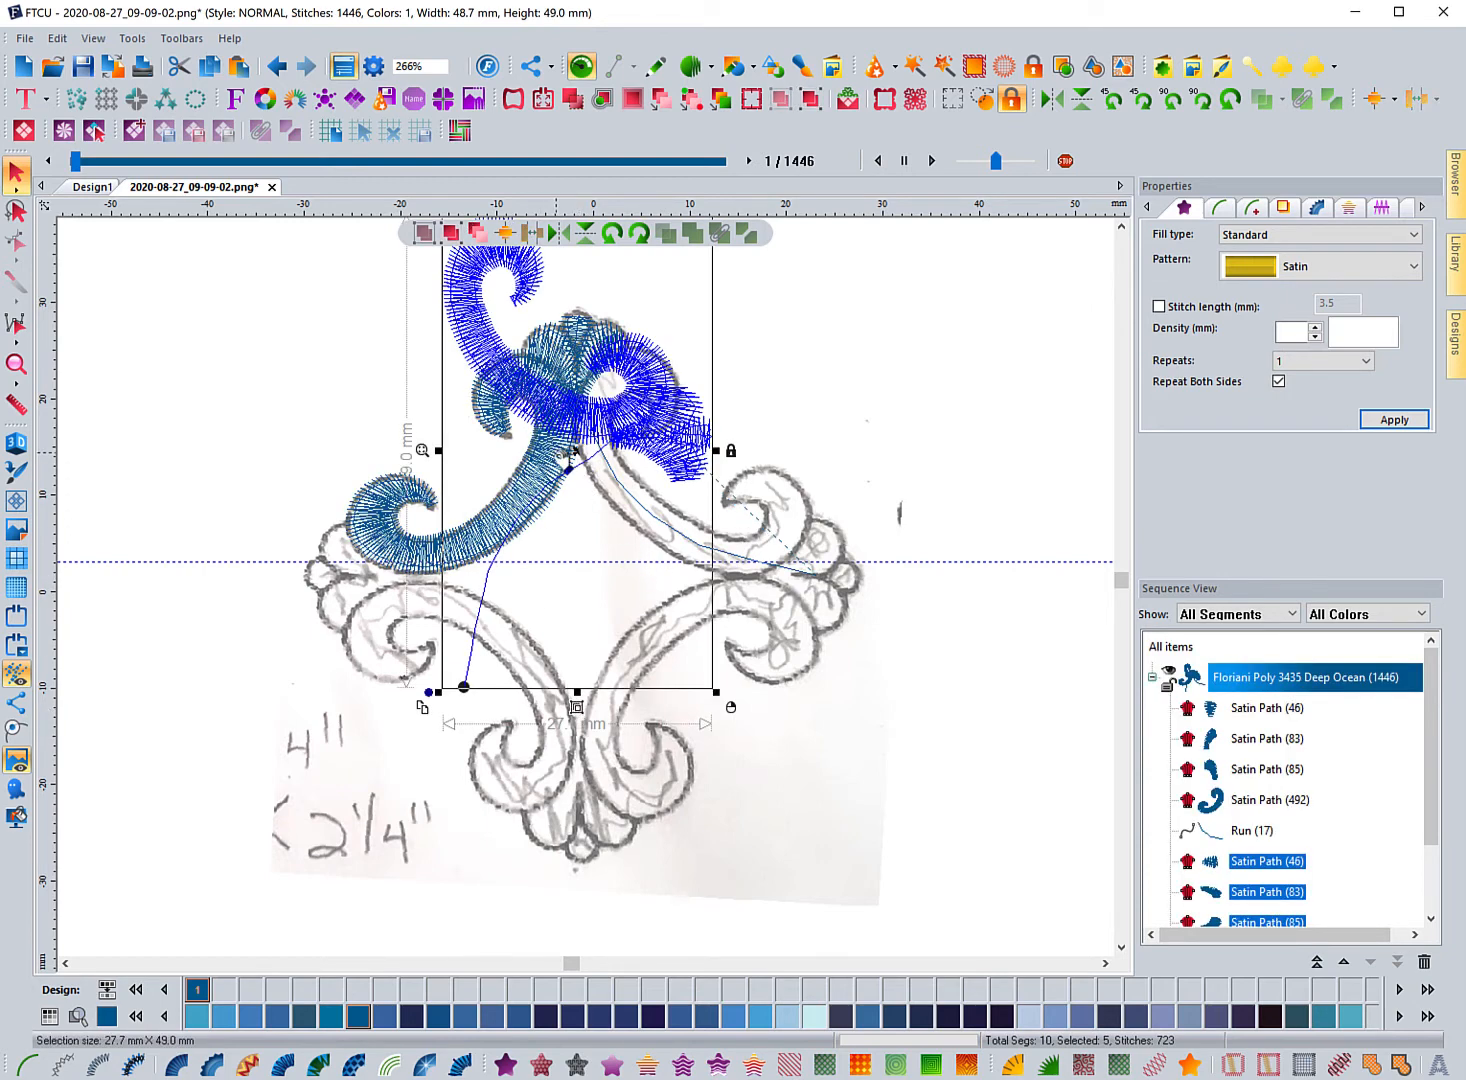
# Position the rotated copy over the upper-right scroll and right petals, fine-tuning its angle and placement against the drawn outline.
pyautogui.moveTo(584, 460); pyautogui.dragTo(723, 592)
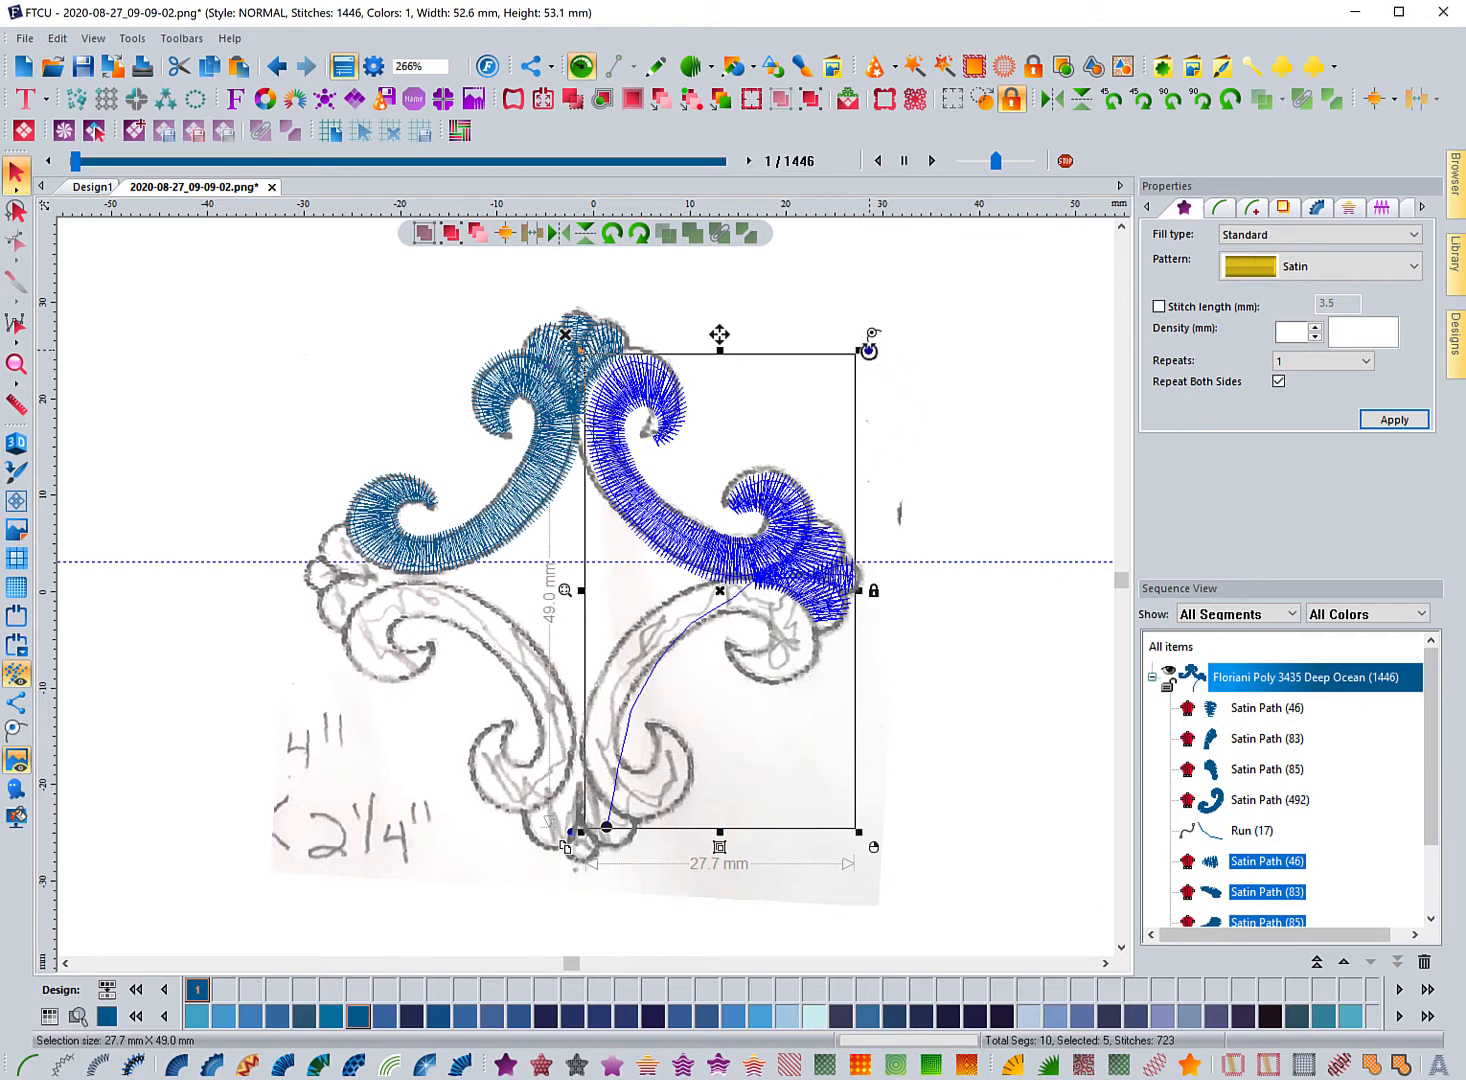
pyautogui.moveTo(868, 350); pyautogui.dragTo(830, 392)
pyautogui.moveTo(666, 517); pyautogui.dragTo(658, 510)
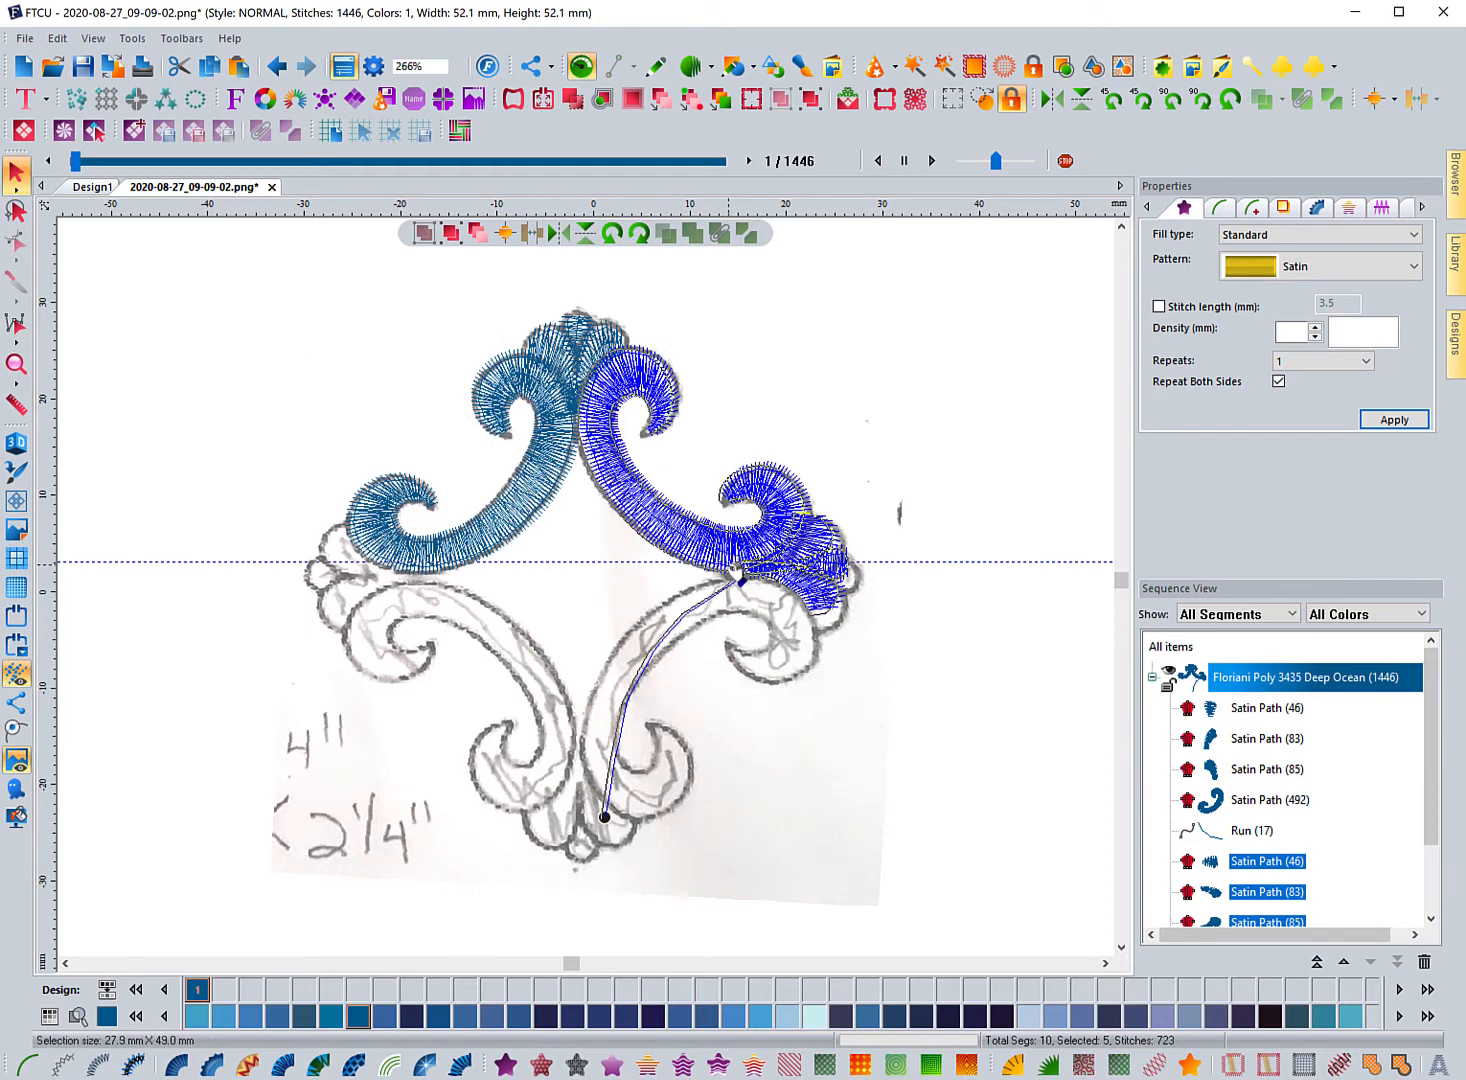
pyautogui.moveTo(740, 578); pyautogui.dragTo(736, 572)
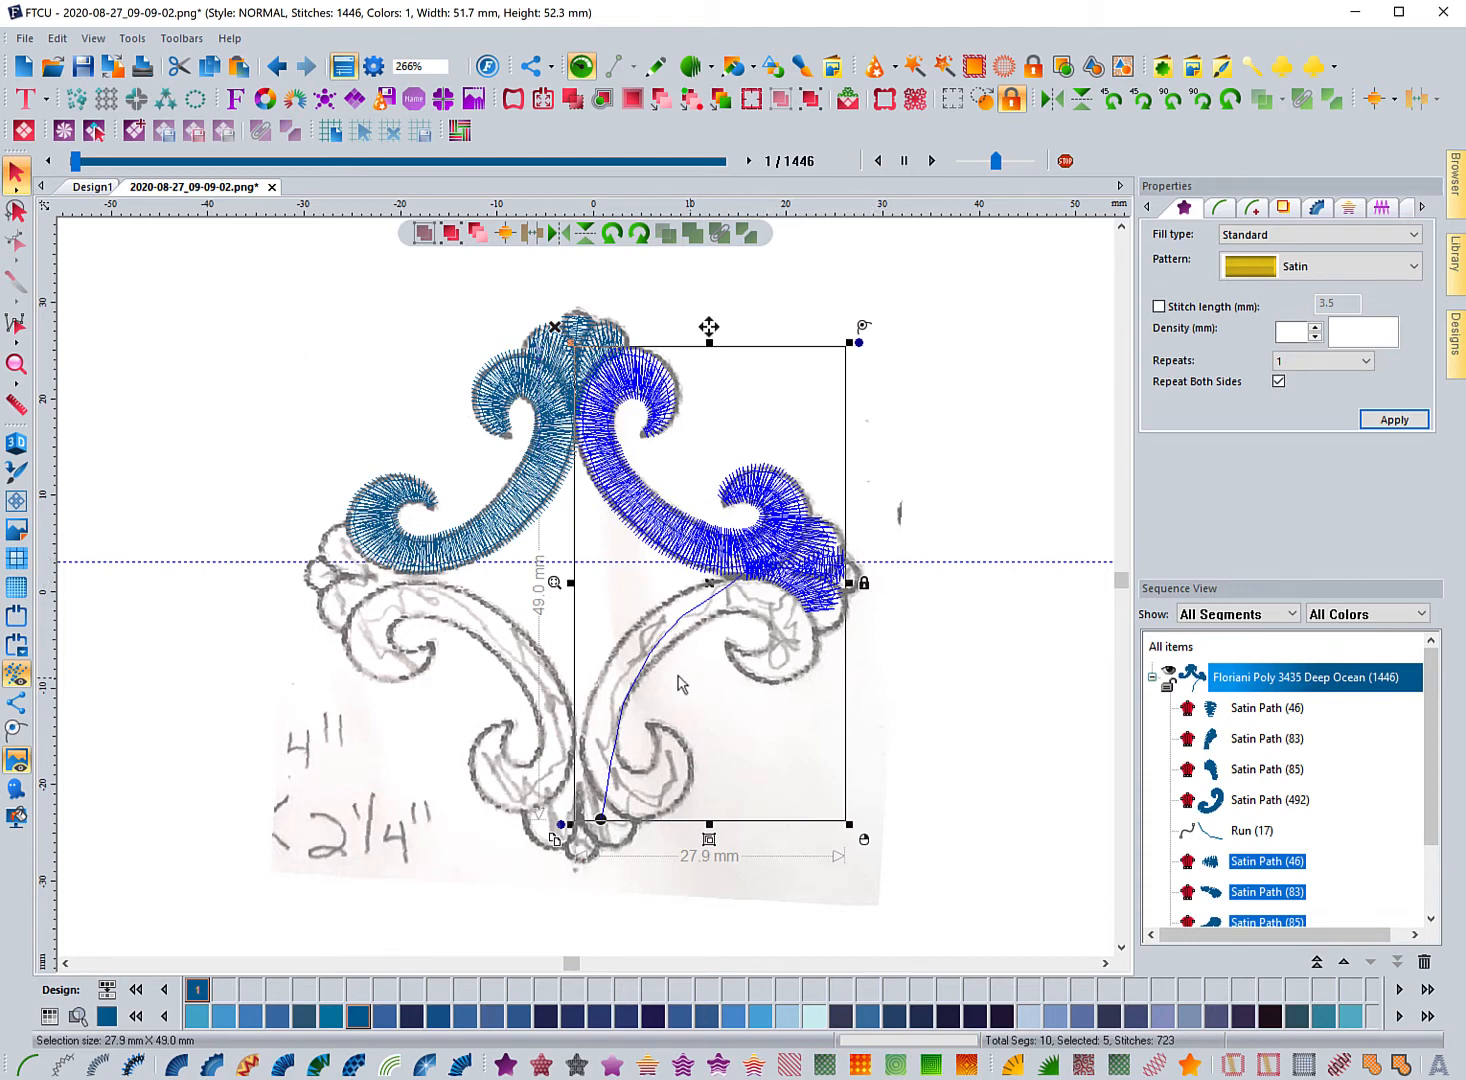
pyautogui.click(156, 445)
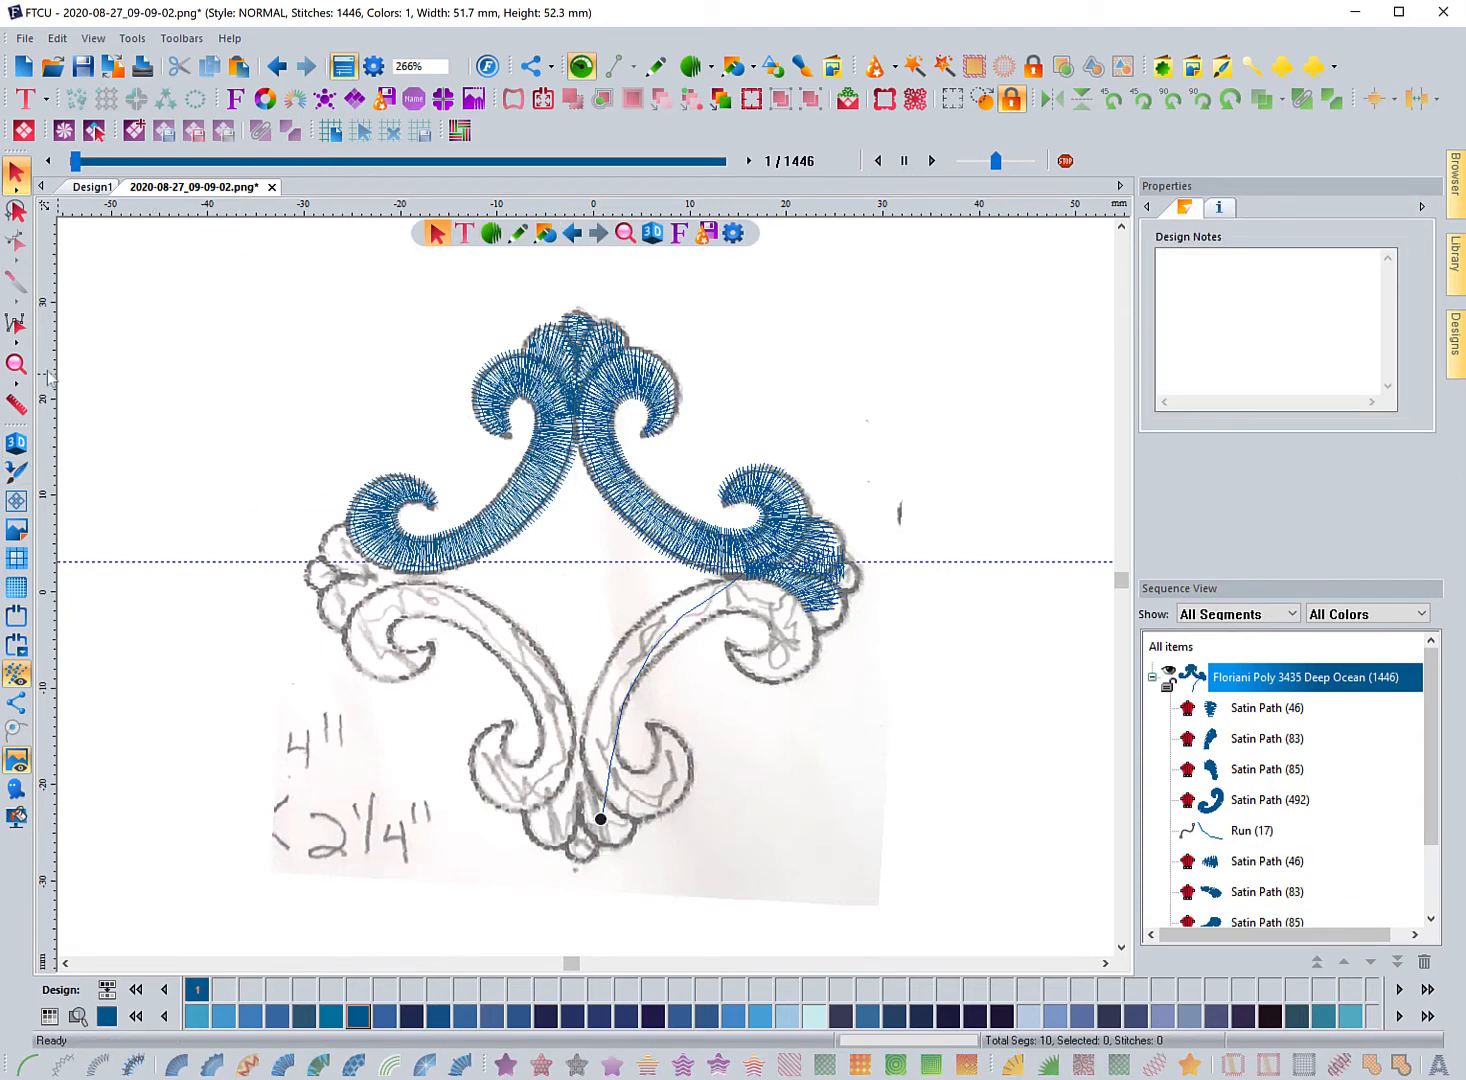
# Add a horizontal guideline at about 2 mm, along the lower edges of the two upper scrolls.
pyautogui.click(16, 364)
pyautogui.moveTo(838, 606); pyautogui.dragTo(913, 625)
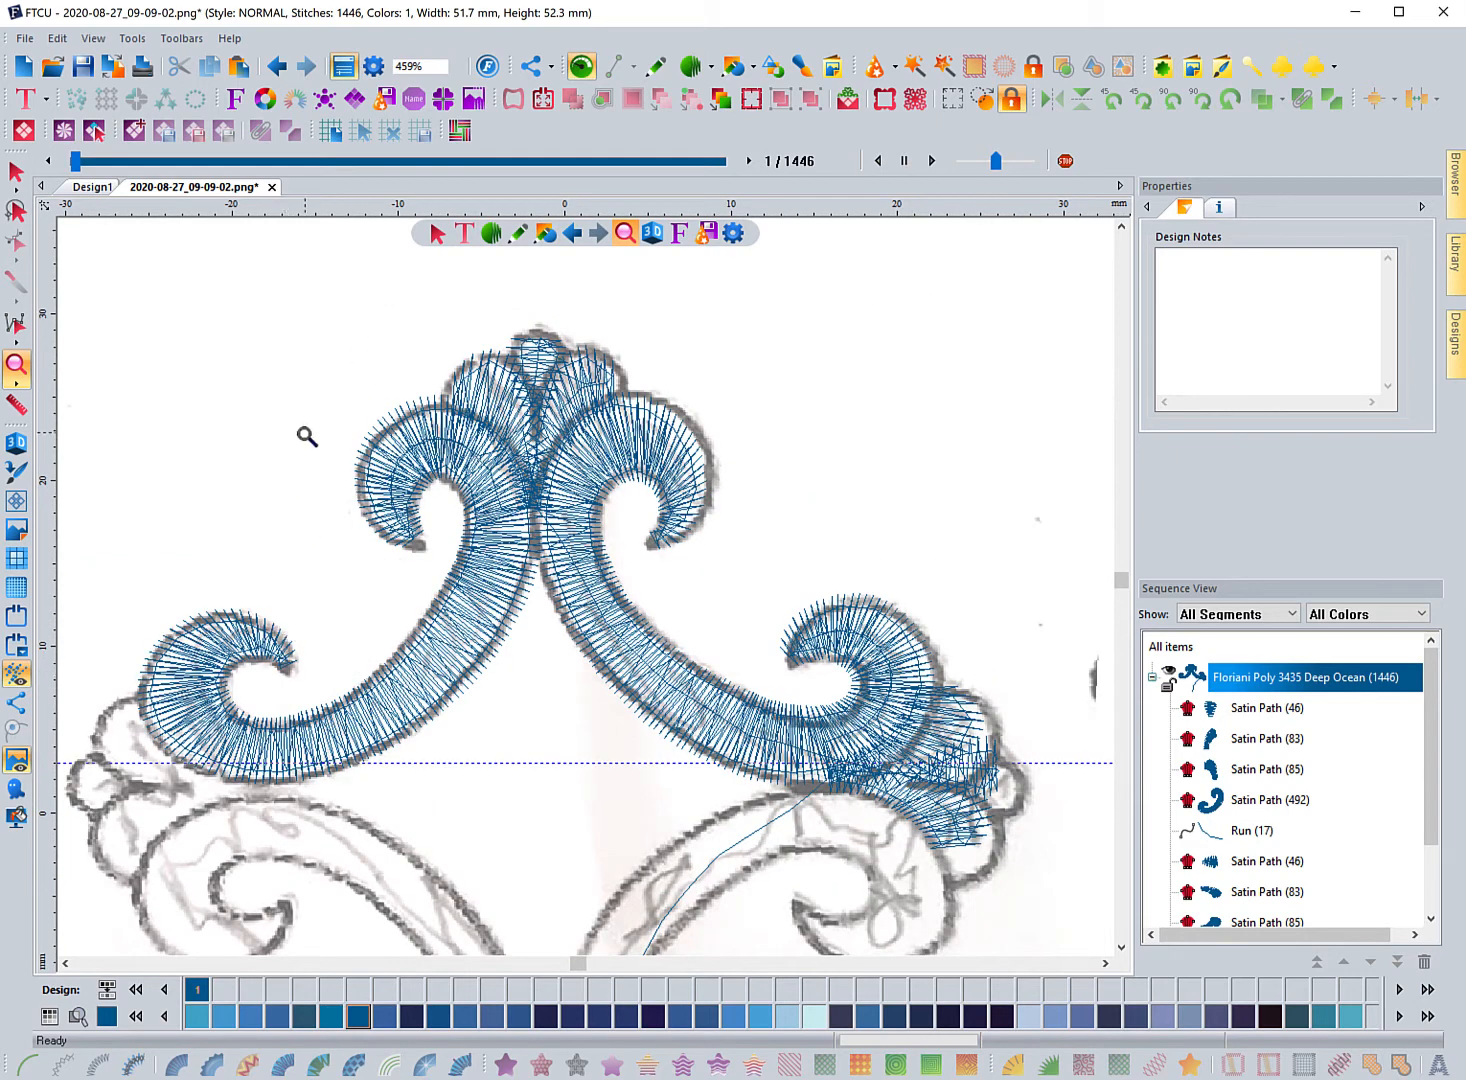
pyautogui.moveTo(389, 208); pyautogui.dragTo(436, 789)
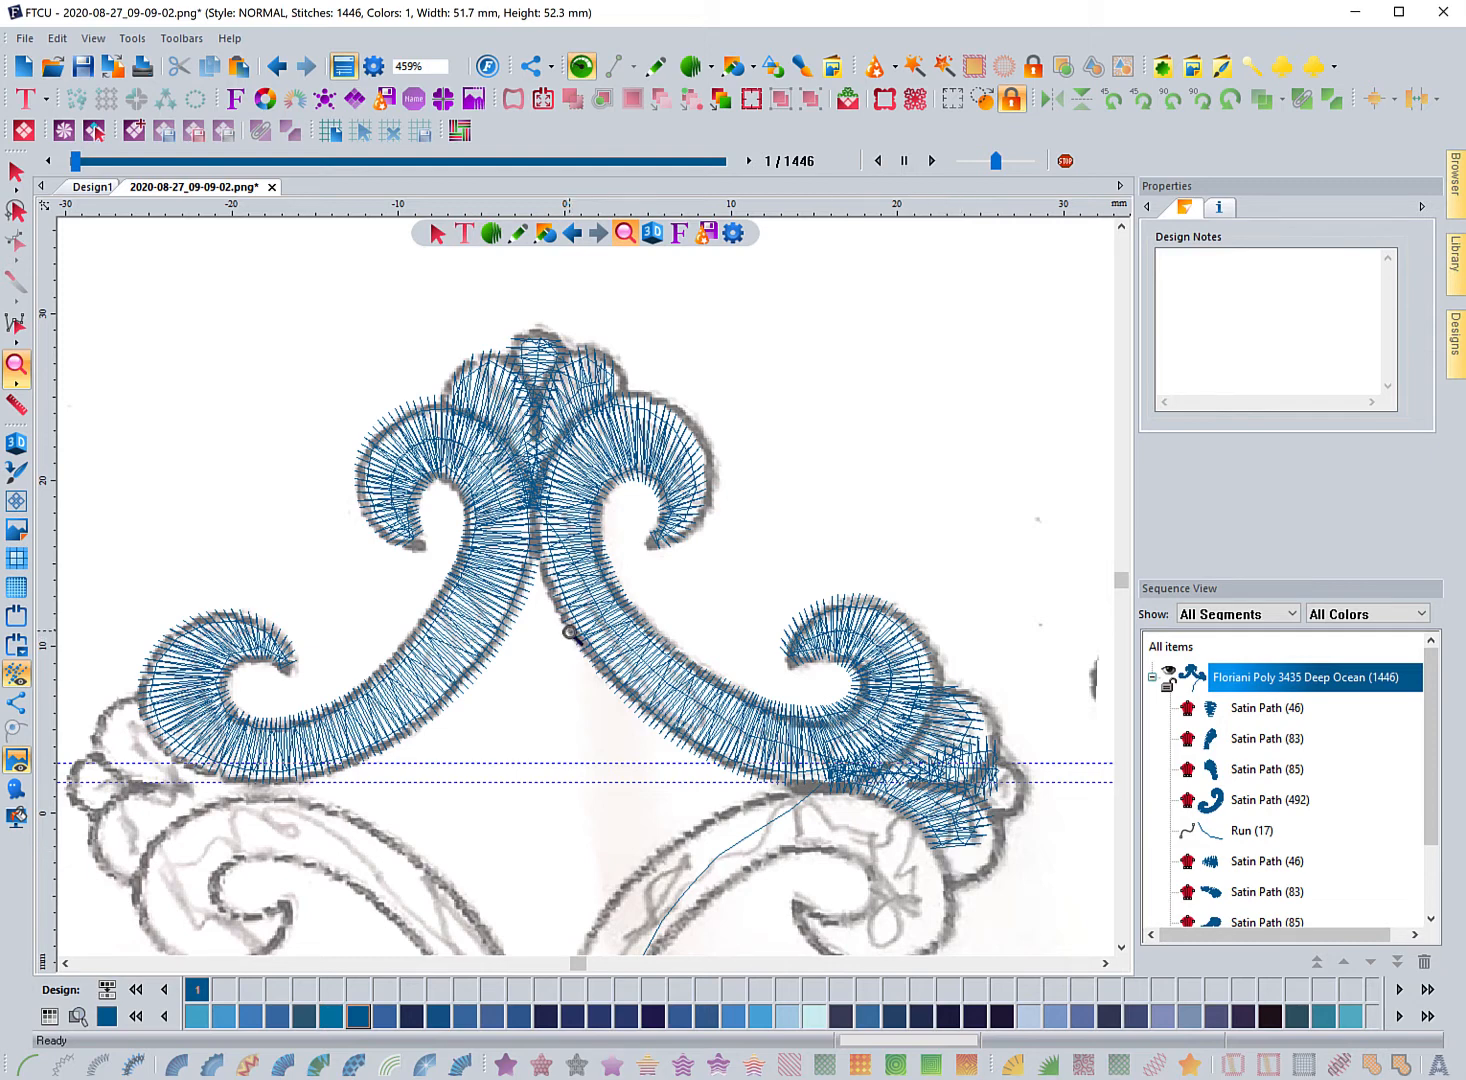
# Preview the two stitched quarters in 3D, then return to the flat stitch view of the whole motif.
pyautogui.click(16, 443)
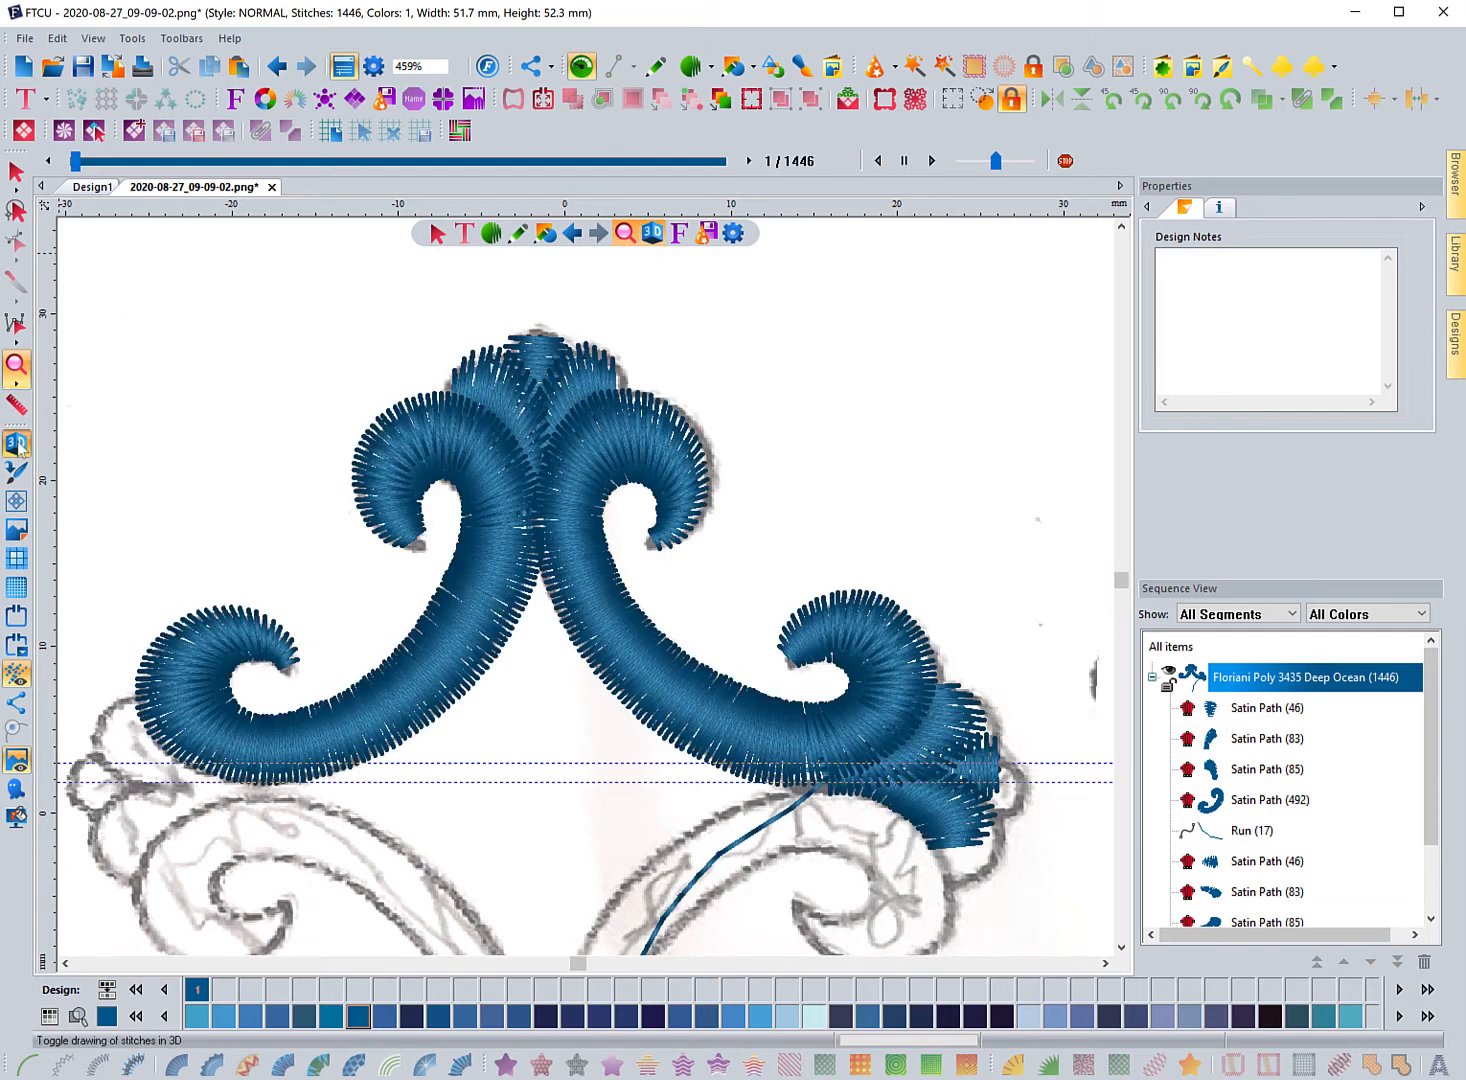
pyautogui.click(16, 443)
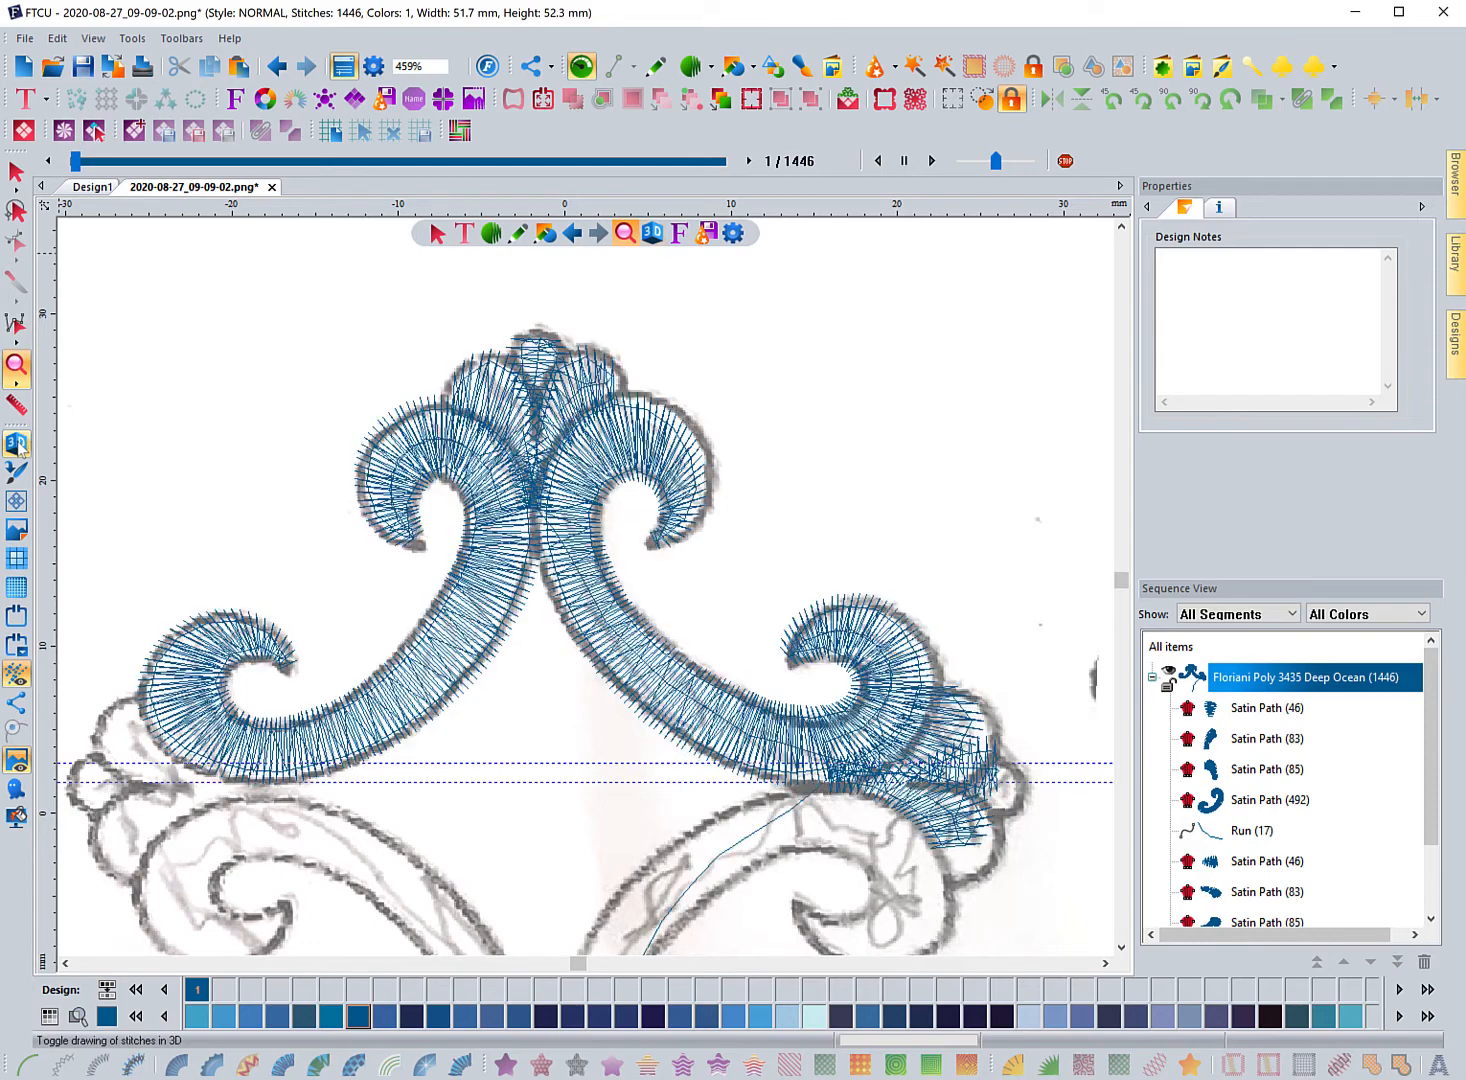
pyautogui.click(16, 366)
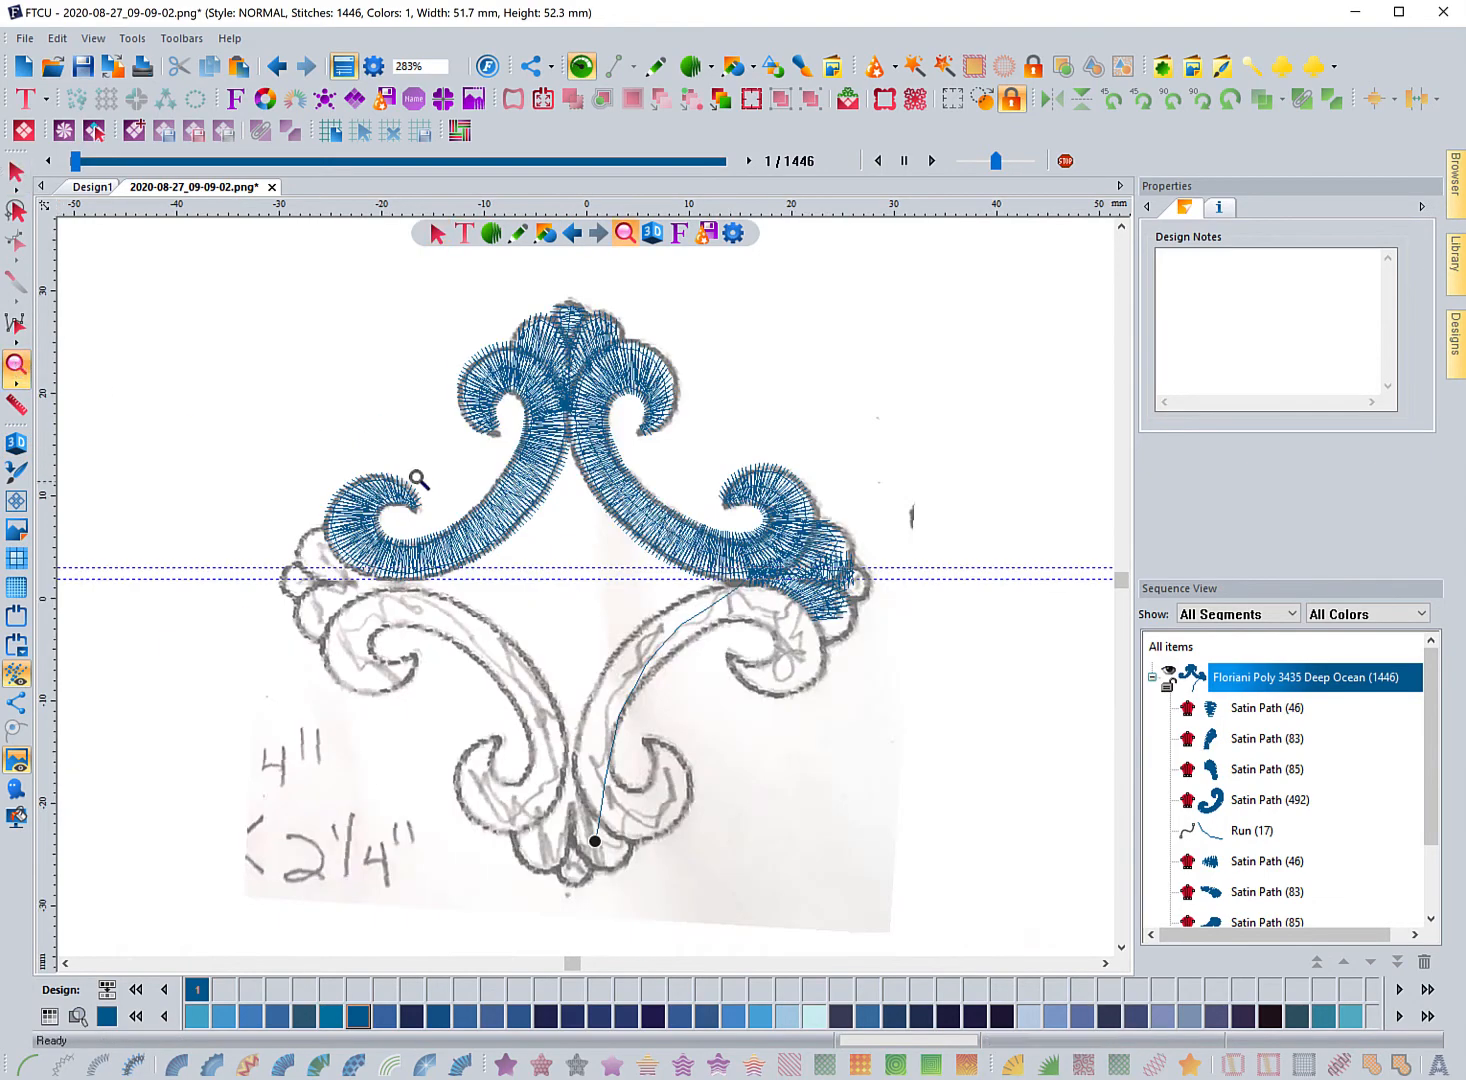
pyautogui.press('Escape')
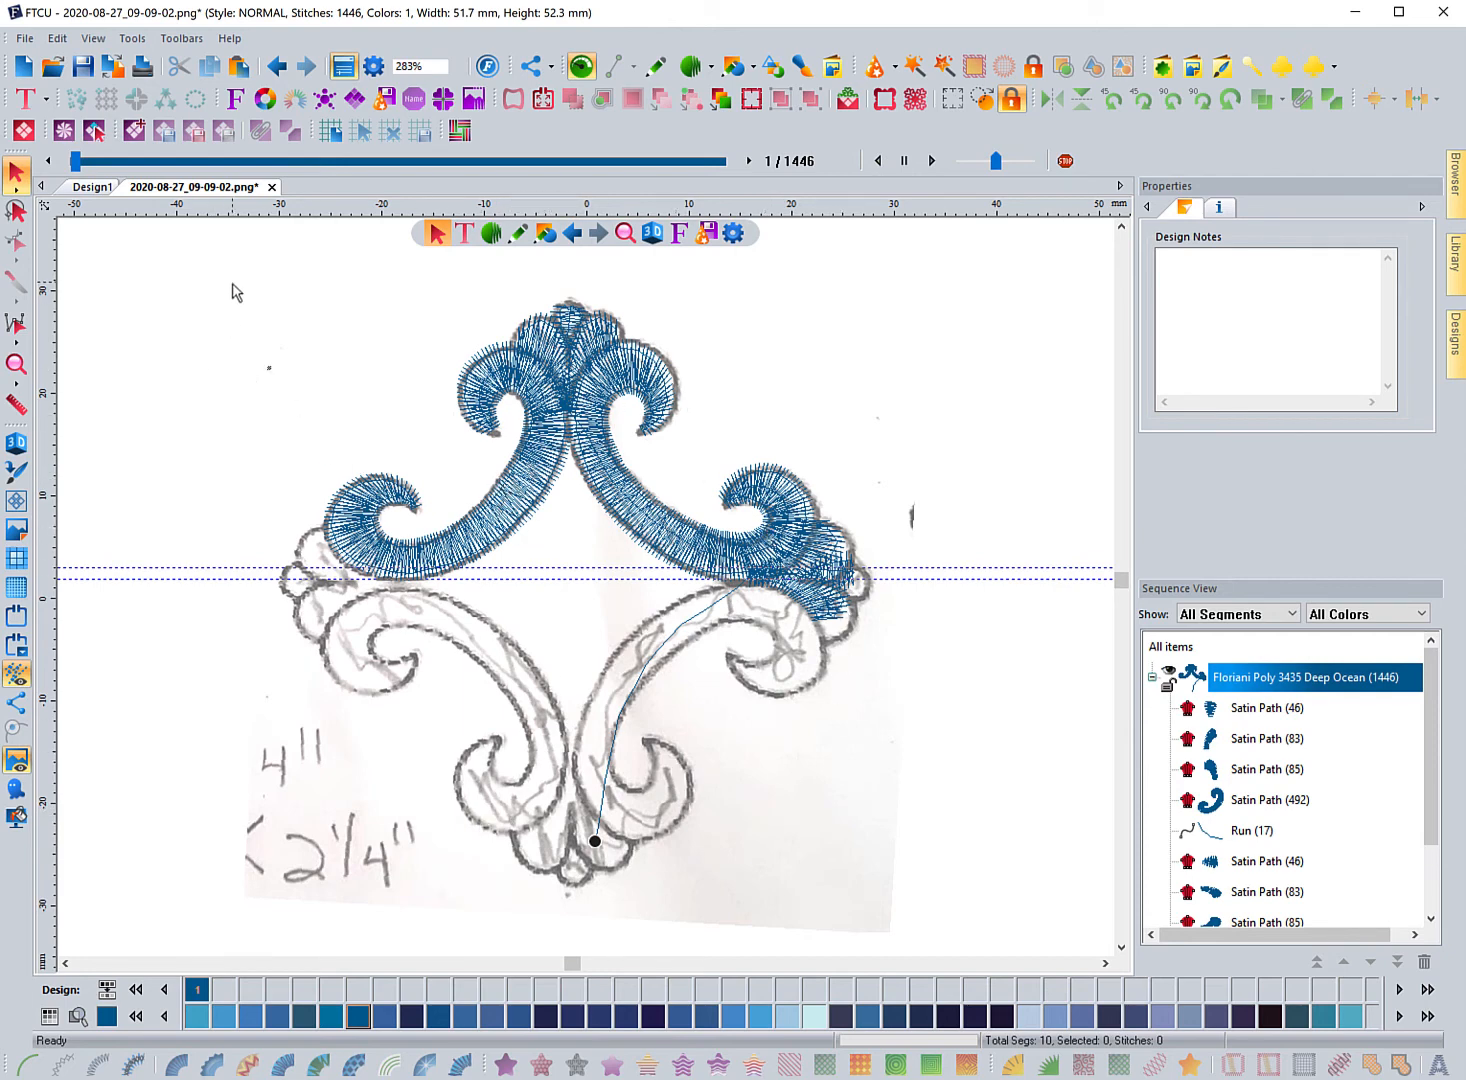
# Select all items in the design and paste a duplicate of them in place.
pyautogui.moveTo(241, 268); pyautogui.dragTo(929, 664)
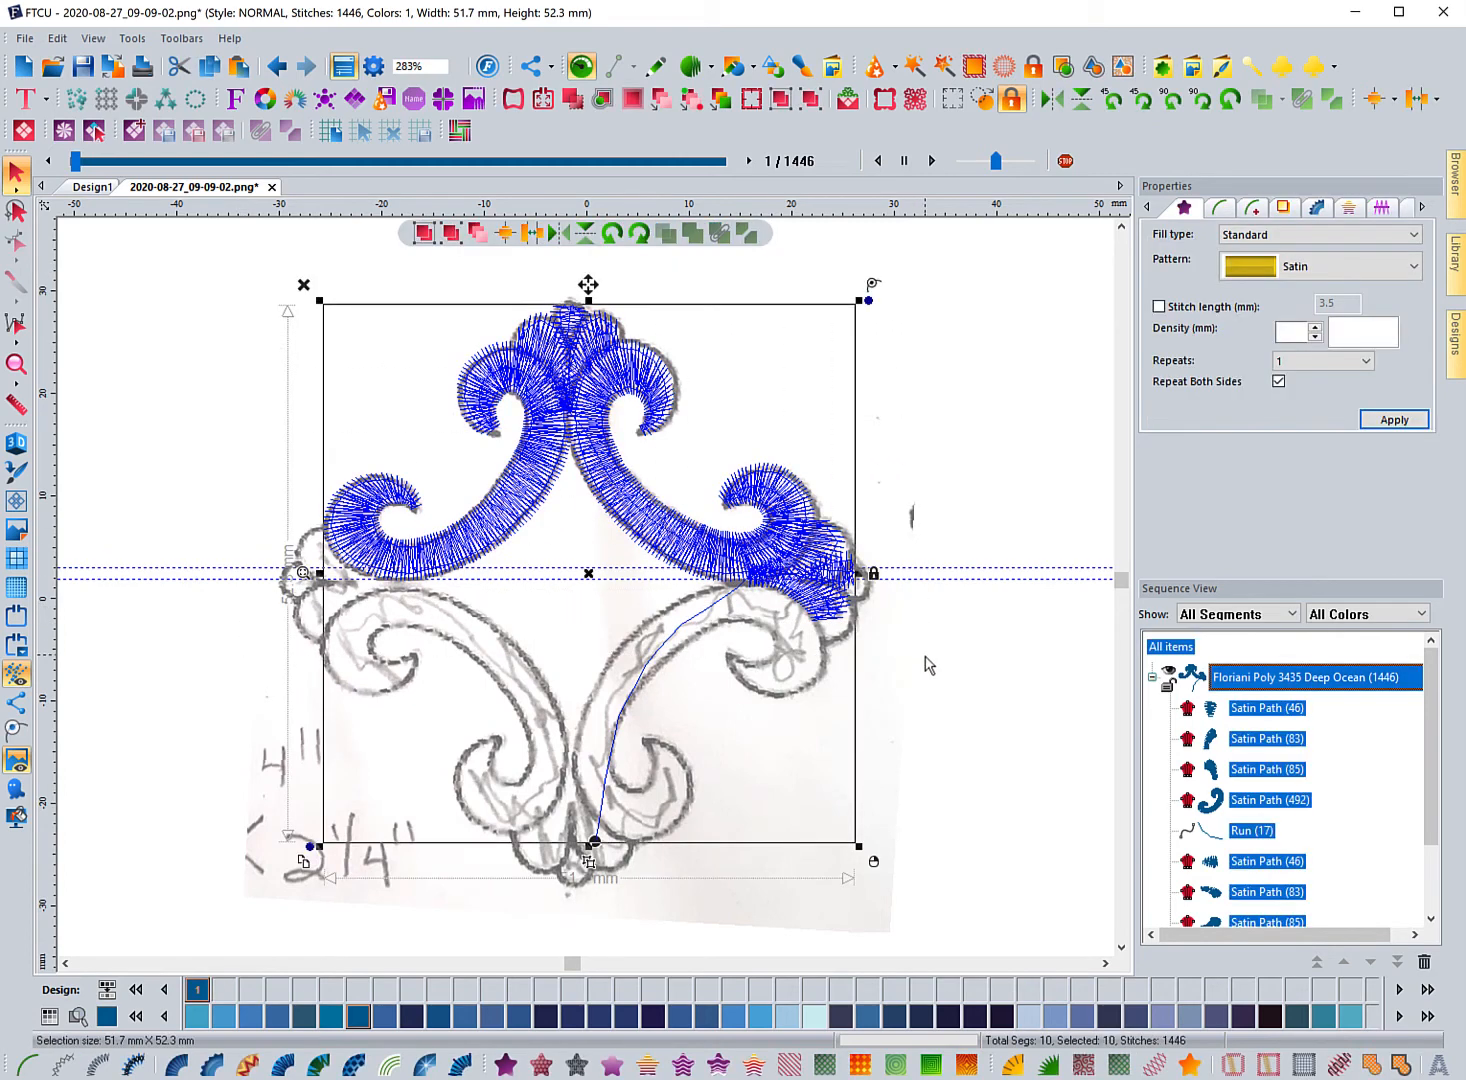
pyautogui.click(983, 717)
pyautogui.scroll(-1, 1290, 862)
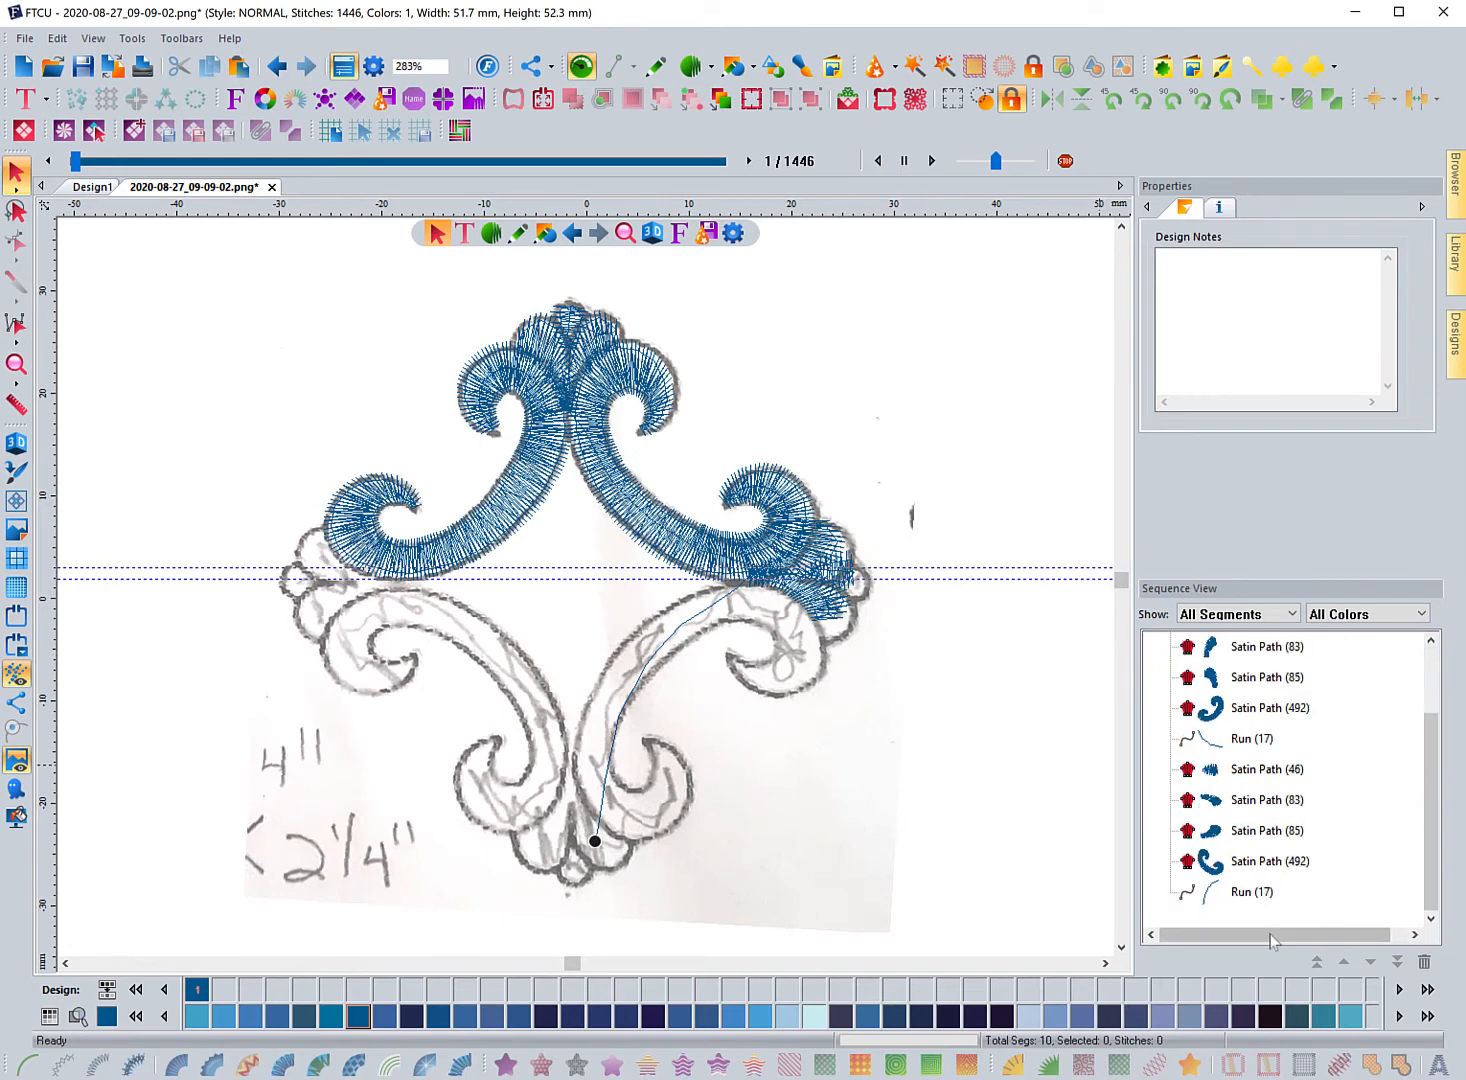
pyautogui.scroll(1, 1431, 810)
pyautogui.click(1338, 681)
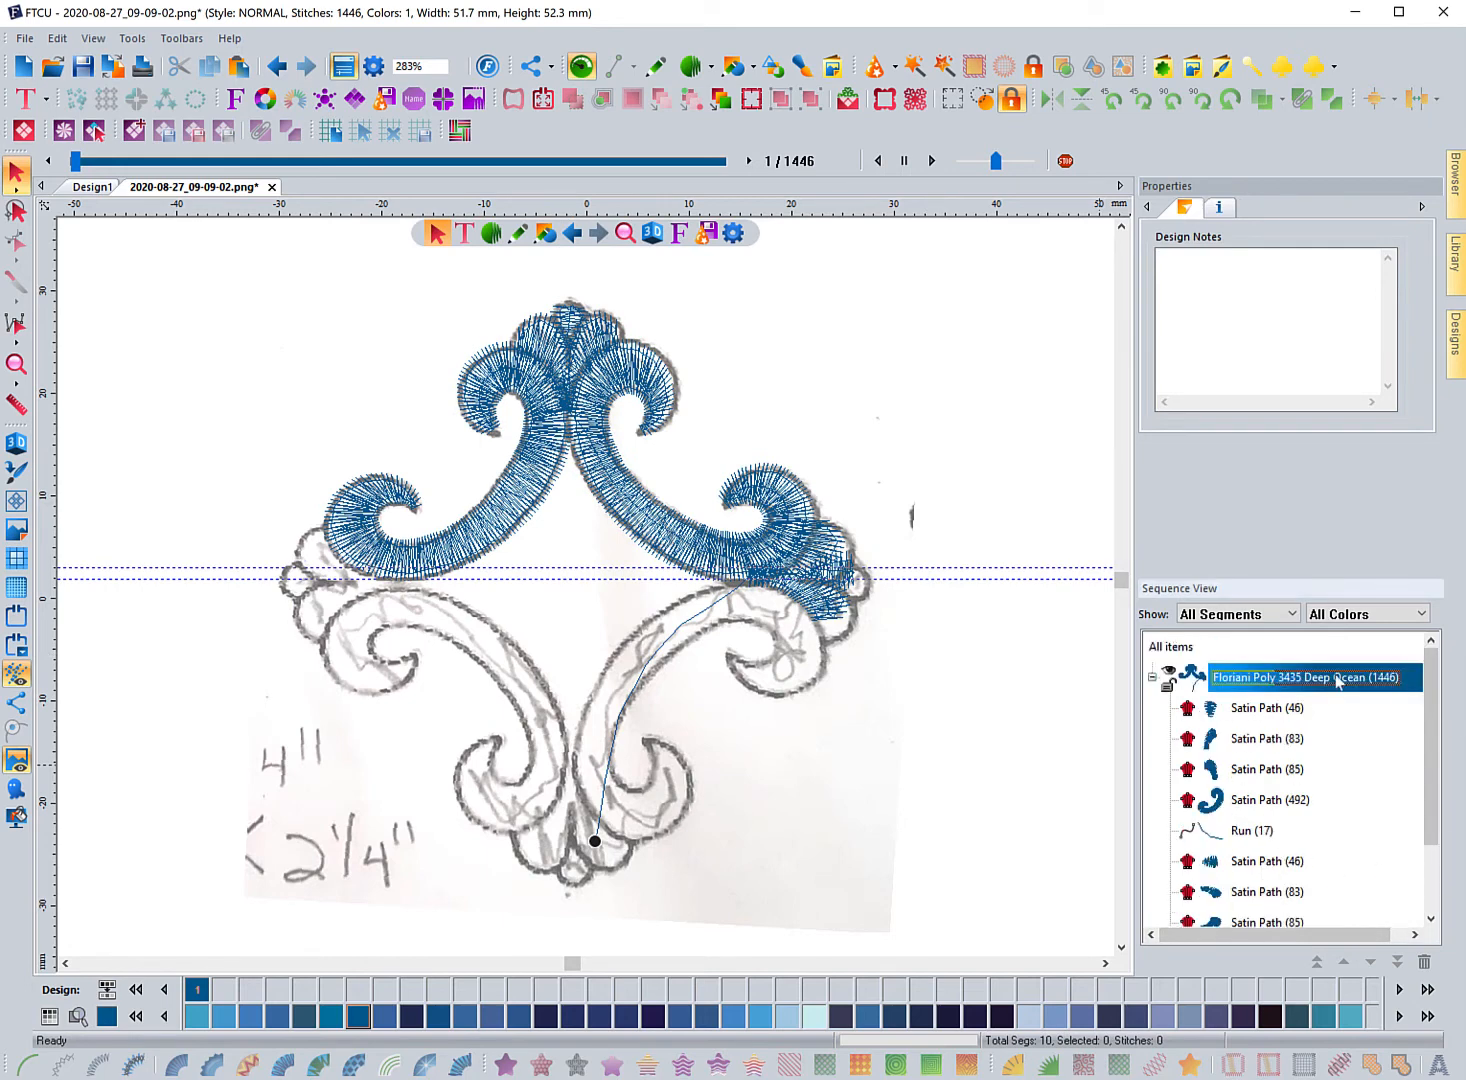
pyautogui.click(1176, 647)
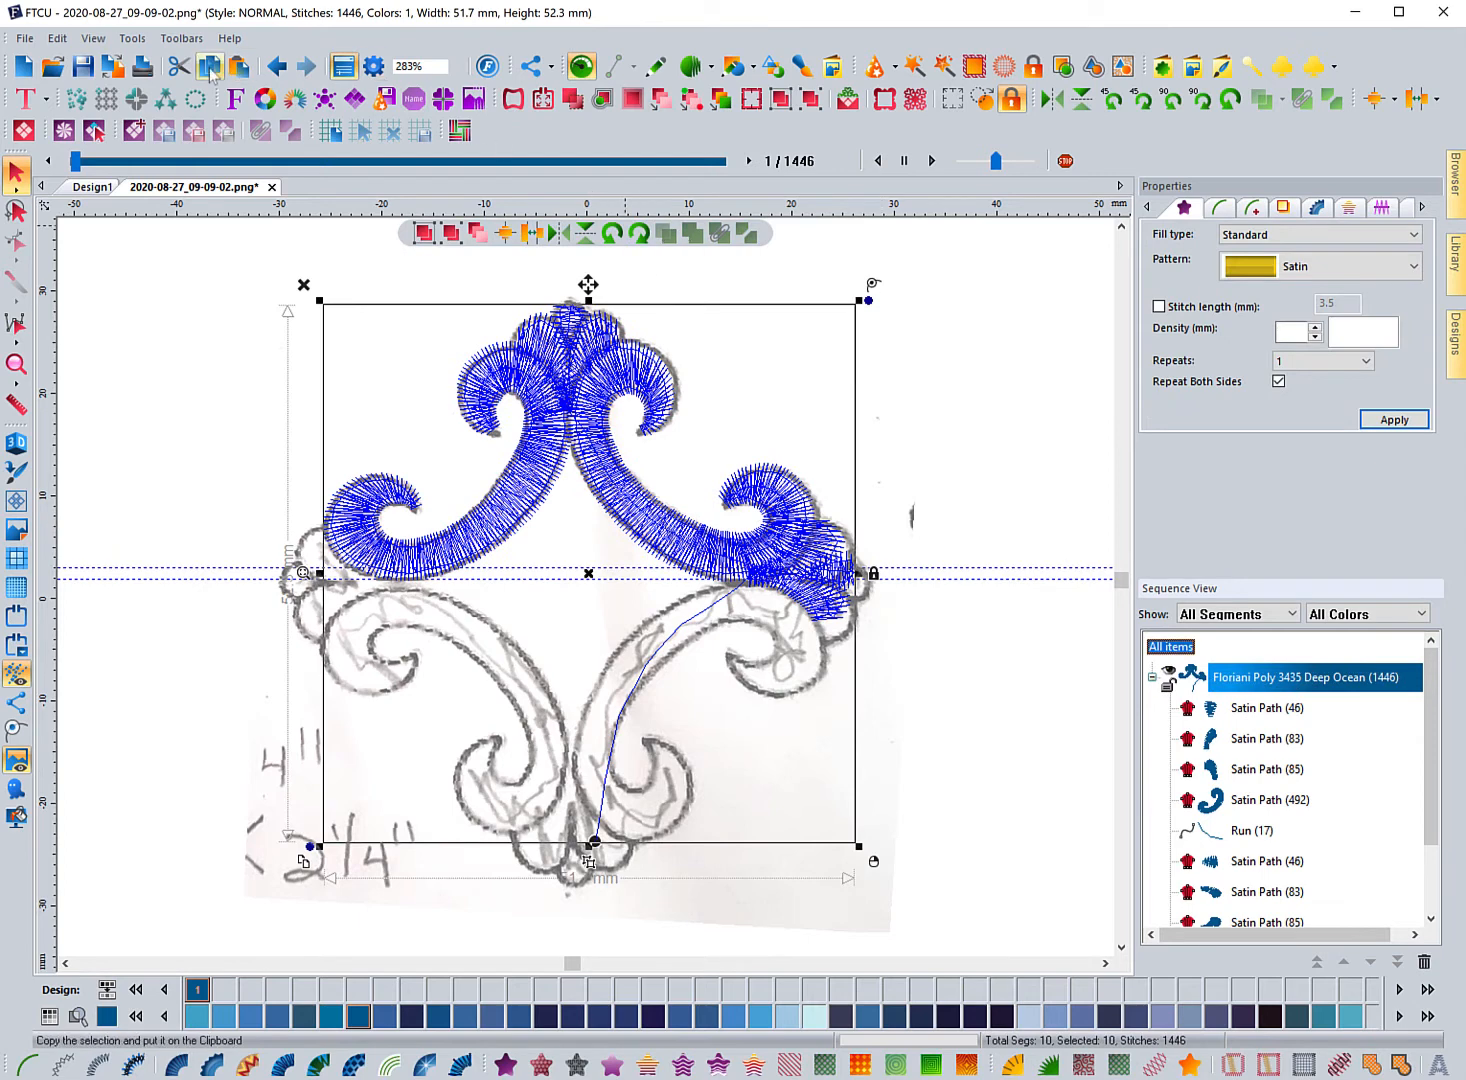
pyautogui.click(210, 67)
pyautogui.click(238, 67)
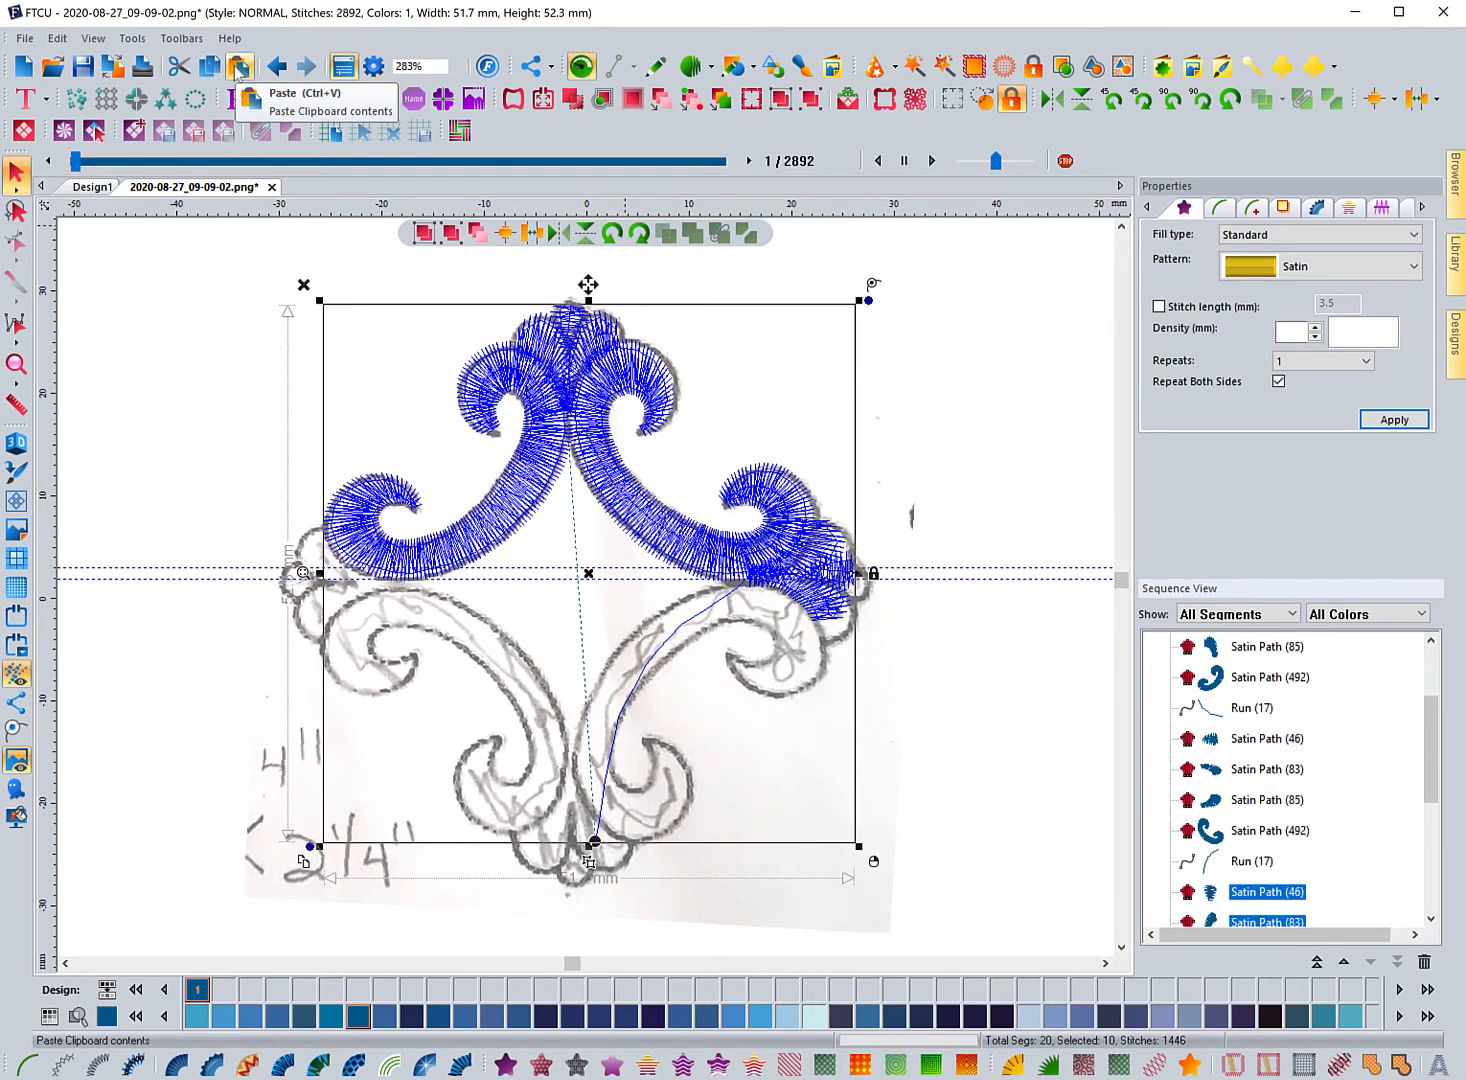
pyautogui.click(1058, 108)
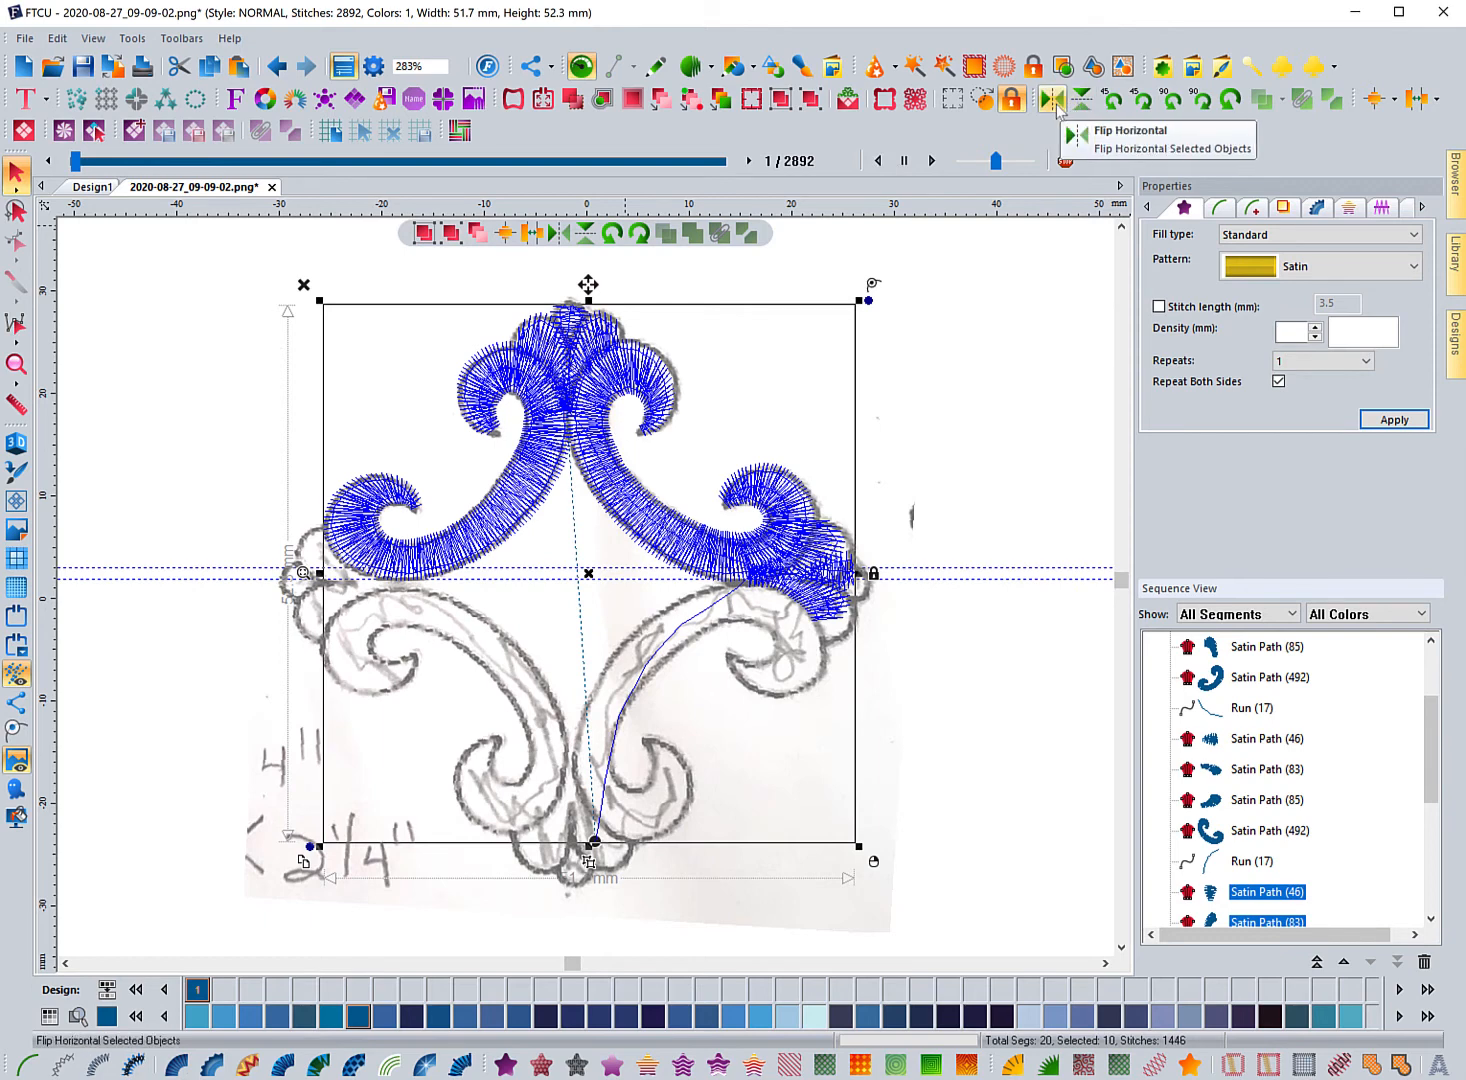
pyautogui.click(1081, 100)
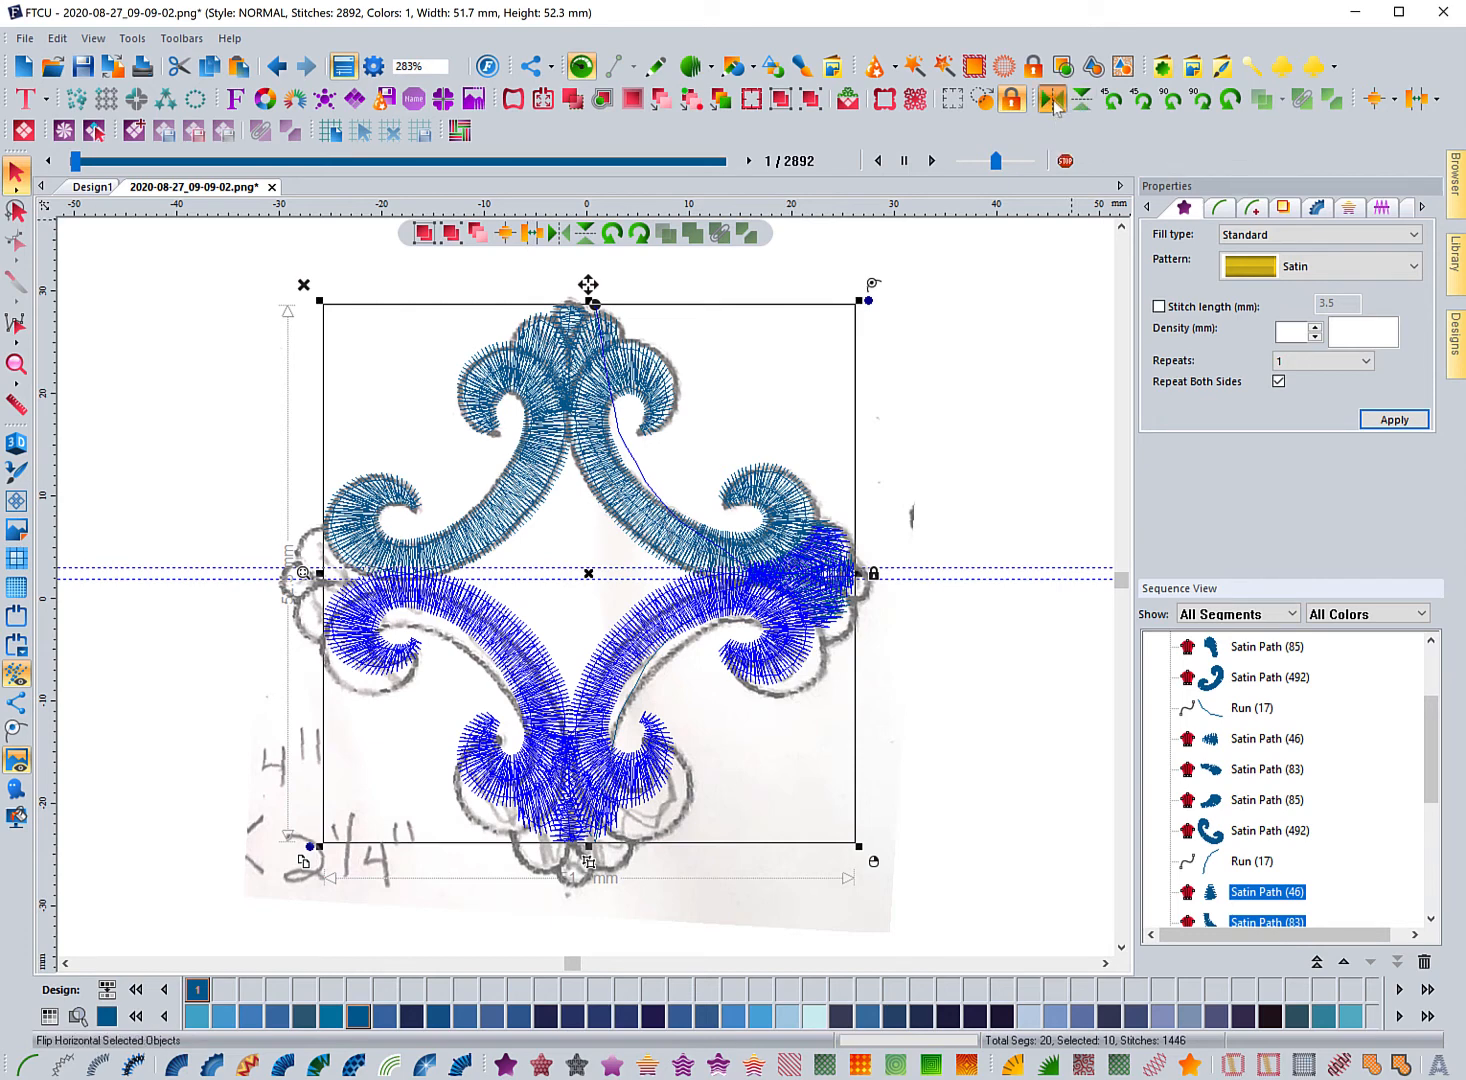
pyautogui.click(1053, 101)
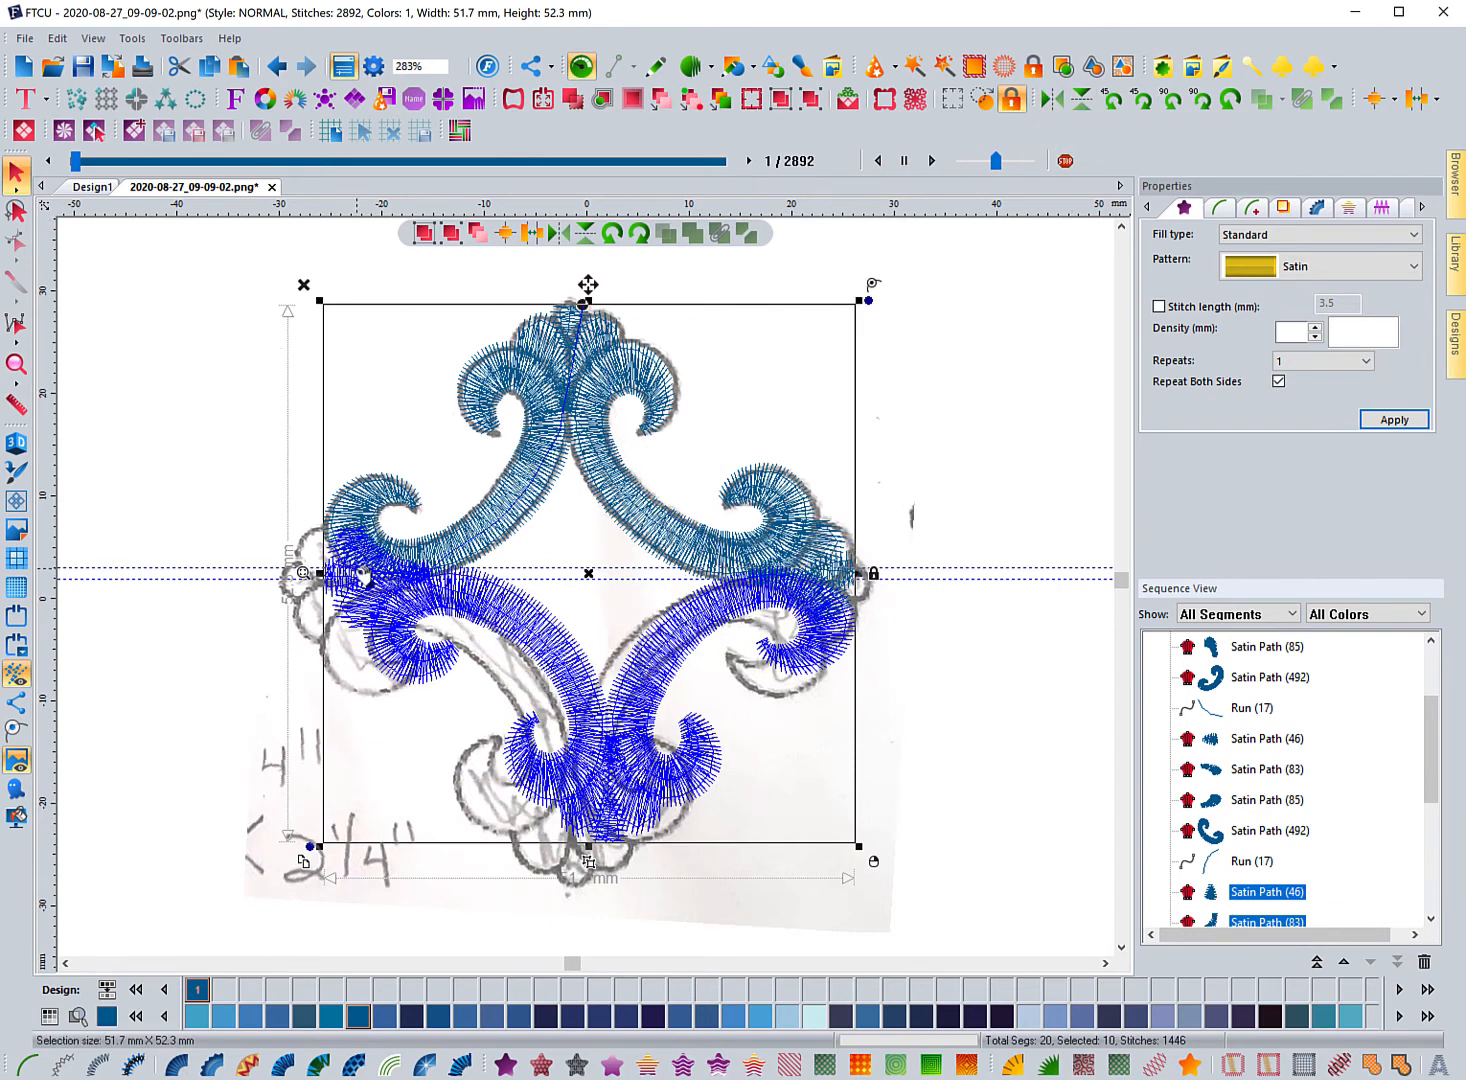
pyautogui.click(278, 66)
pyautogui.click(278, 66)
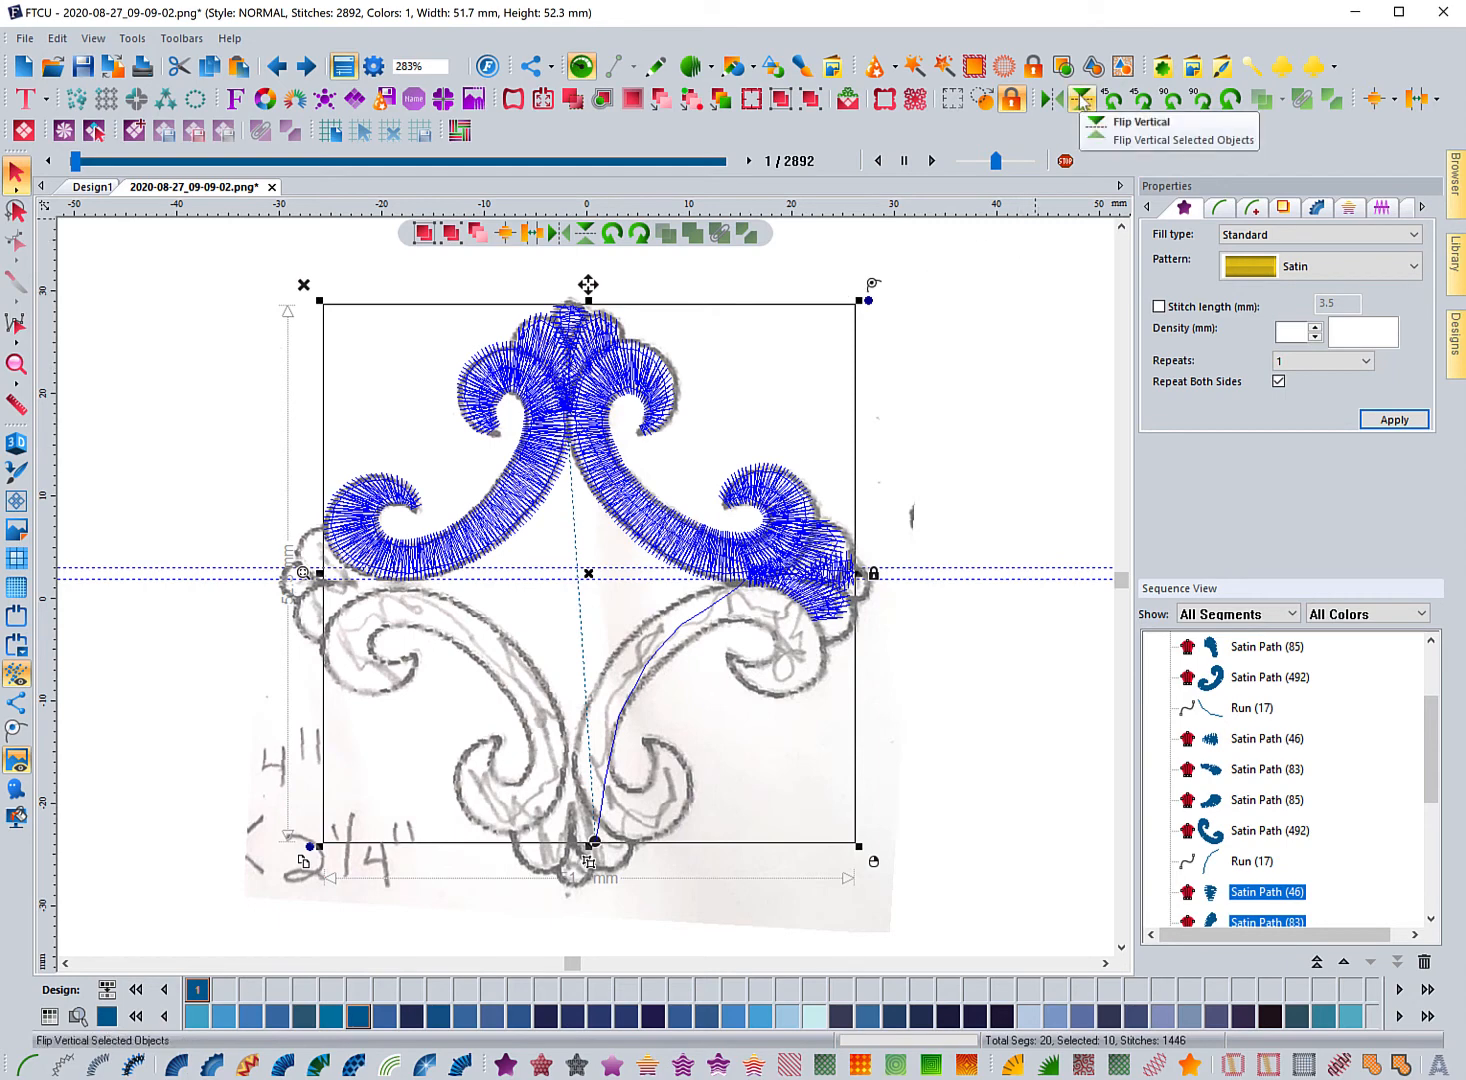
# Flip the pasted copy vertically and horizontally, and move it onto the lower half of the motif.
pyautogui.click(1081, 100)
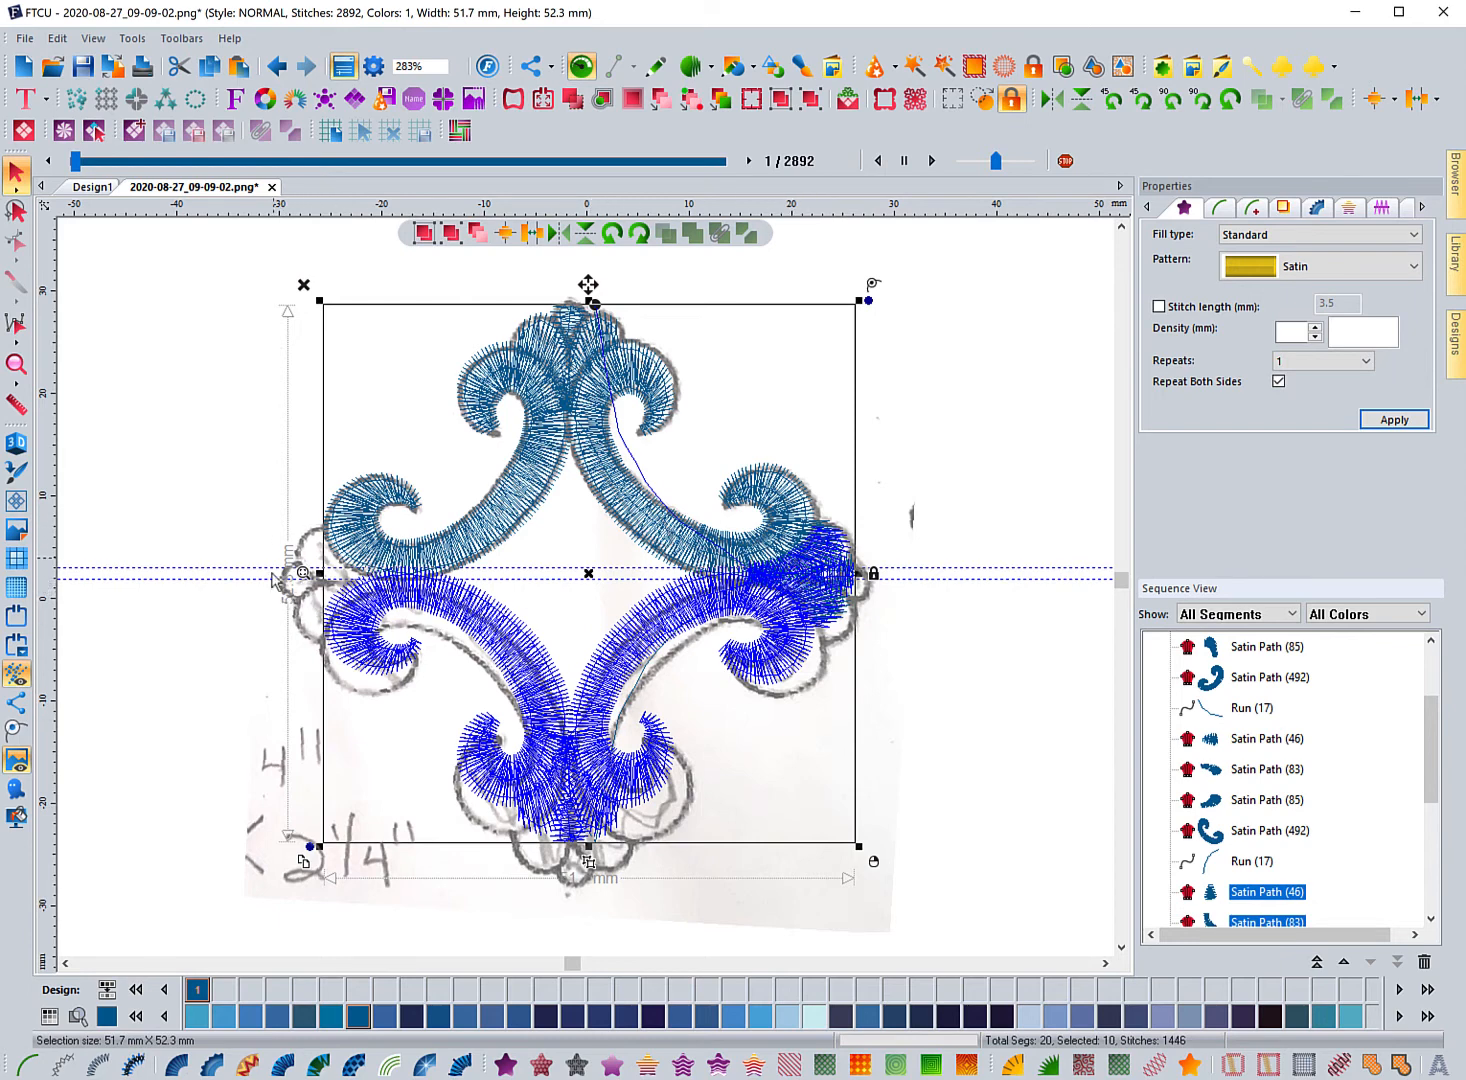
pyautogui.click(1053, 104)
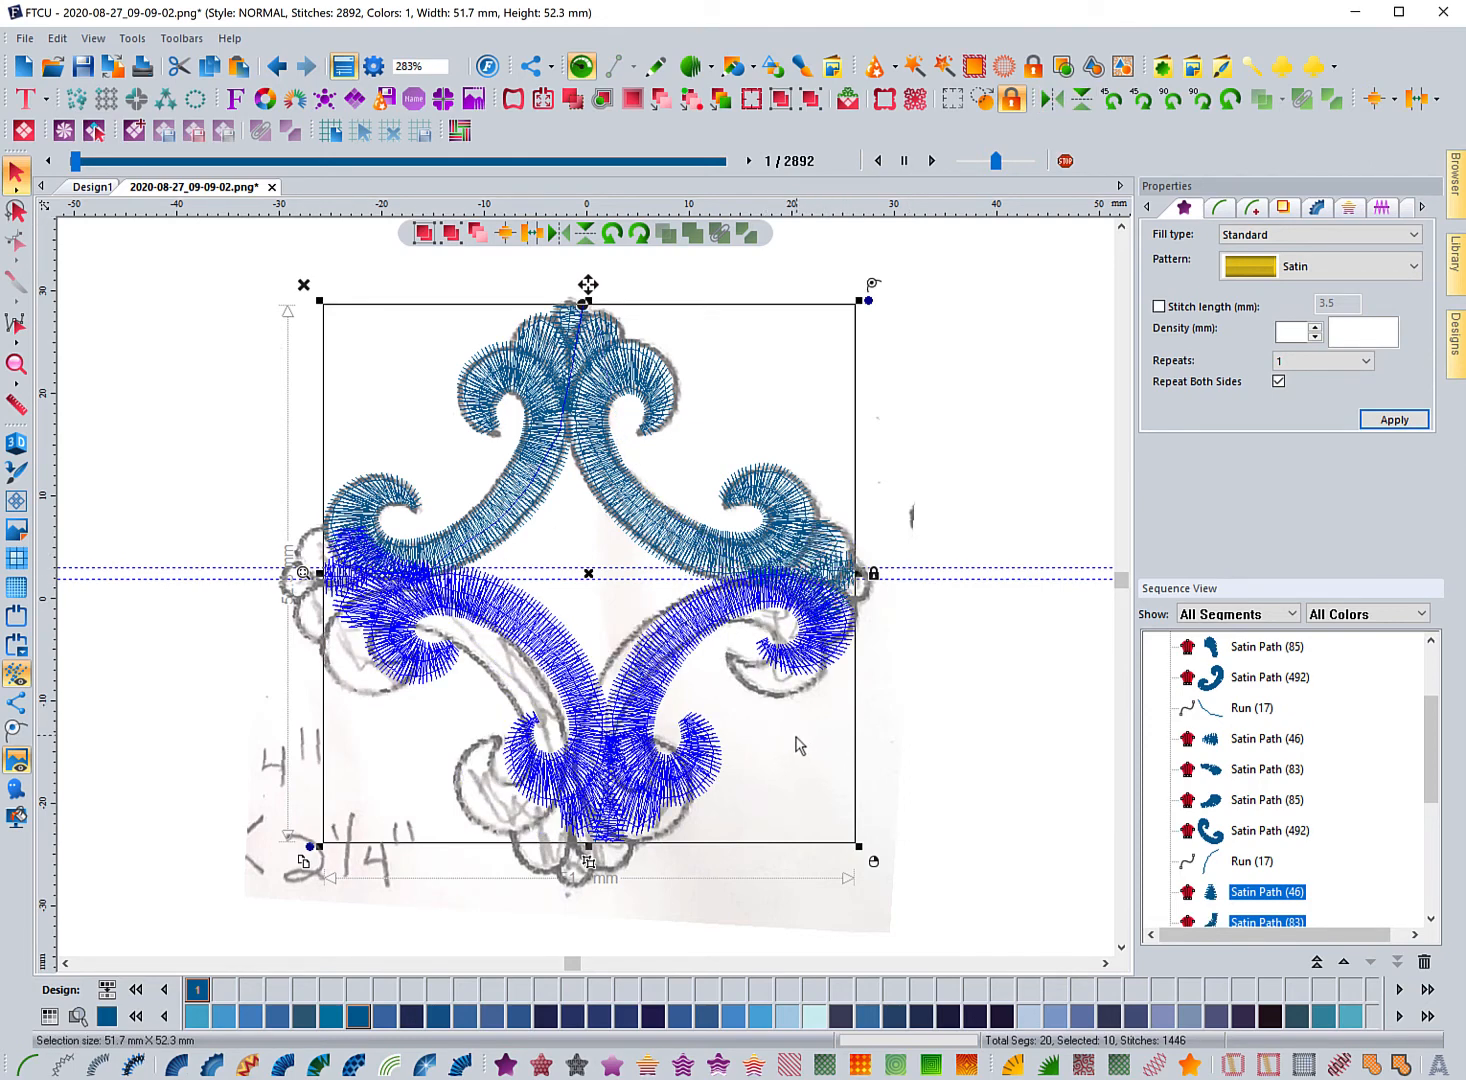
pyautogui.moveTo(592, 584)
pyautogui.mouseDown()
pyautogui.moveTo(565, 592)
pyautogui.moveTo(569, 606)
pyautogui.moveTo(565, 588)
pyautogui.mouseUp()
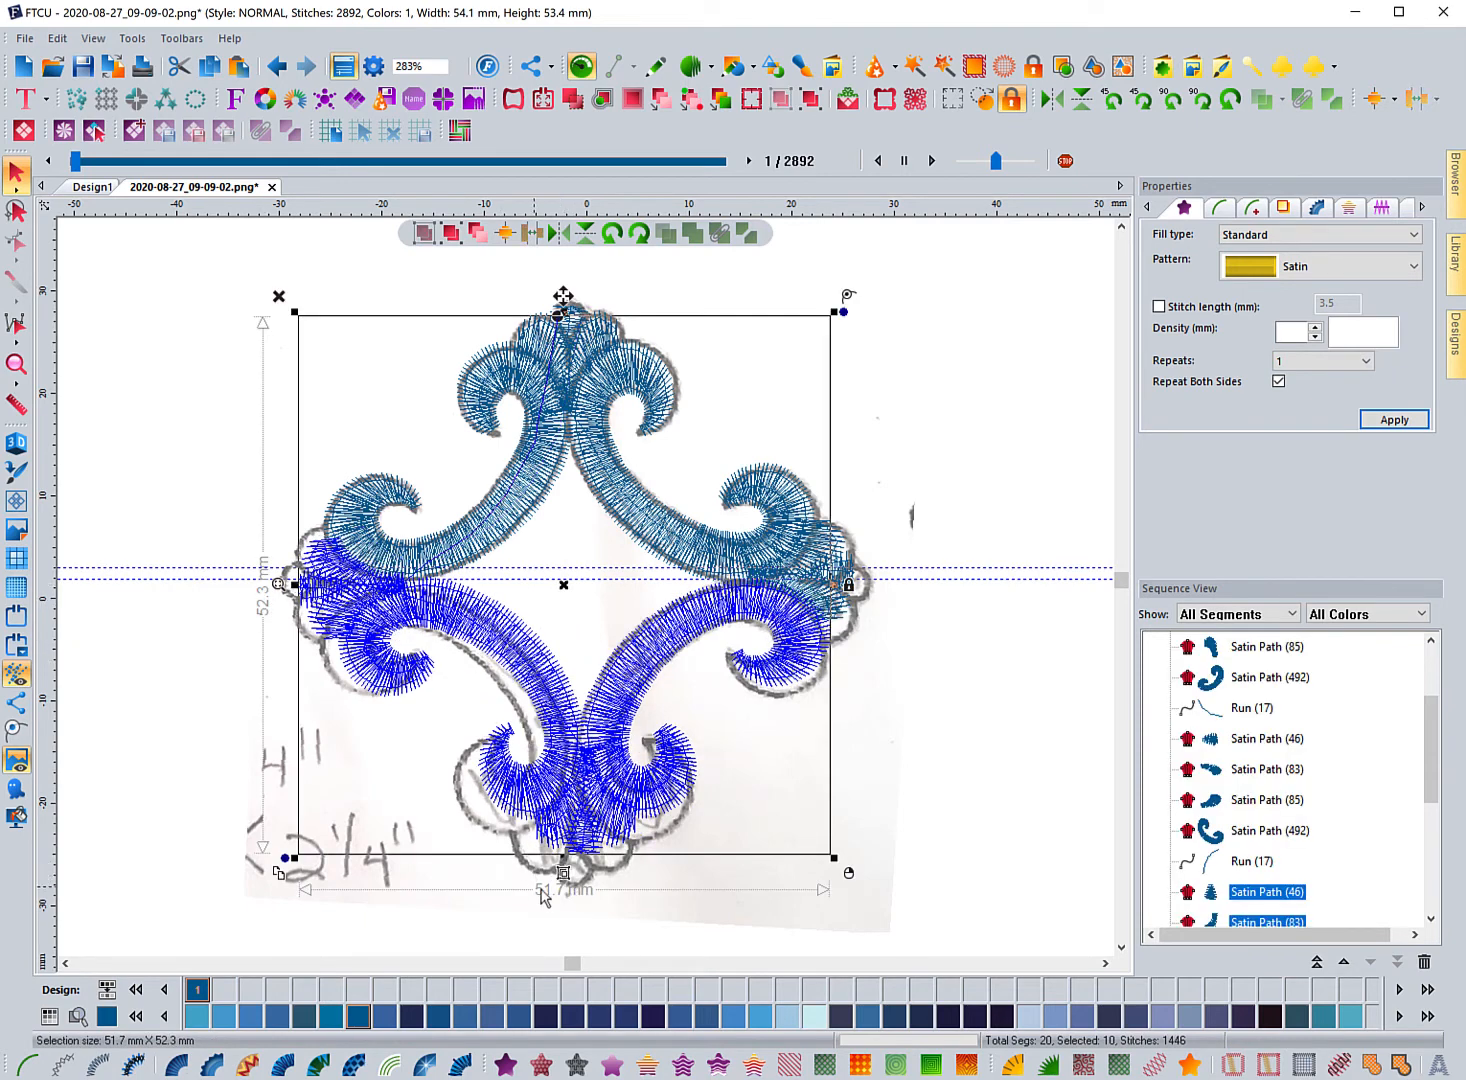
# Hide the backdrop image and shift the flipped copy slightly up and left beneath the upper half.
pyautogui.click(16, 364)
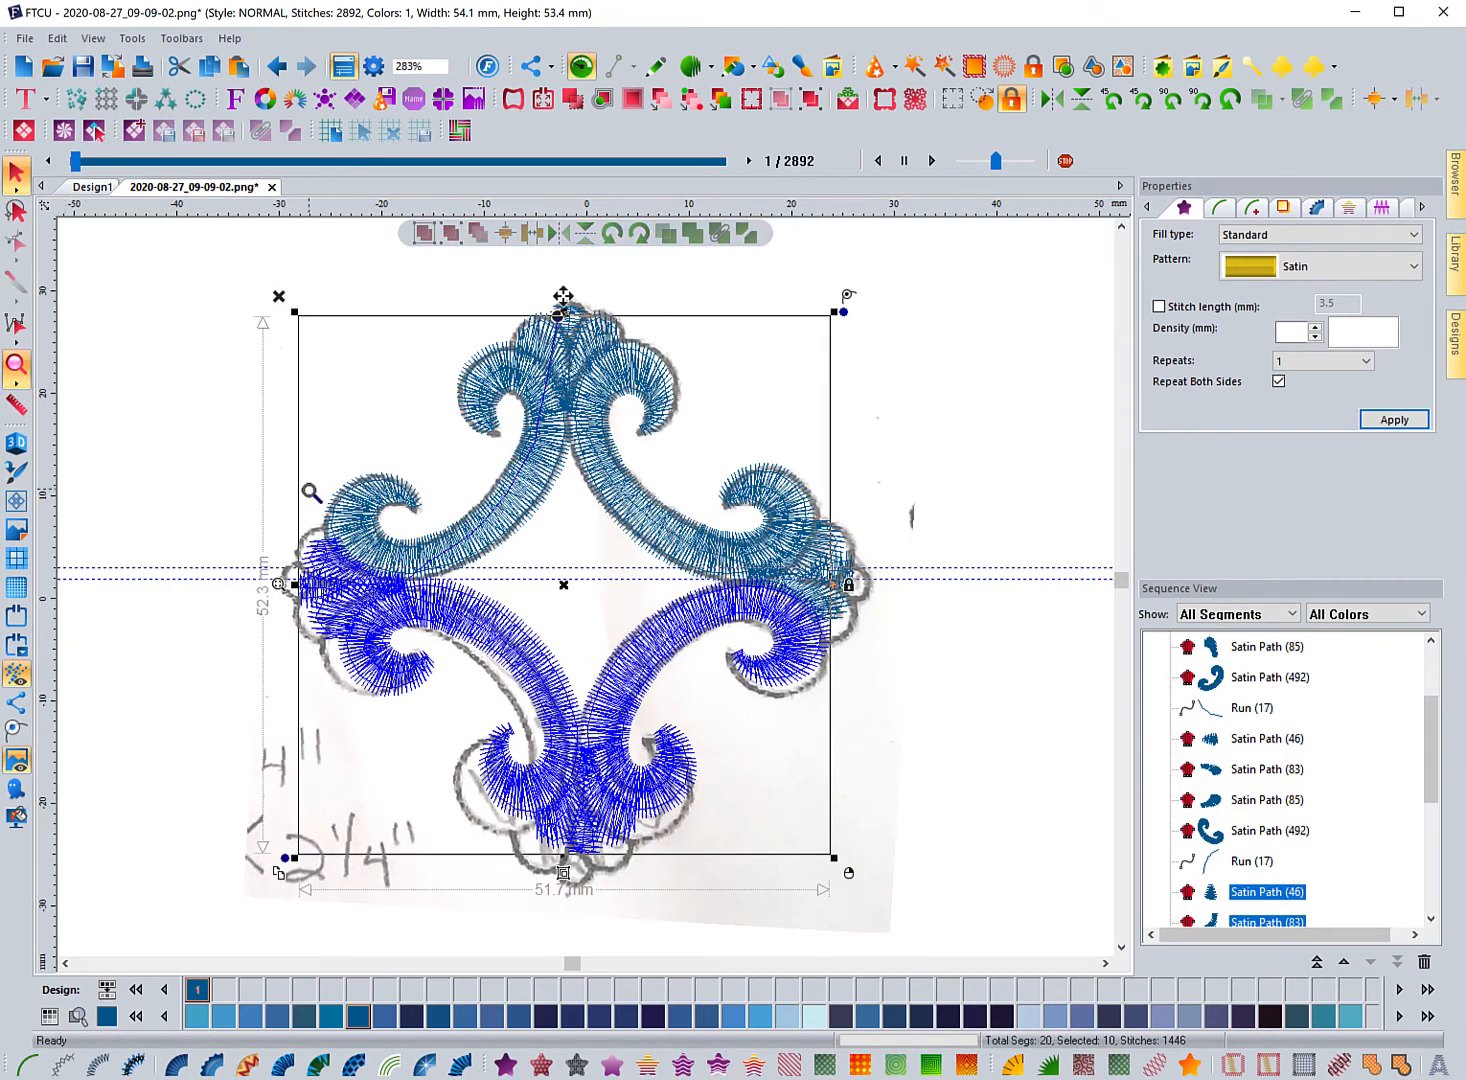
pyautogui.moveTo(258, 470); pyautogui.dragTo(903, 903)
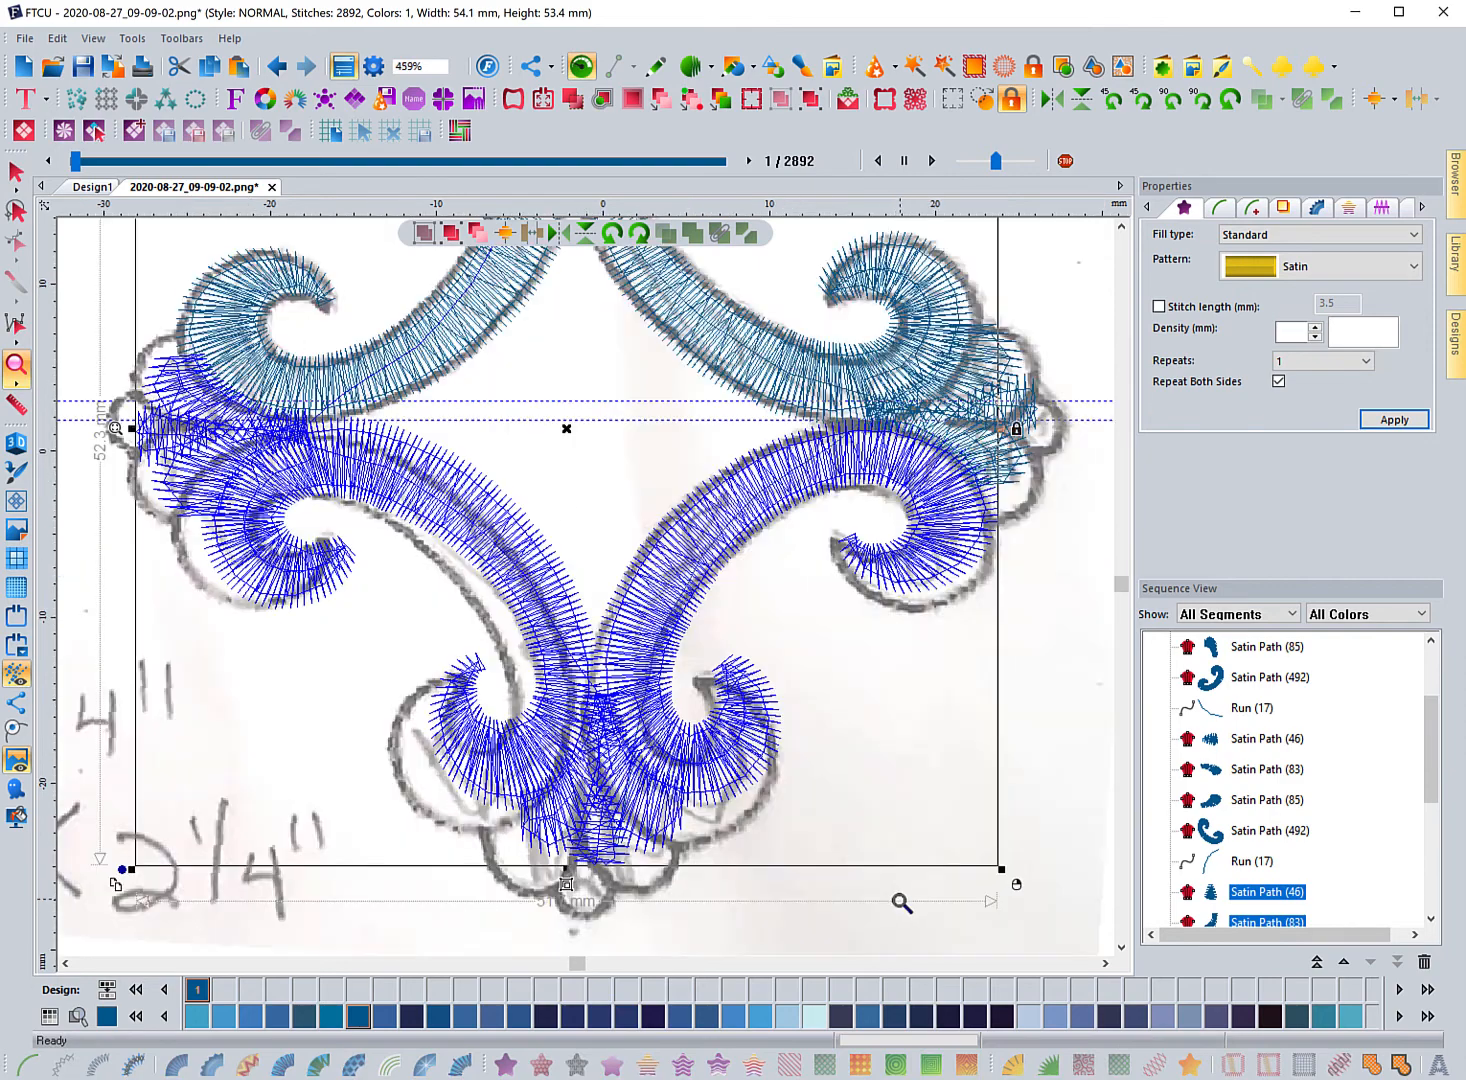
pyautogui.click(16, 760)
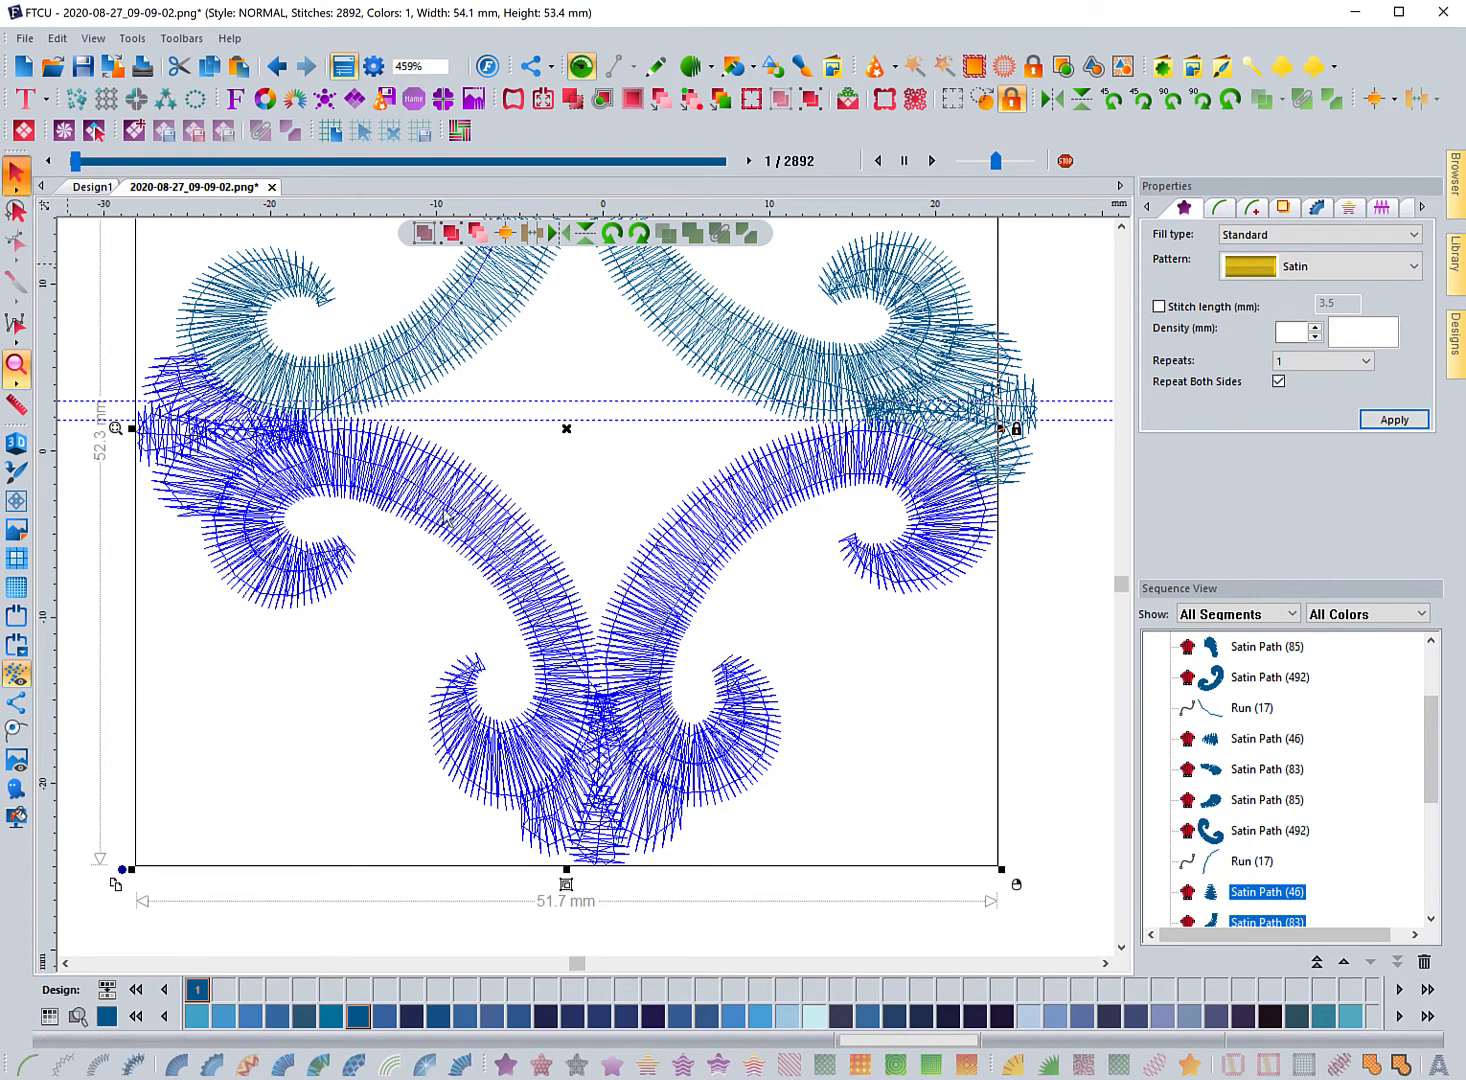
pyautogui.click(648, 614)
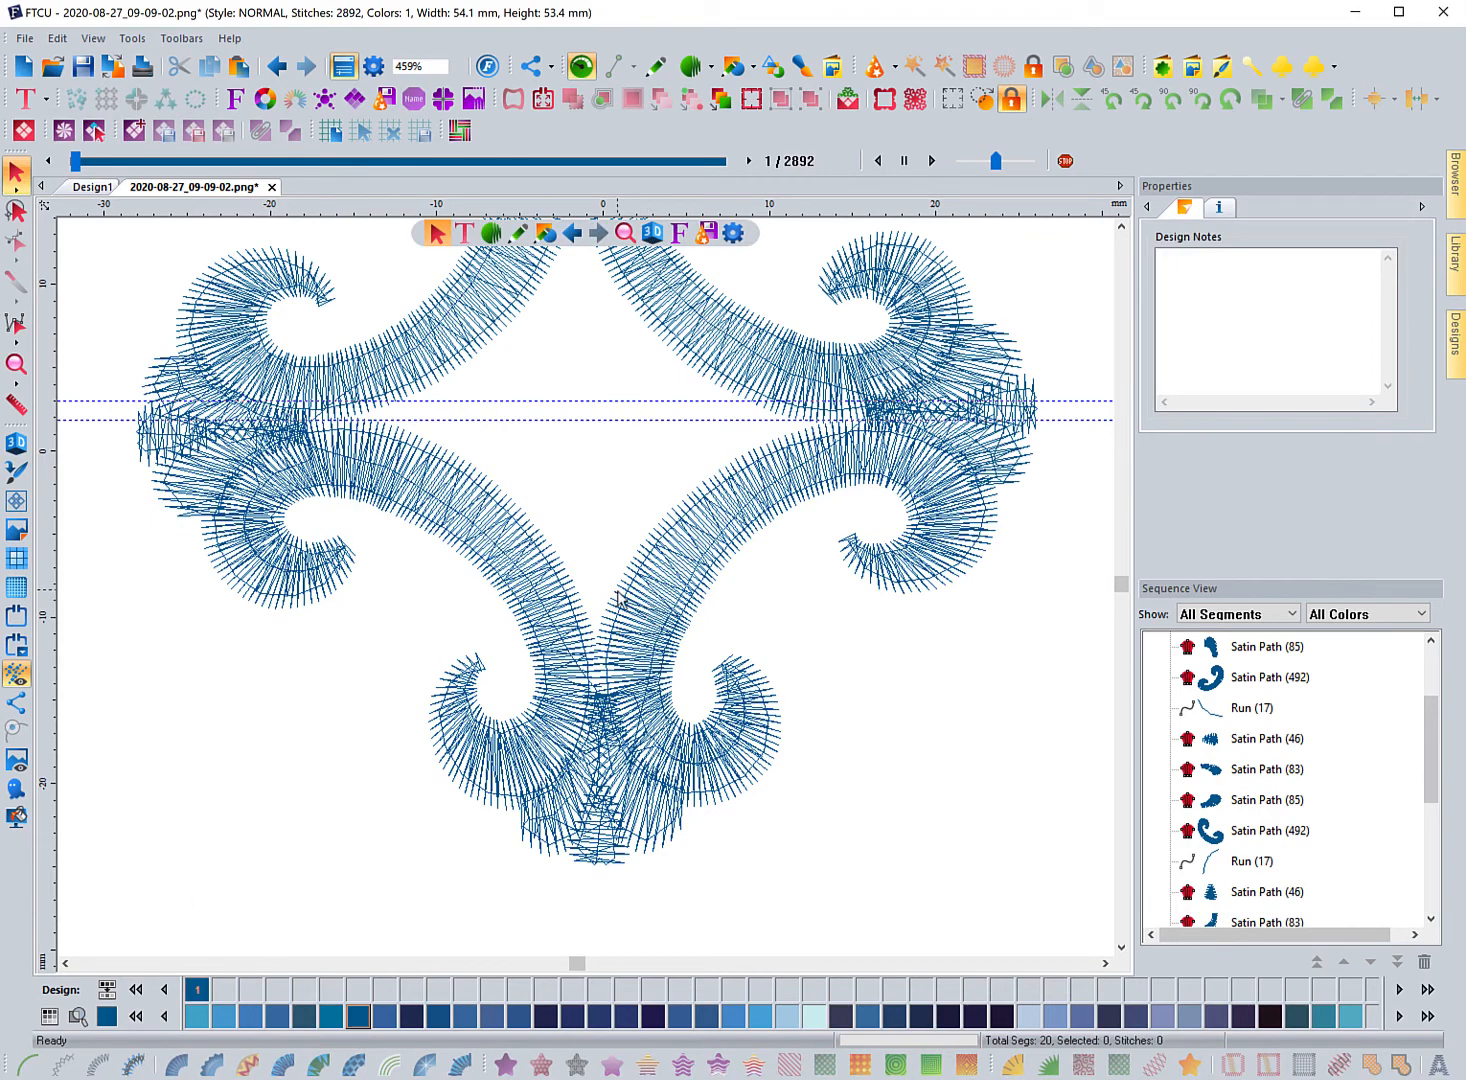
pyautogui.moveTo(618, 596); pyautogui.dragTo(614, 587)
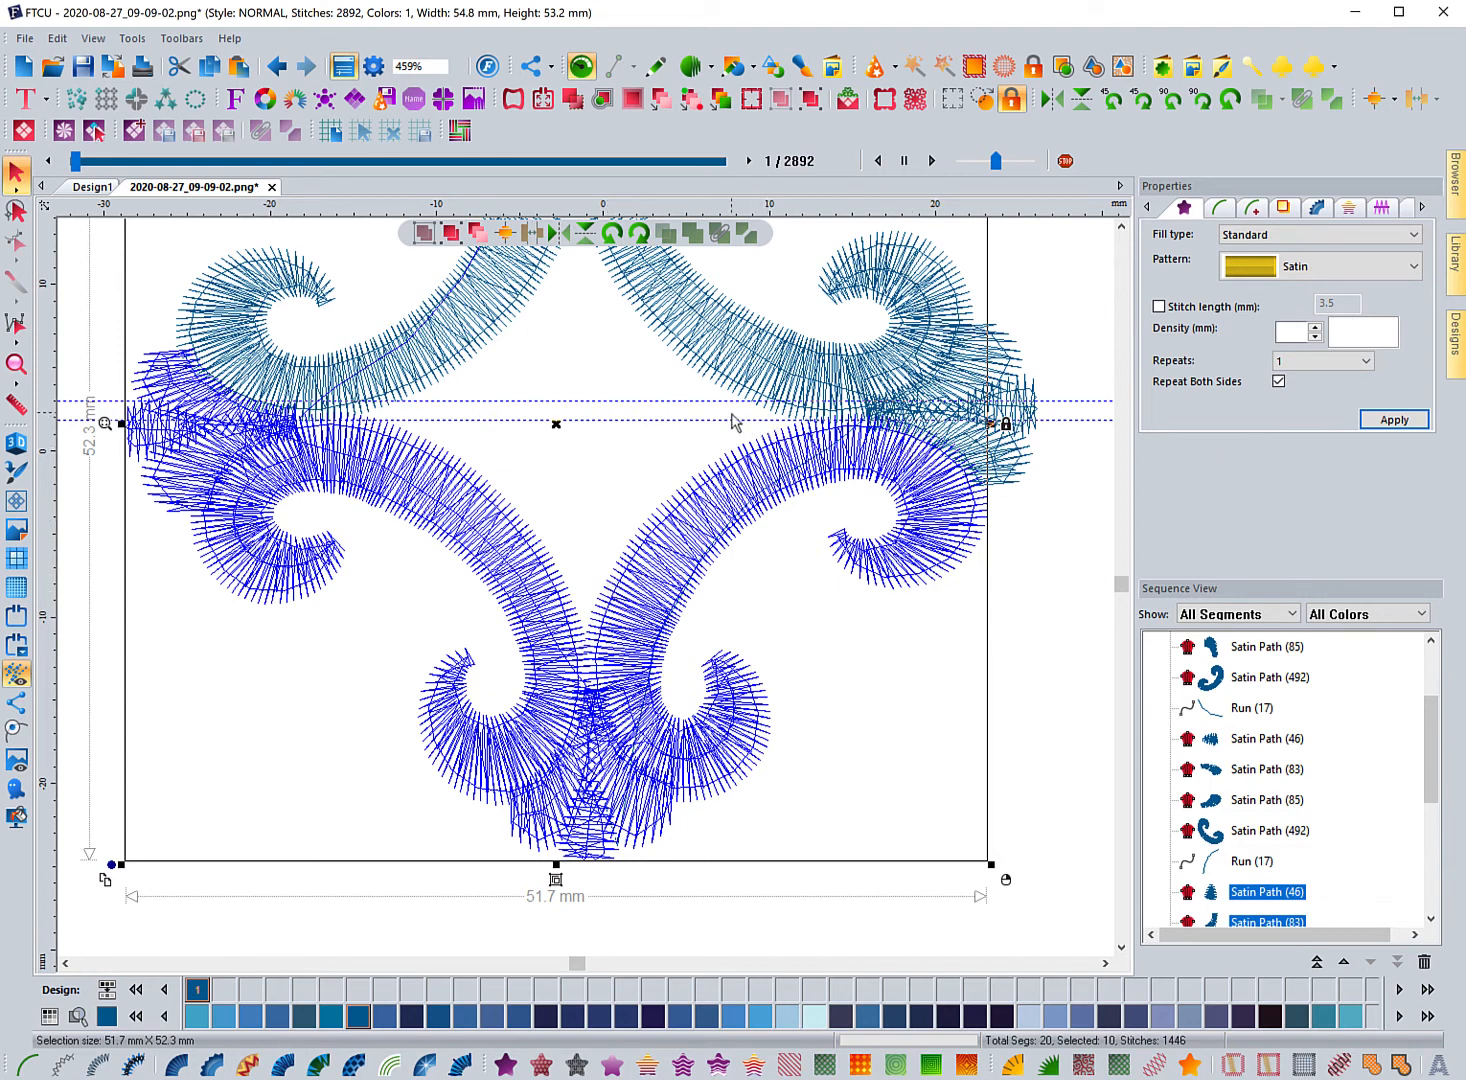
# Add a vertical guideline at the upper-left scroll's outer edge and move the flipped copy to align with it and the horizontal guides.
pyautogui.moveTo(48, 457); pyautogui.dragTo(175, 500)
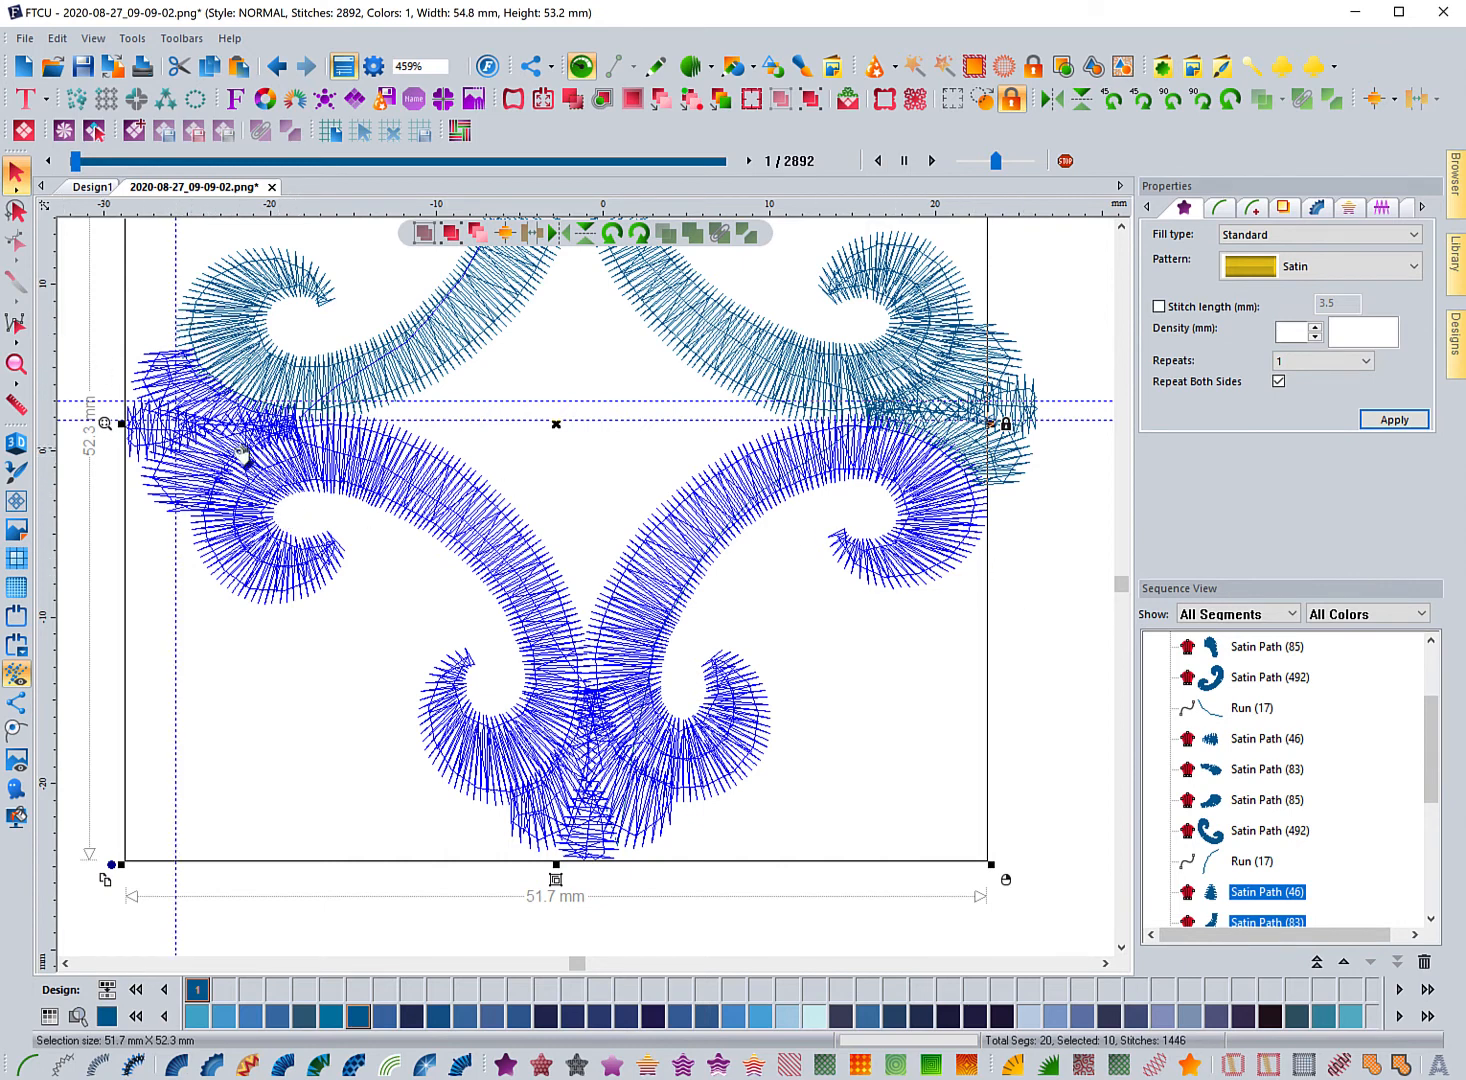
pyautogui.moveTo(347, 459); pyautogui.dragTo(328, 460)
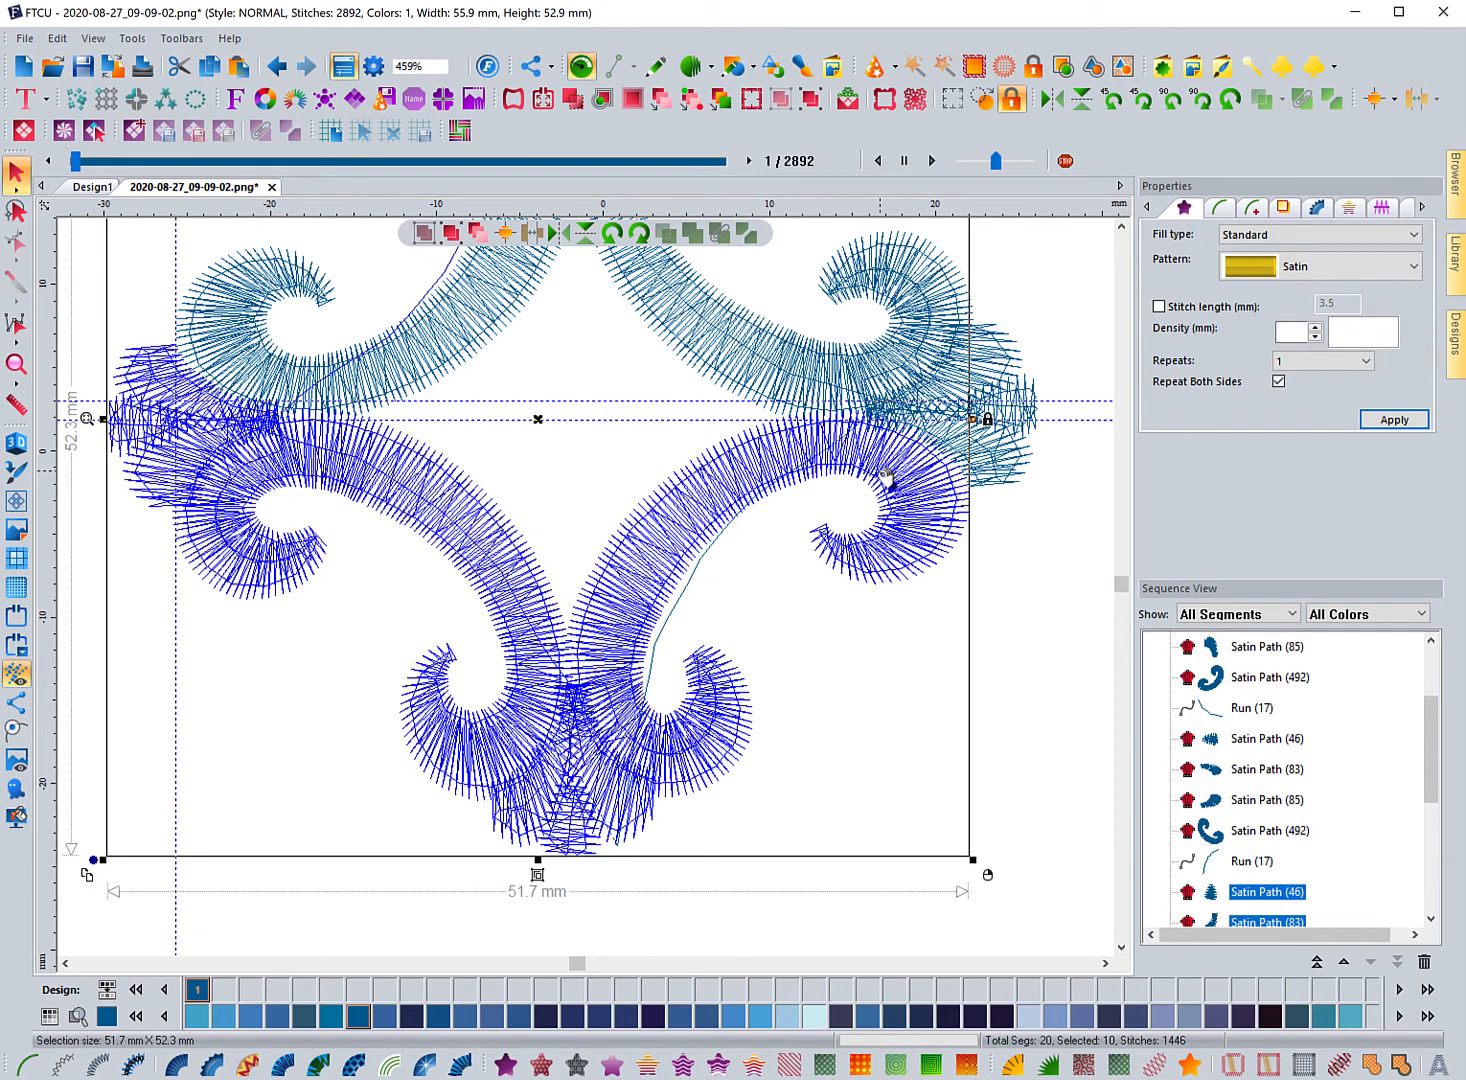
pyautogui.moveTo(887, 478); pyautogui.dragTo(887, 476)
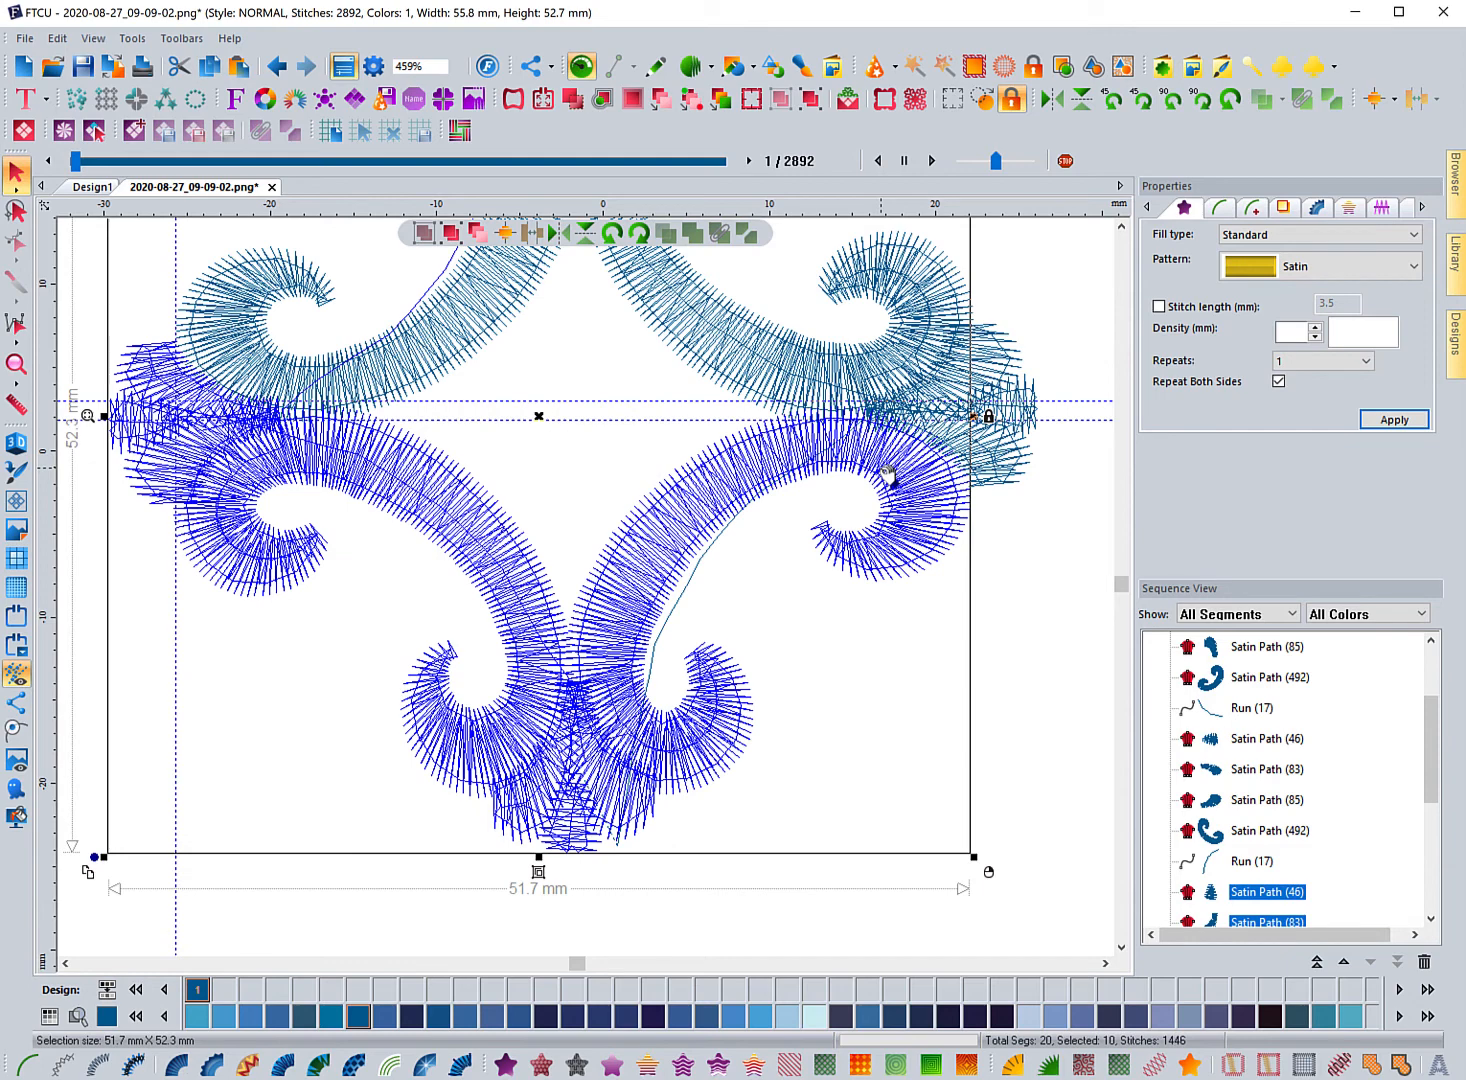
pyautogui.moveTo(833, 478); pyautogui.dragTo(832, 476)
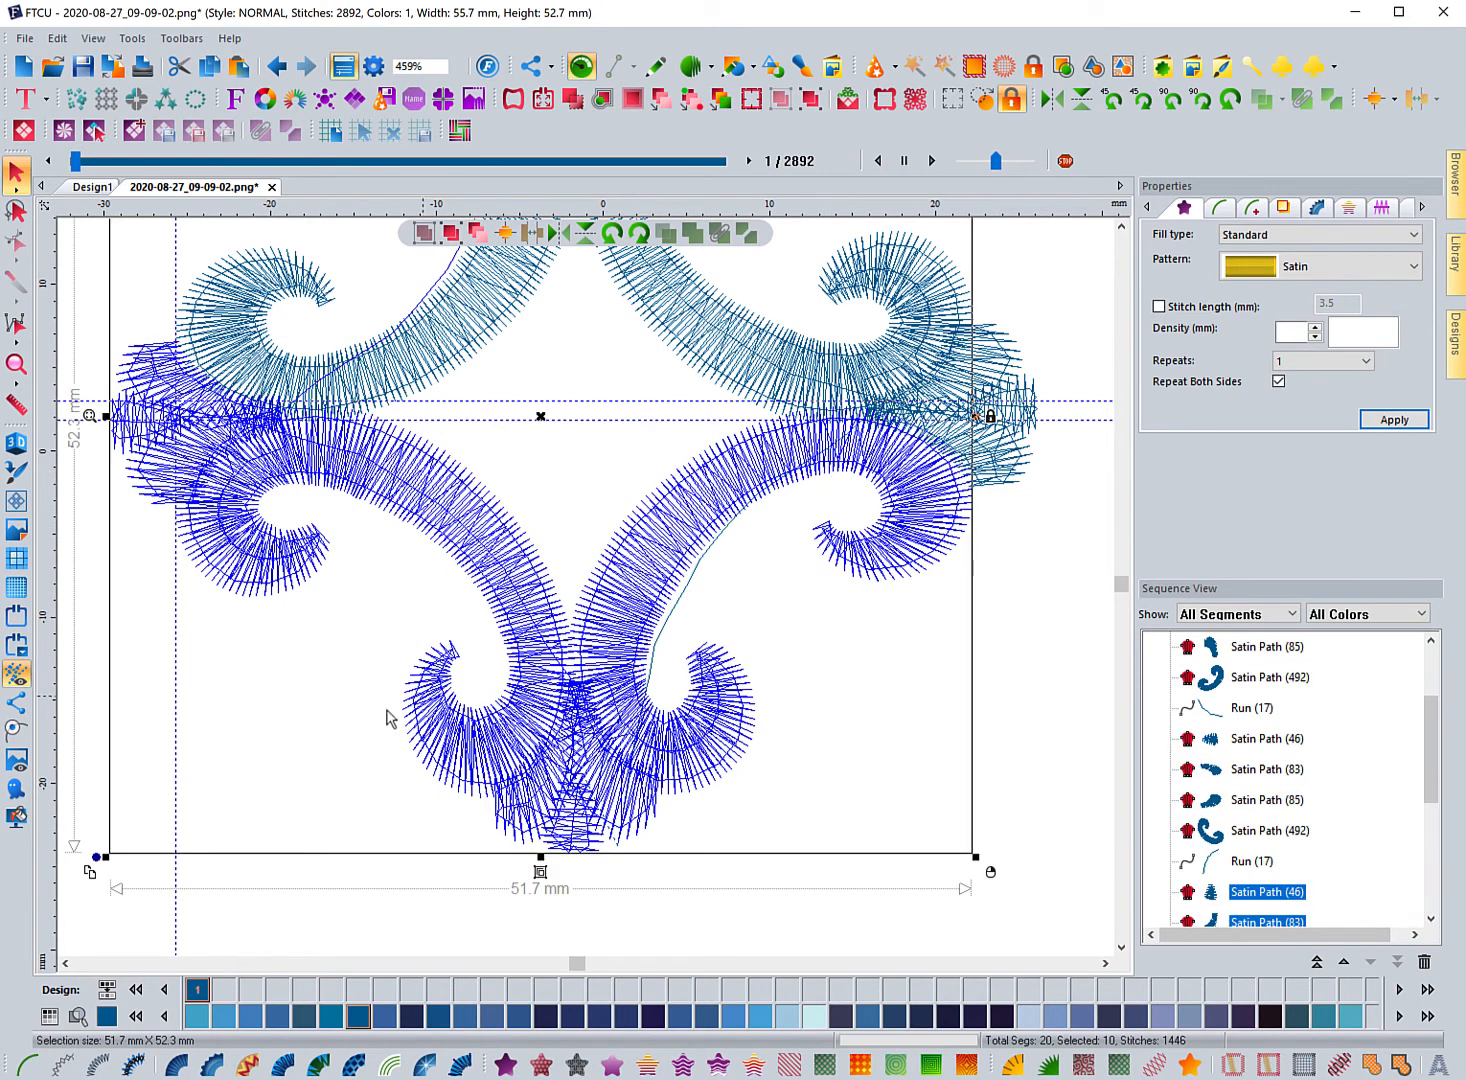
pyautogui.click(211, 760)
pyautogui.scroll(-2, 308, 808)
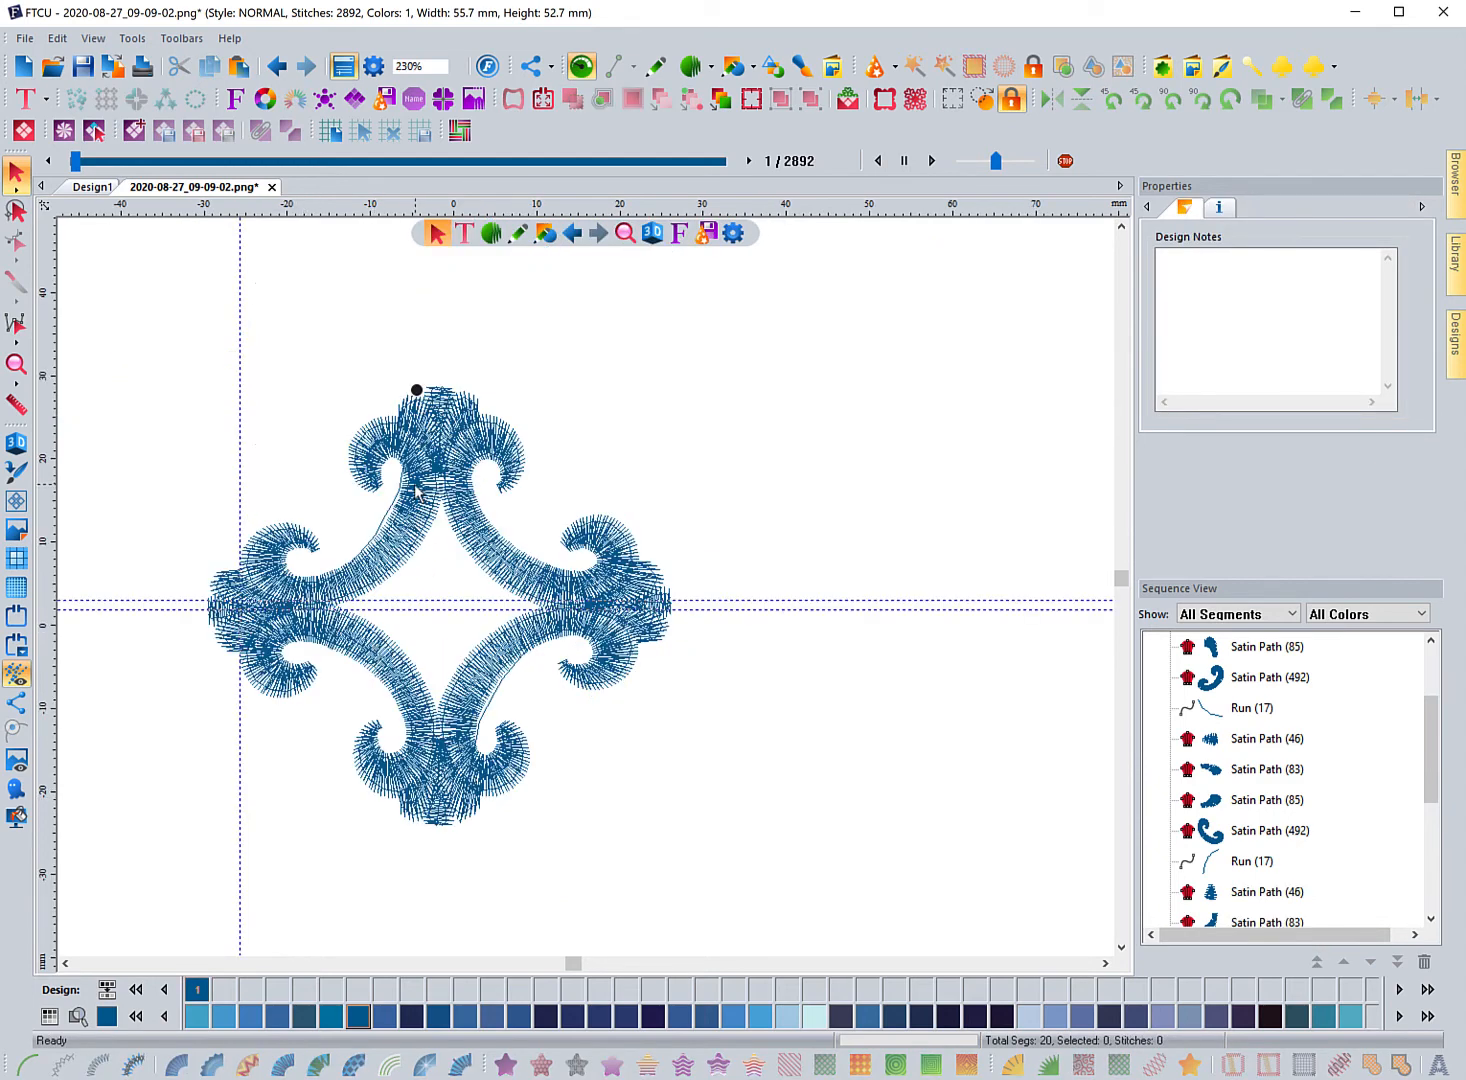
# Delete the travel run at the end of the sequence that leads back up along the upper-left scroll.
pyautogui.click(386, 531)
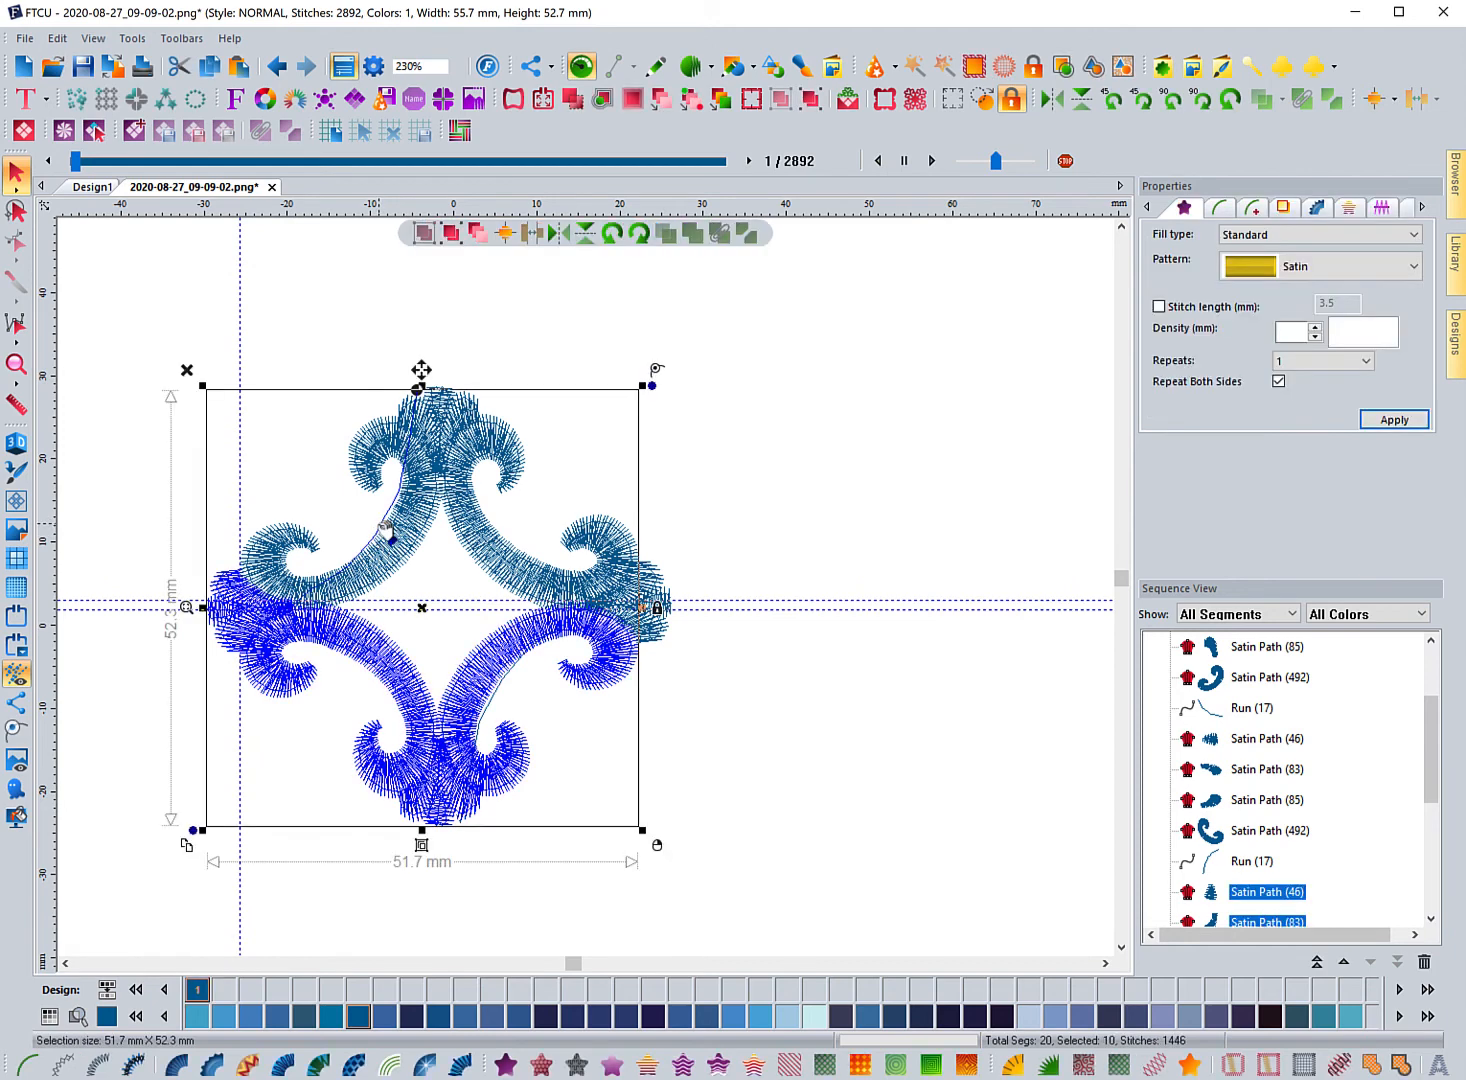
pyautogui.click(762, 523)
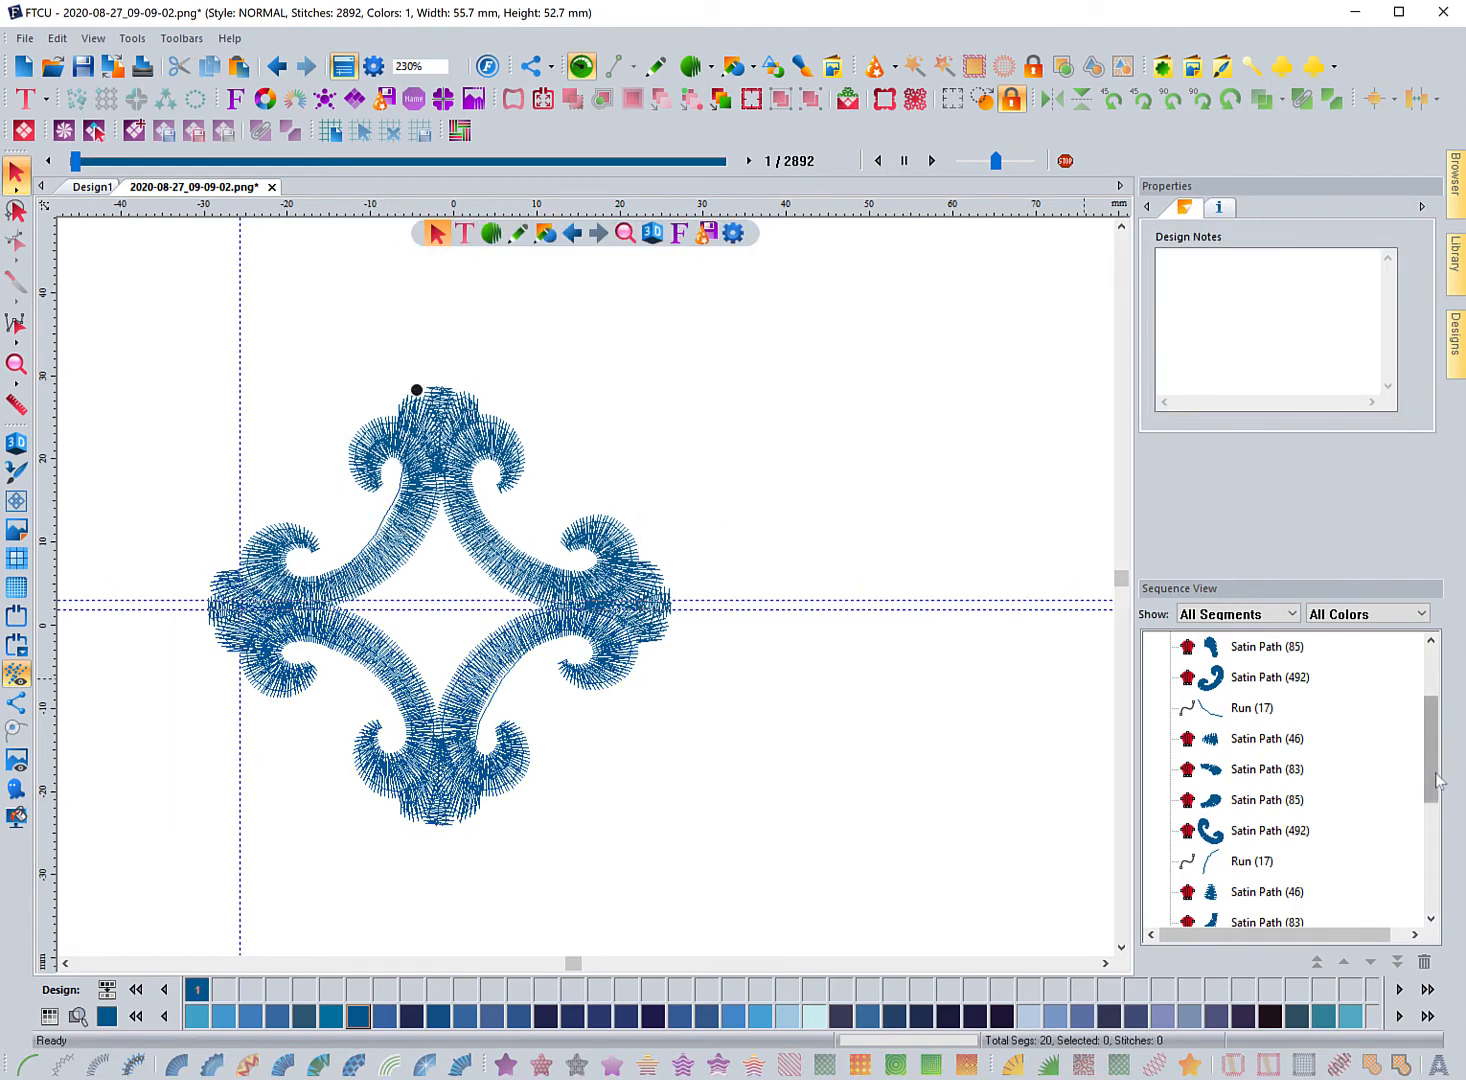
pyautogui.moveTo(1437, 773); pyautogui.dragTo(1445, 940)
pyautogui.click(1240, 892)
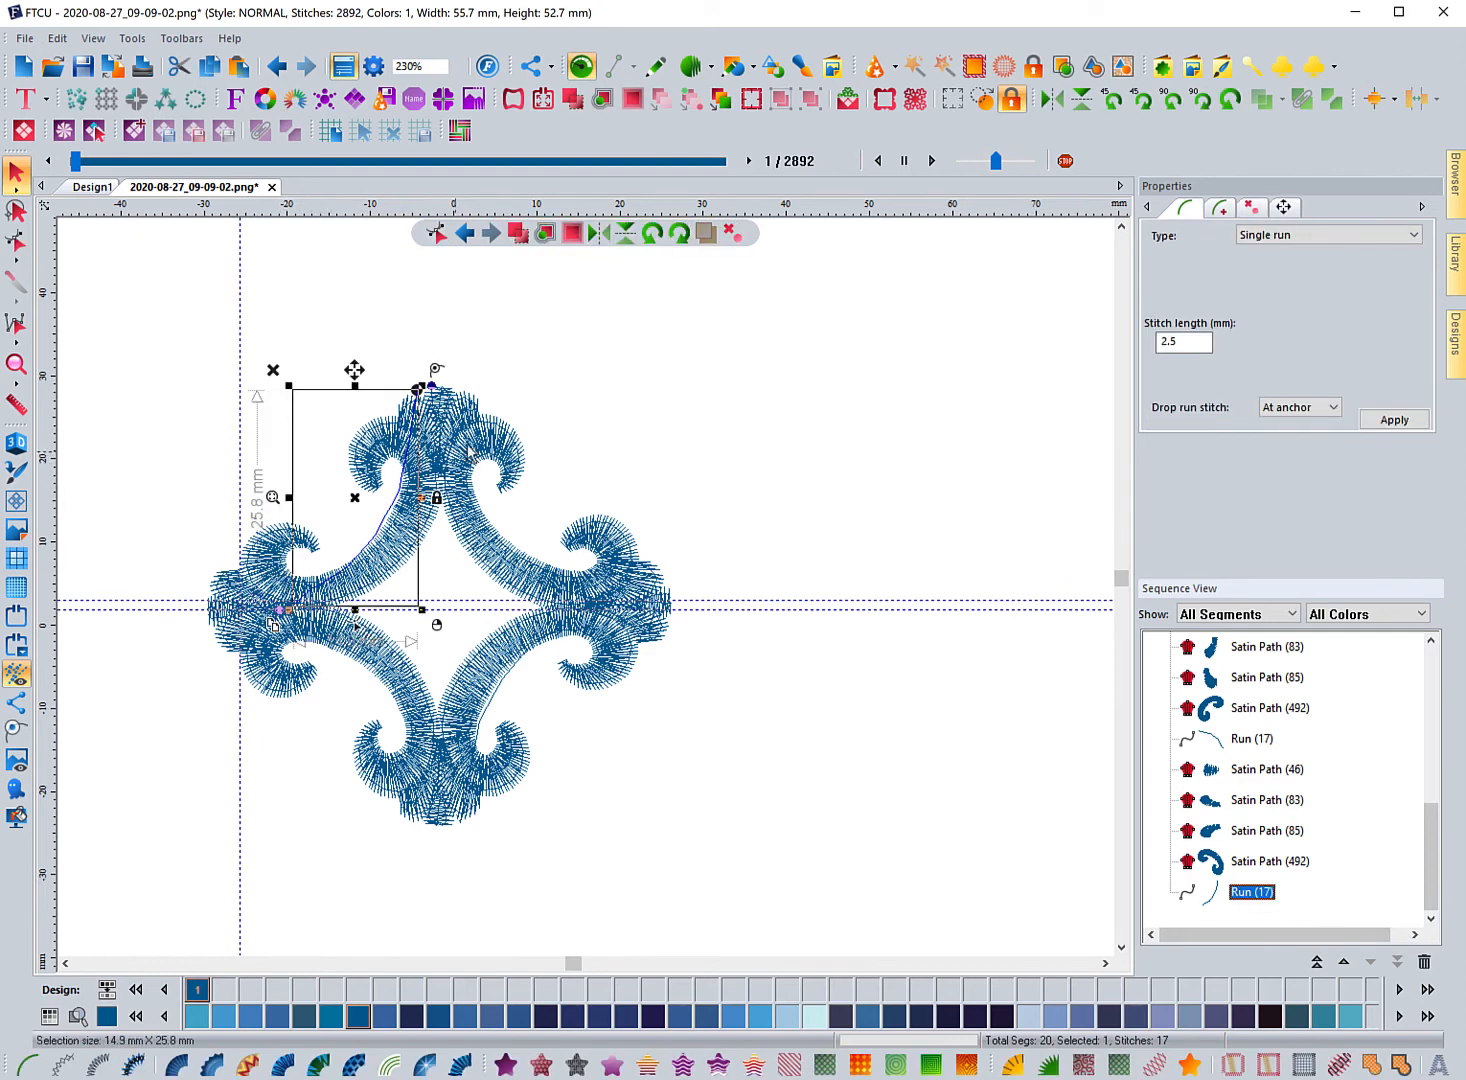
pyautogui.press('Delete')
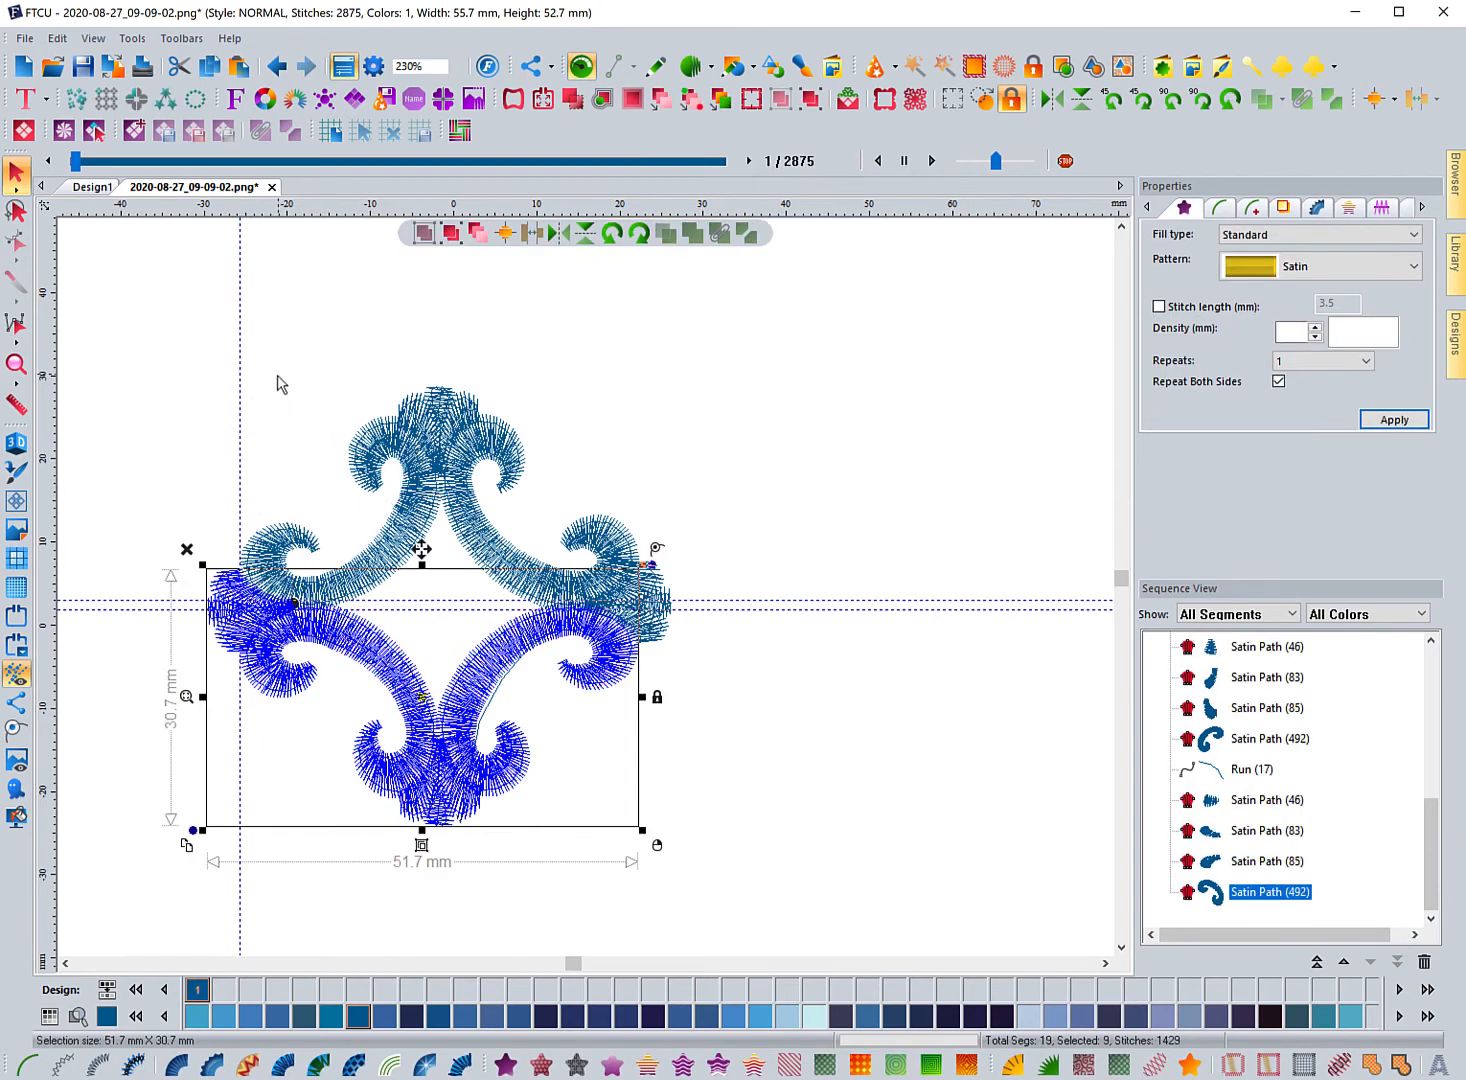
pyautogui.click(178, 433)
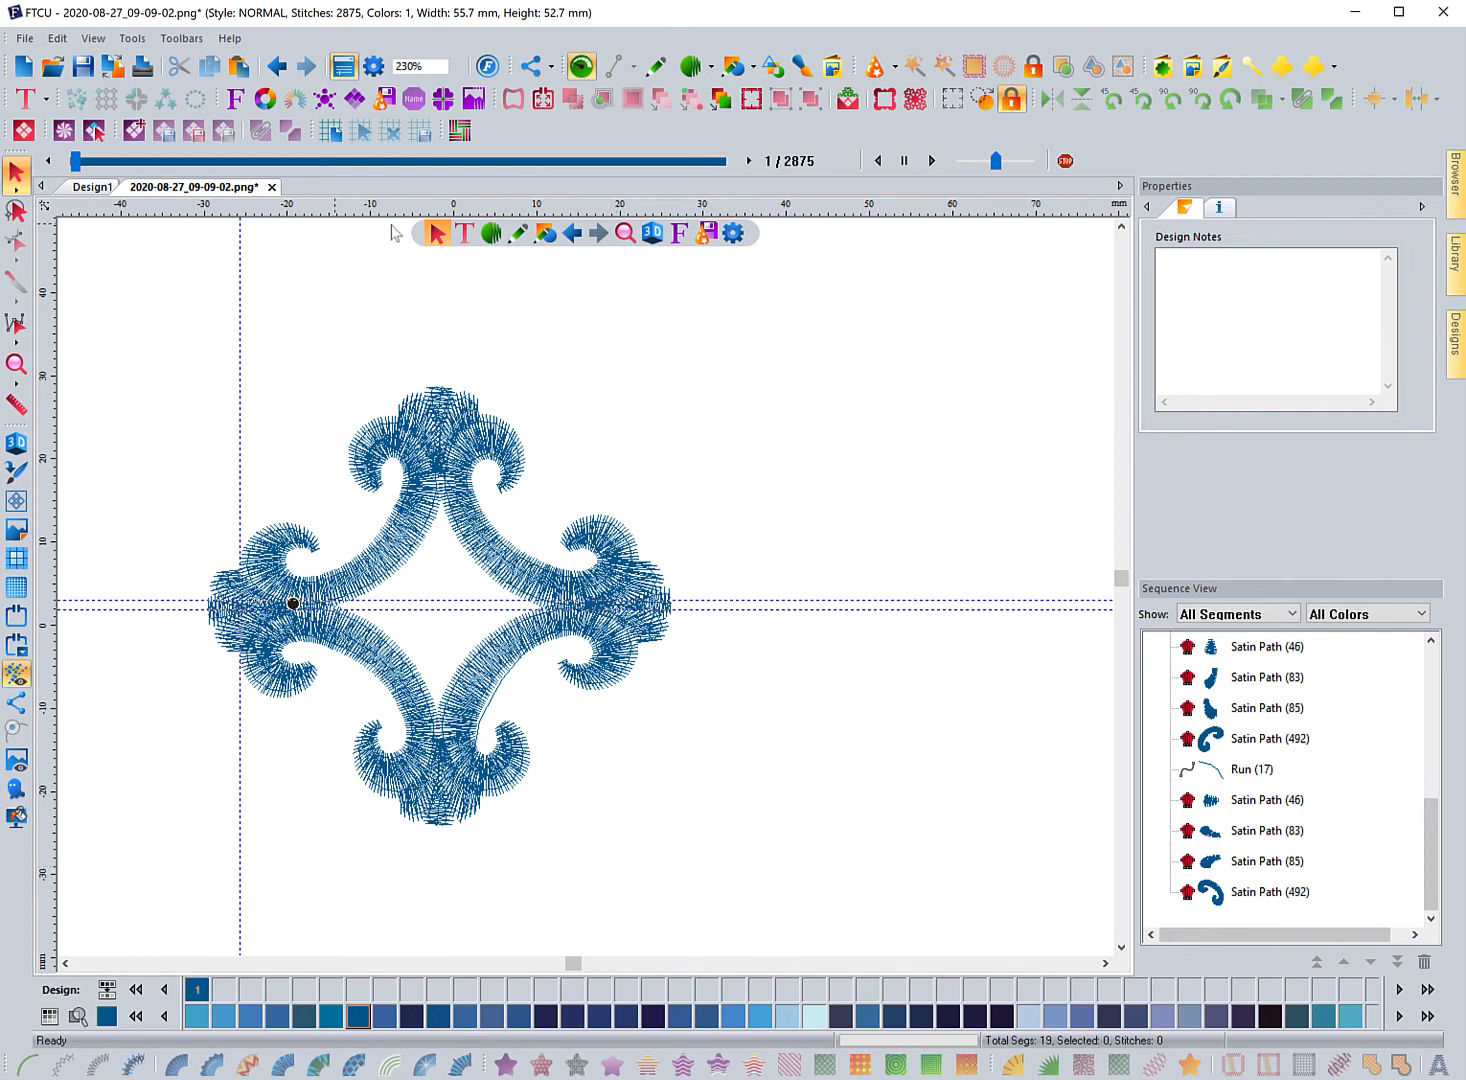
# Play the stitch-out simulation of the whole motif and examine the result in 3D.
pyautogui.click(932, 161)
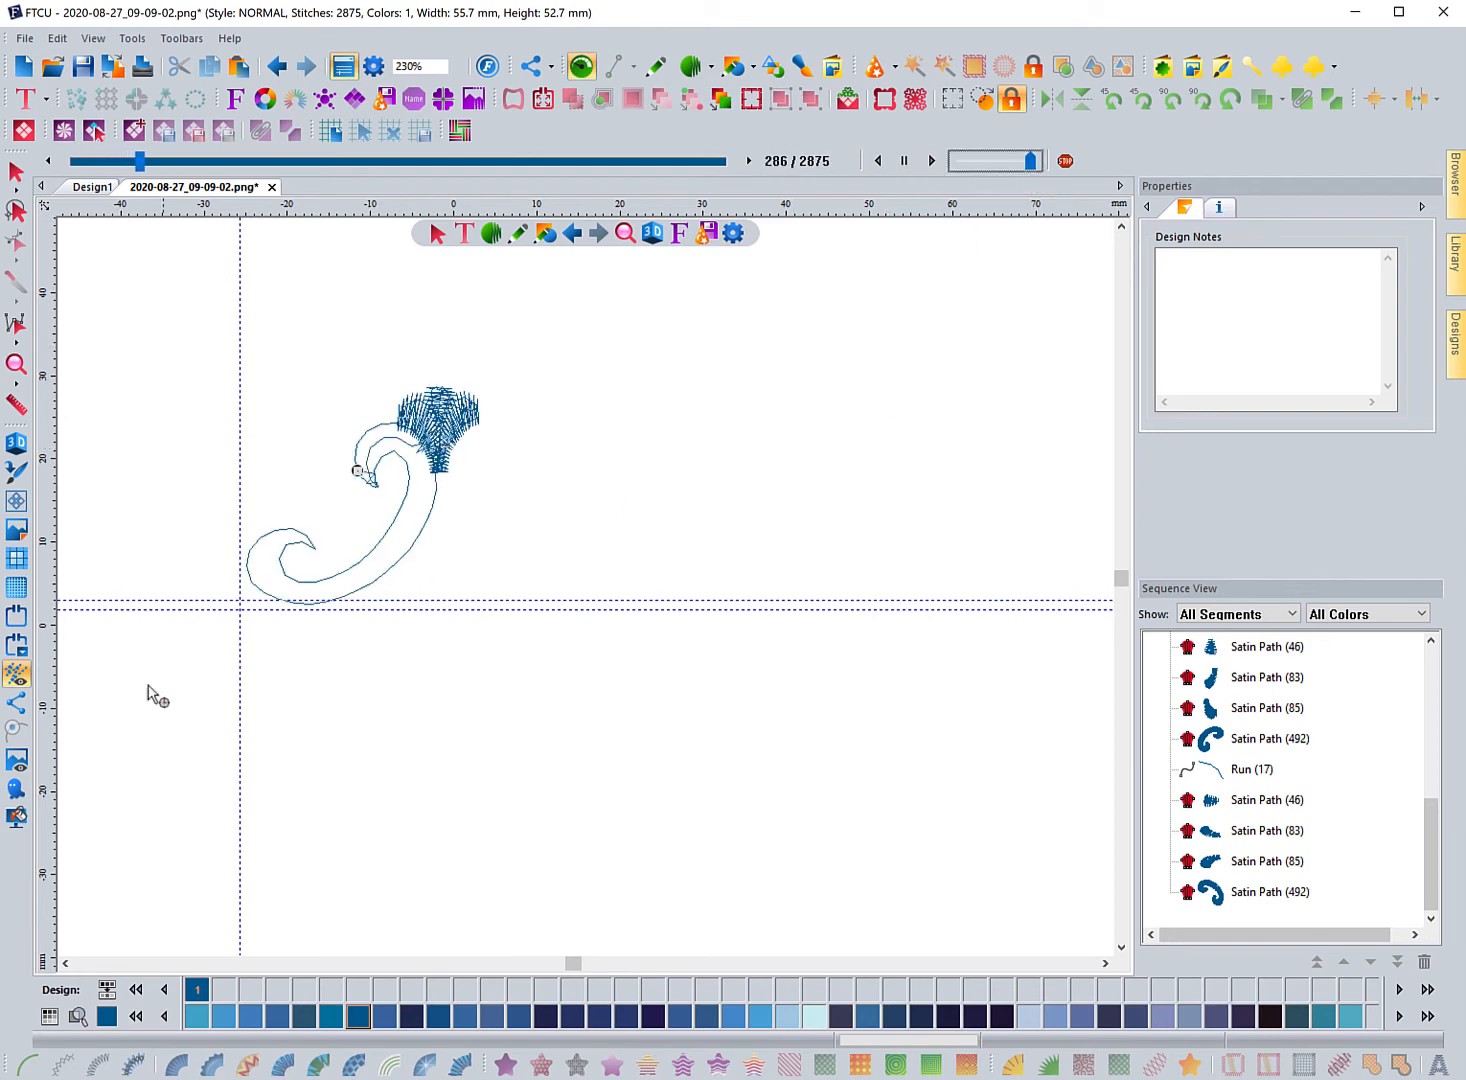
pyautogui.click(16, 441)
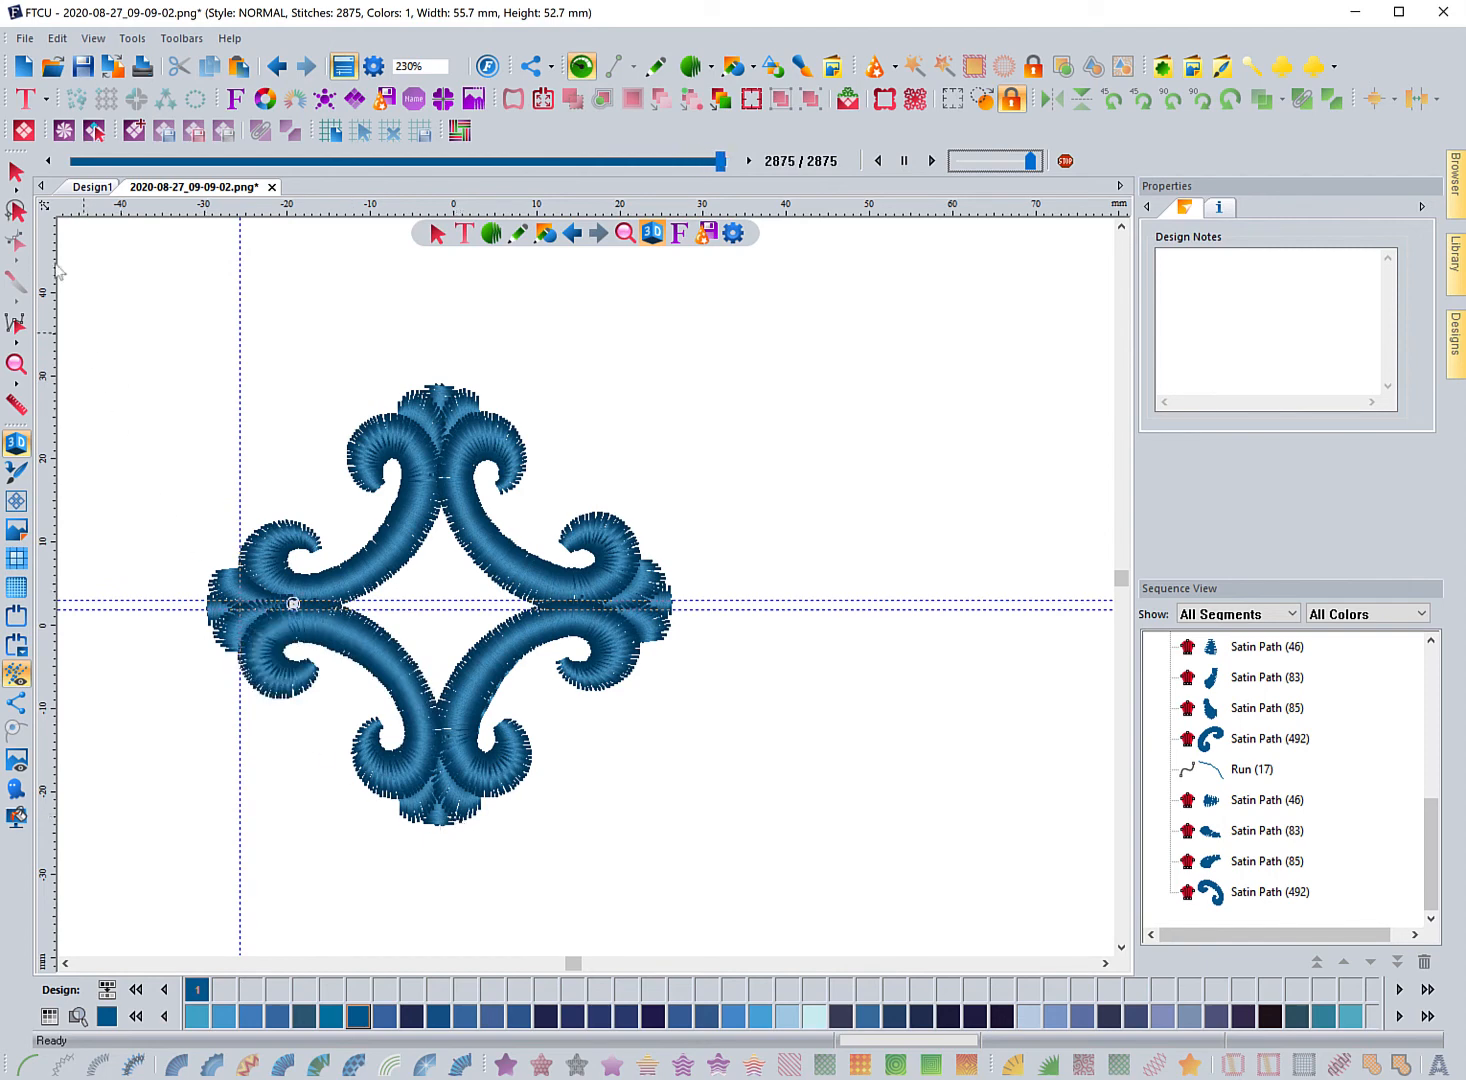
pyautogui.click(14, 178)
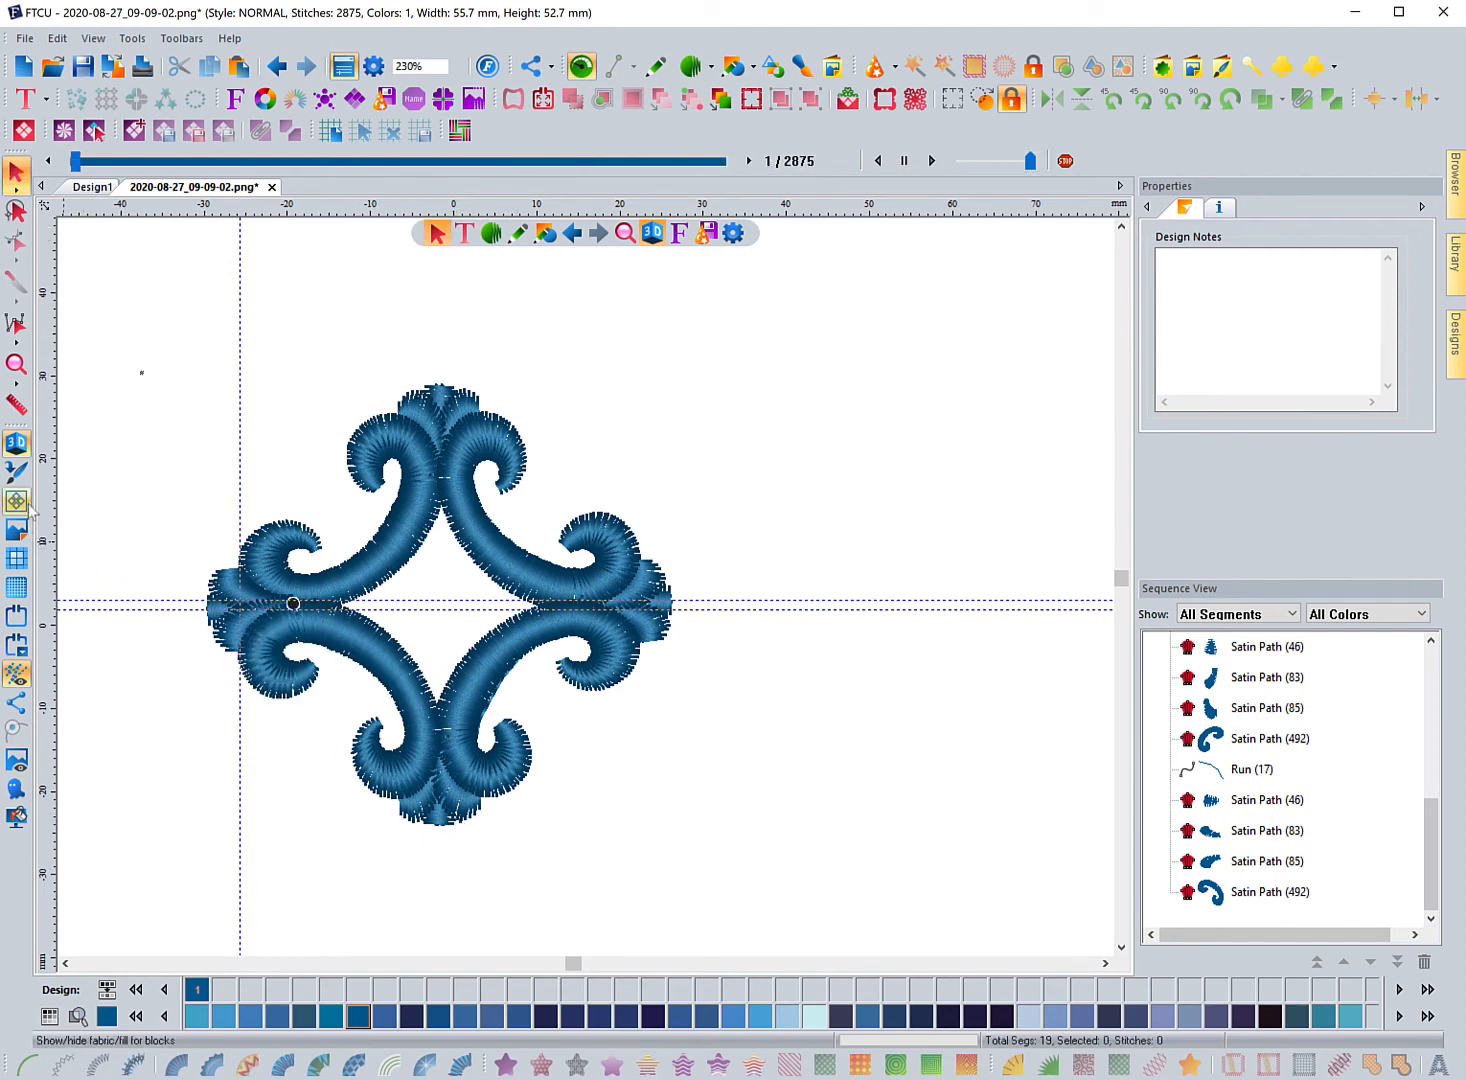
pyautogui.click(16, 442)
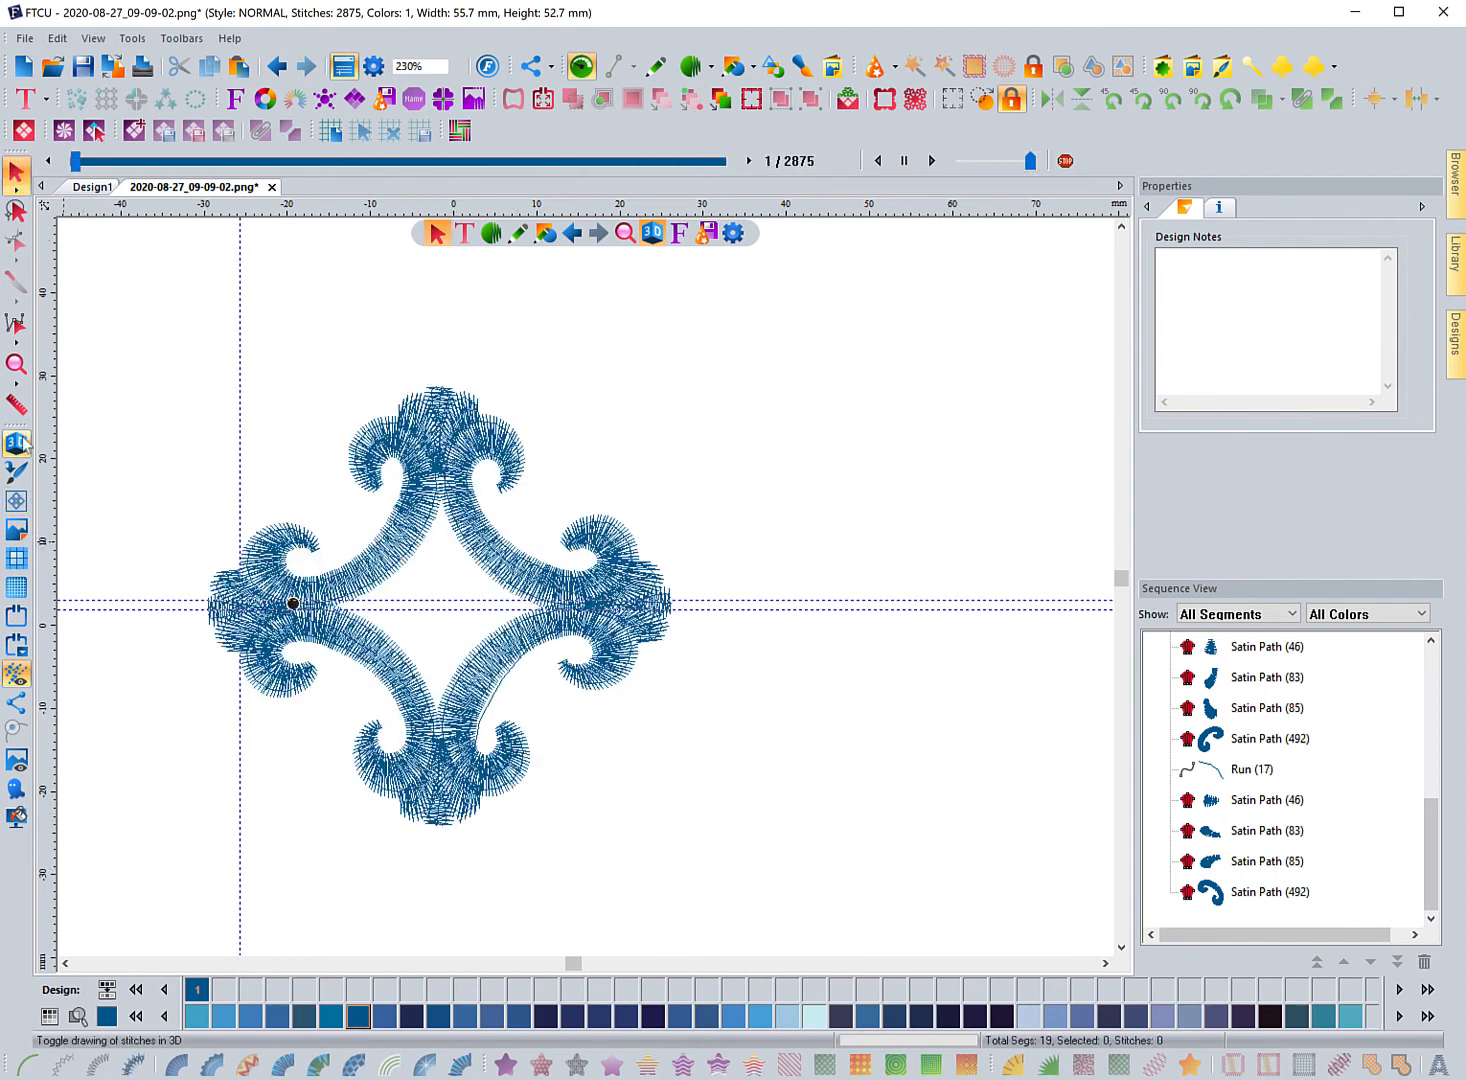
# Reshape the lower-right travel run so its nodes follow the middle of the satin scroll and its end point sits inside the bottom leaf.
pyautogui.click(1240, 772)
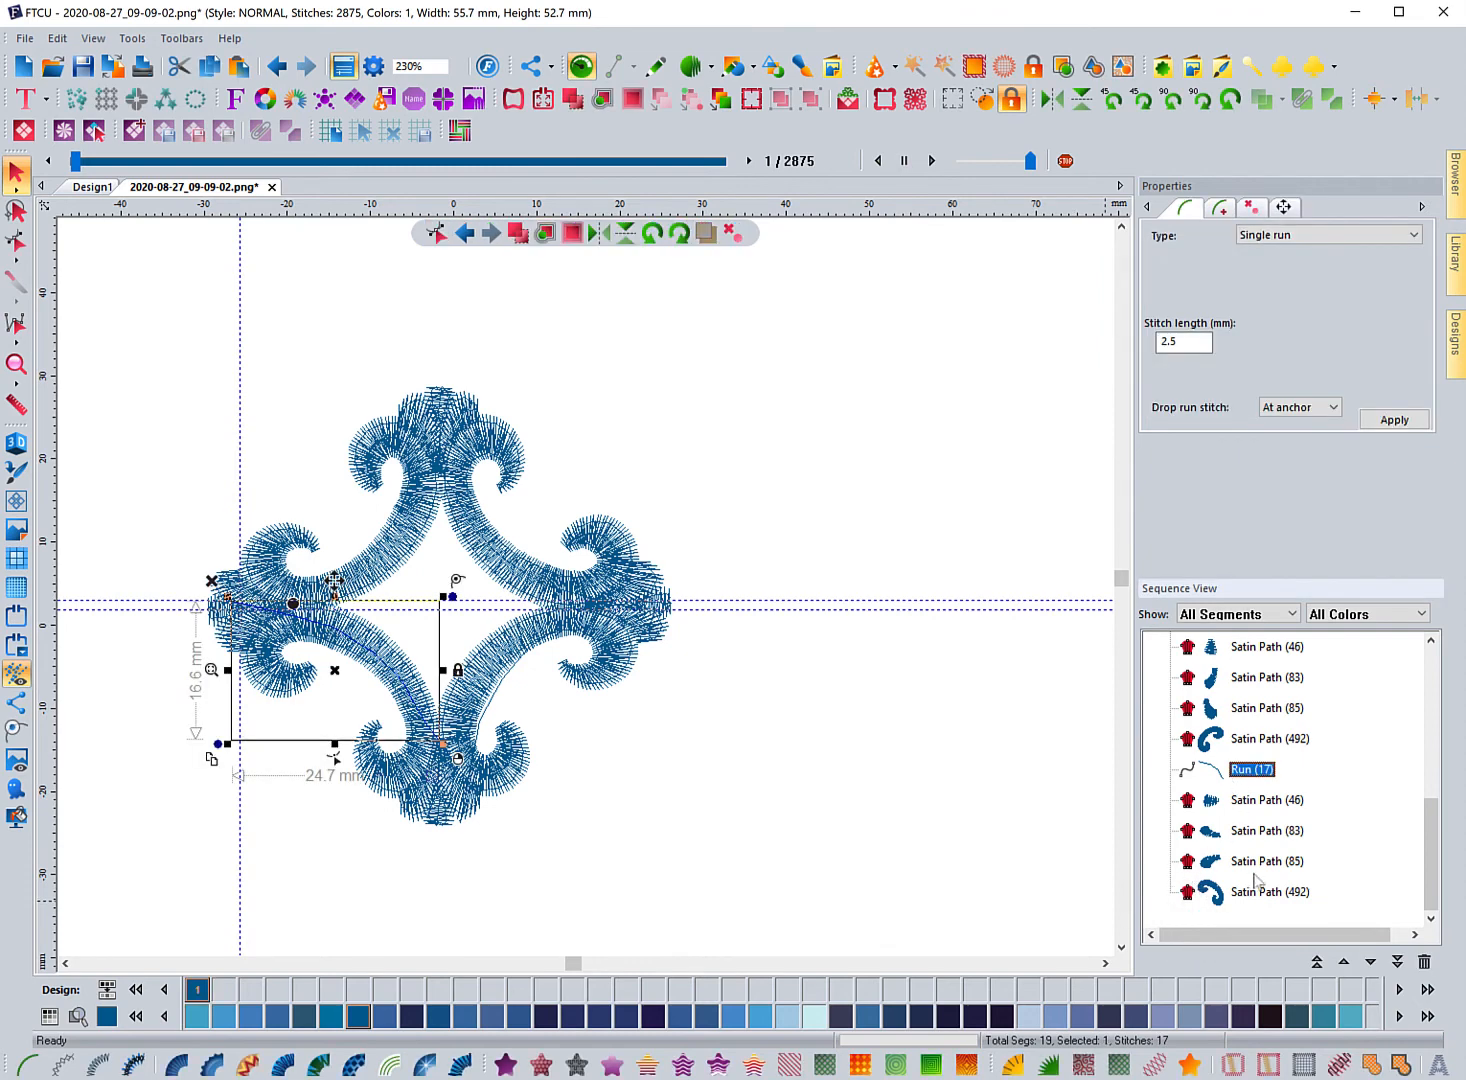
pyautogui.scroll(2, 1257, 878)
pyautogui.click(1262, 805)
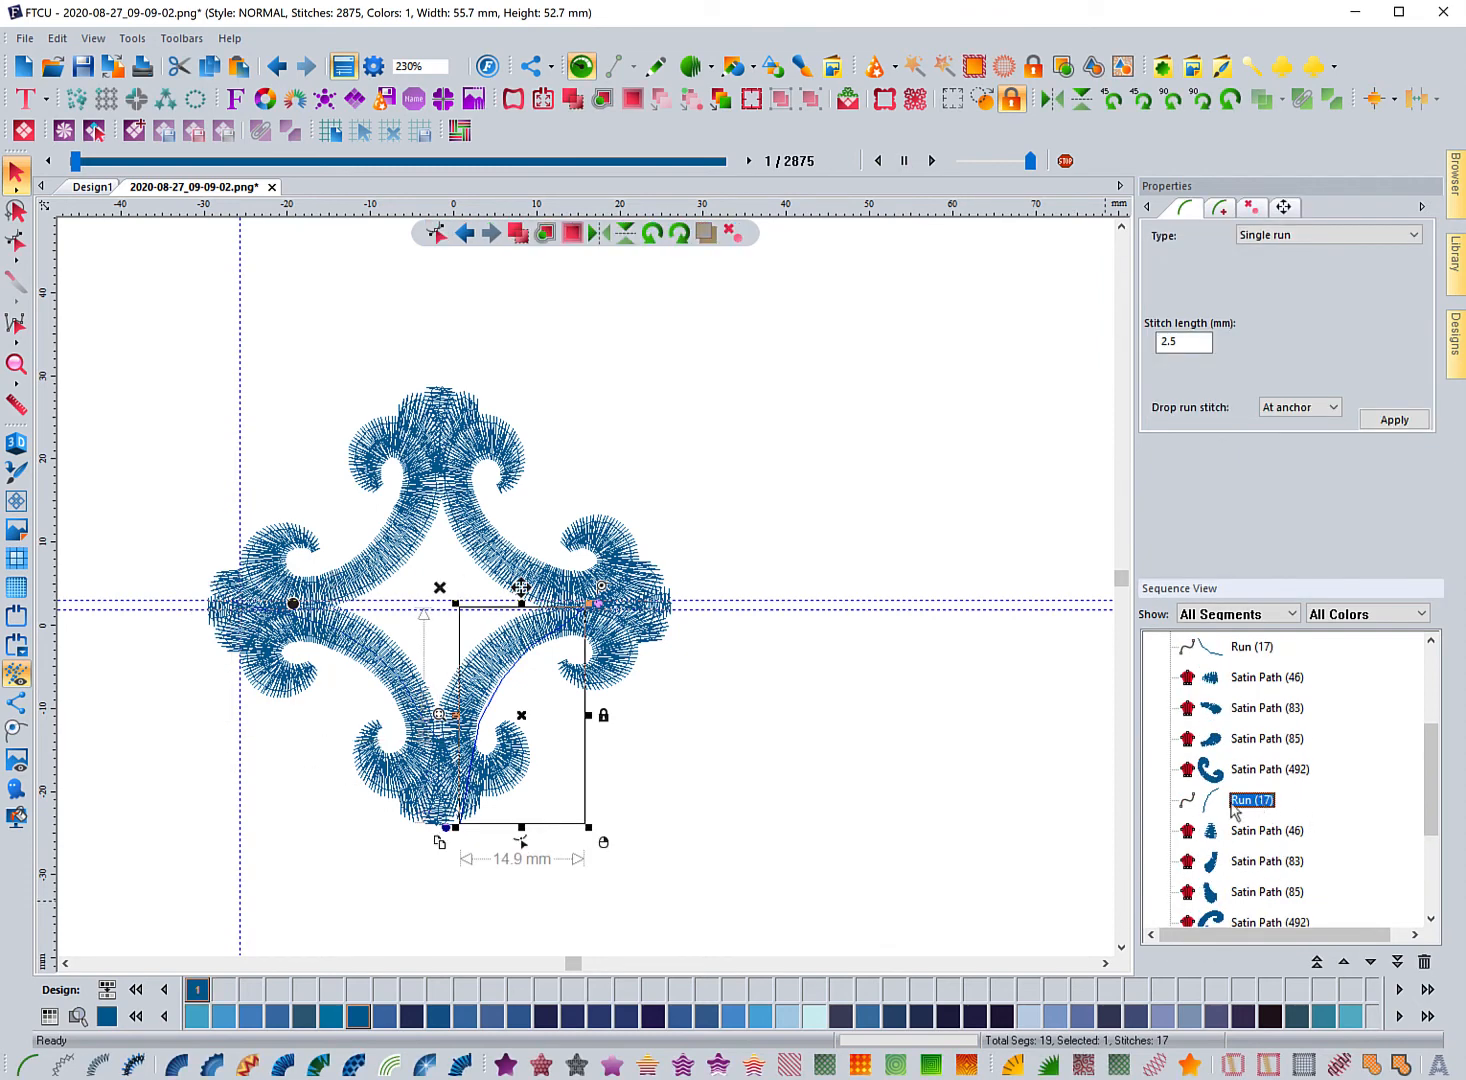
pyautogui.press('e')
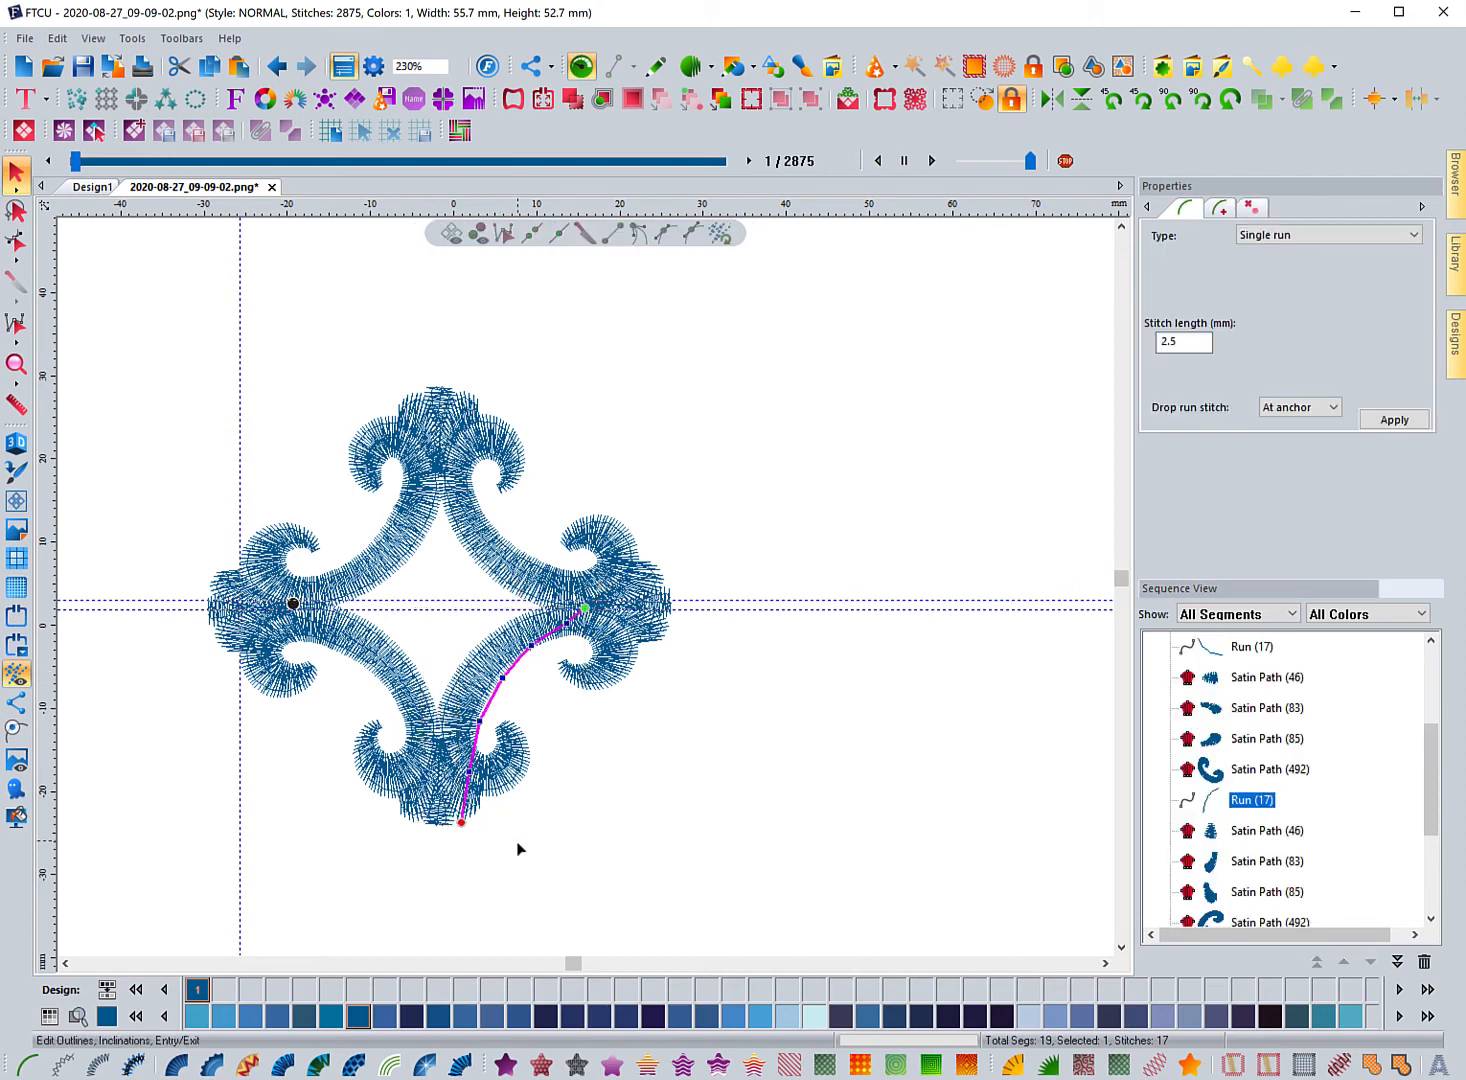
pyautogui.click(566, 634)
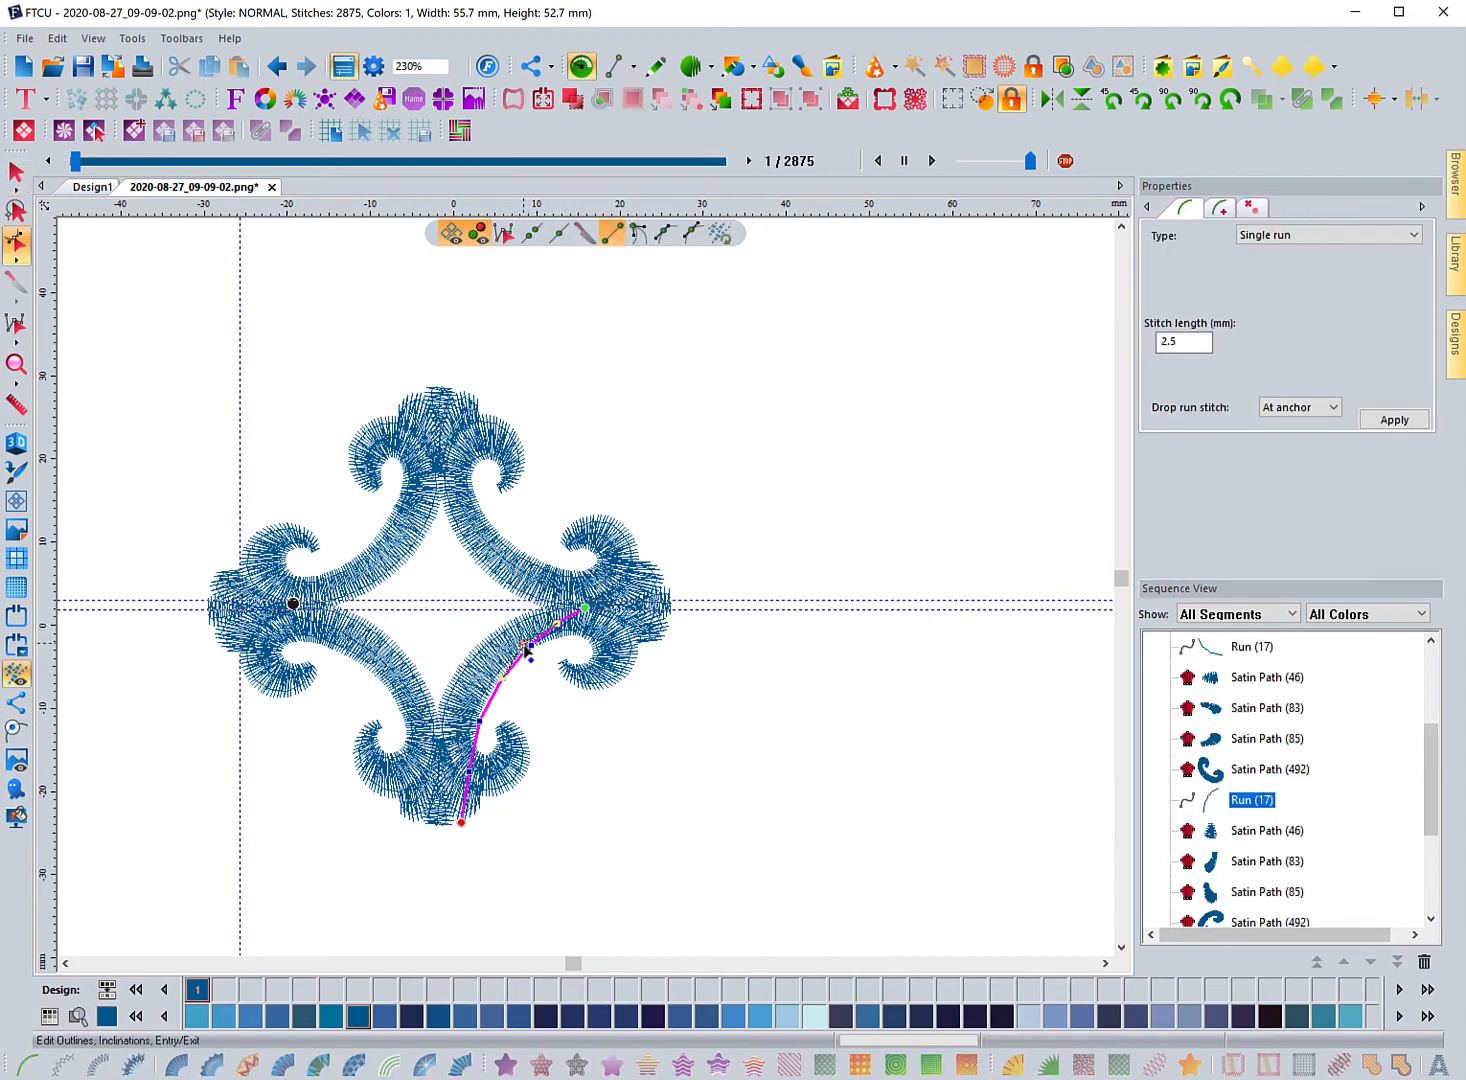
pyautogui.moveTo(520, 643); pyautogui.dragTo(471, 731)
pyautogui.click(471, 777)
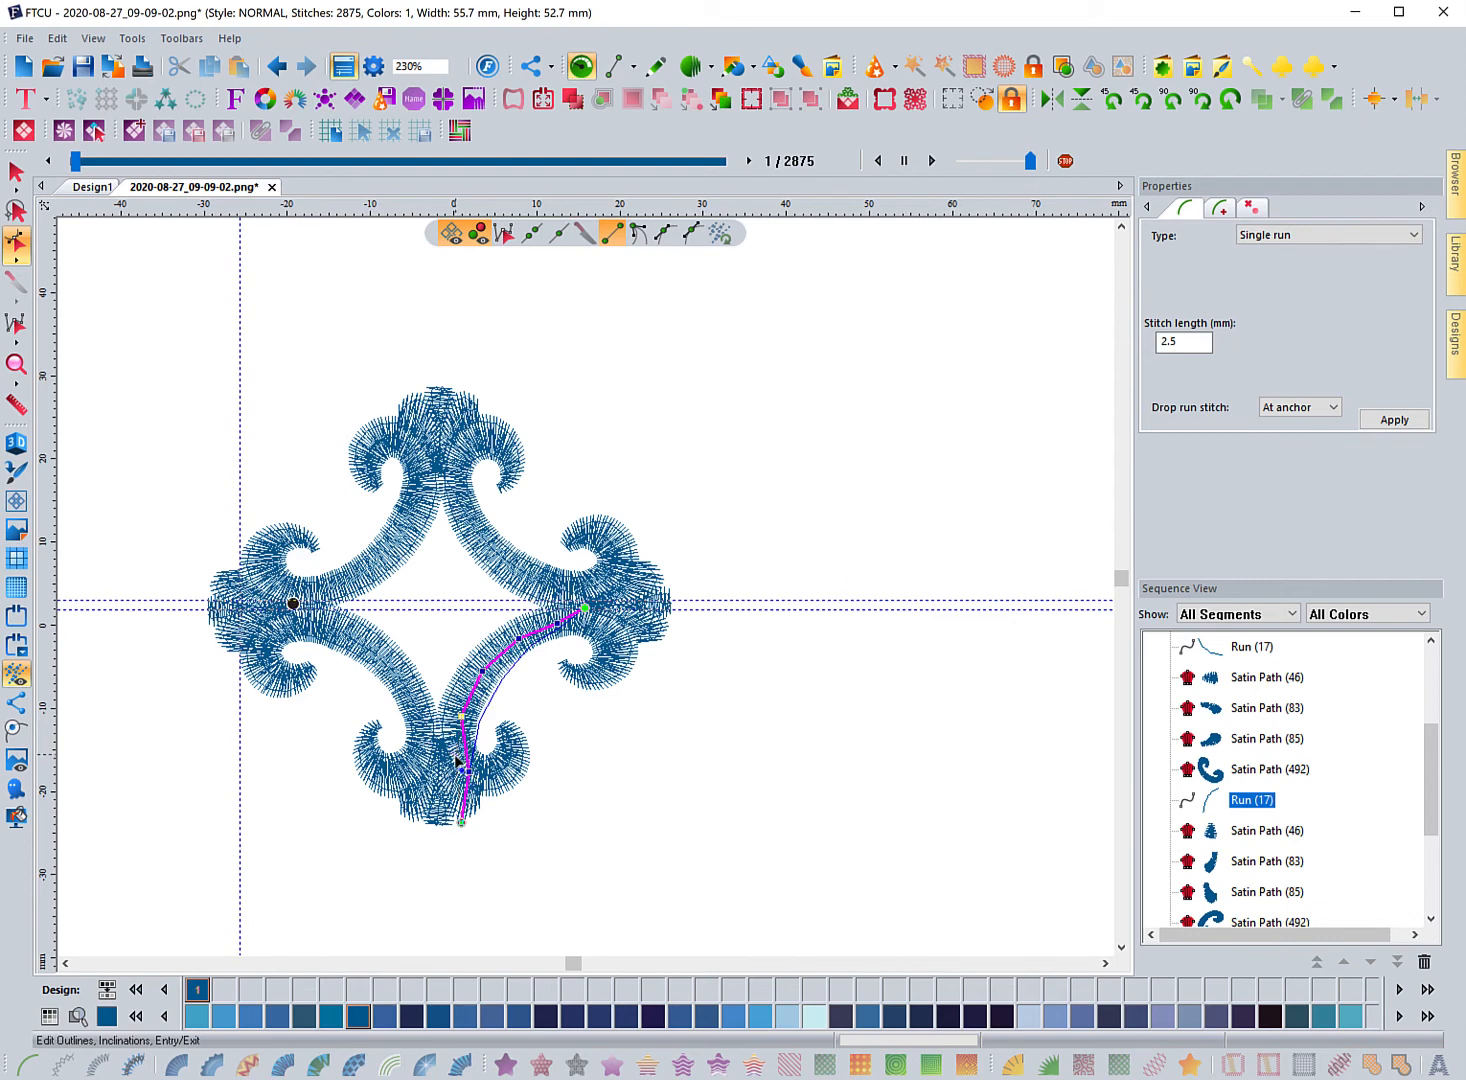
pyautogui.click(452, 746)
pyautogui.click(461, 821)
pyautogui.moveTo(461, 821); pyautogui.dragTo(438, 788)
pyautogui.press('Delete')
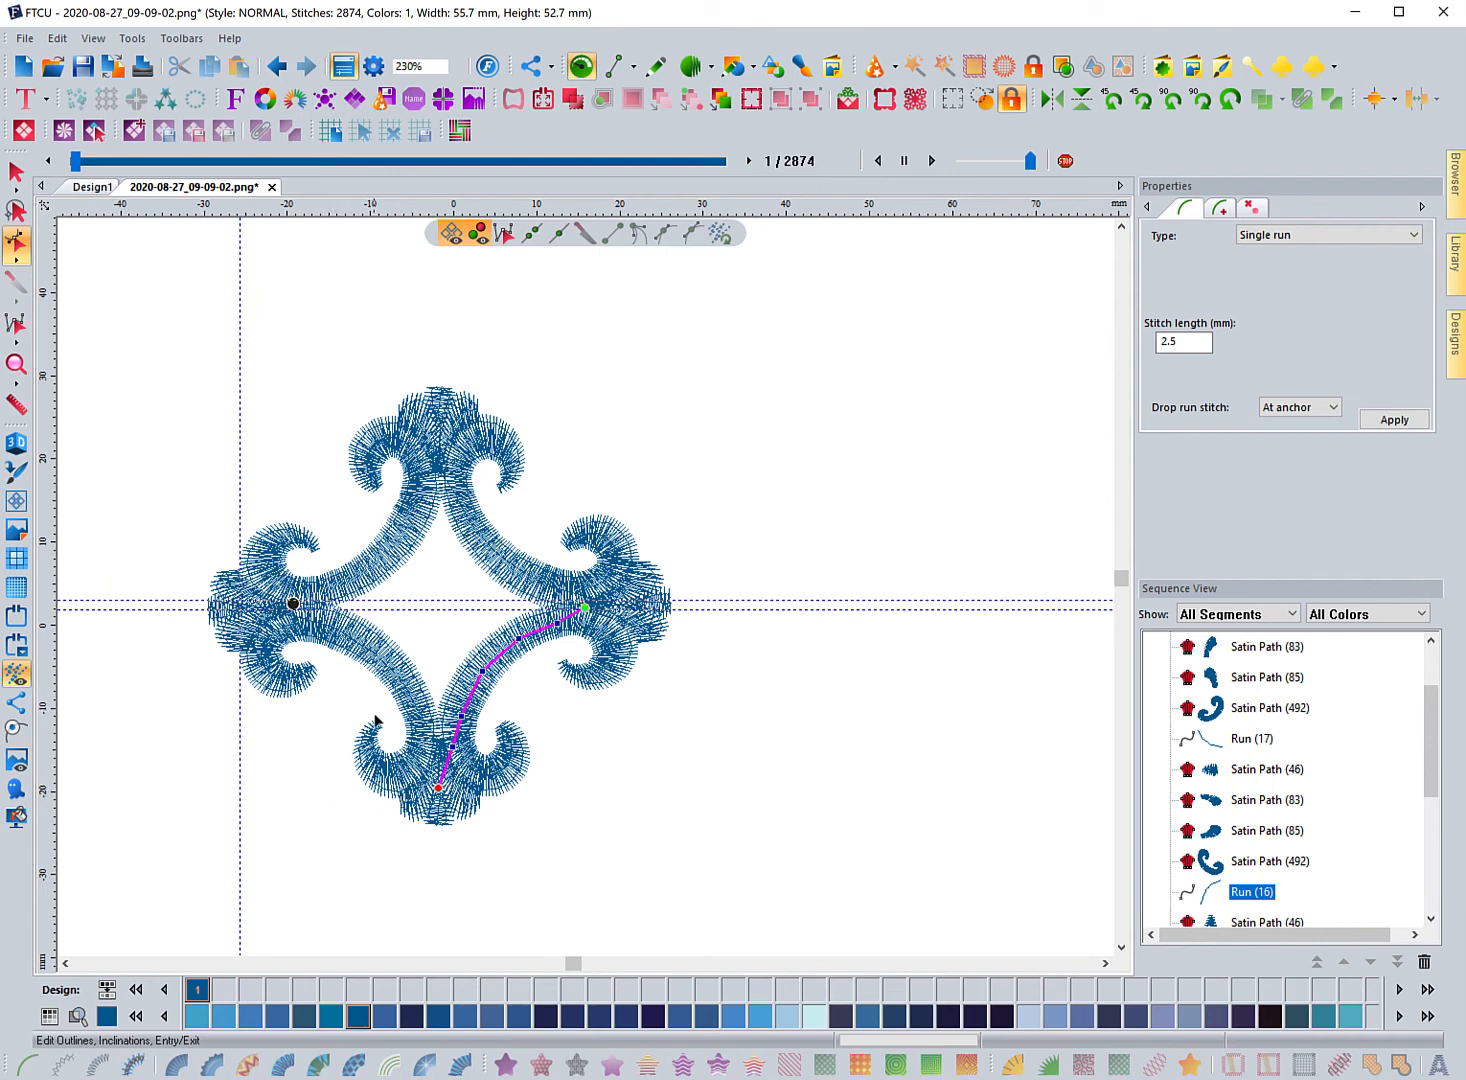
# Check the path and nodes of the travel run beneath the lower-left scroll.
pyautogui.scroll(-2, 1249, 880)
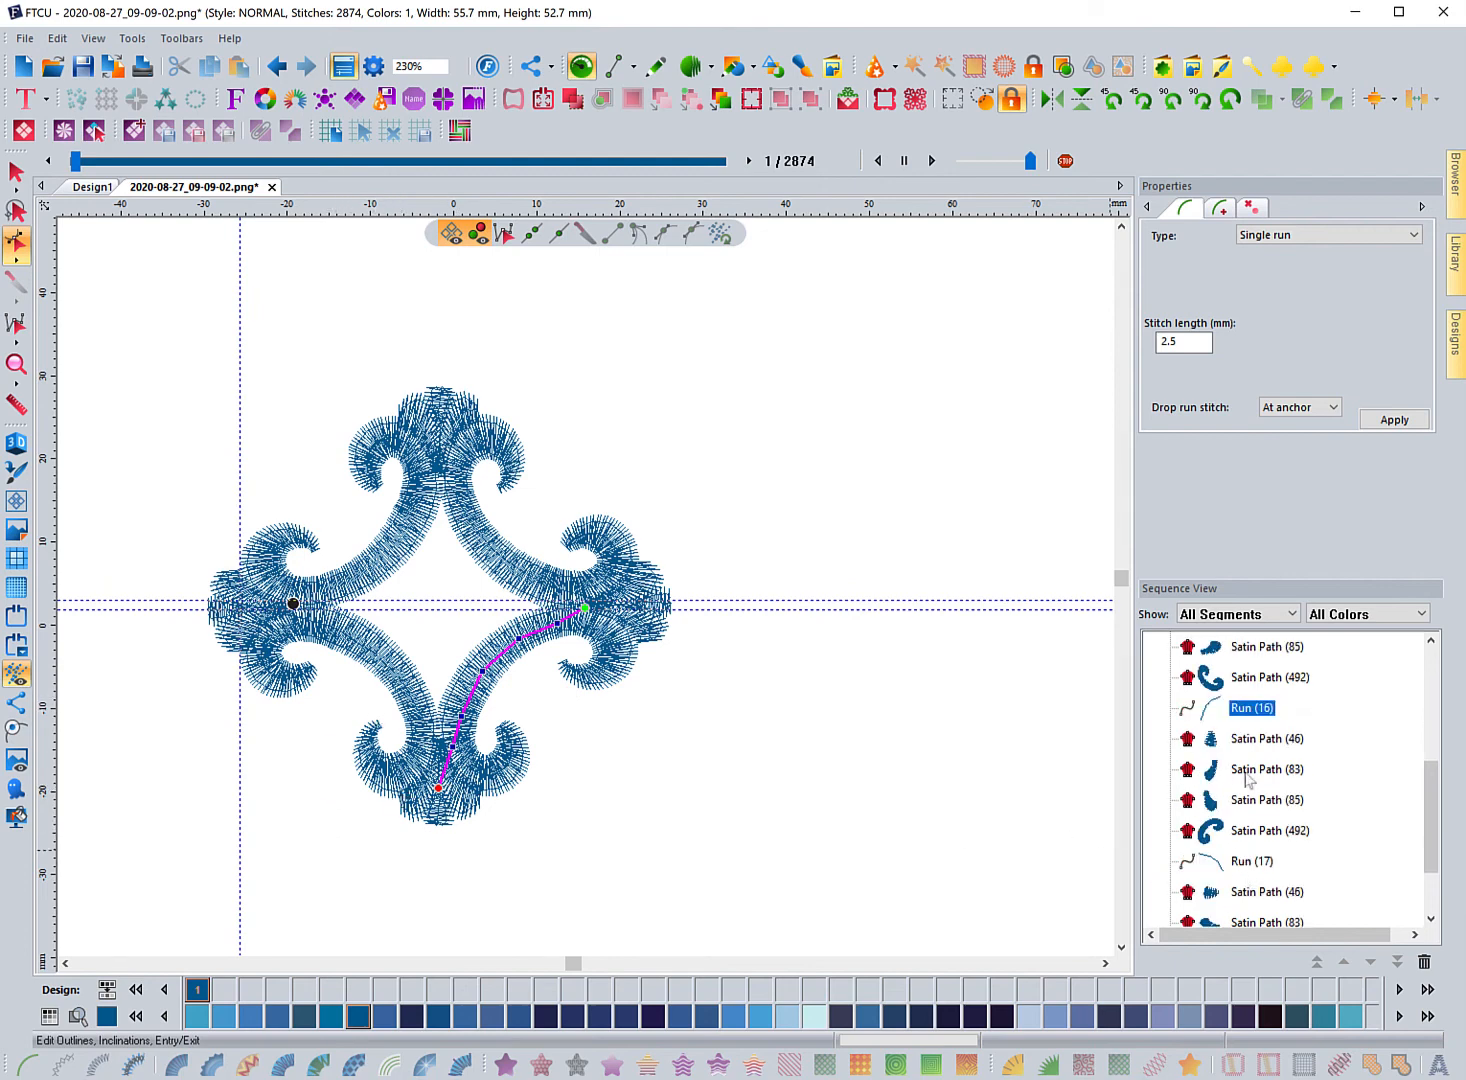
pyautogui.click(1240, 862)
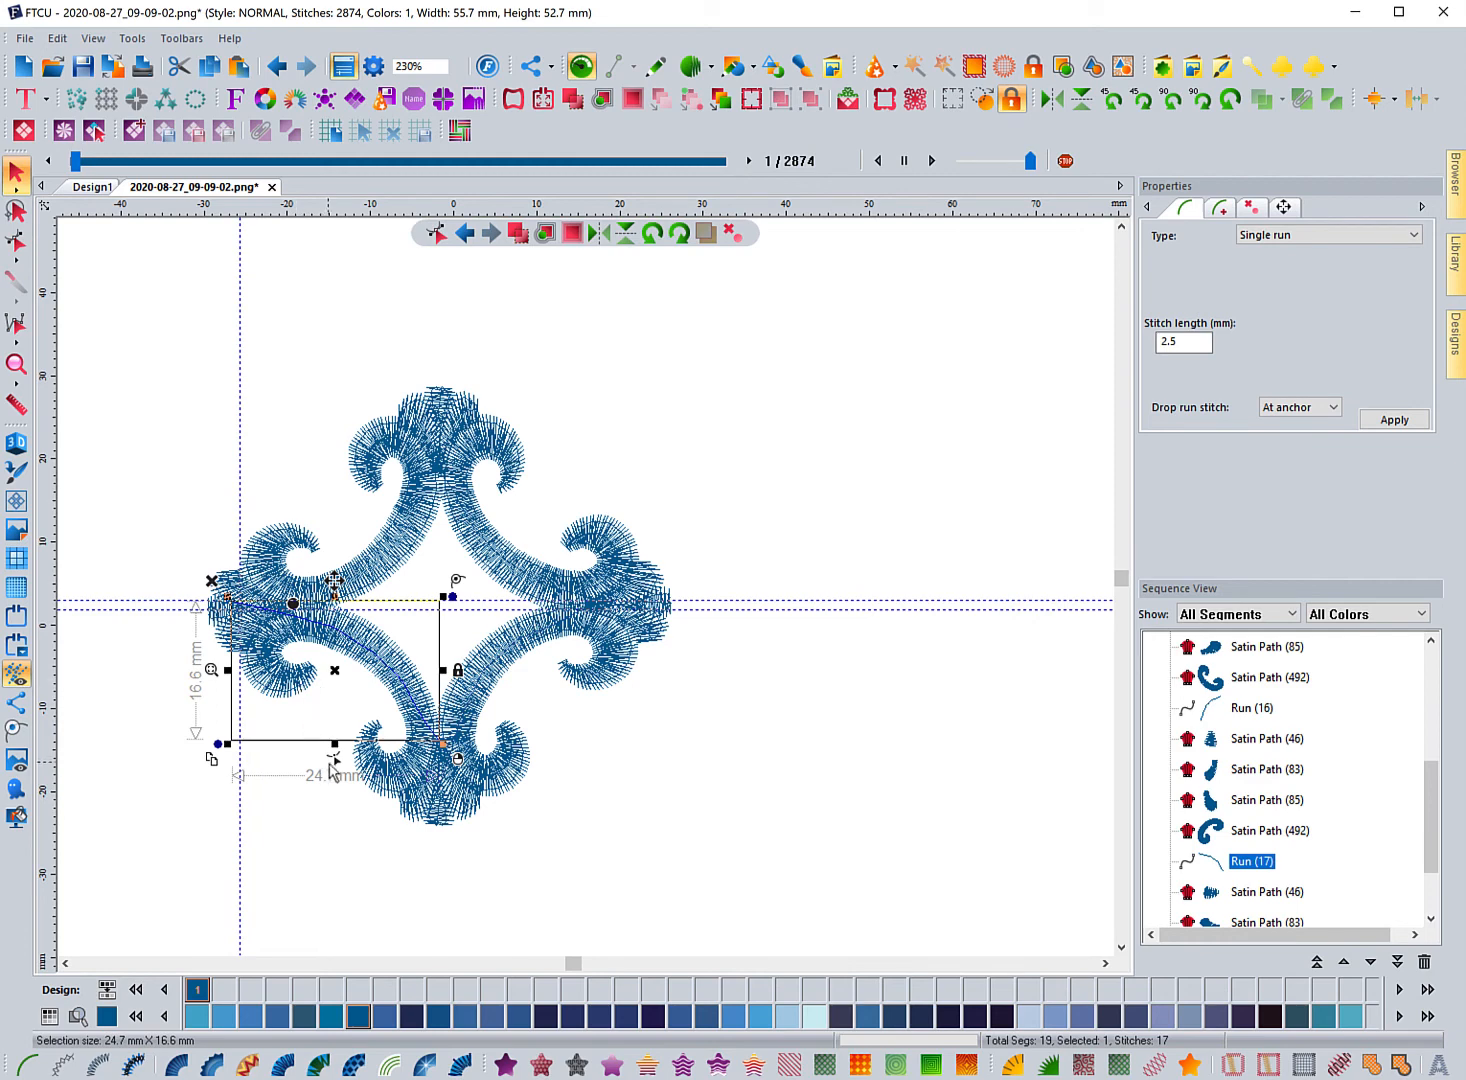
pyautogui.click(332, 760)
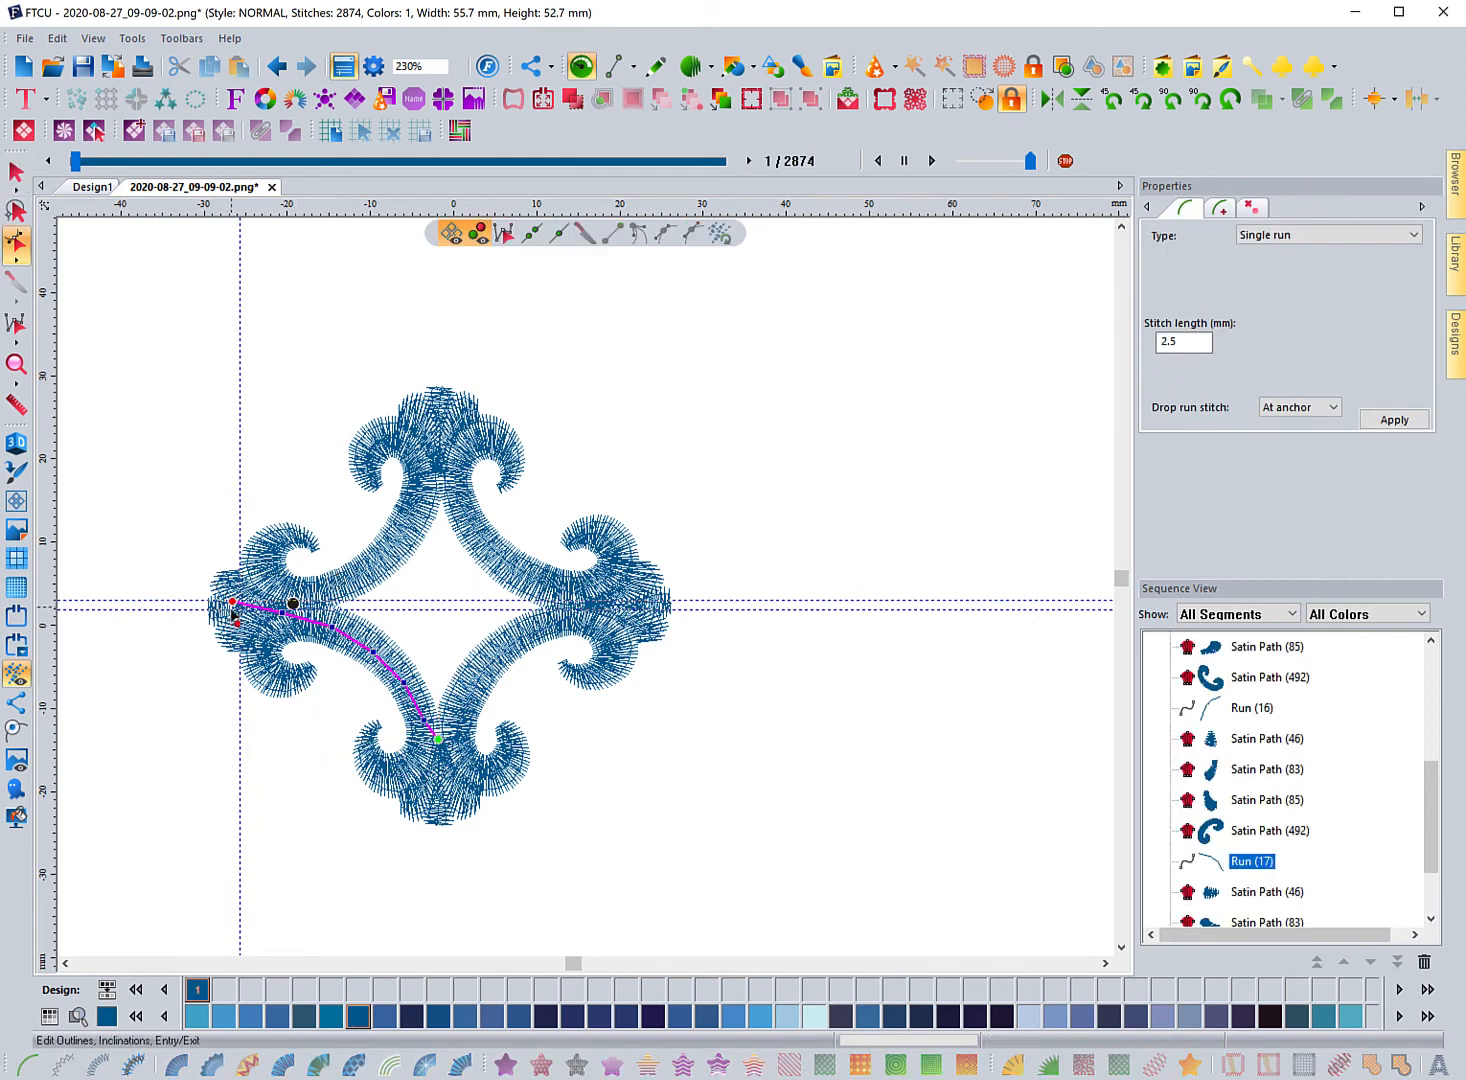
pyautogui.click(544, 876)
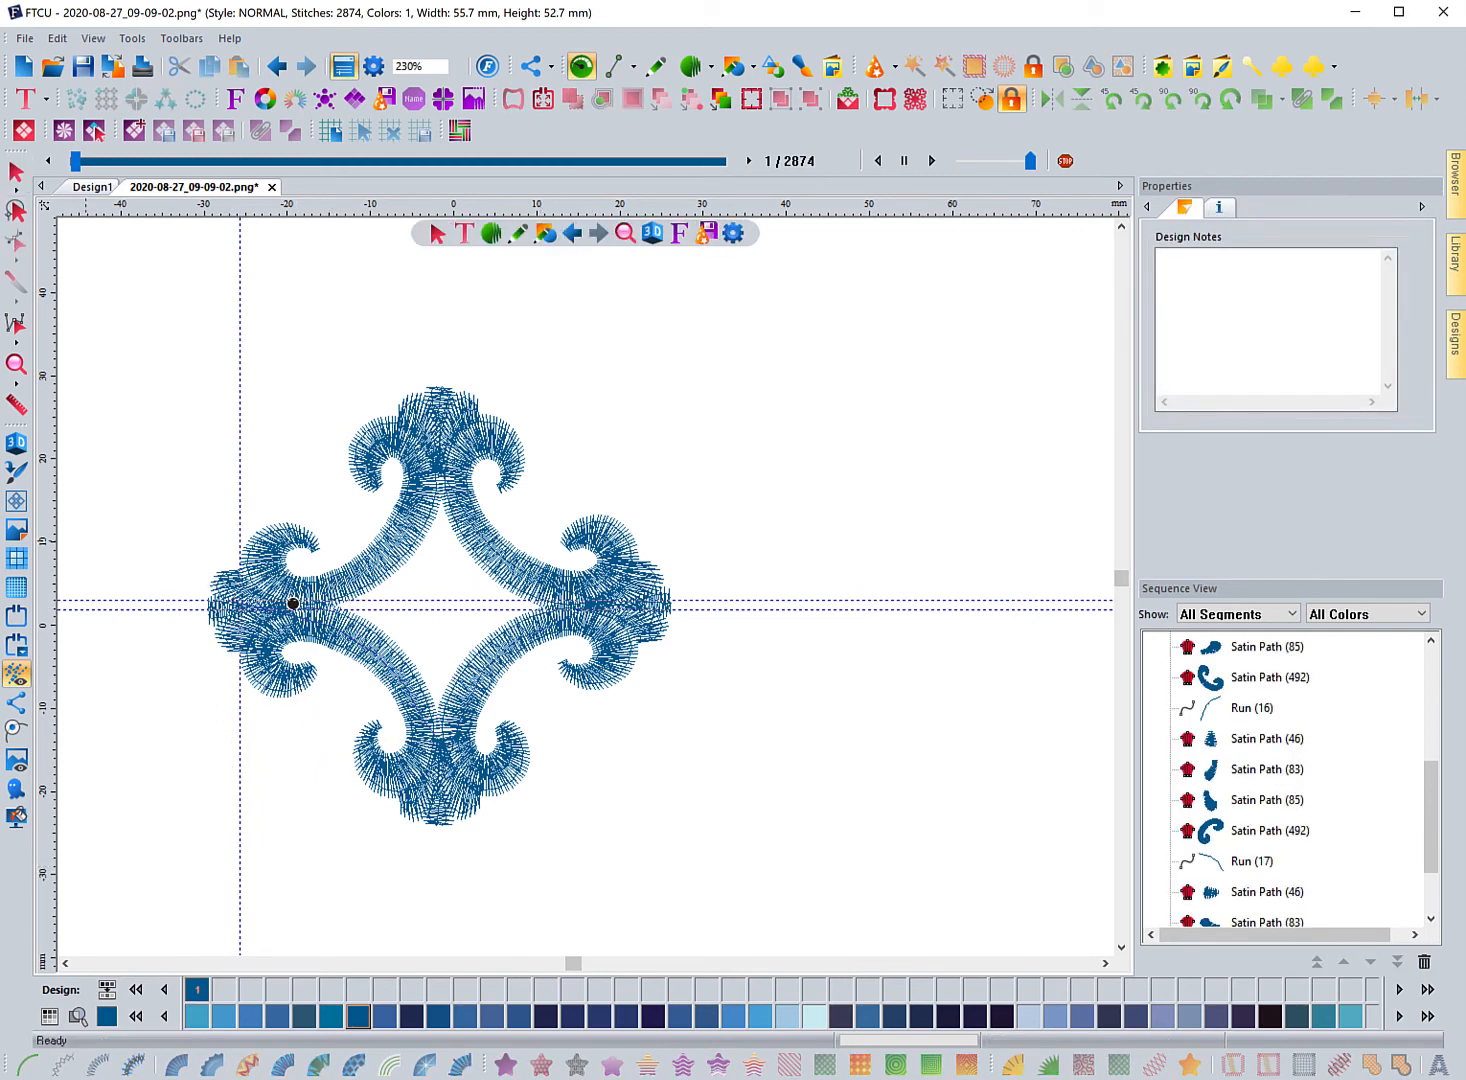
# Display the stitches in 3D and check the selection of the entire motif.
pyautogui.click(16, 442)
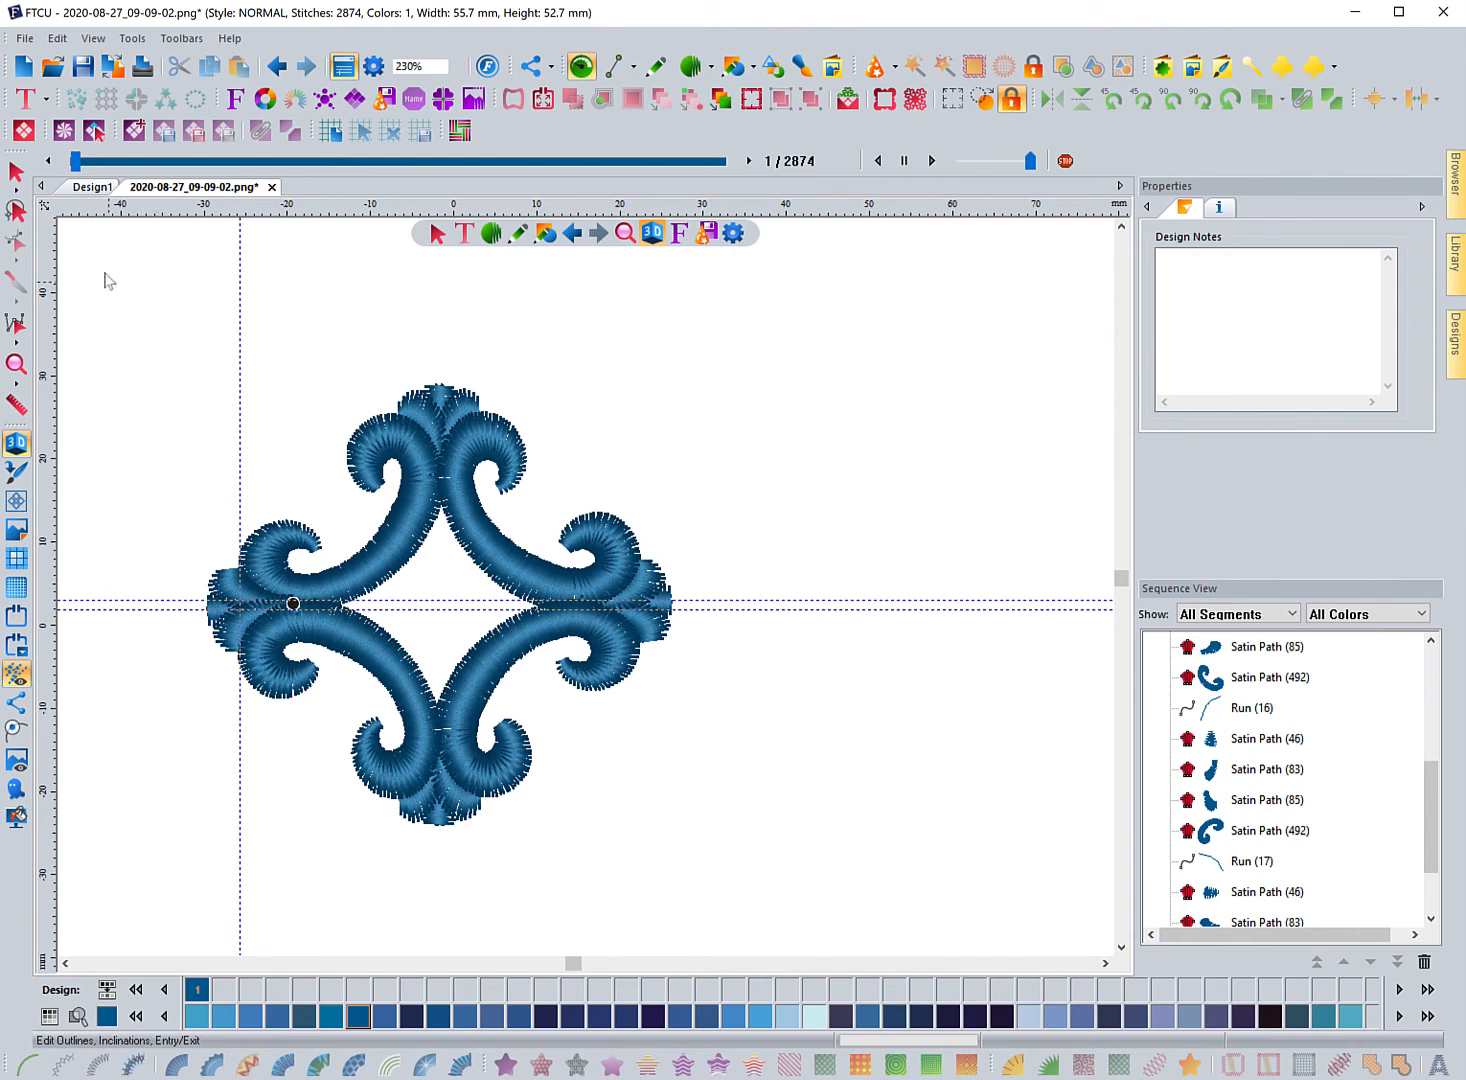
pyautogui.press('Escape')
pyautogui.moveTo(170, 341); pyautogui.dragTo(760, 915)
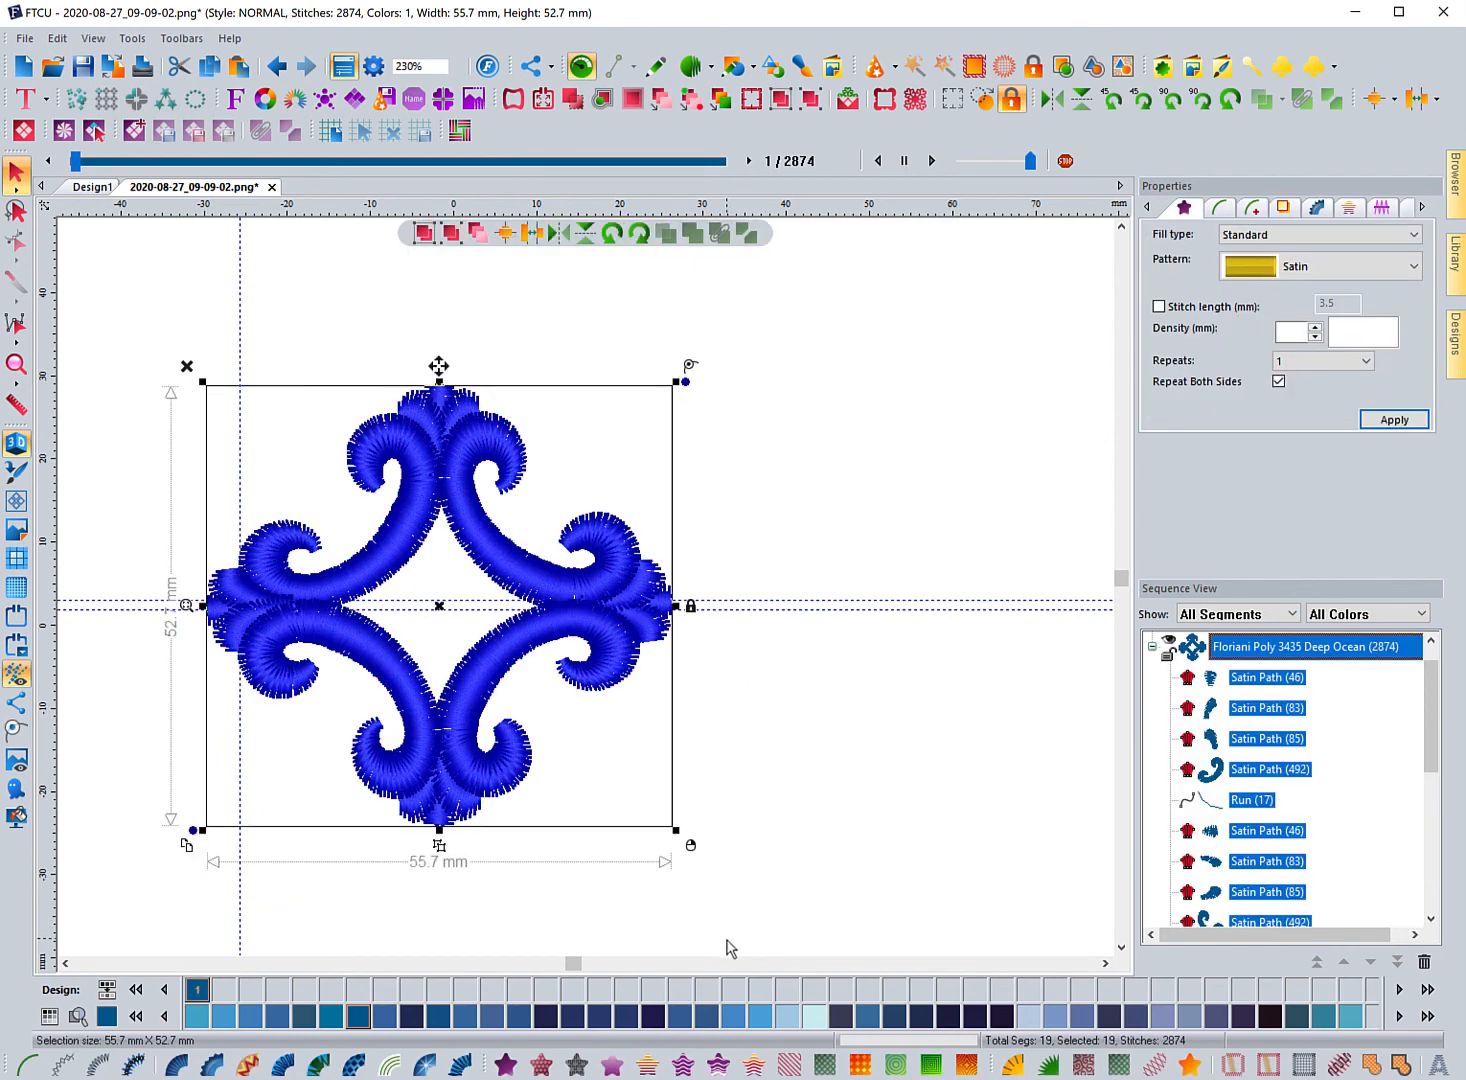
pyautogui.click(1025, 855)
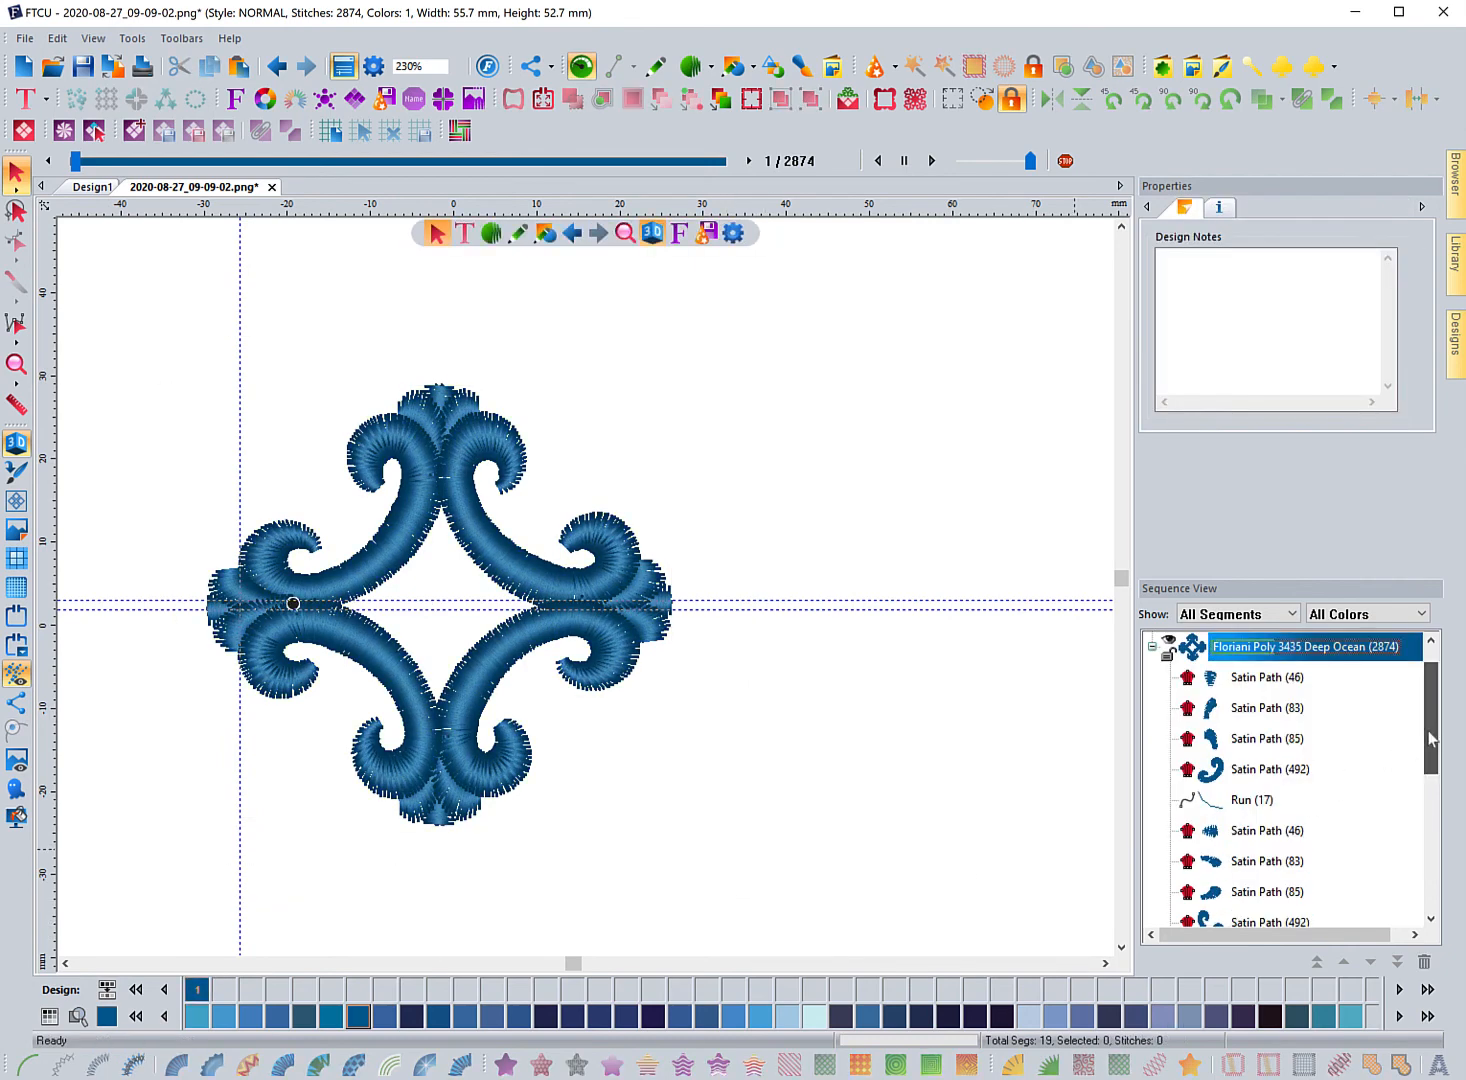
# Compare the tie-in and tie-off settings of the last two satin paths in the sequence.
pyautogui.scroll(-3, 1380, 756)
pyautogui.click(1268, 892)
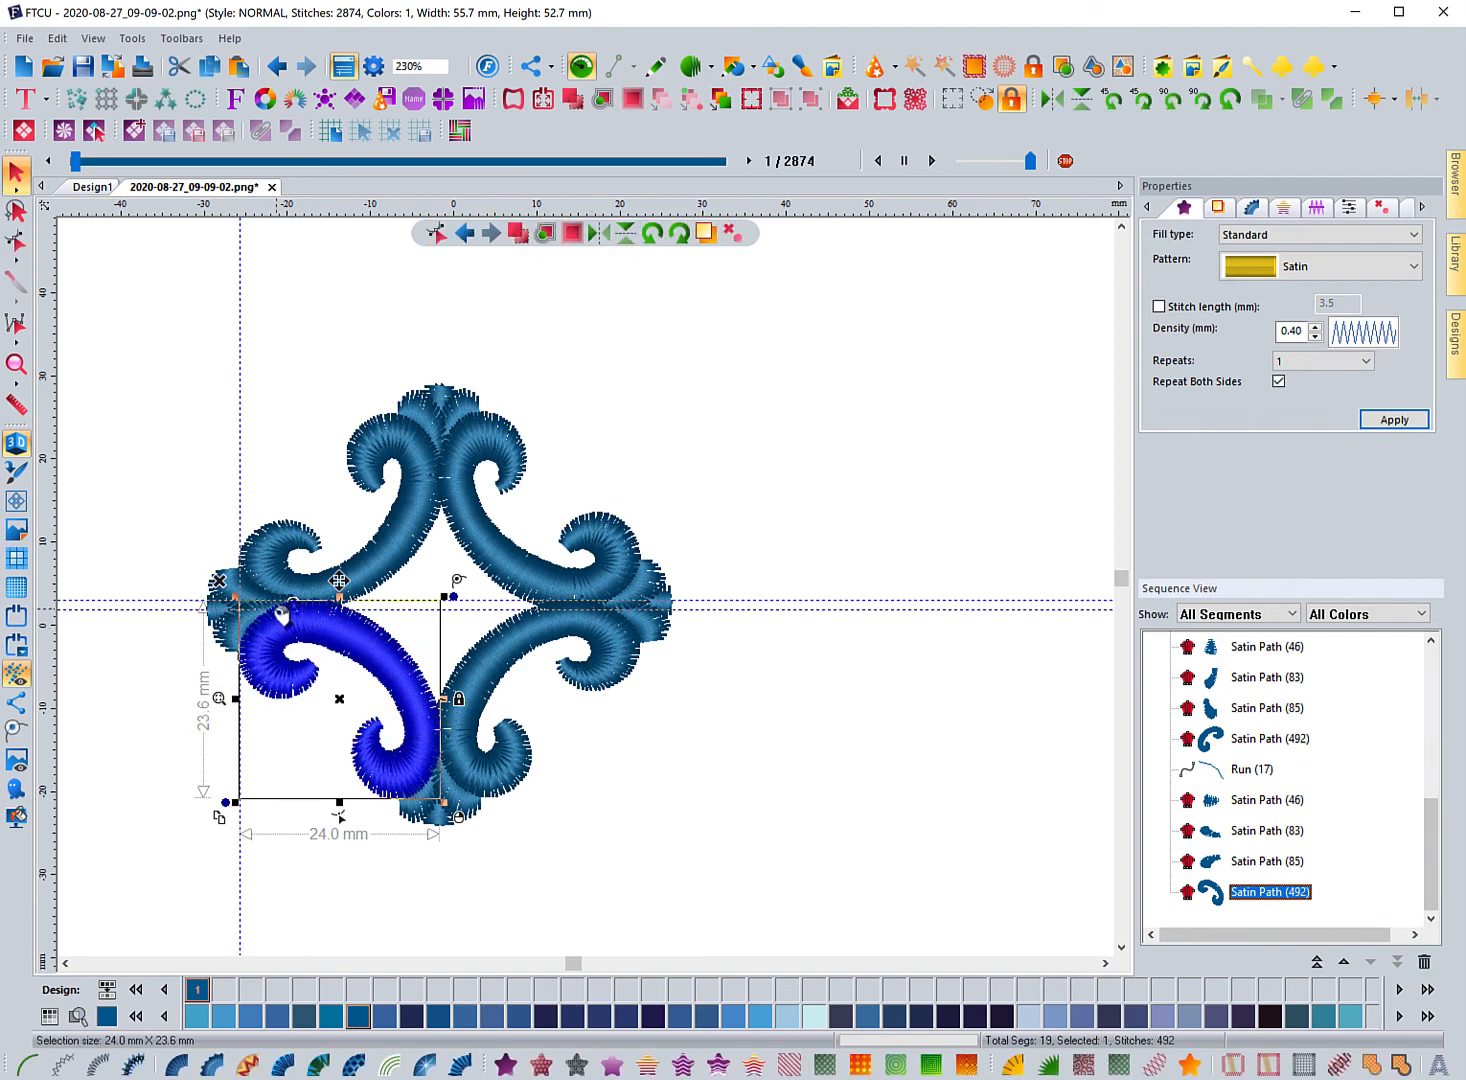
pyautogui.click(1381, 208)
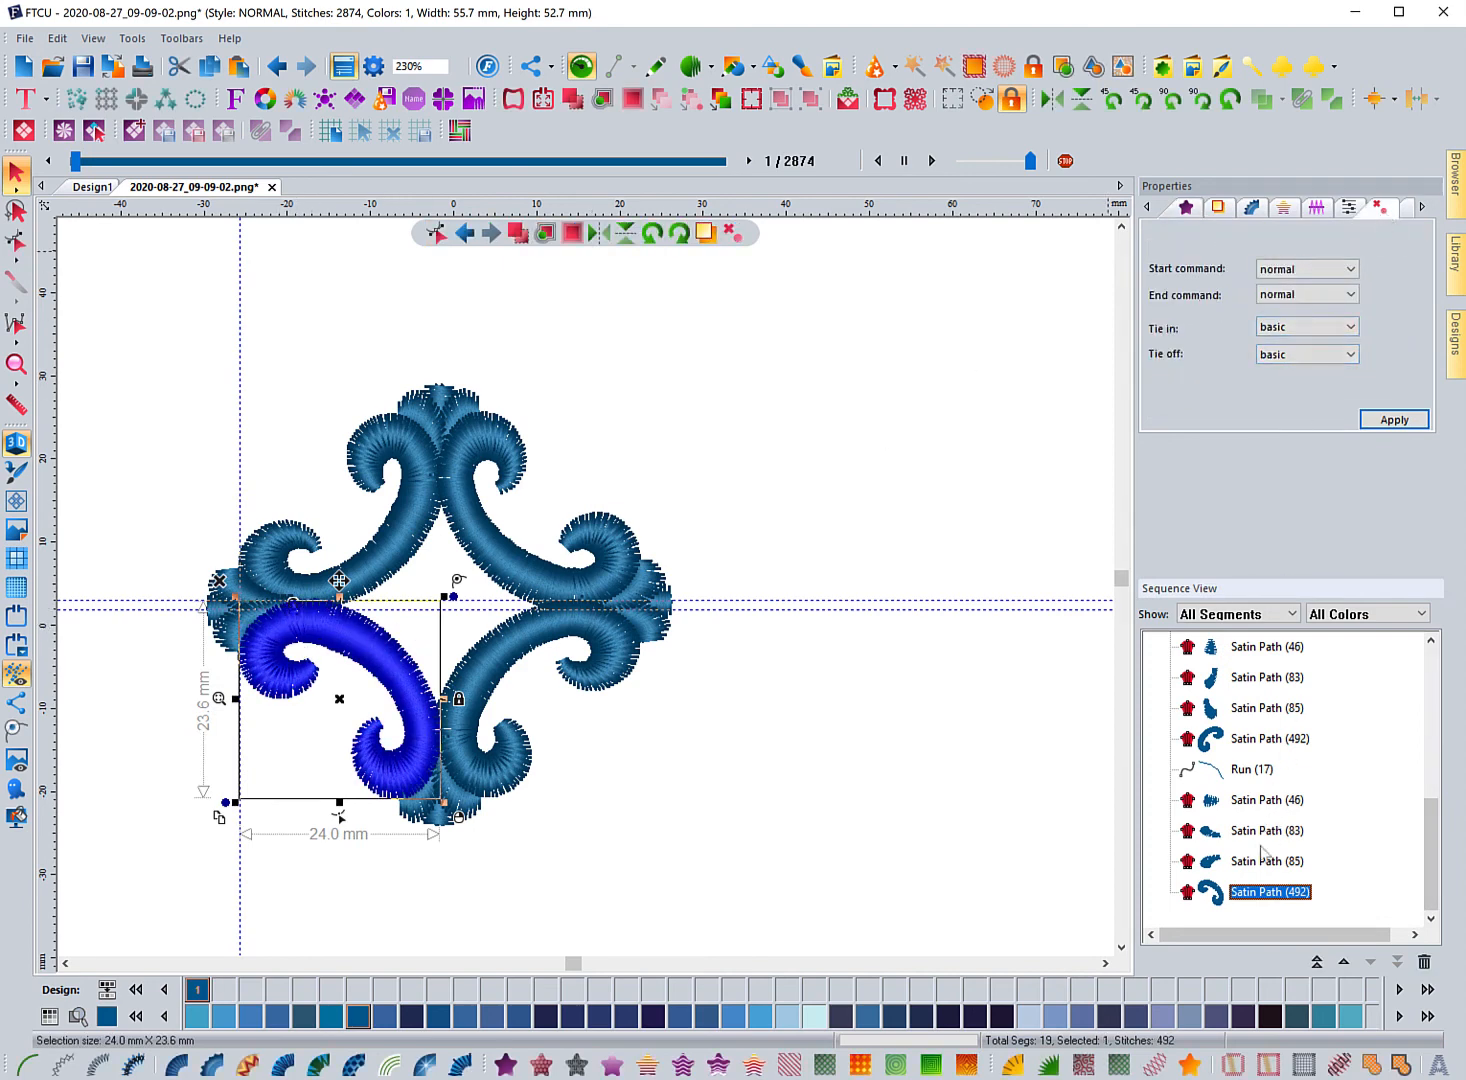
pyautogui.click(1266, 861)
pyautogui.click(1381, 208)
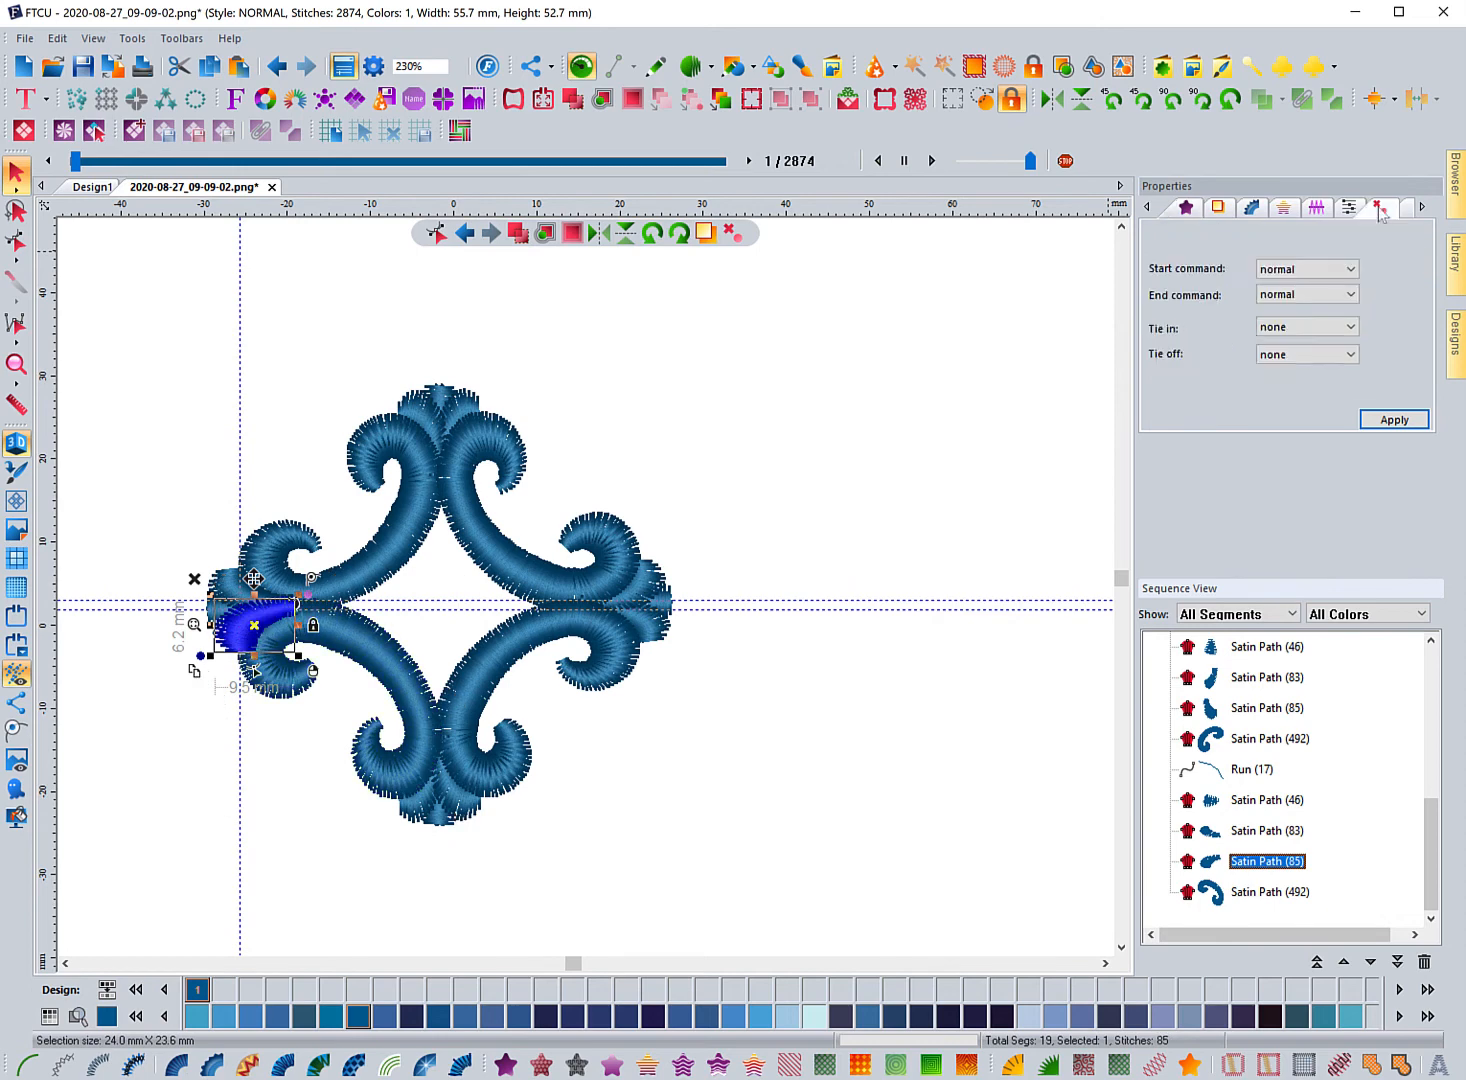
# Set the tie in of the lower-left scroll's satin path to none and apply it.
pyautogui.click(1272, 895)
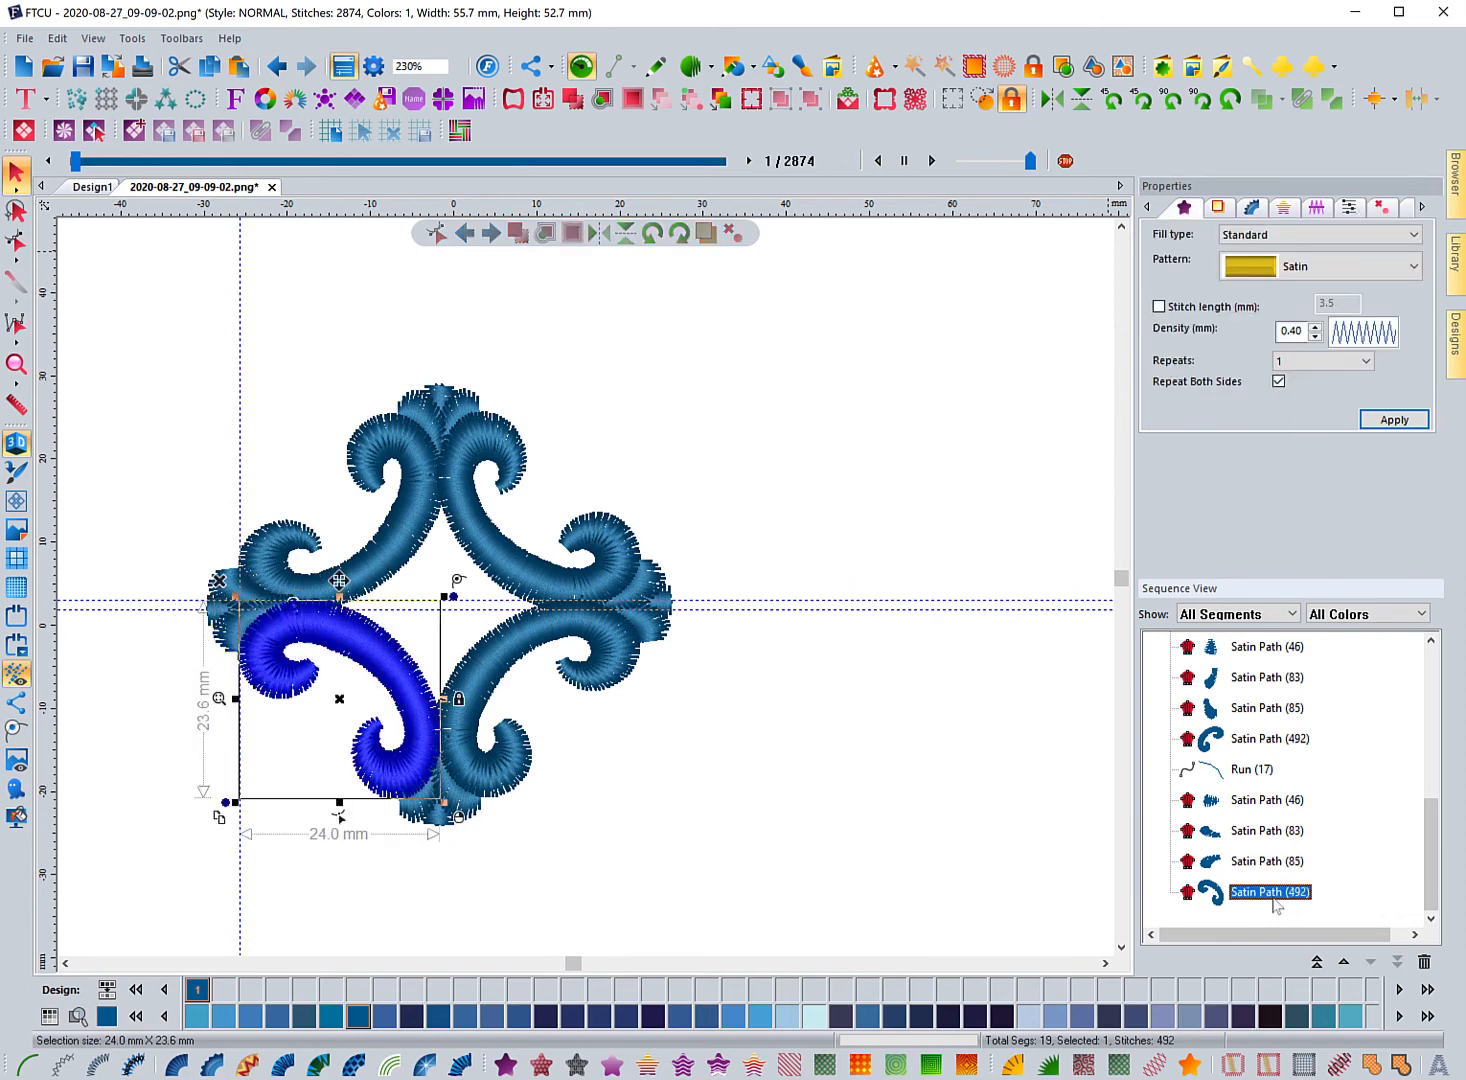
pyautogui.click(1380, 208)
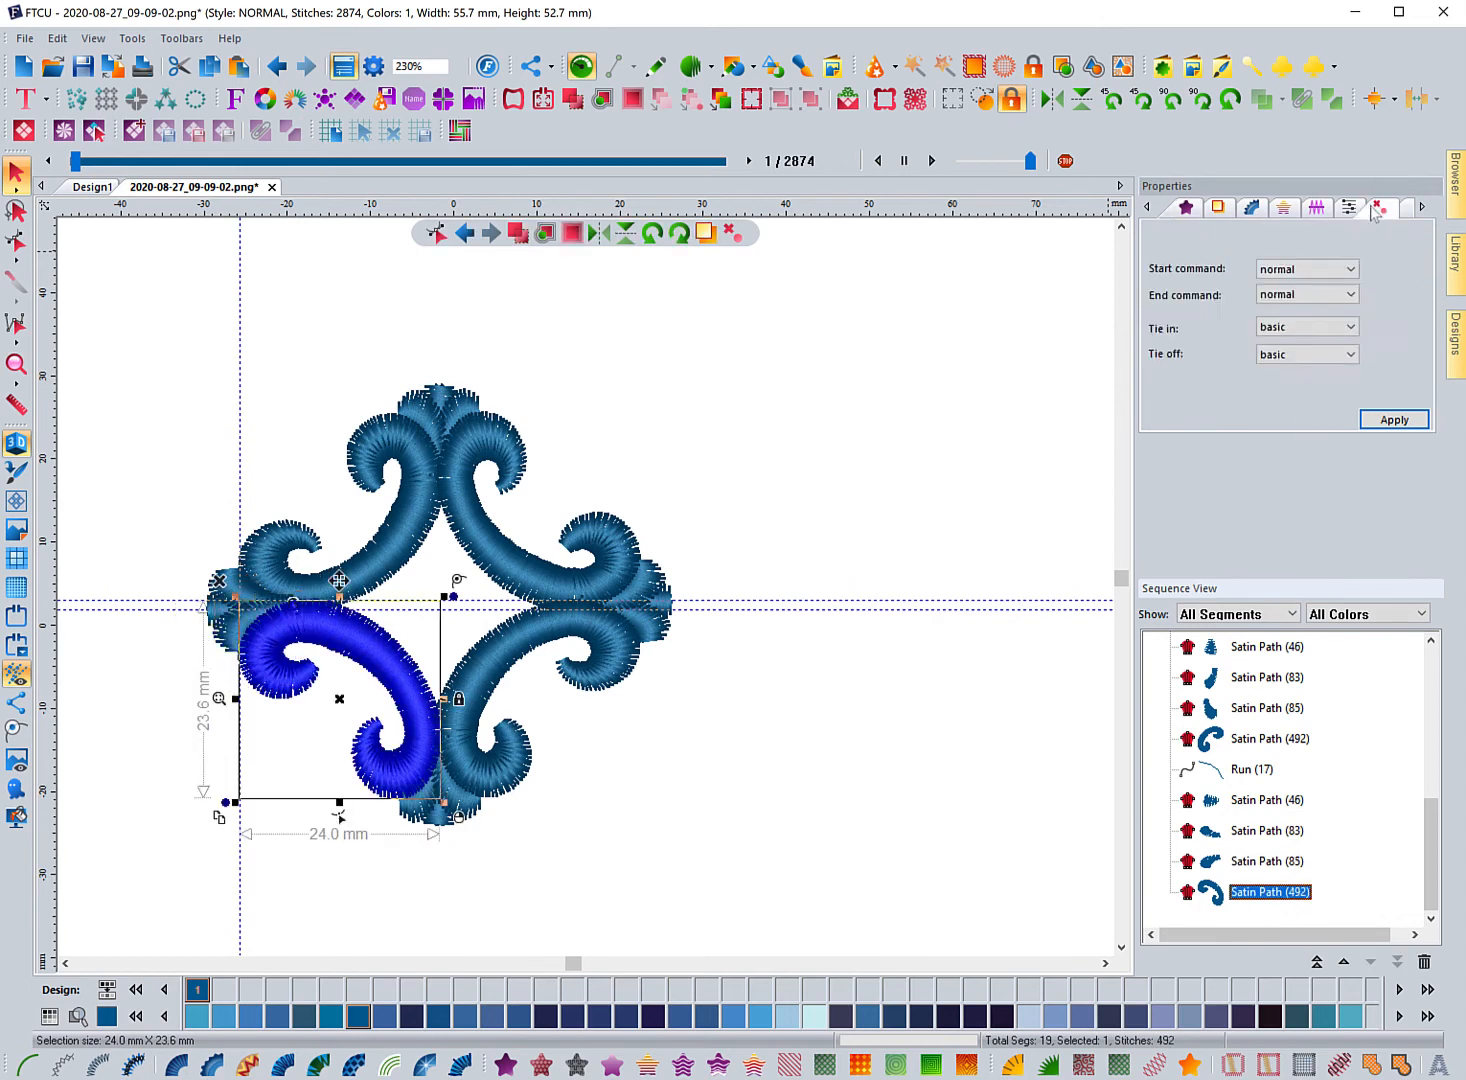
pyautogui.click(1305, 327)
pyautogui.click(1290, 362)
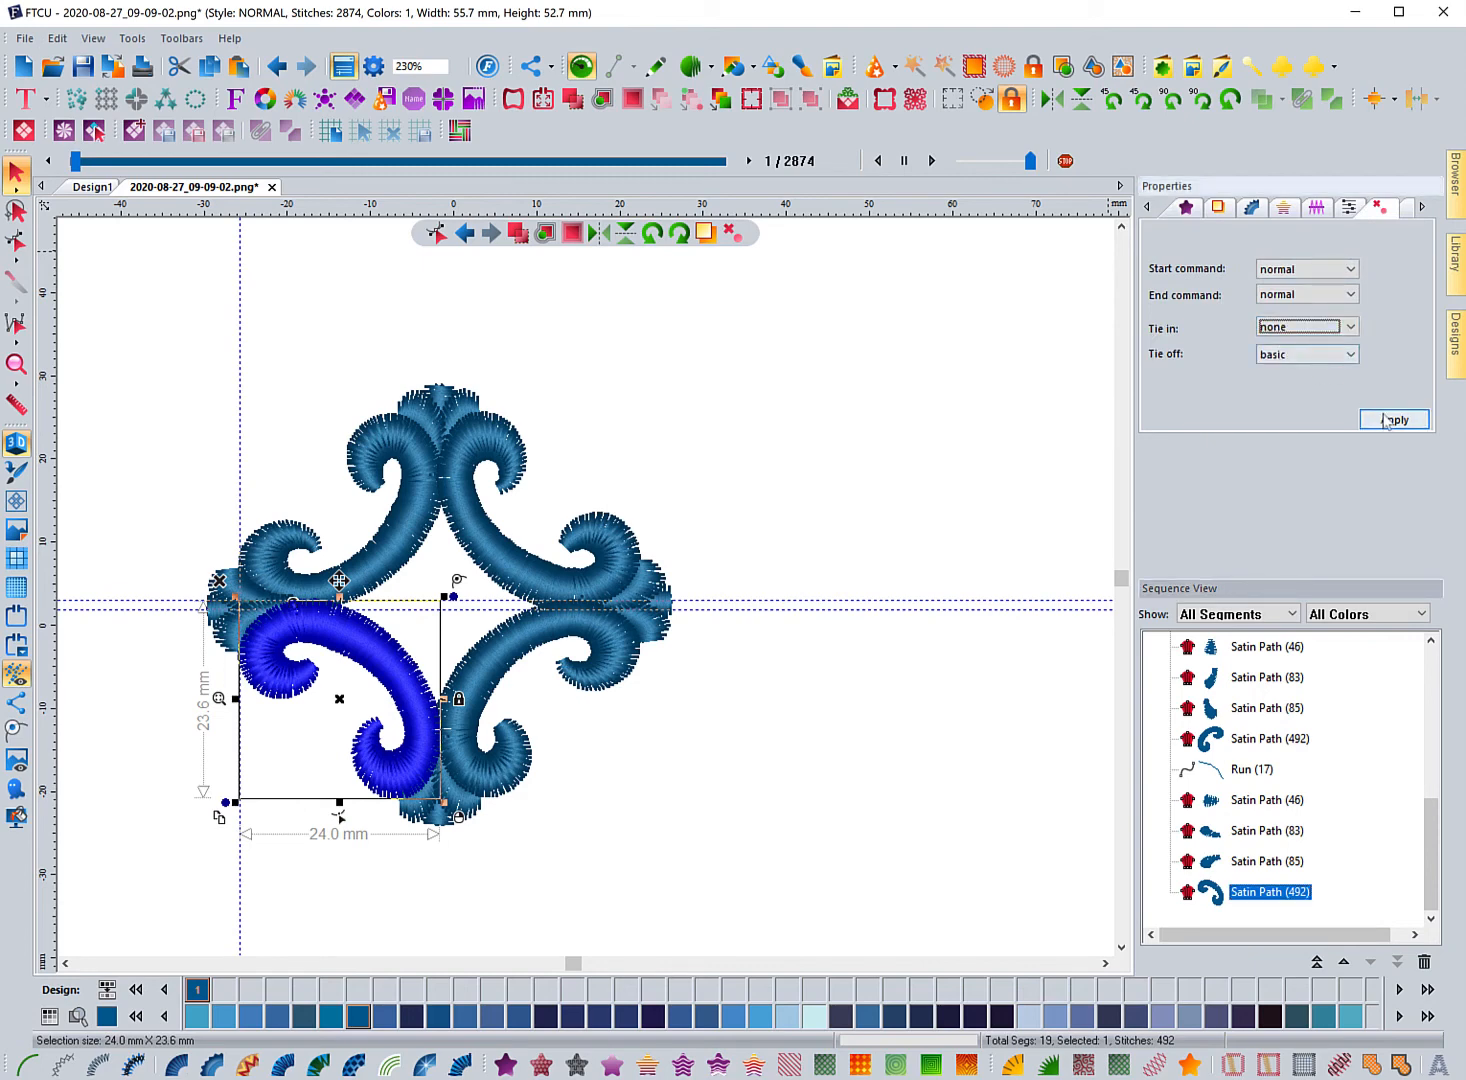
pyautogui.click(1387, 422)
pyautogui.click(972, 720)
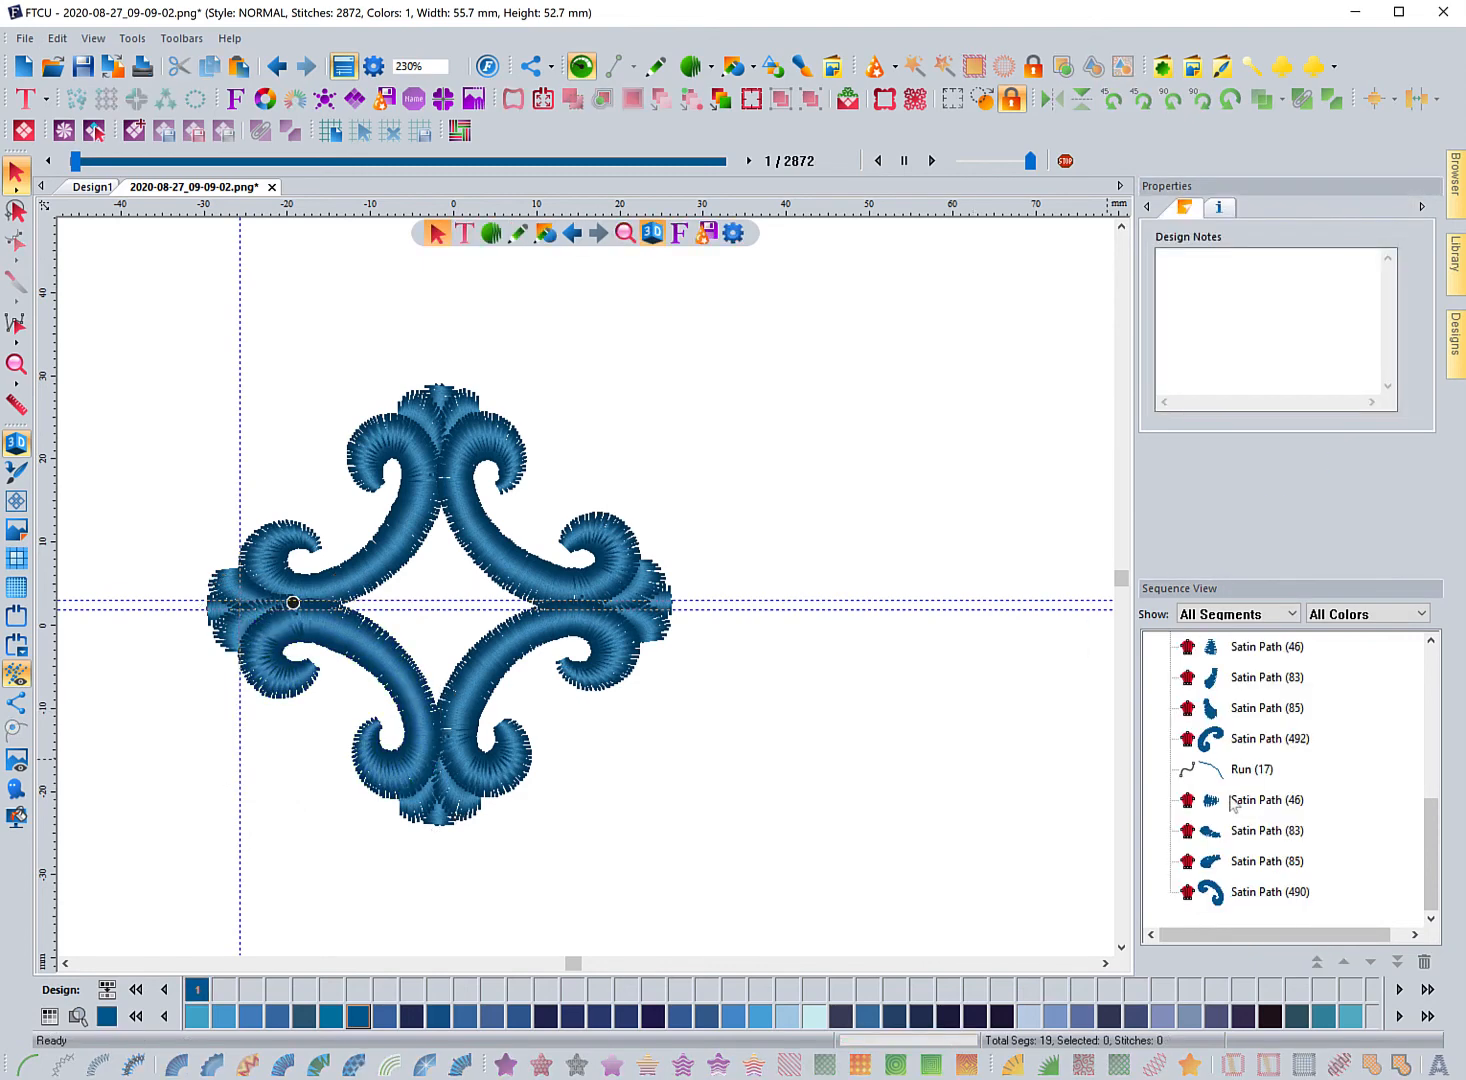
# Set both tie in and tie off of the lower-right scroll's satin path to none and apply the change.
pyautogui.click(1258, 740)
pyautogui.click(1380, 208)
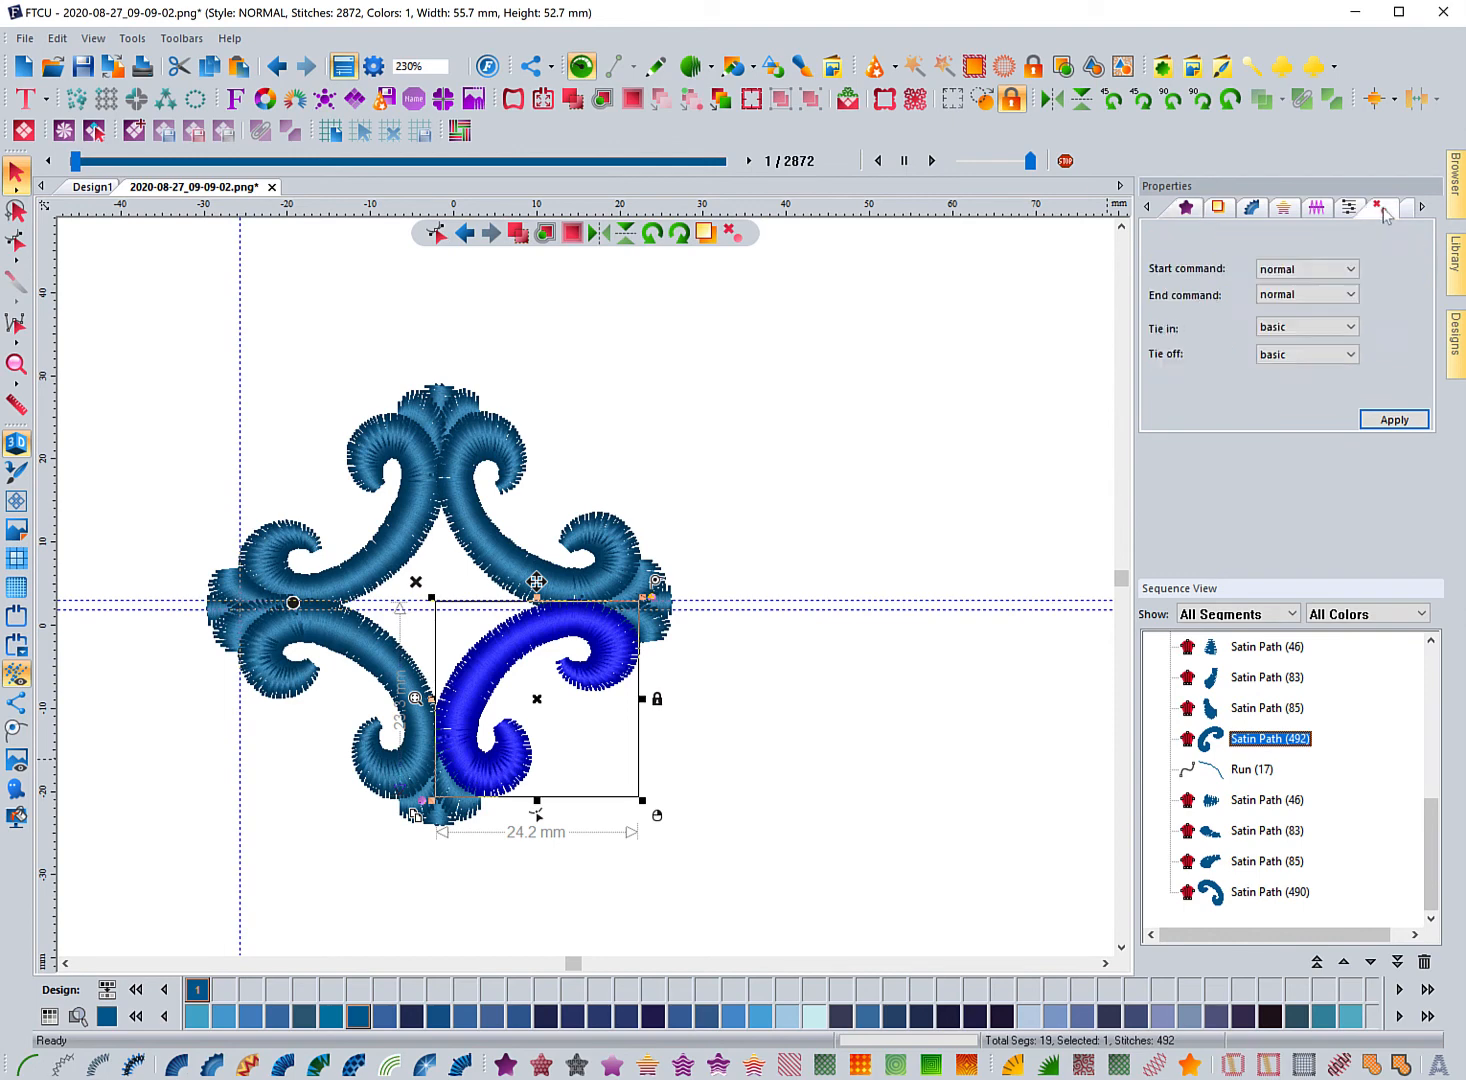
pyautogui.click(1299, 328)
pyautogui.click(1280, 344)
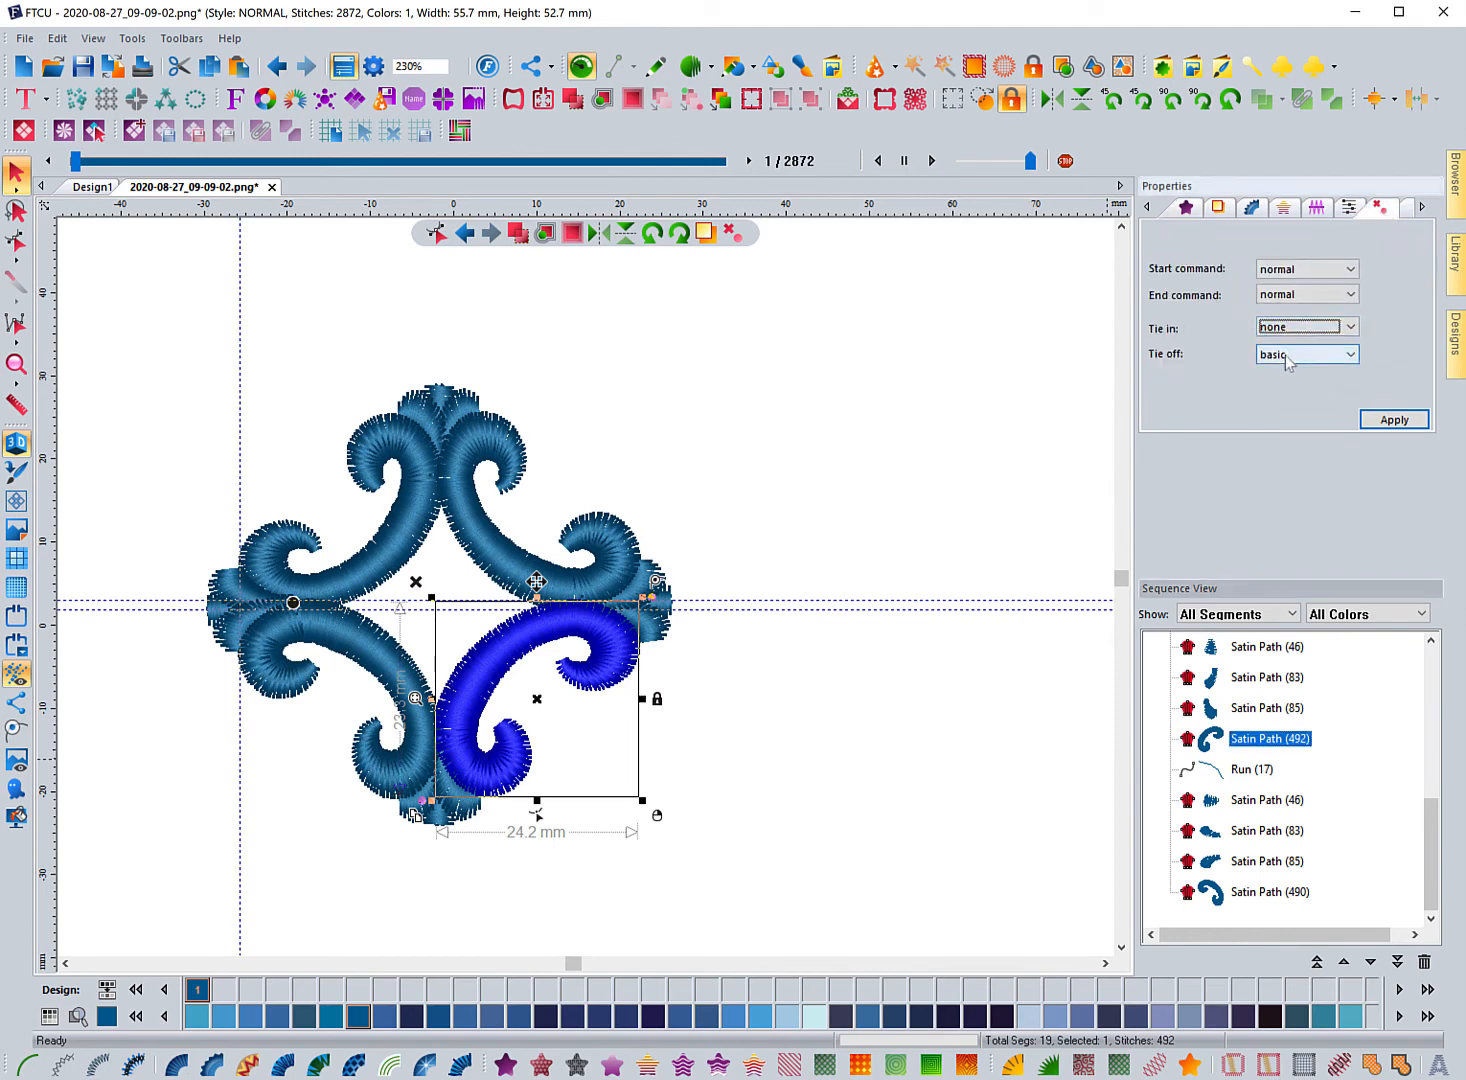
pyautogui.click(1300, 354)
pyautogui.click(1280, 371)
pyautogui.click(1390, 420)
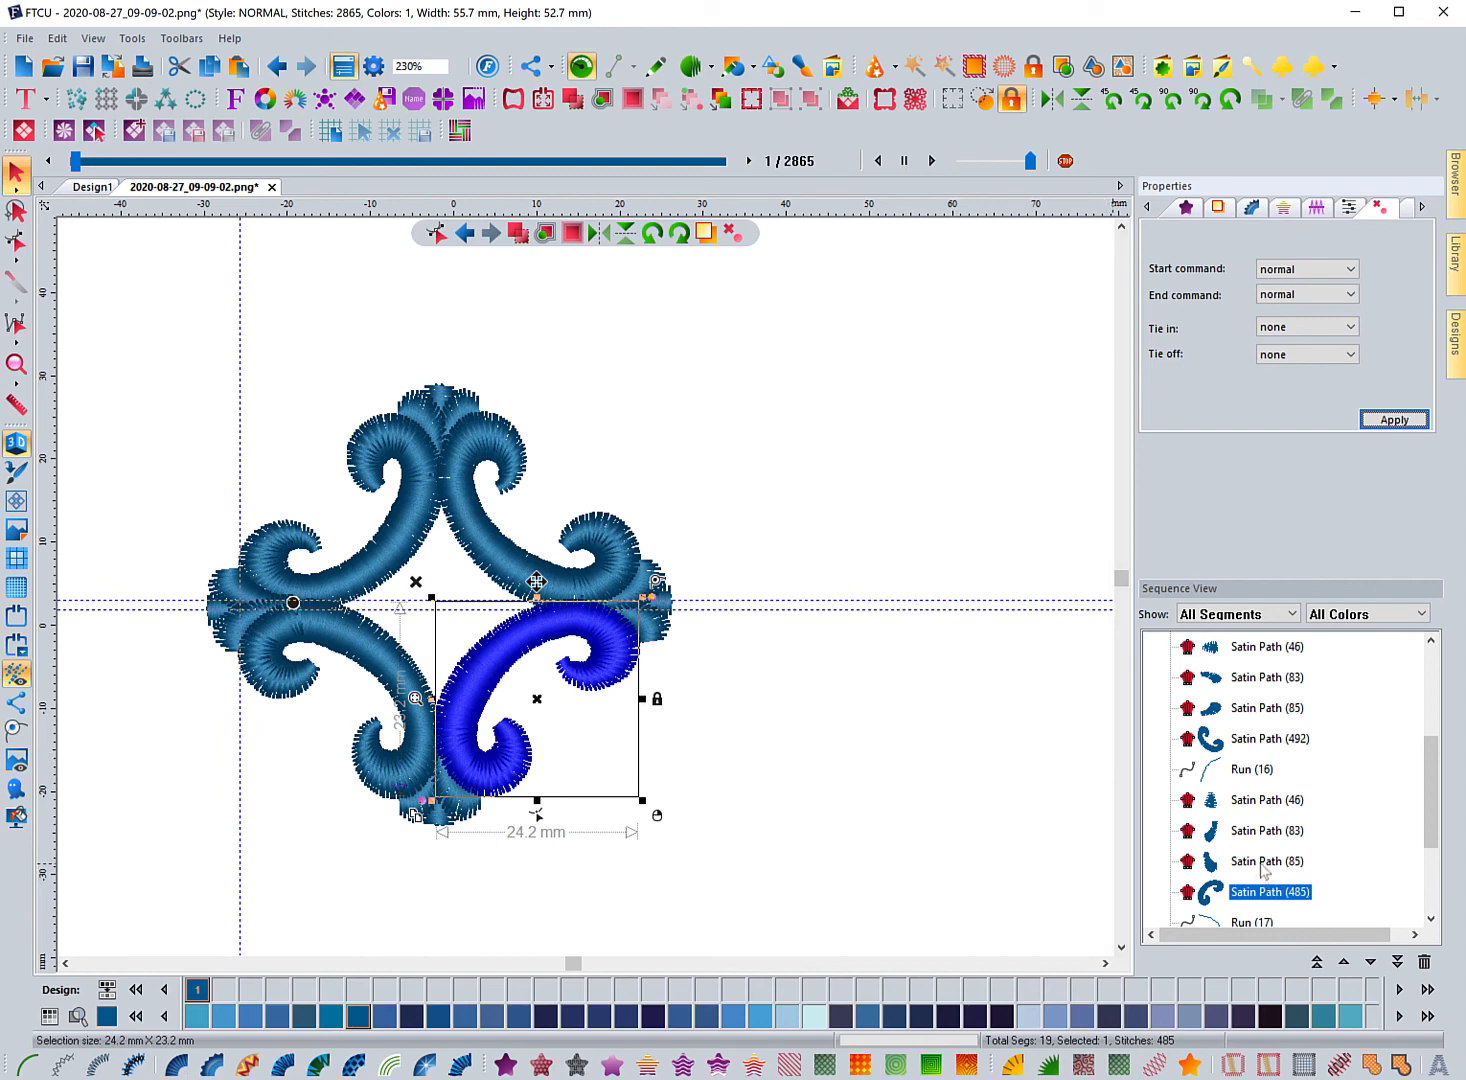
# Set both tie in and tie off of the upper-right scroll's satin path to none and apply the change.
pyautogui.click(1244, 742)
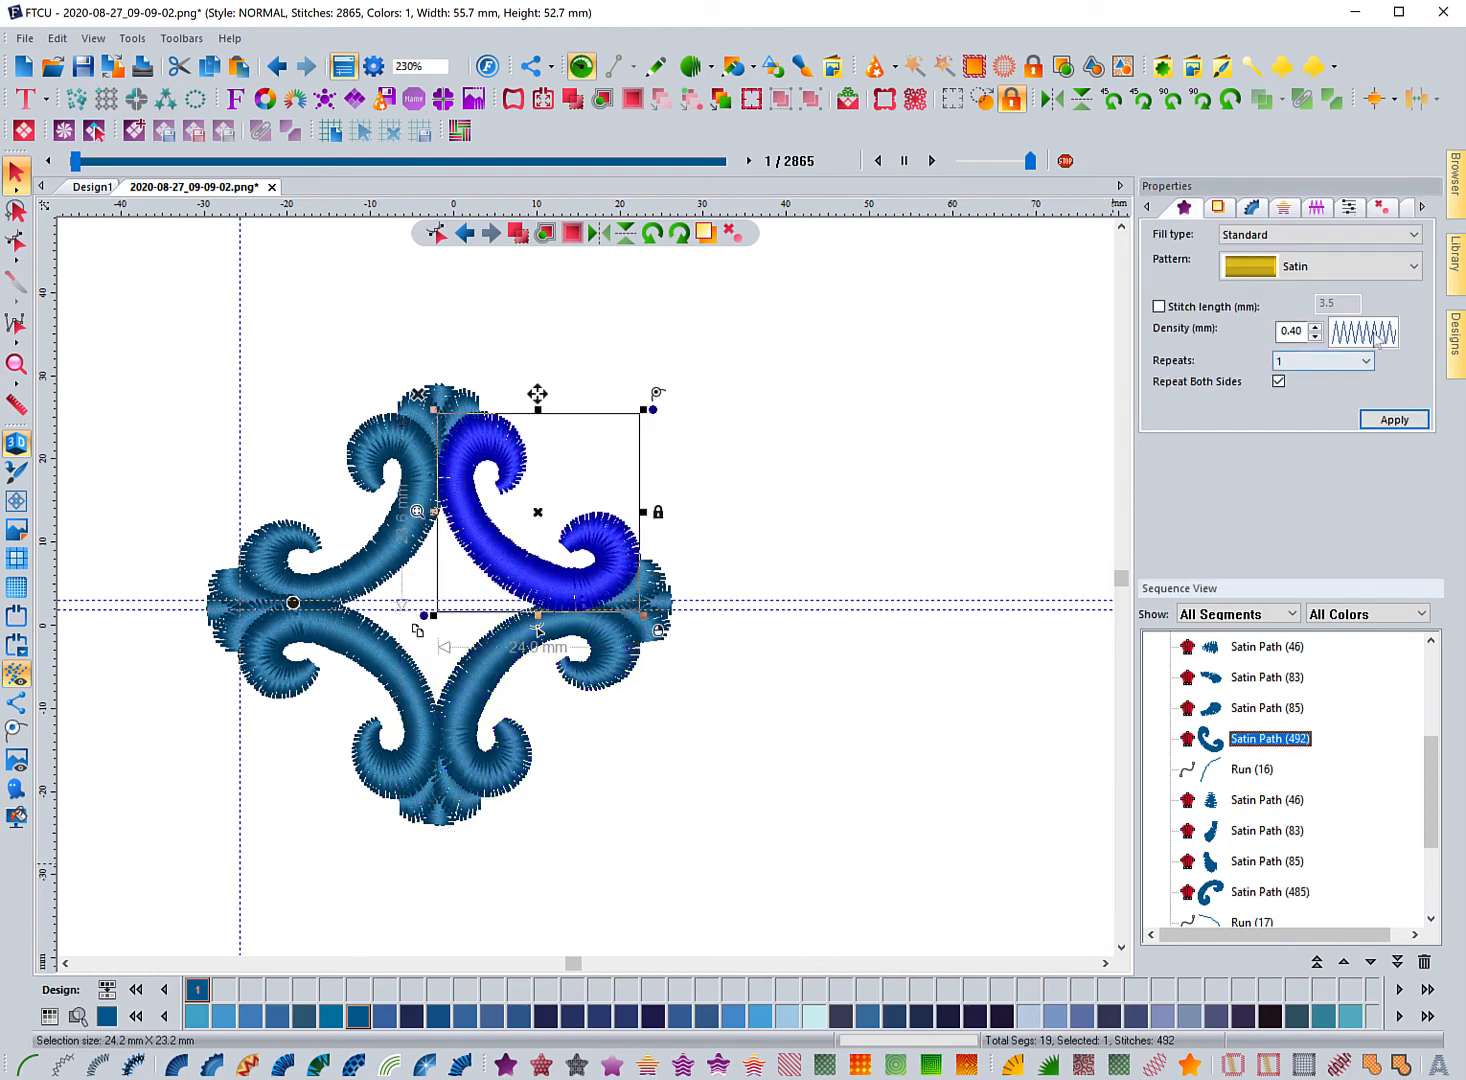
pyautogui.click(1380, 208)
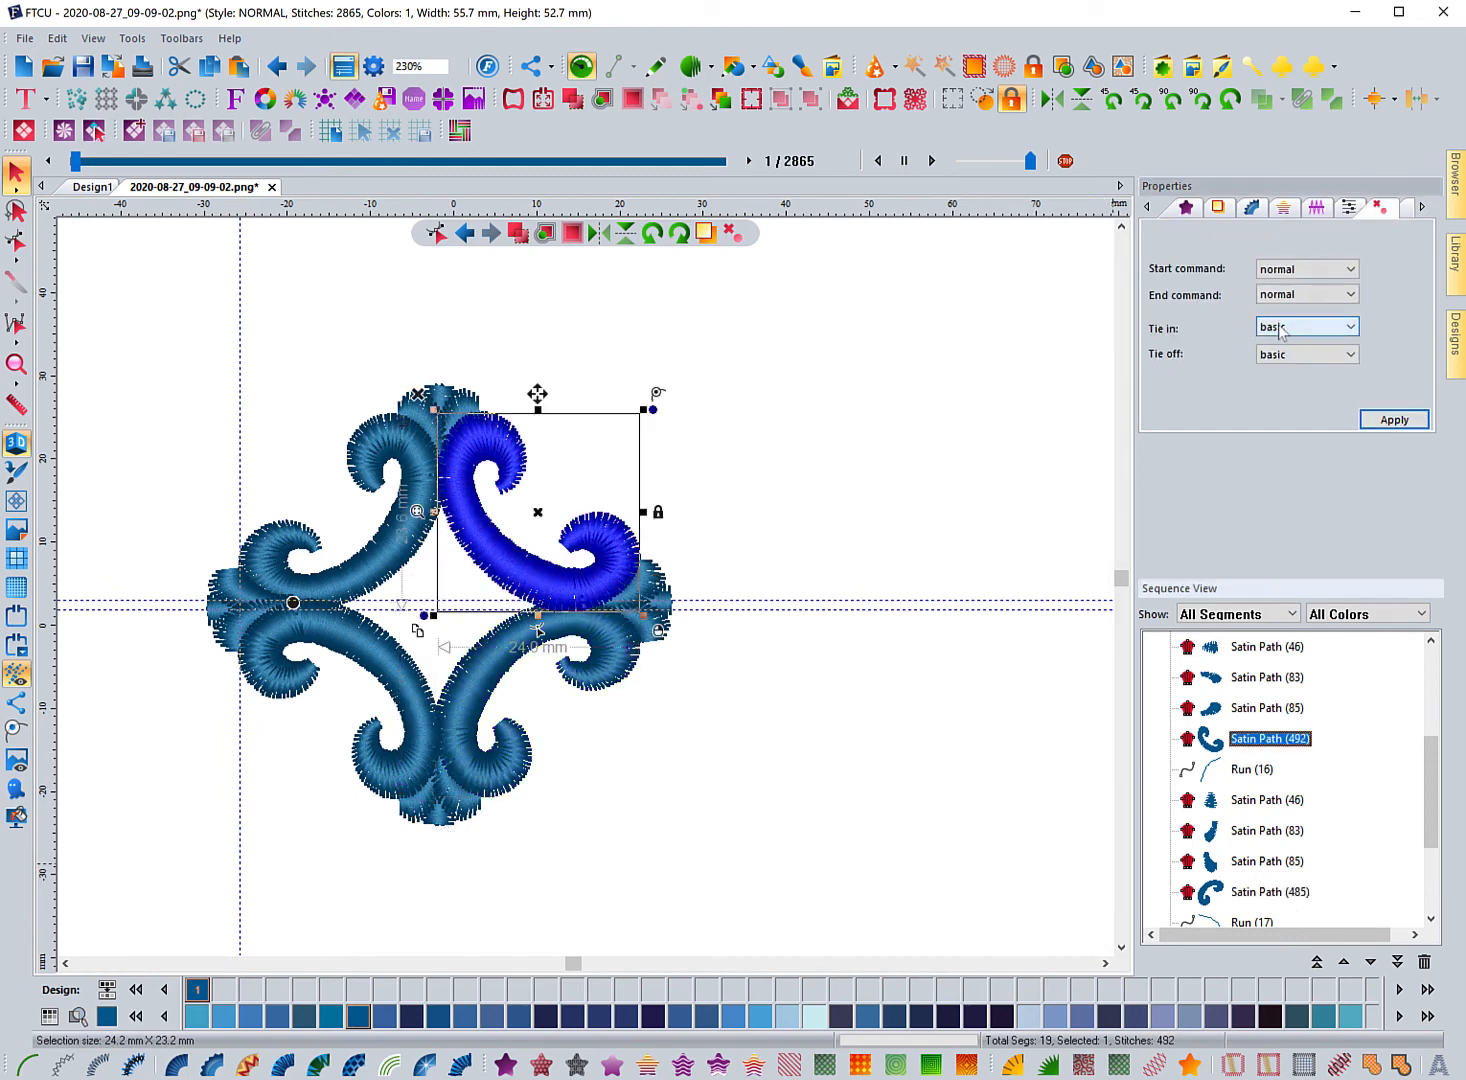
pyautogui.click(1280, 332)
pyautogui.click(1280, 356)
pyautogui.click(1280, 354)
pyautogui.click(1280, 372)
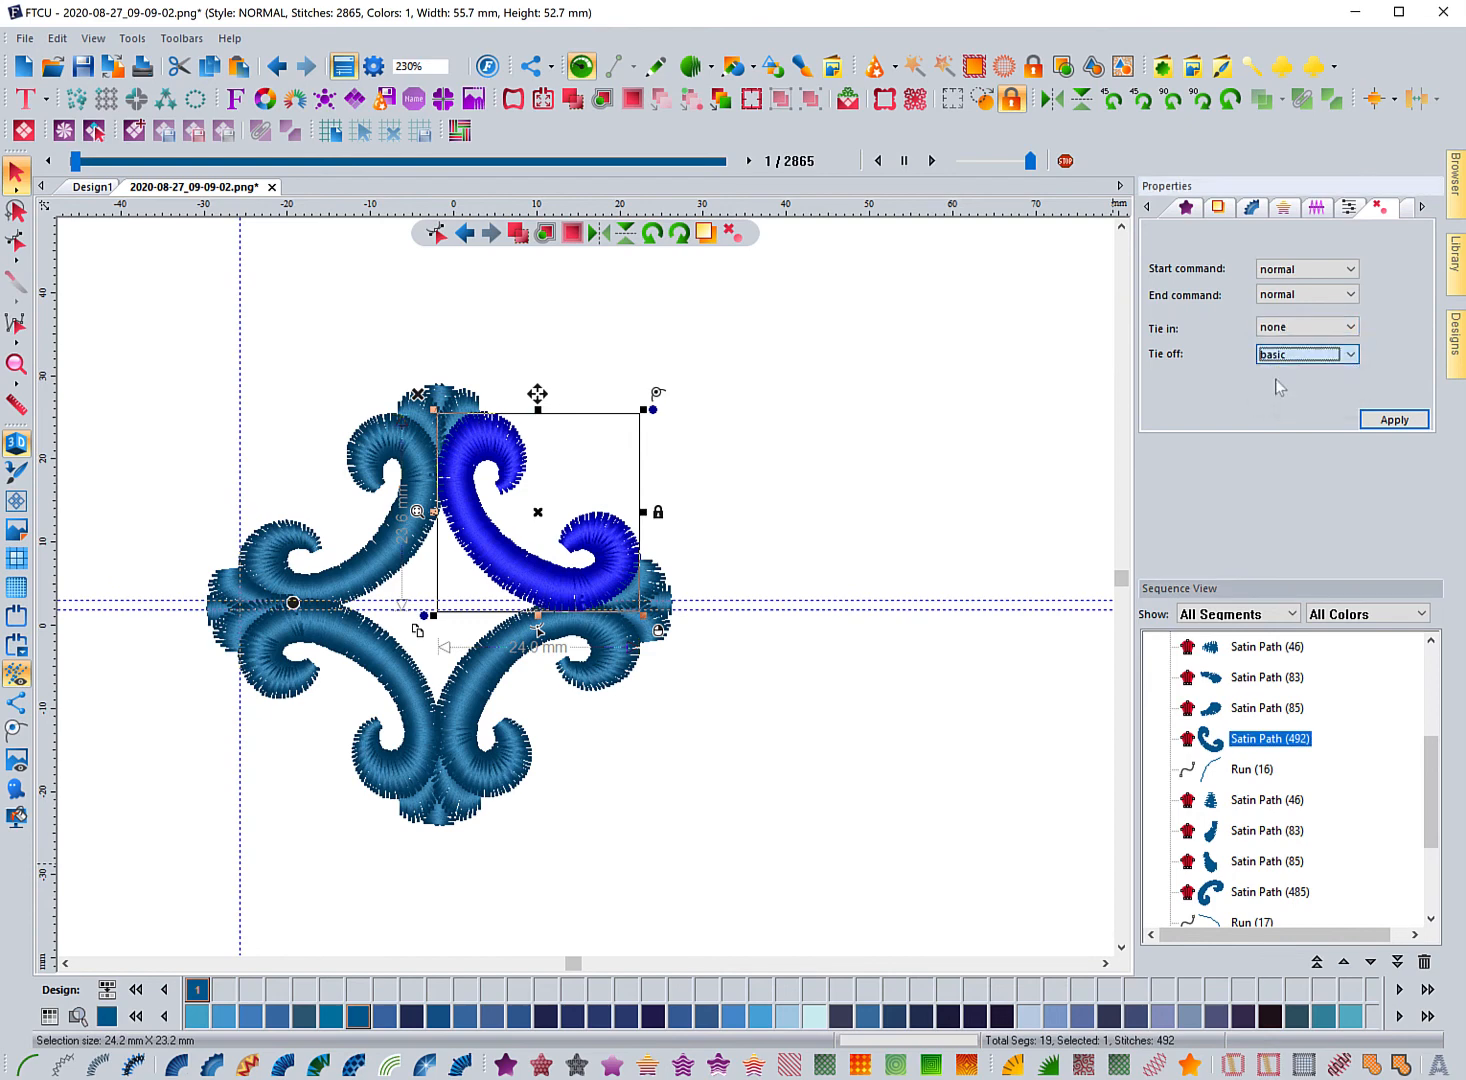
pyautogui.click(1290, 354)
pyautogui.click(1280, 383)
pyautogui.click(1384, 420)
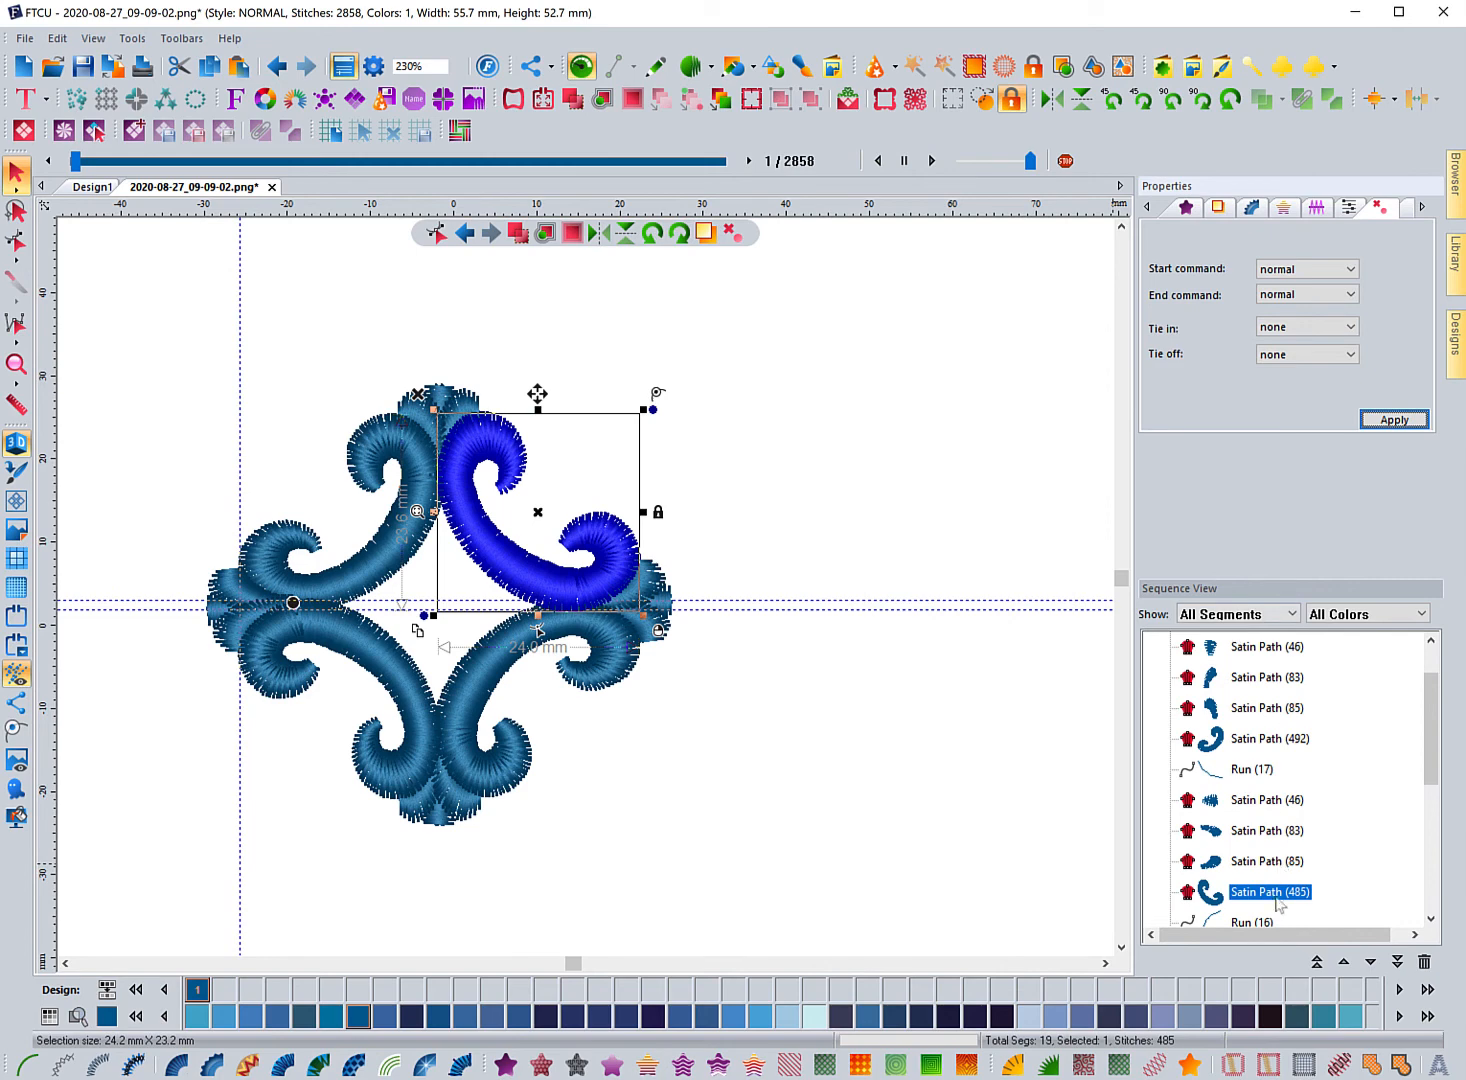
# Check the command and tie settings of the travel run through the lower-right scroll, and clear the selection.
pyautogui.click(1266, 924)
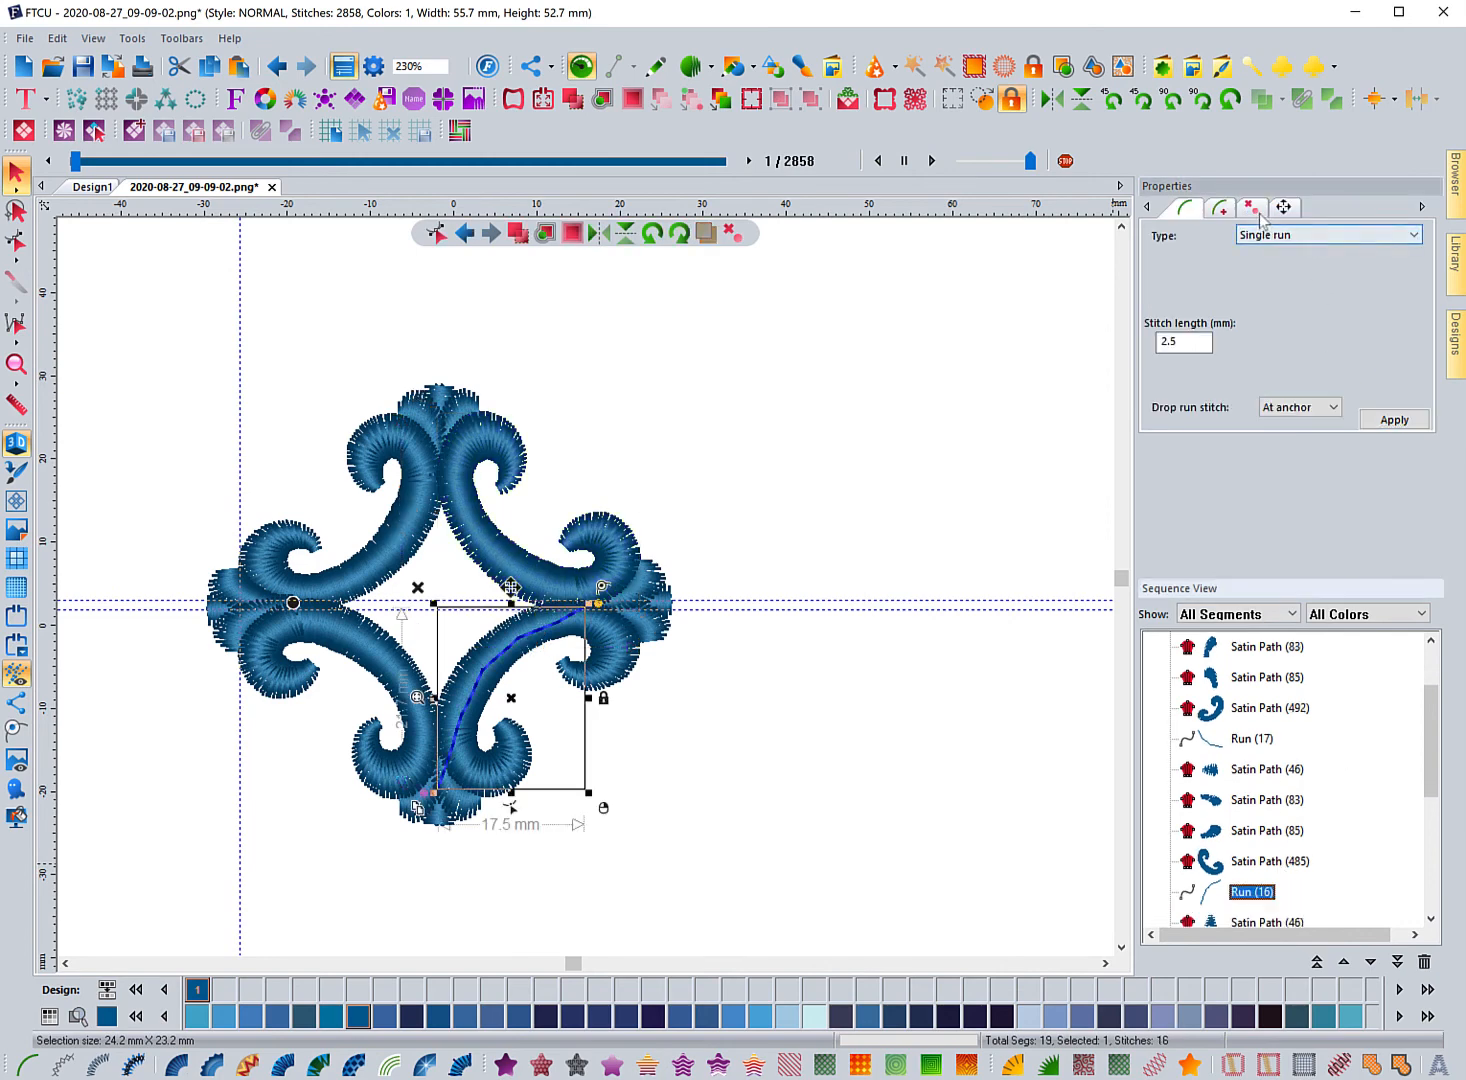
pyautogui.click(1259, 214)
pyautogui.click(911, 539)
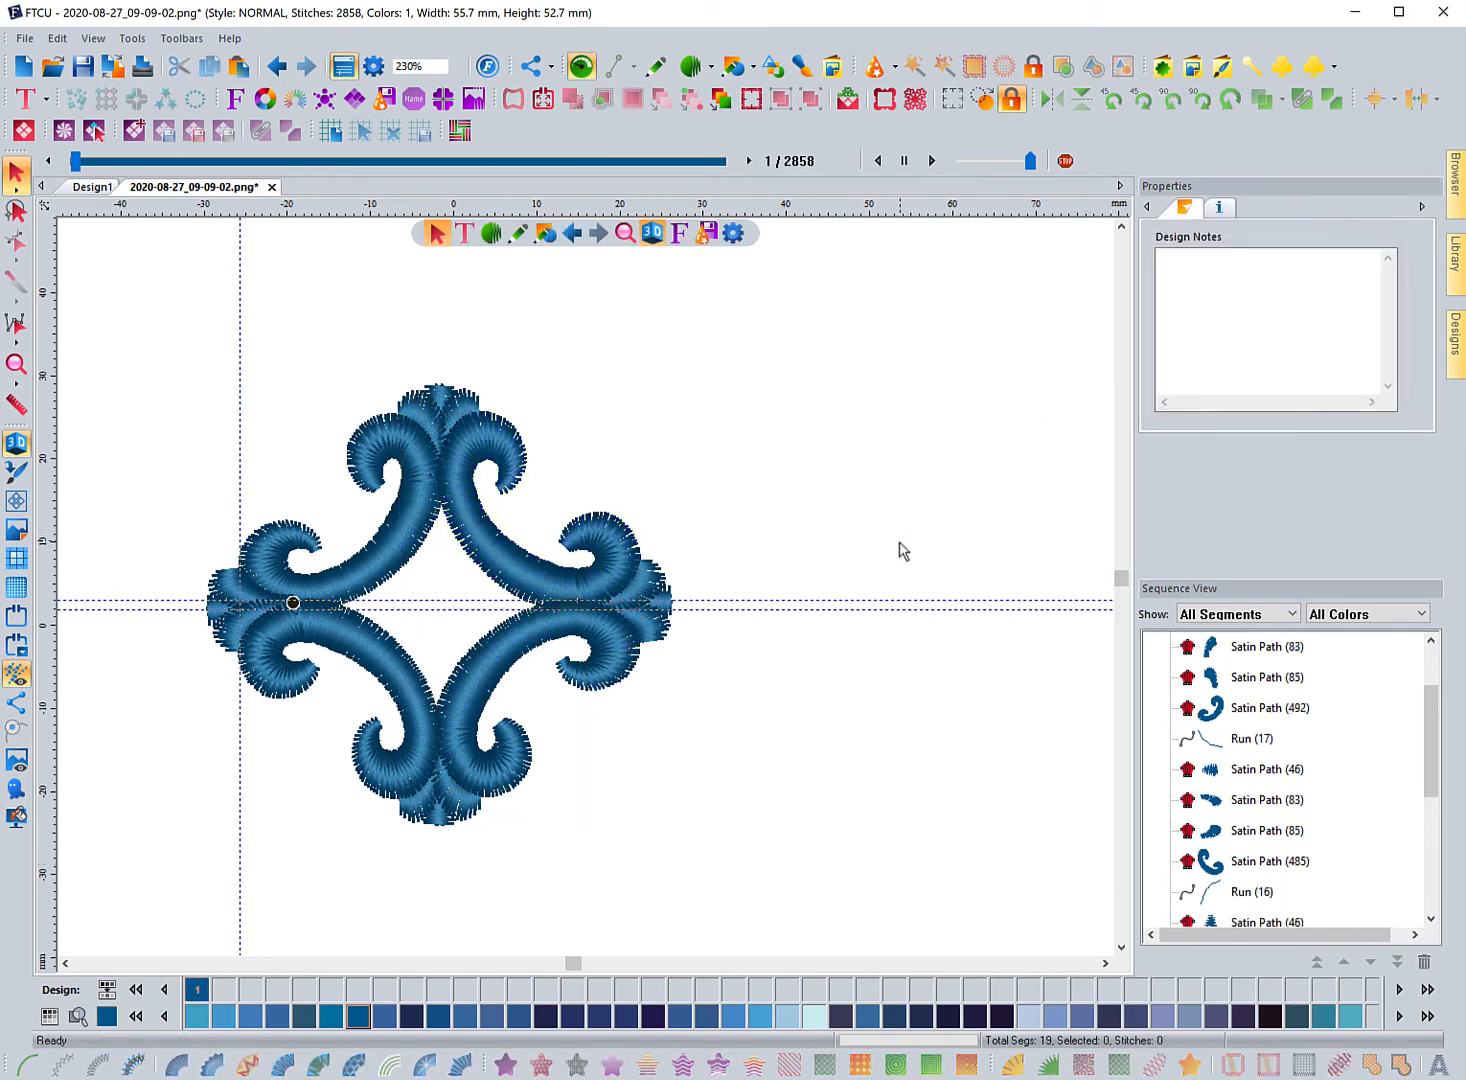
# Recolor the entire motif with the Floriani Poly 563 Old Gold thread.
pyautogui.moveTo(124, 331); pyautogui.dragTo(730, 922)
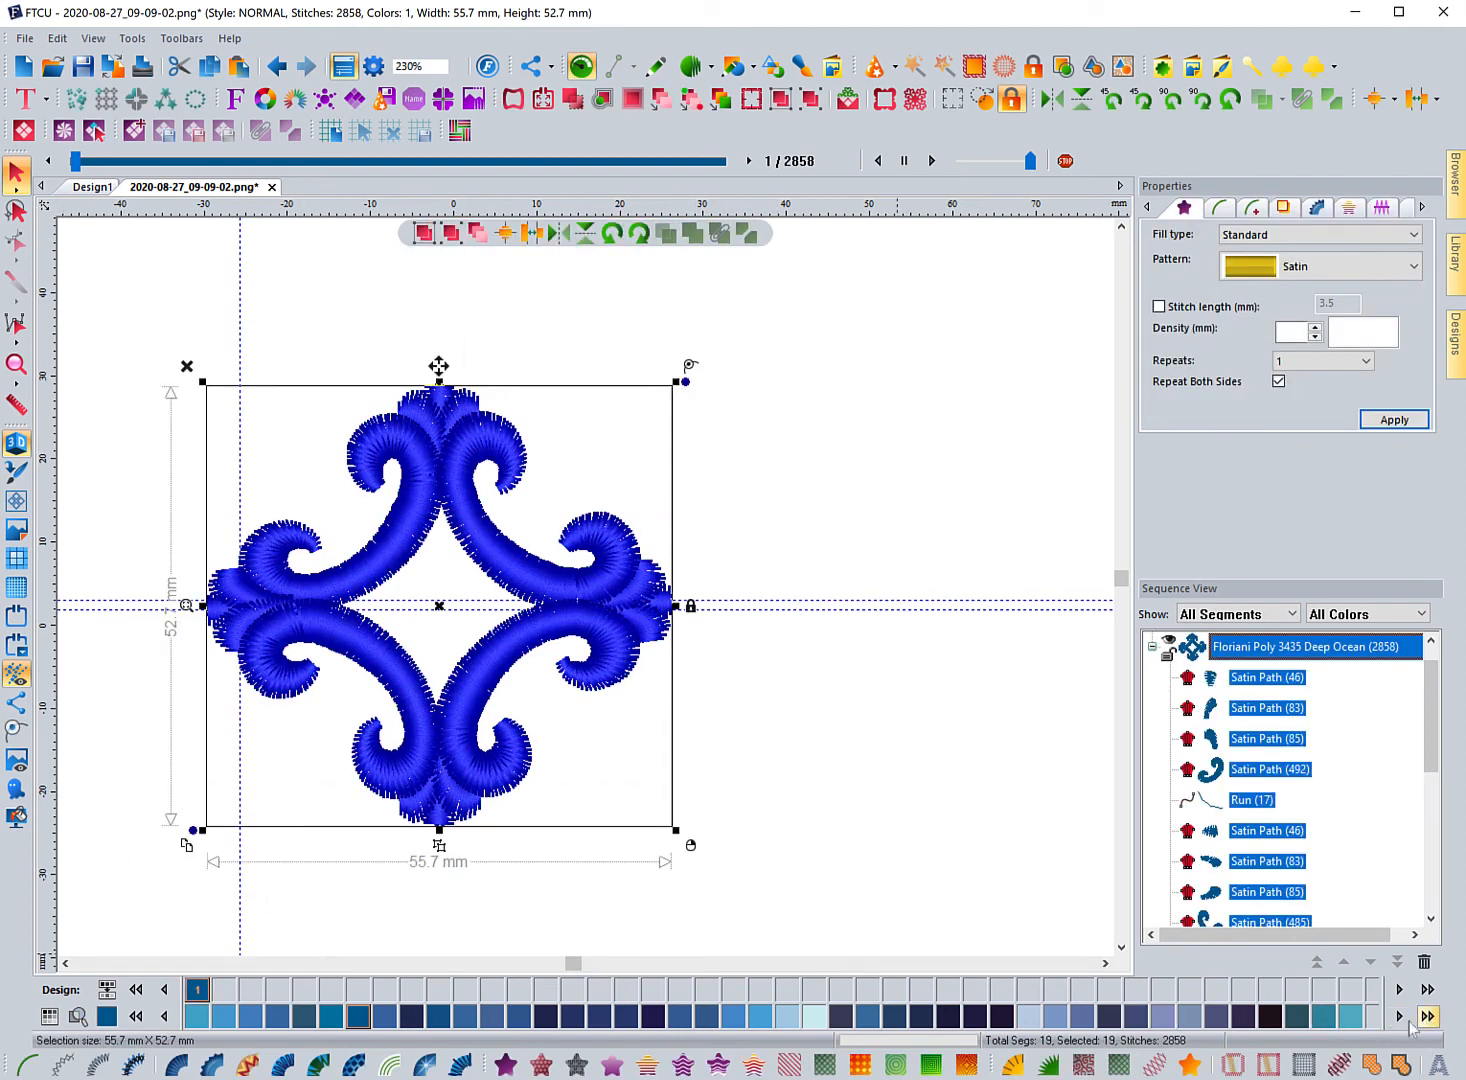
pyautogui.click(136, 1016)
pyautogui.click(136, 1016)
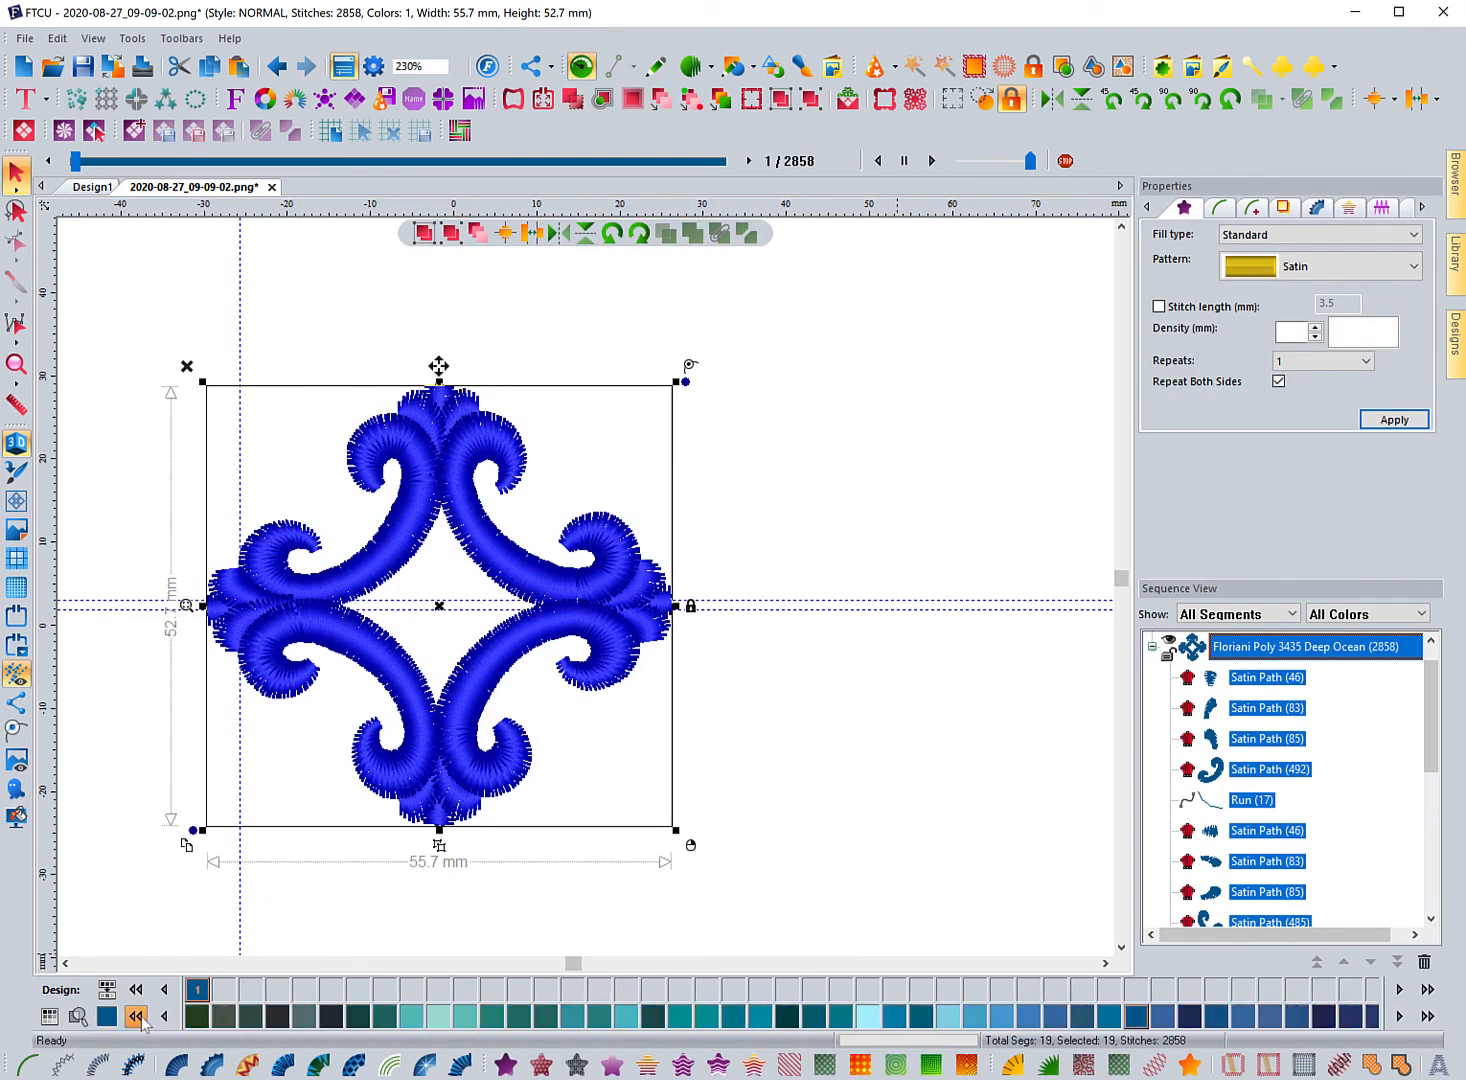
pyautogui.click(136, 1016)
pyautogui.click(136, 1016)
pyautogui.click(136, 1016)
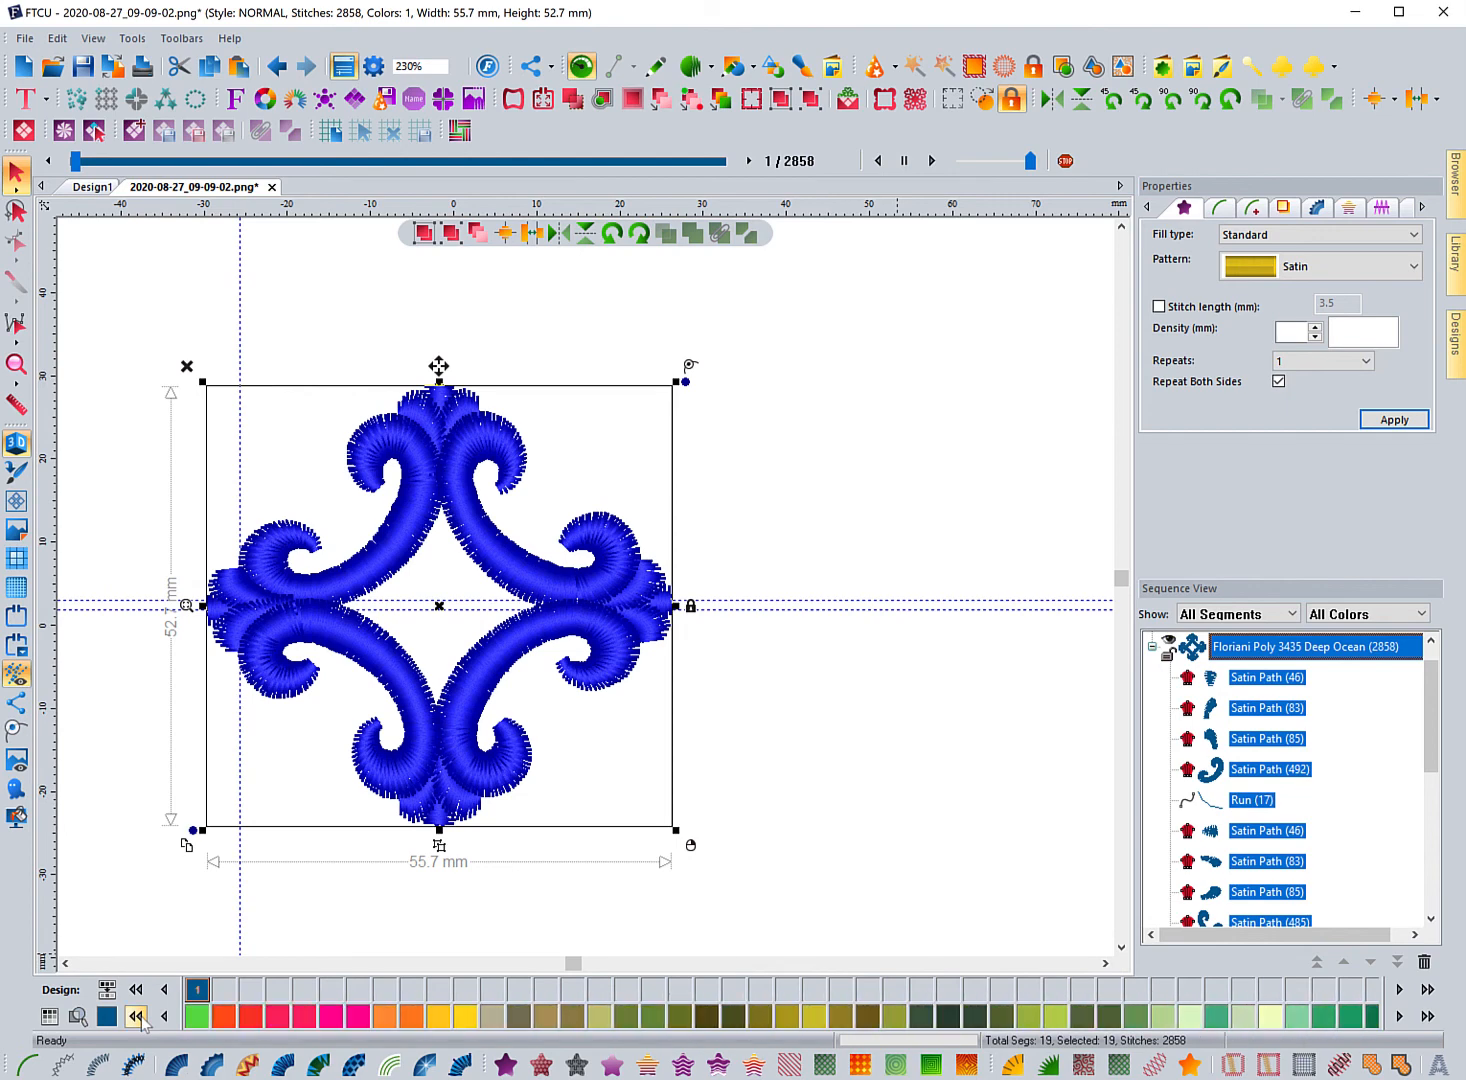
pyautogui.click(136, 1016)
pyautogui.click(136, 1016)
pyautogui.click(136, 1016)
pyautogui.click(136, 1016)
pyautogui.click(136, 1016)
pyautogui.click(136, 1016)
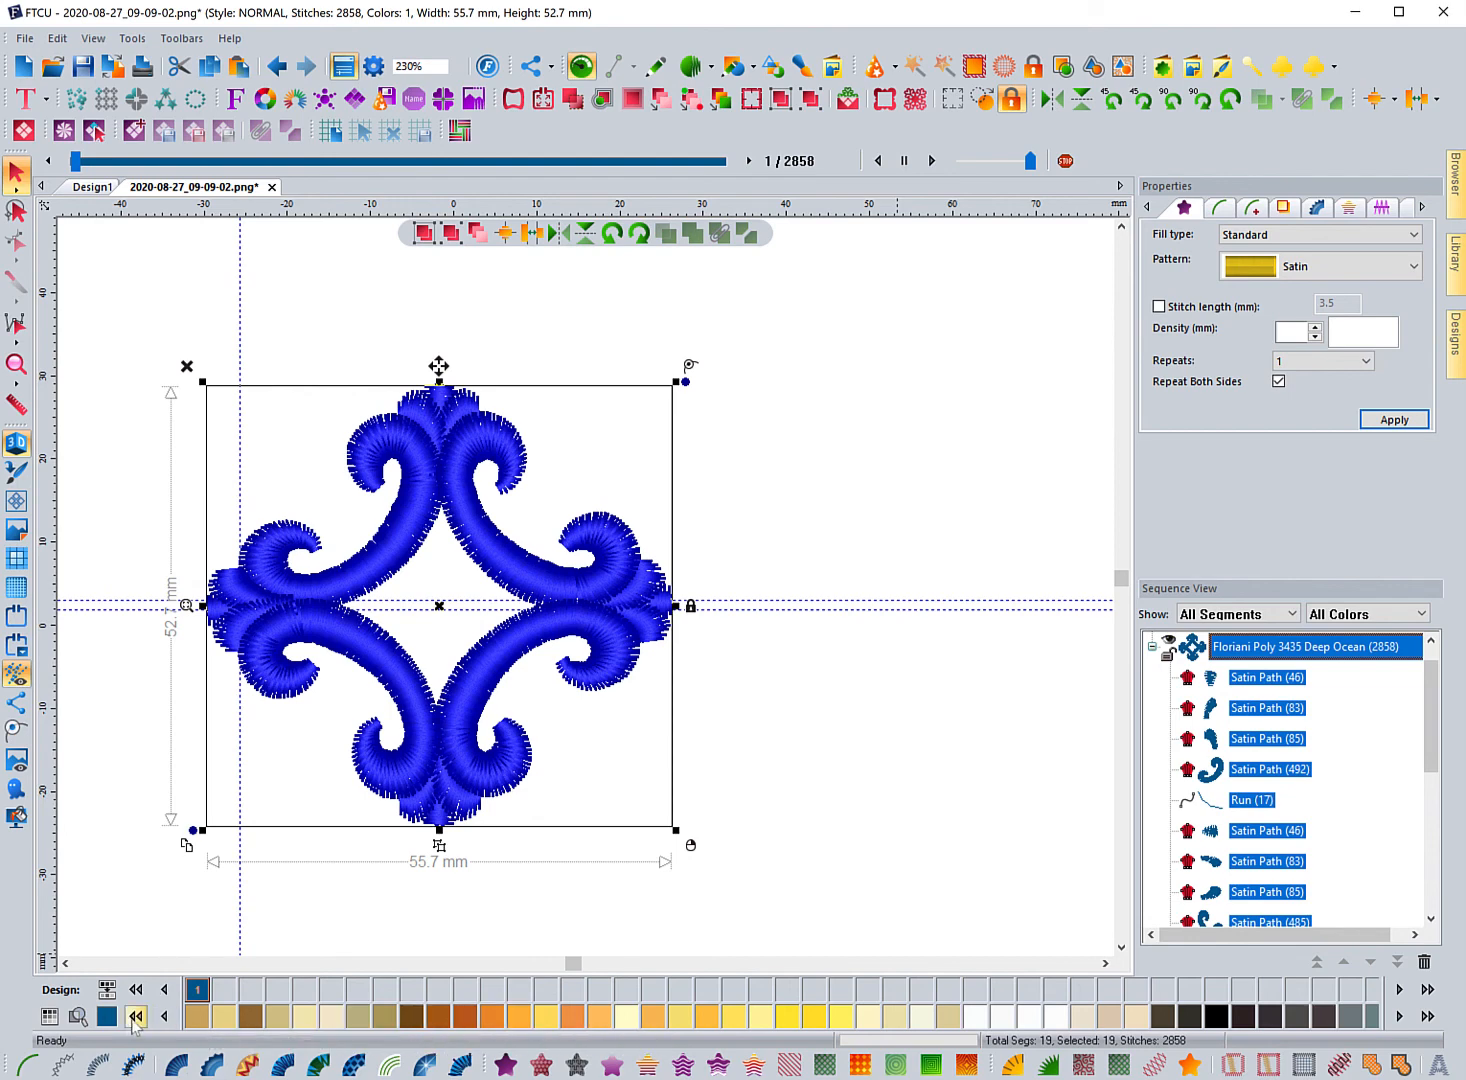
pyautogui.click(135, 1016)
pyautogui.click(135, 1016)
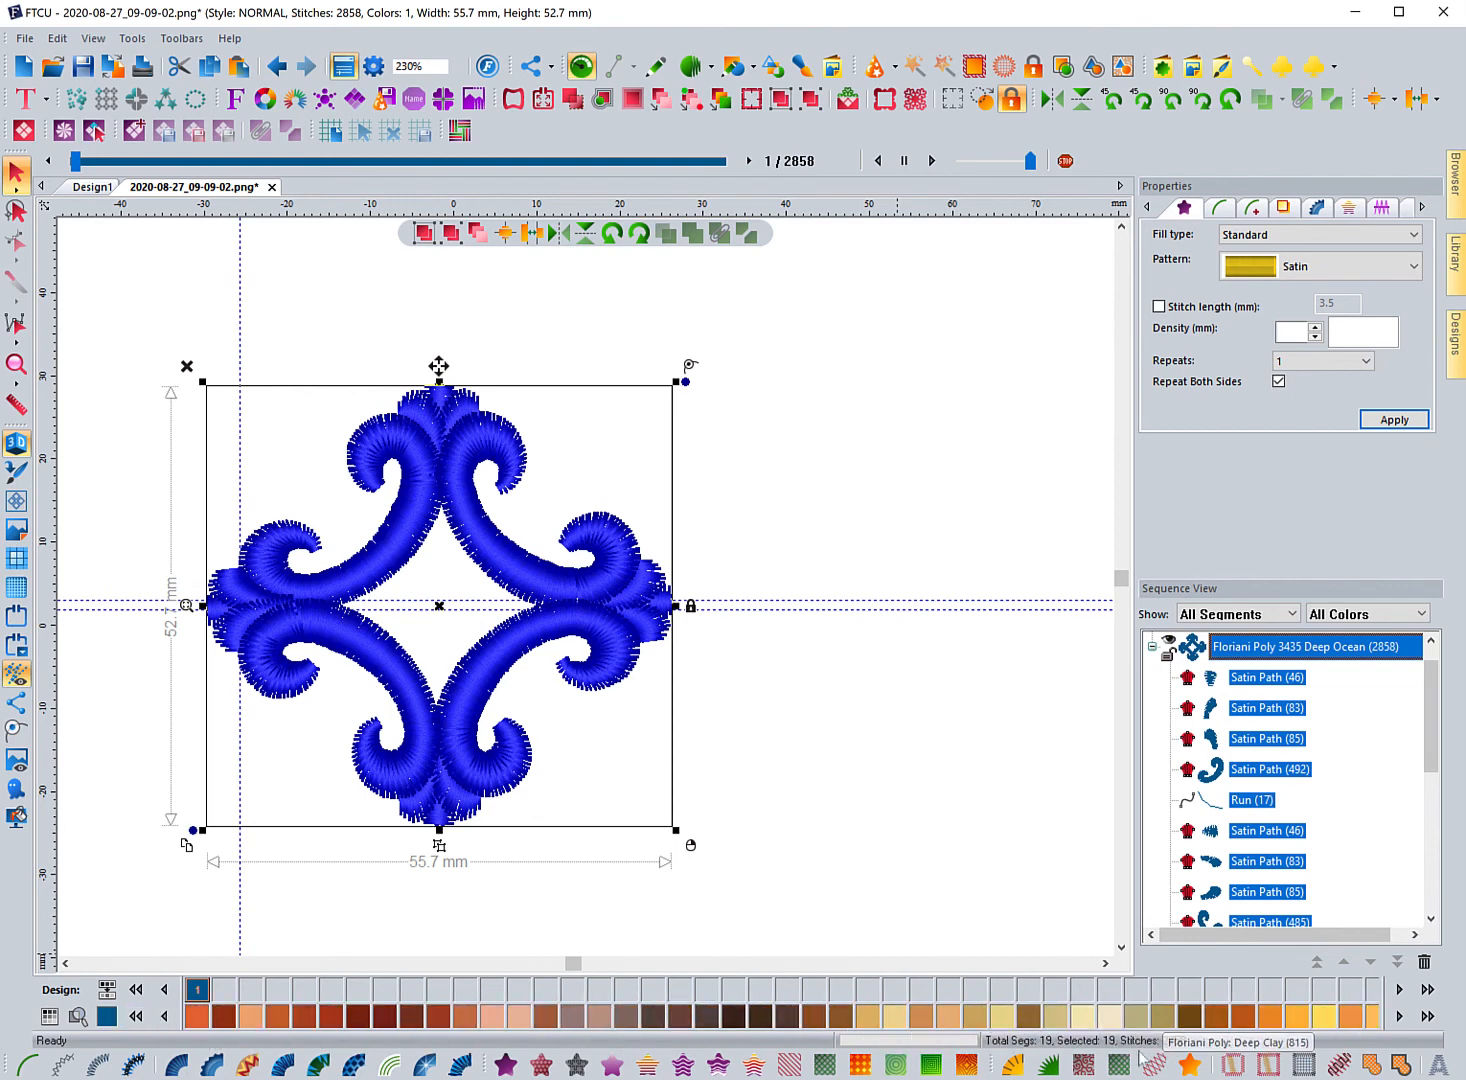
pyautogui.click(1243, 1016)
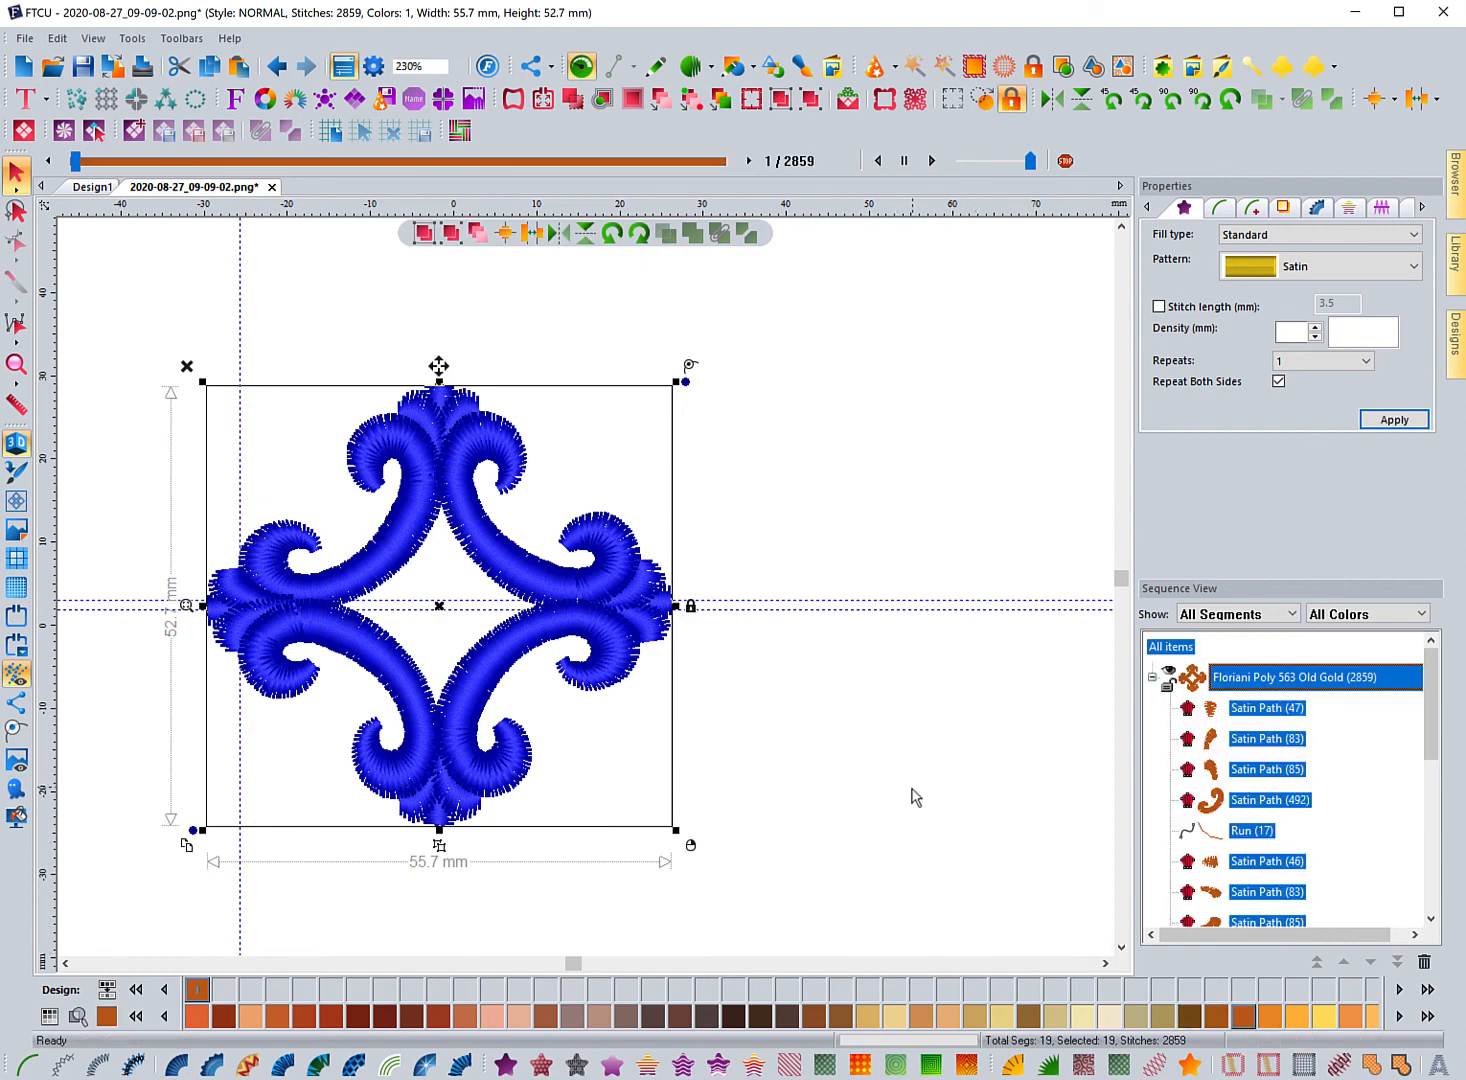
pyautogui.click(880, 816)
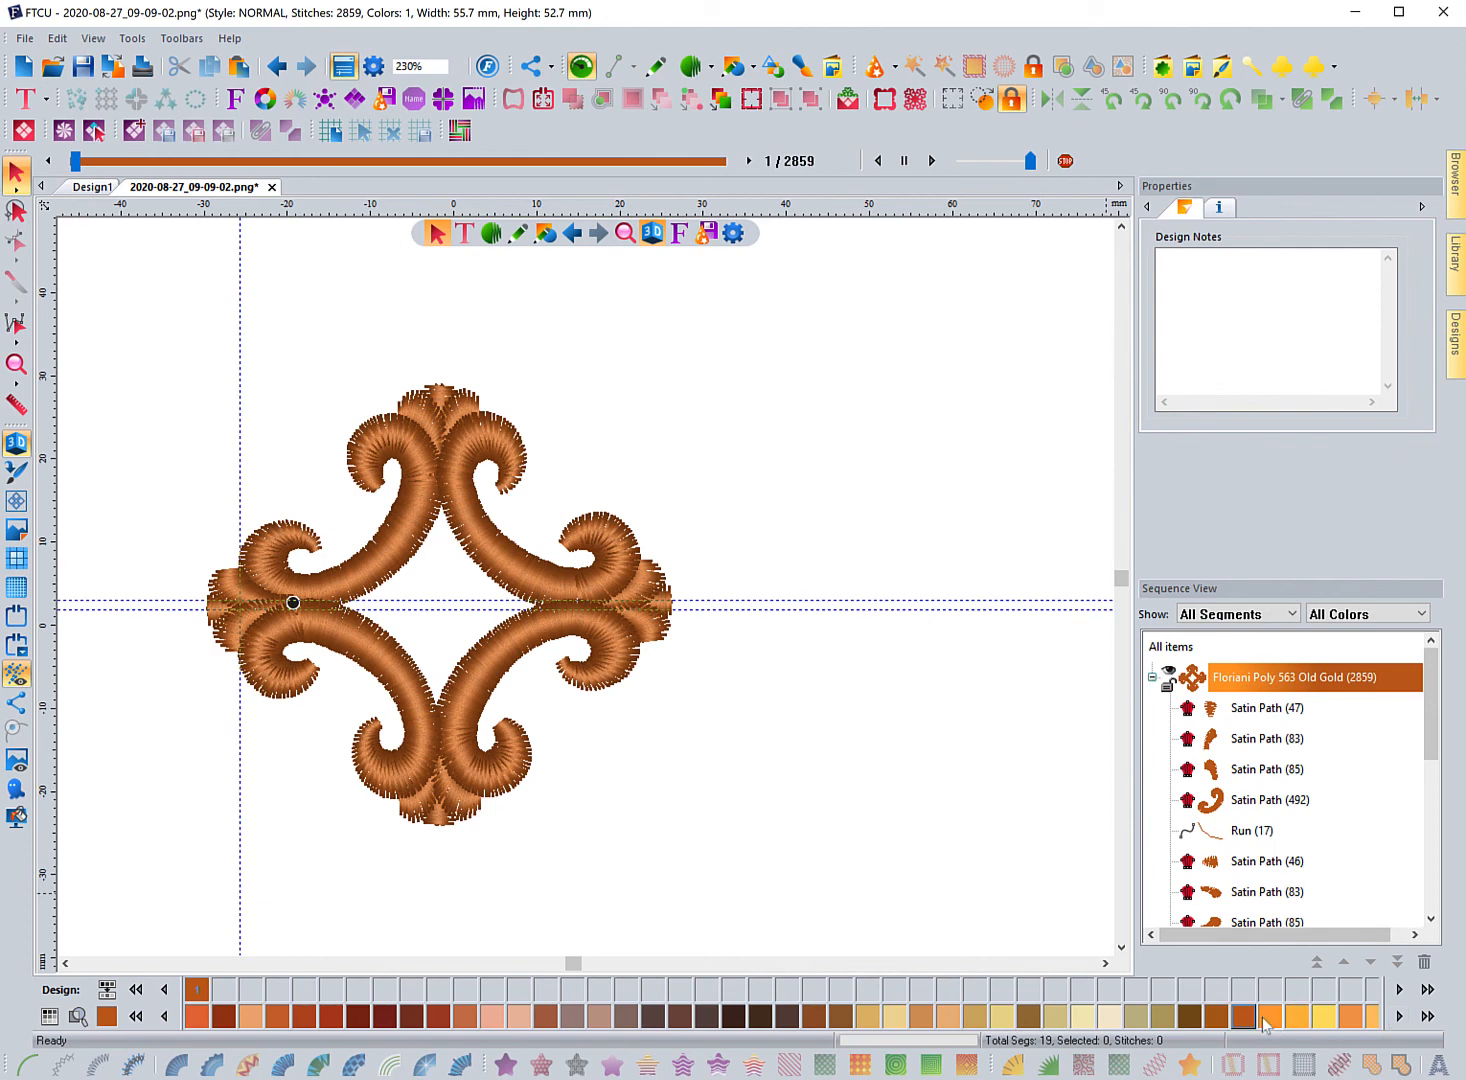
# Change the thread color of the entire motif to Floriani Poly 562 Walnut Taffy.
pyautogui.click(1240, 682)
pyautogui.click(1270, 1016)
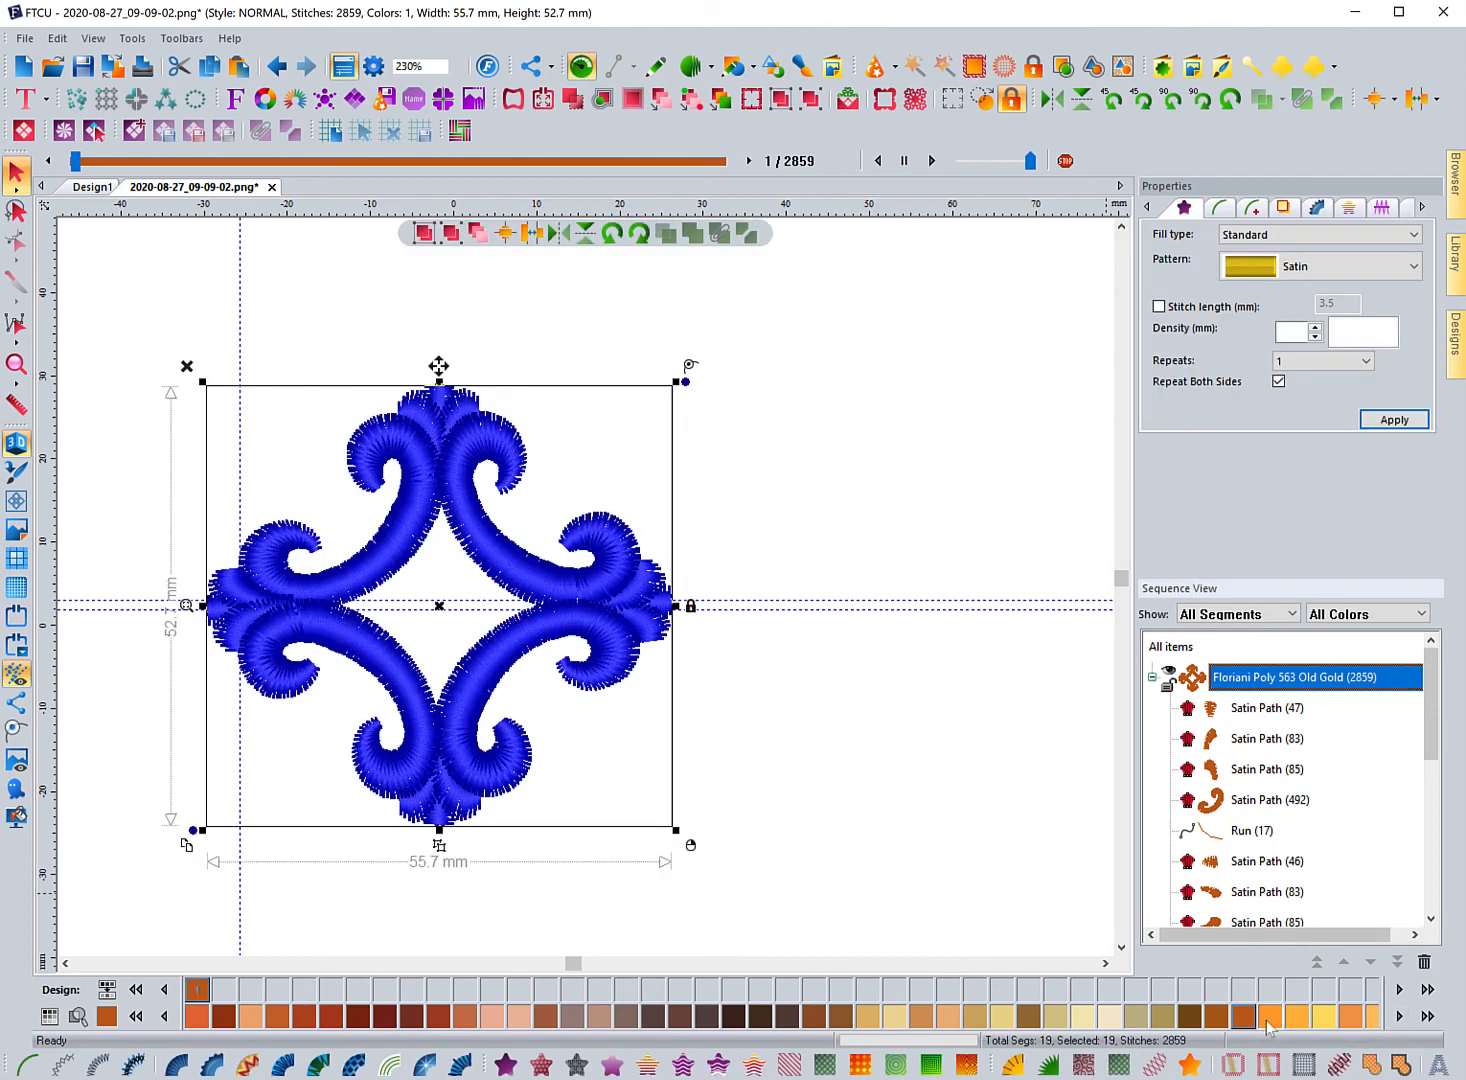
pyautogui.click(927, 800)
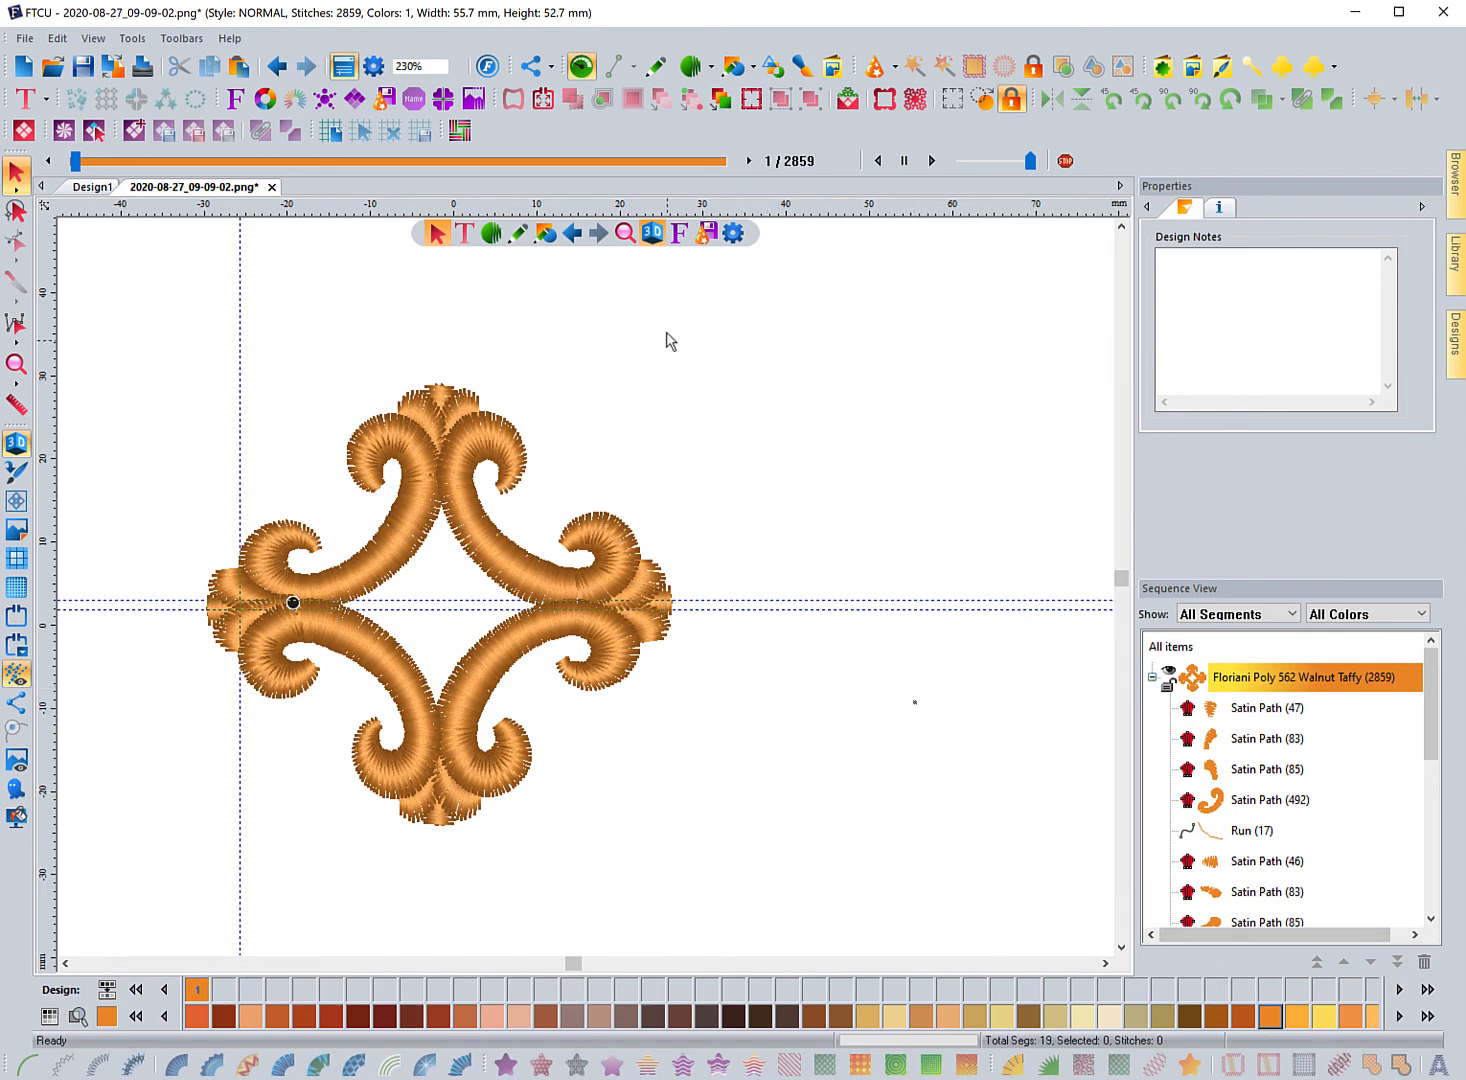
# Play the stitch-out simulation of the motif and check the selection size of the whole design.
pyautogui.click(932, 160)
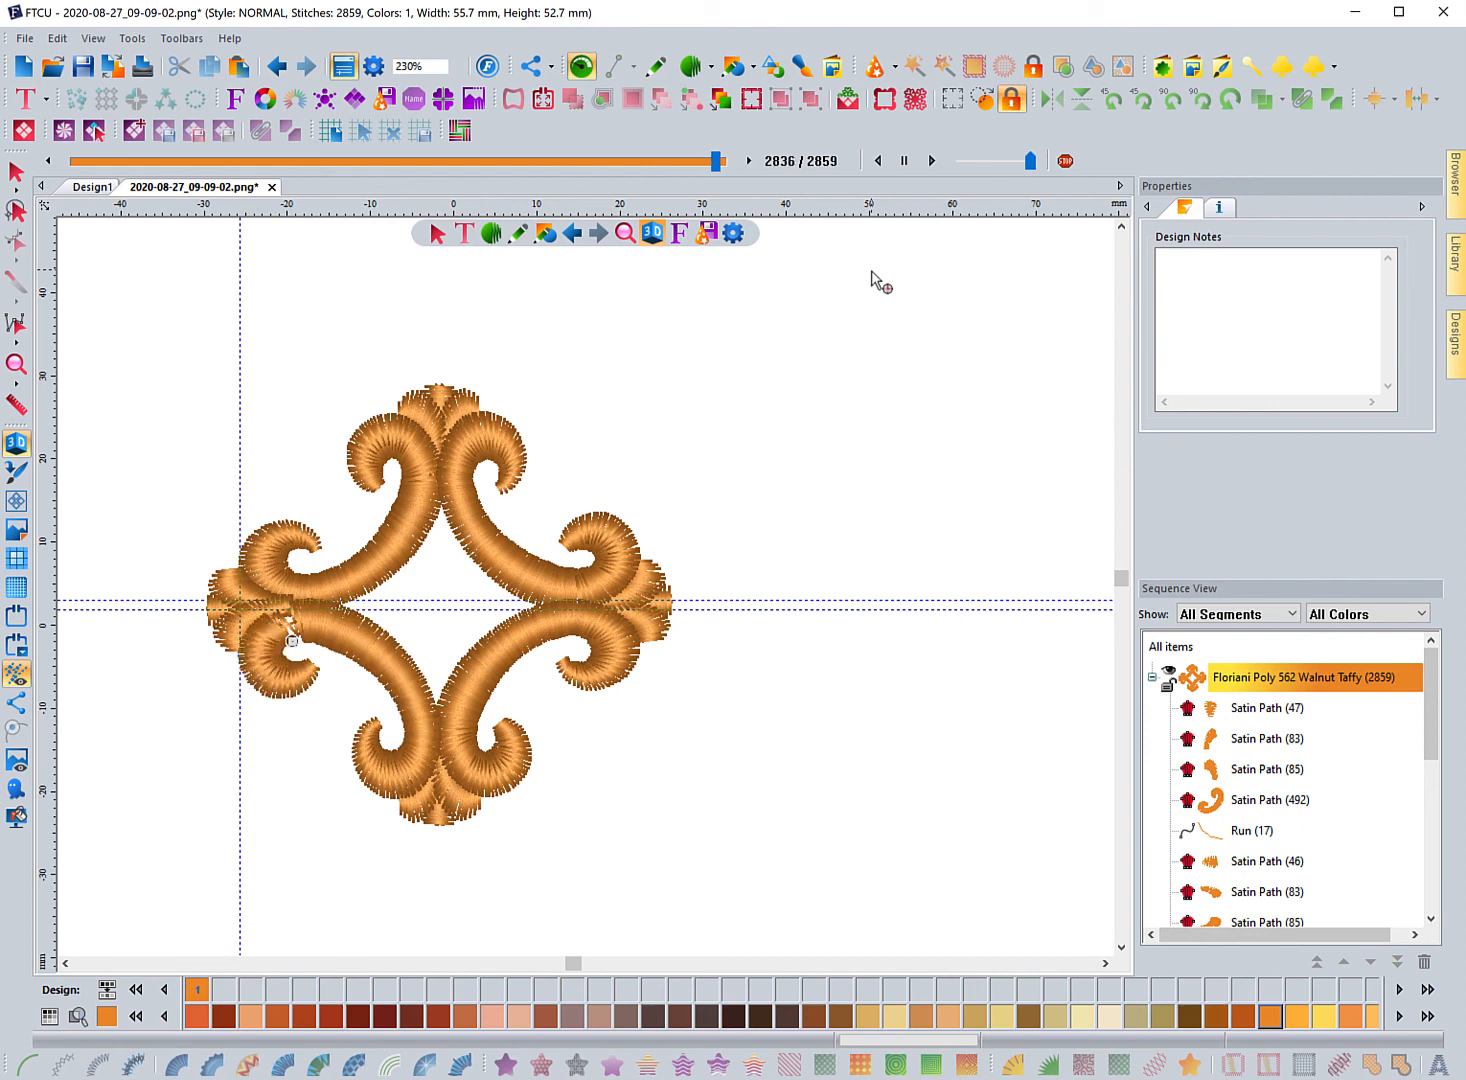
pyautogui.click(15, 172)
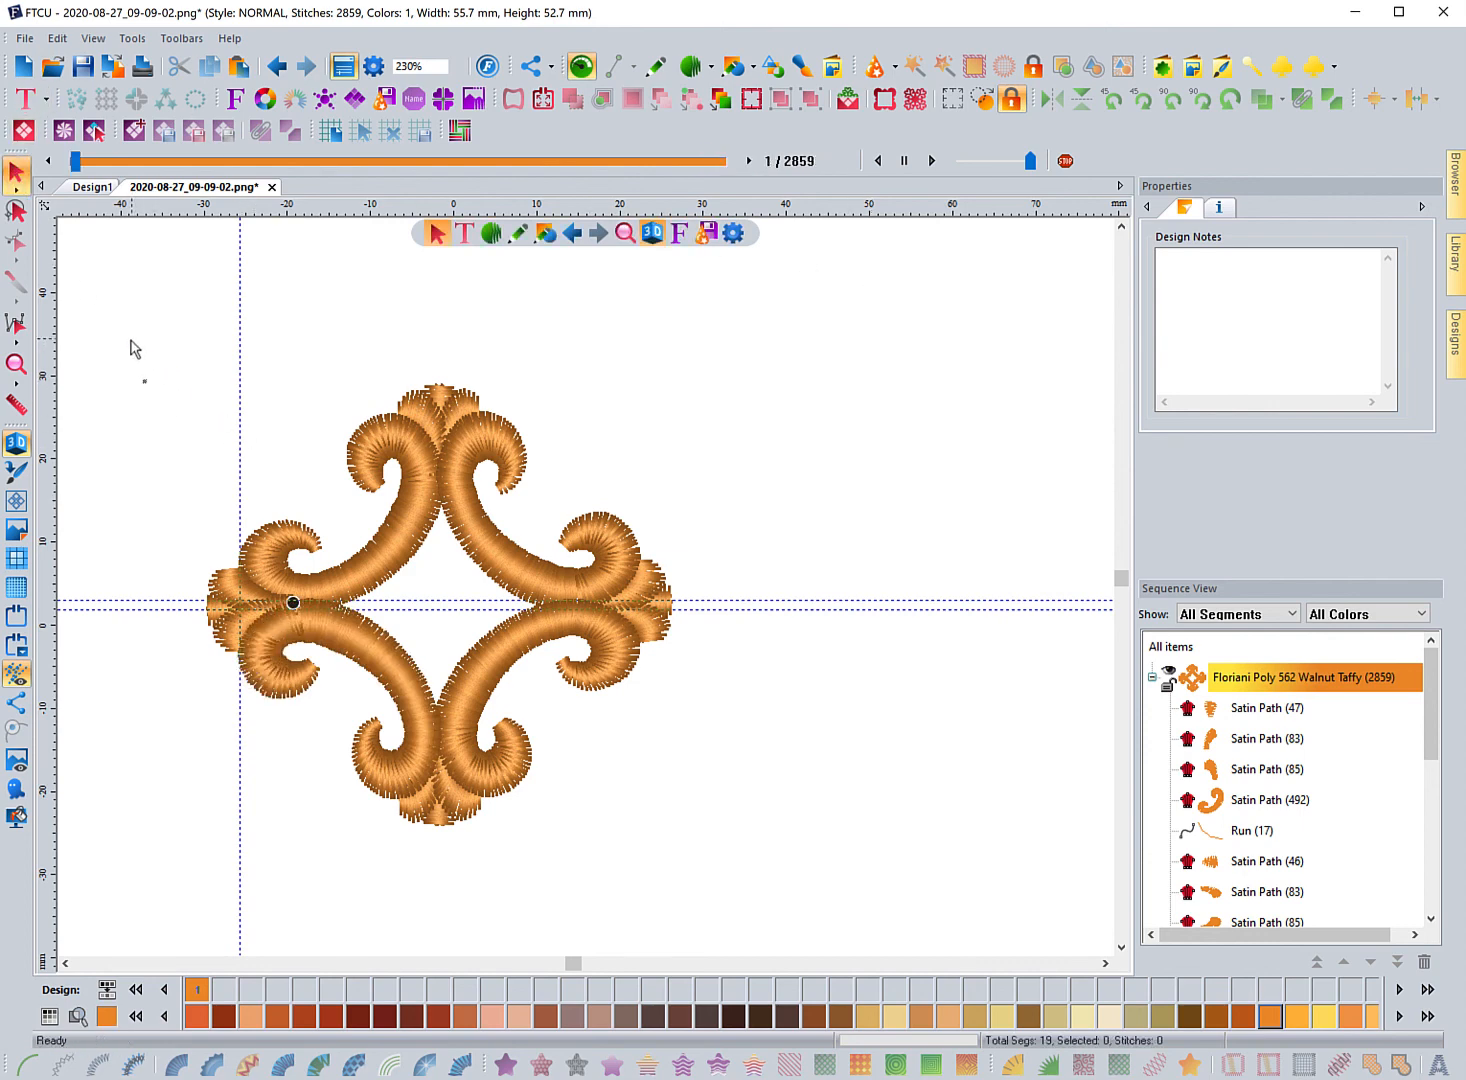
pyautogui.moveTo(131, 343); pyautogui.dragTo(795, 914)
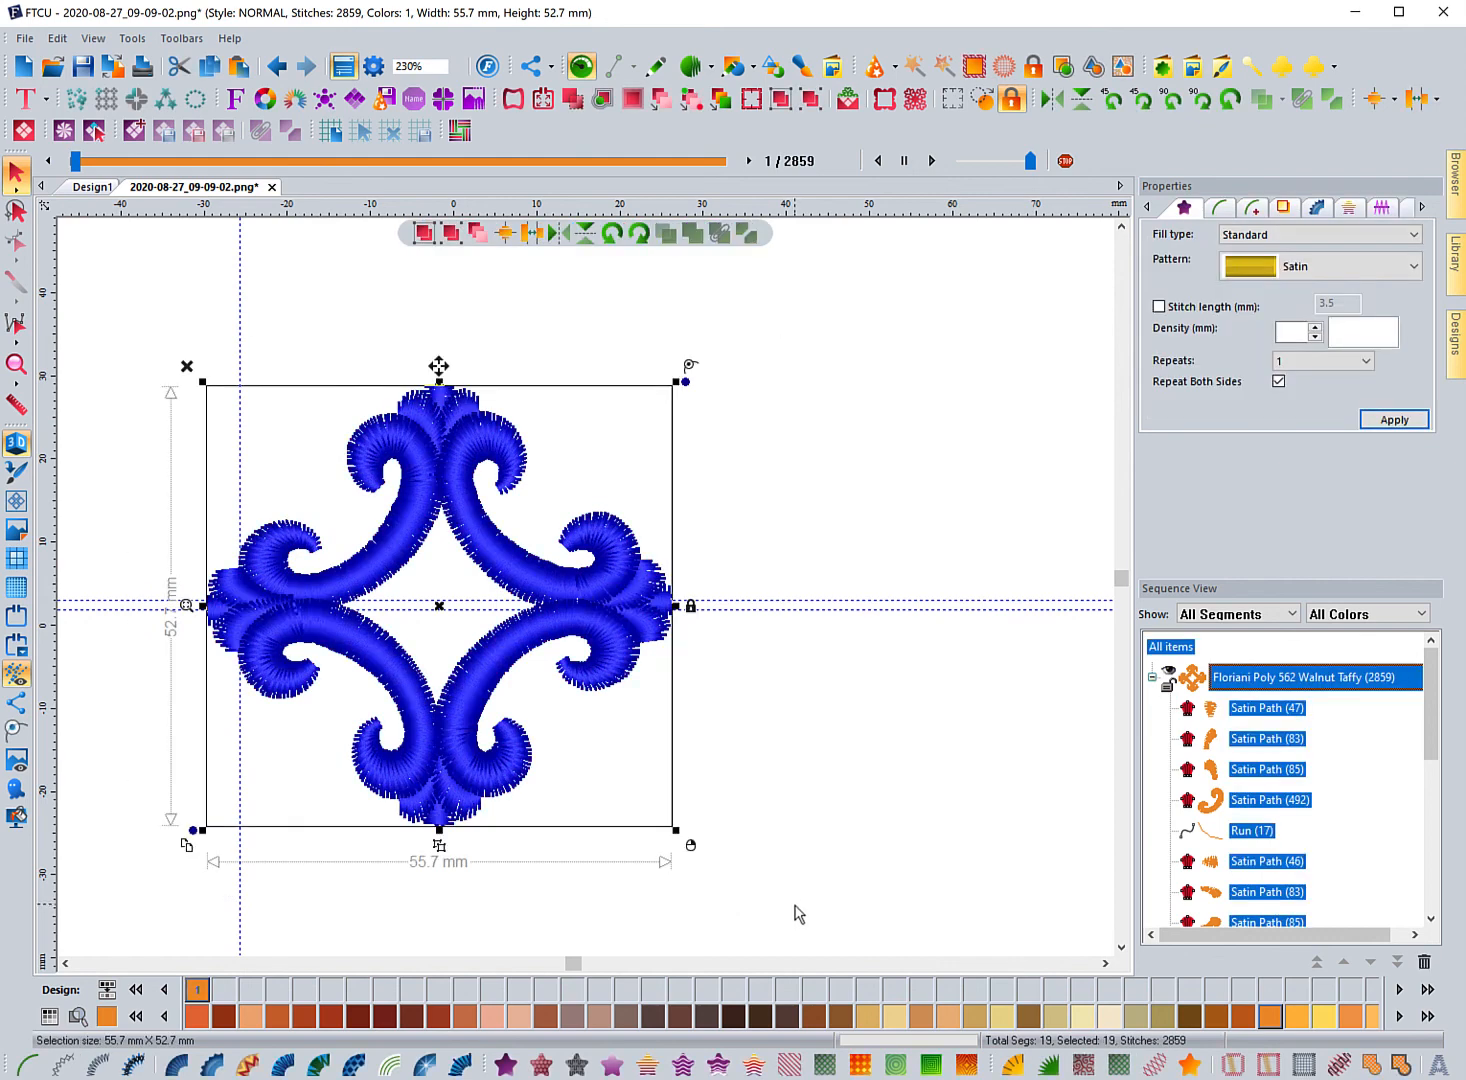
pyautogui.click(823, 776)
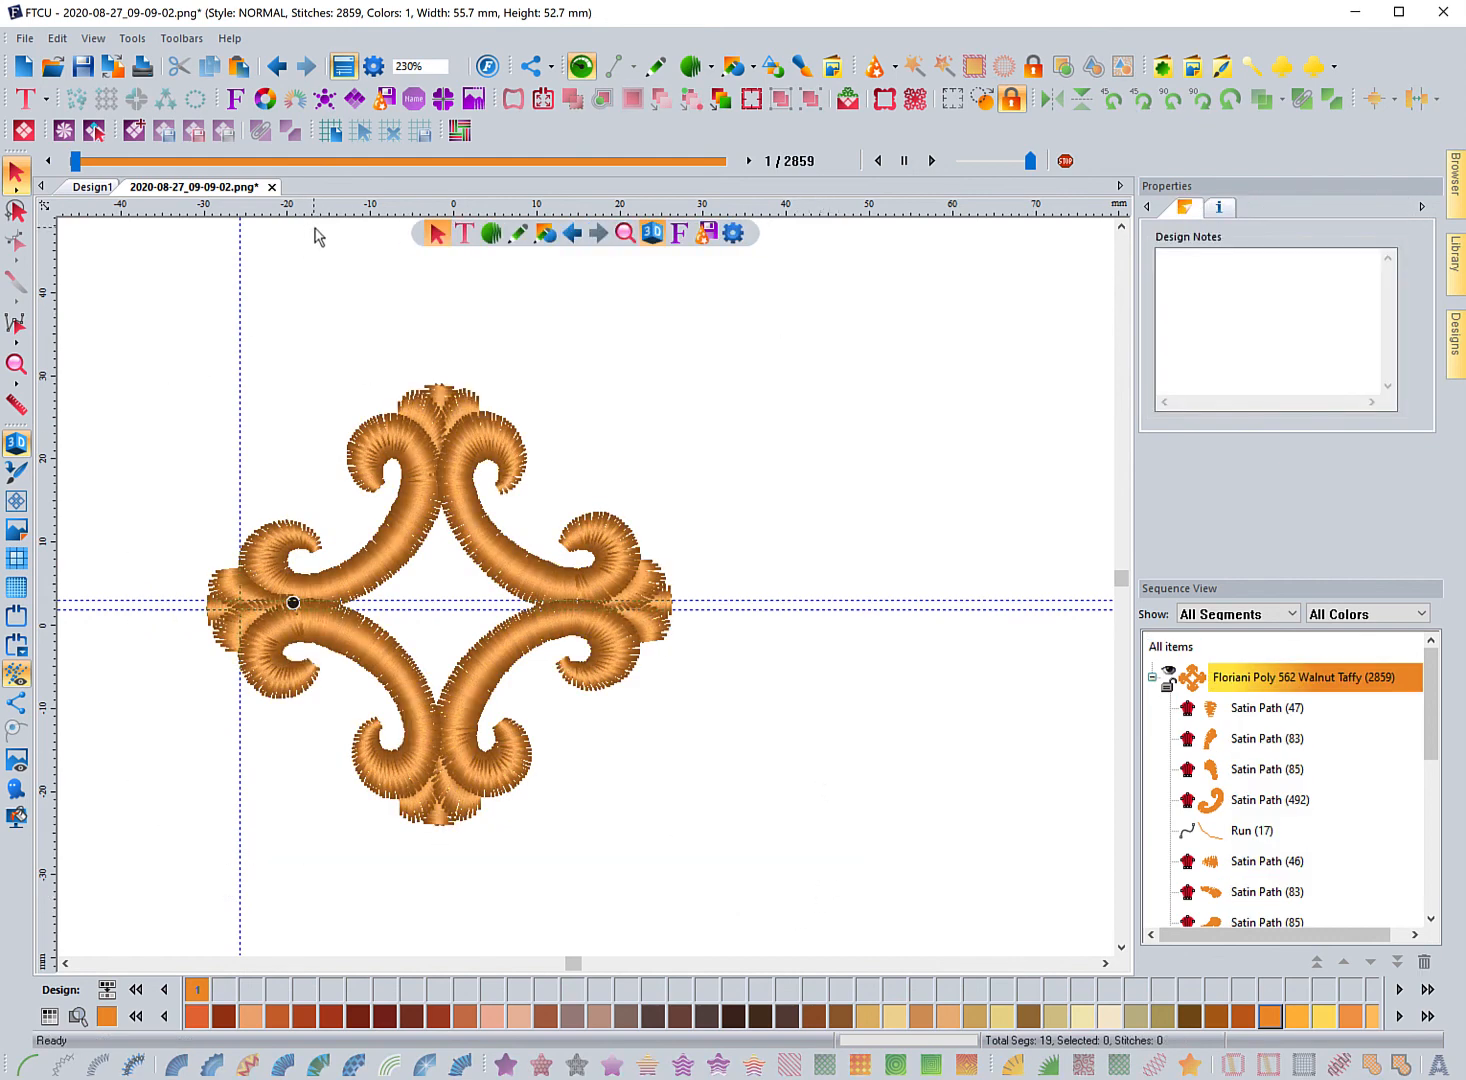